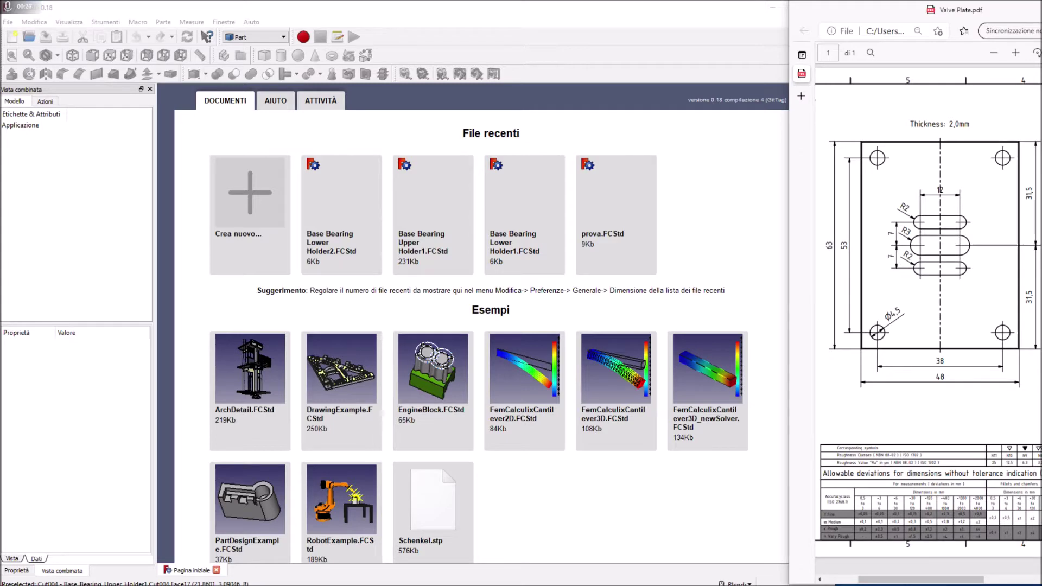
Maximize the Valve Plate PDF in Edge, then dock it on the right half of the screen.
drag(958, 11, 328, 13)
double_click(327, 13)
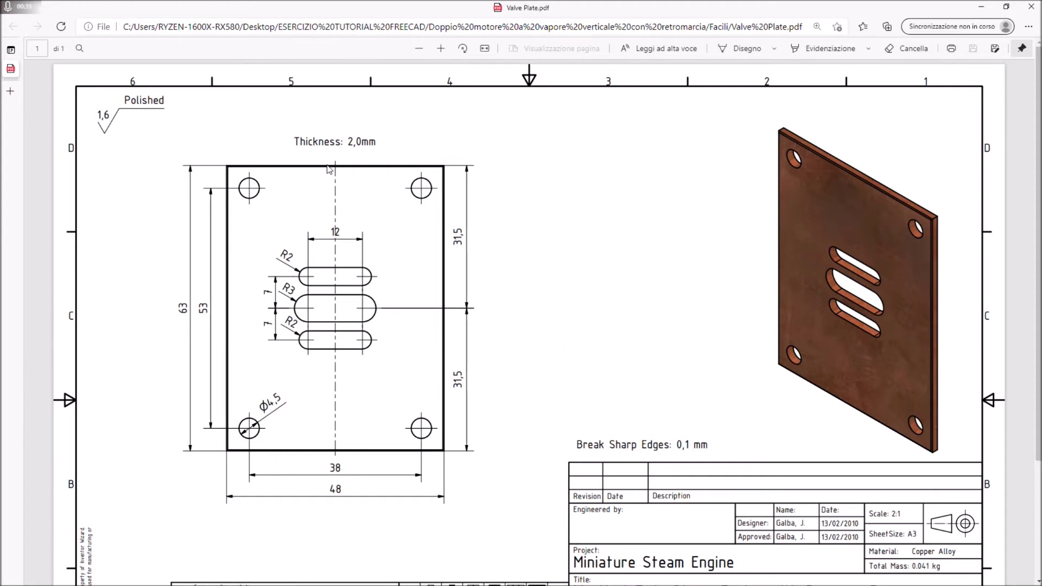
drag(410, 7, 1040, 11)
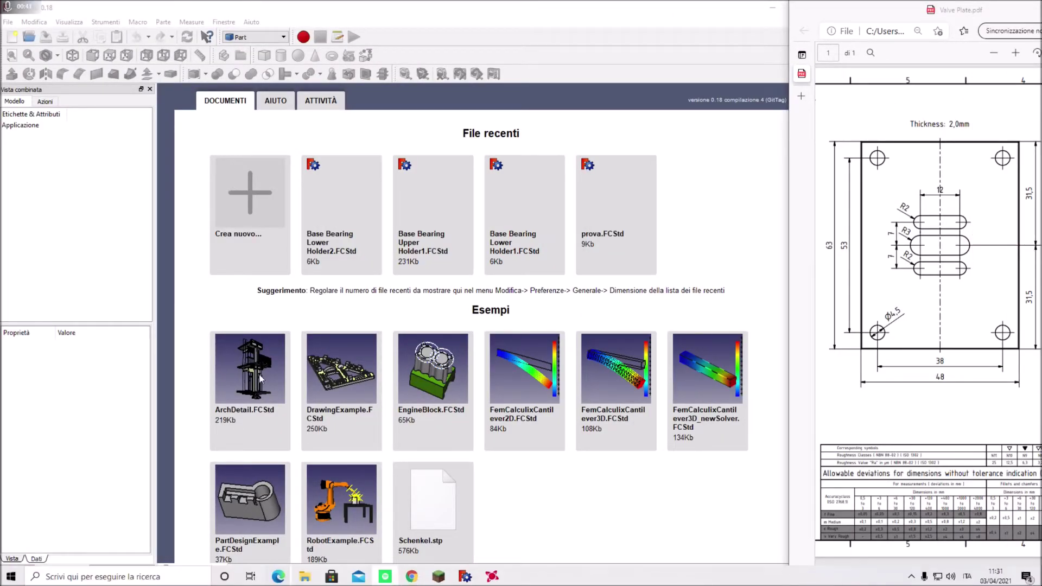
mouse_move(304, 577)
click(293, 524)
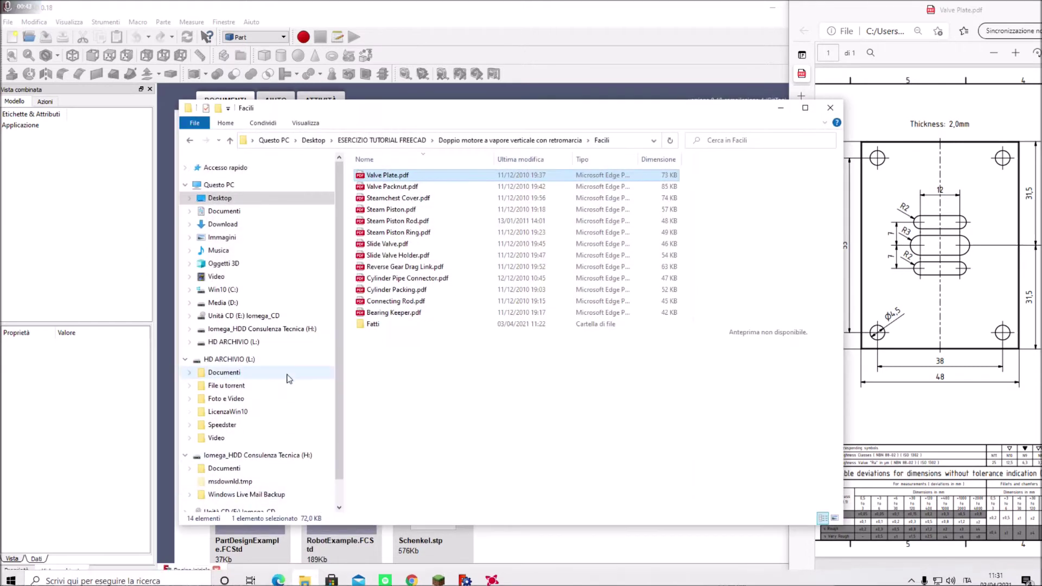
double_click(374, 324)
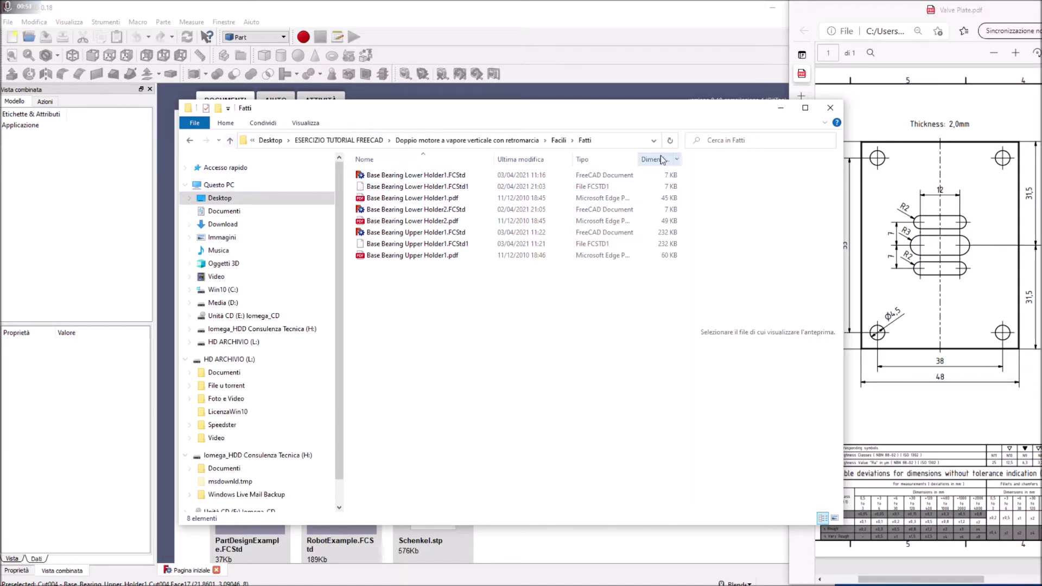
click(779, 112)
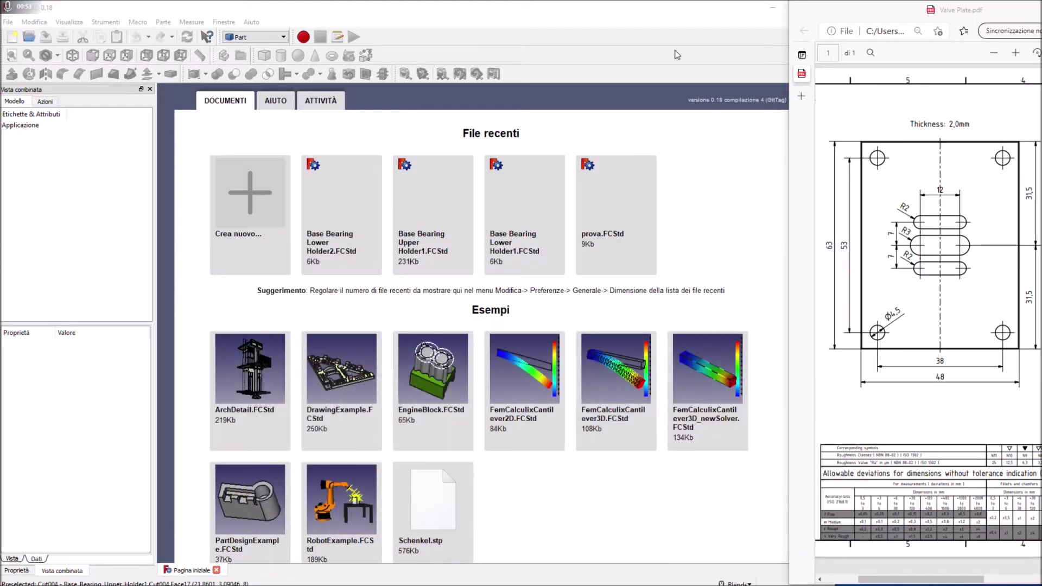
click(669, 28)
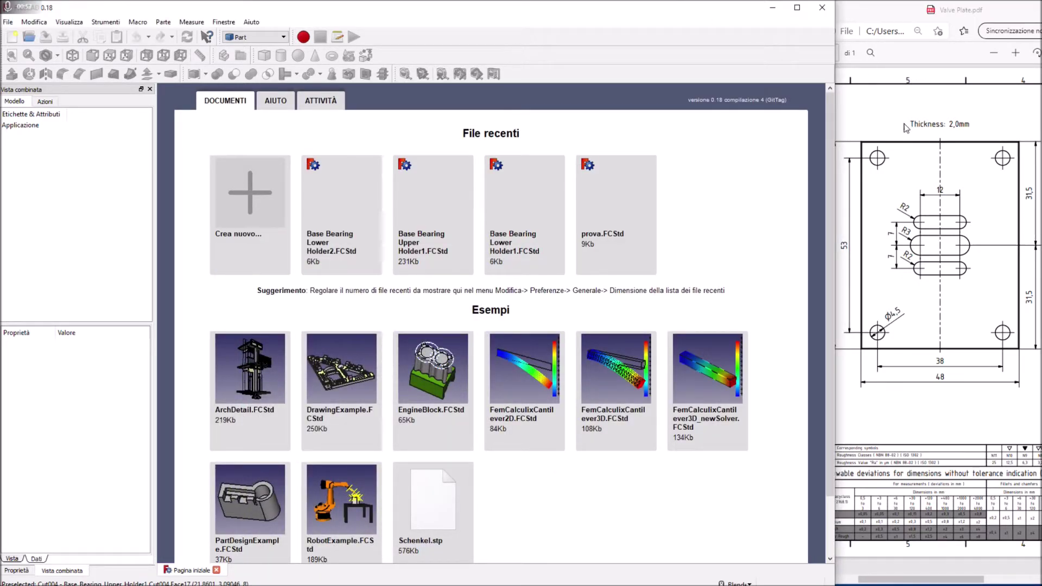
drag(941, 577, 937, 577)
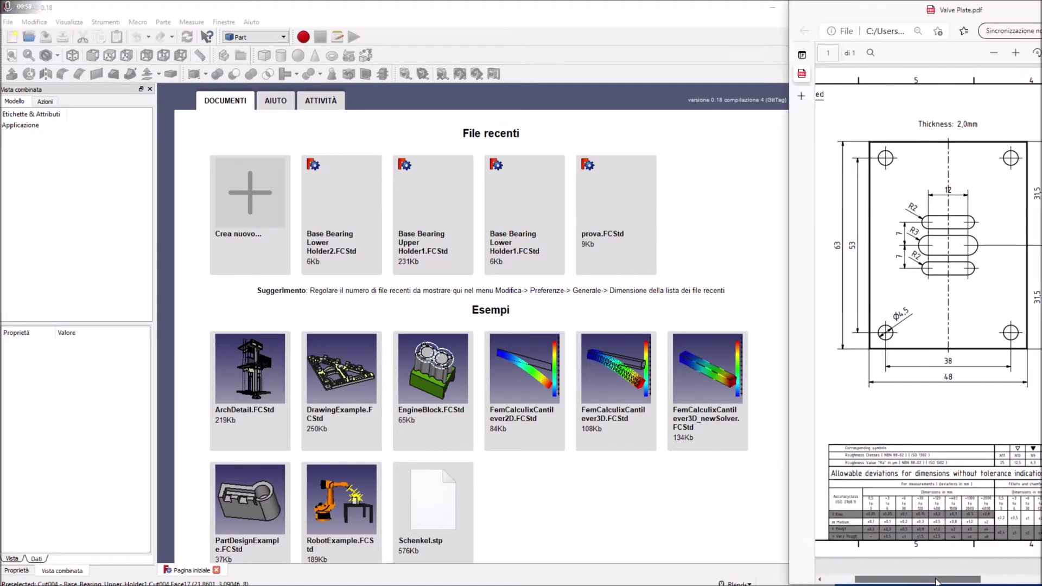
click(554, 31)
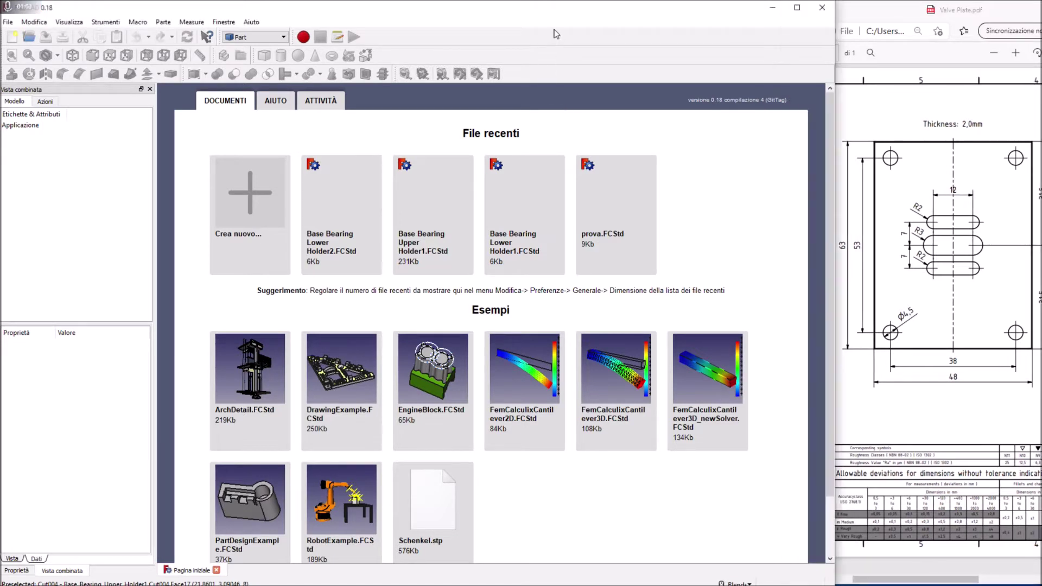
click(244, 223)
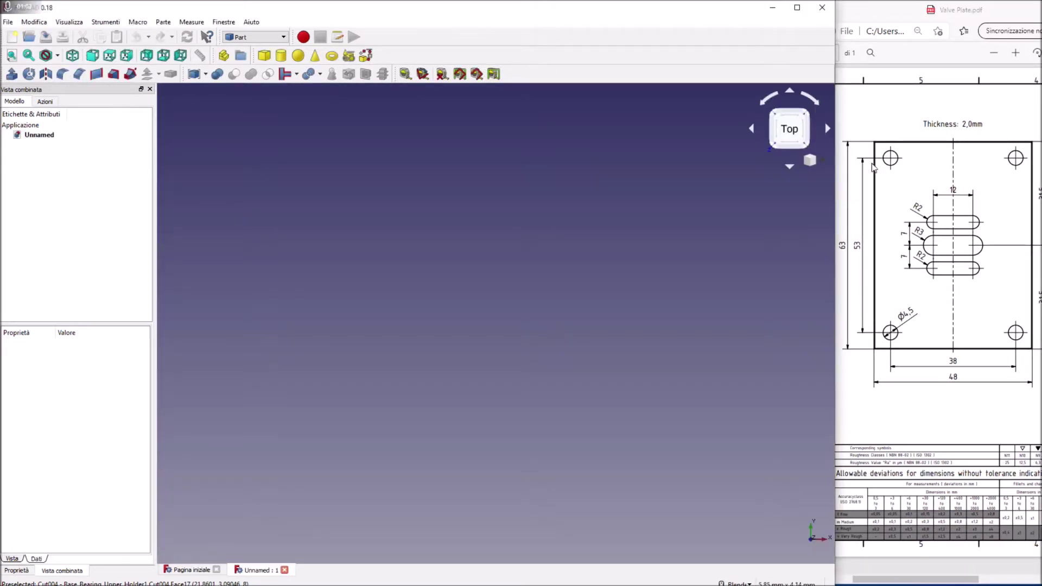
mouse_move(412, 577)
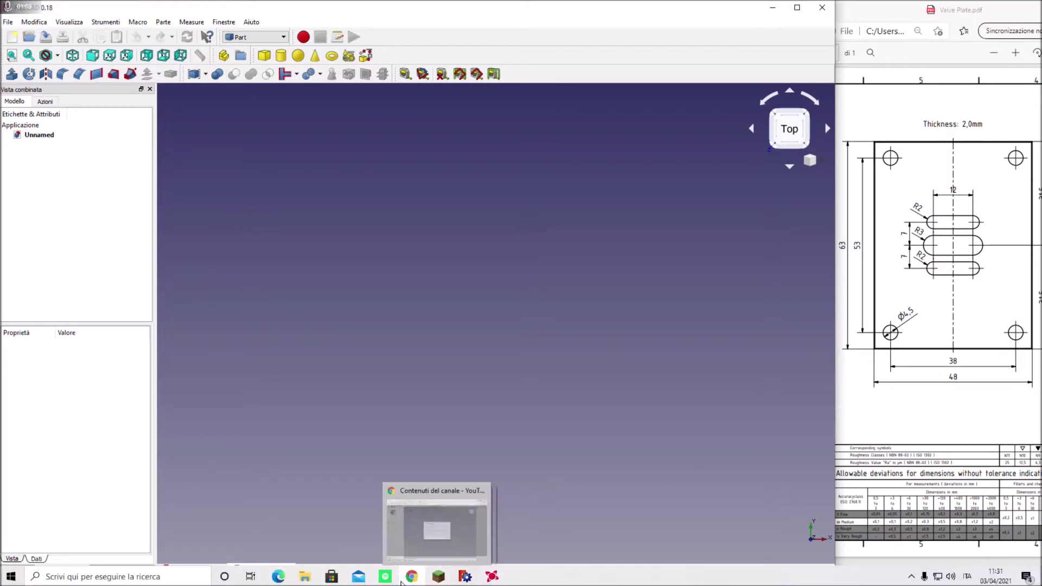
In Explorer, go up to the Facili folder and copy the name of Valve Plate.pdf.
click(305, 577)
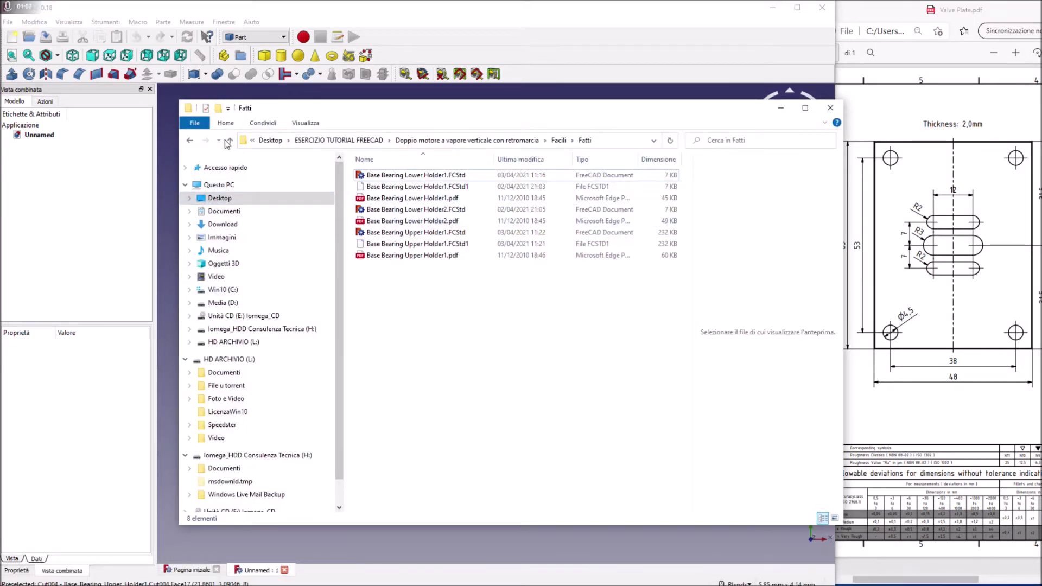
click(190, 140)
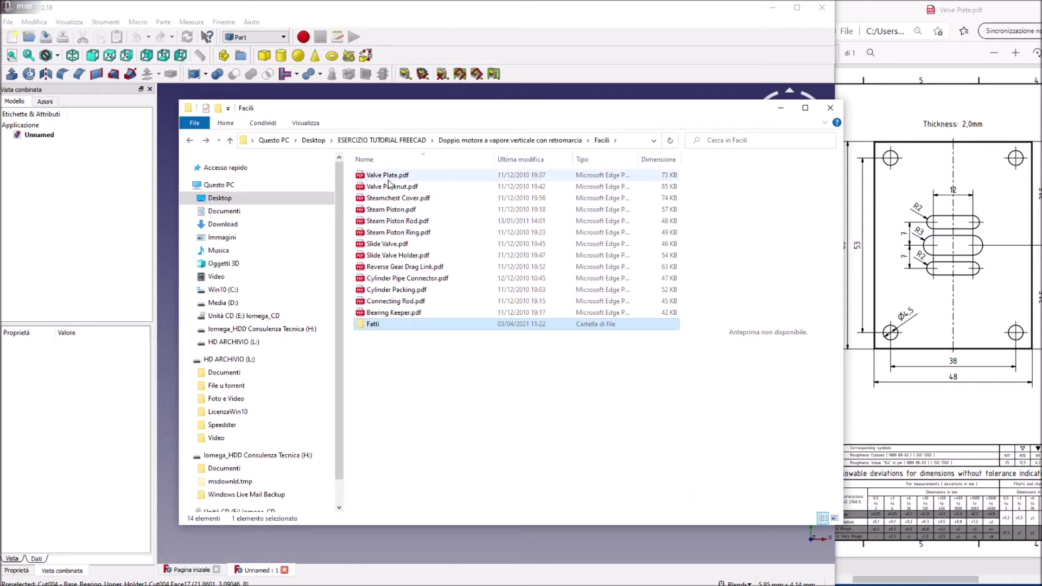
click(390, 179)
click(389, 178)
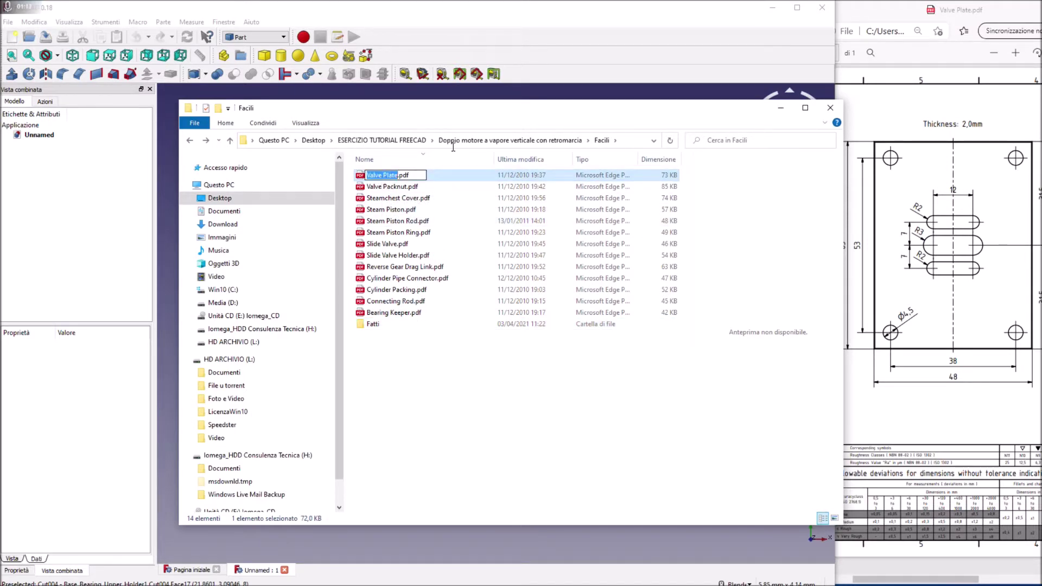
Save the new FreeCAD document as 'Valve Plate' in the Facili folder.
click(651, 26)
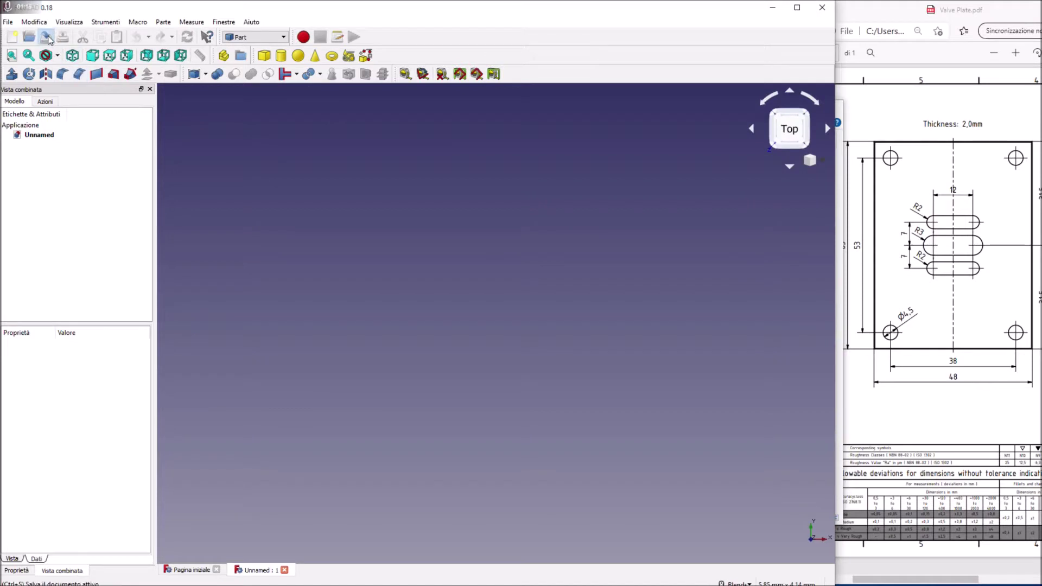
click(47, 37)
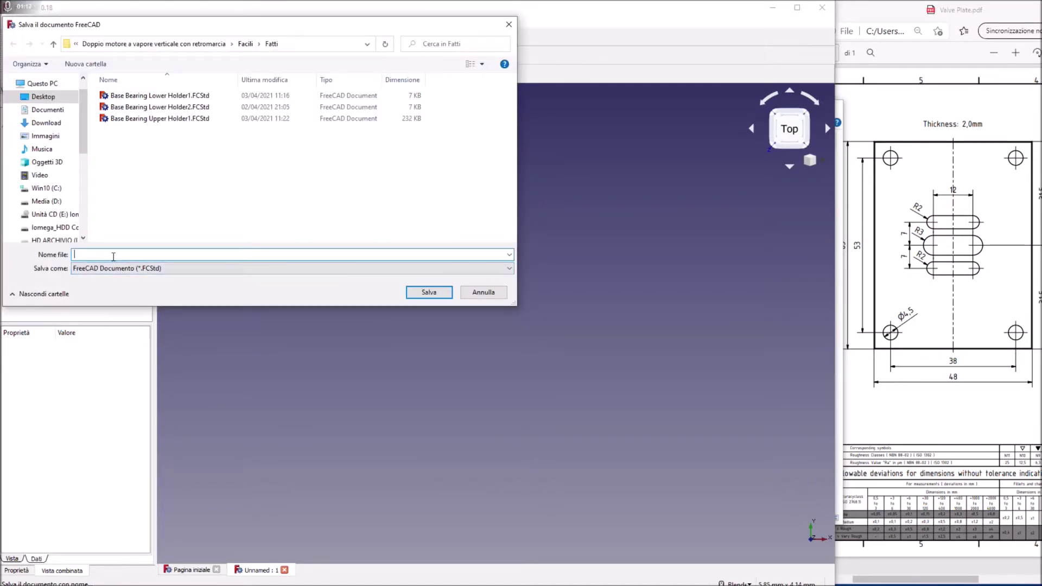
click(53, 43)
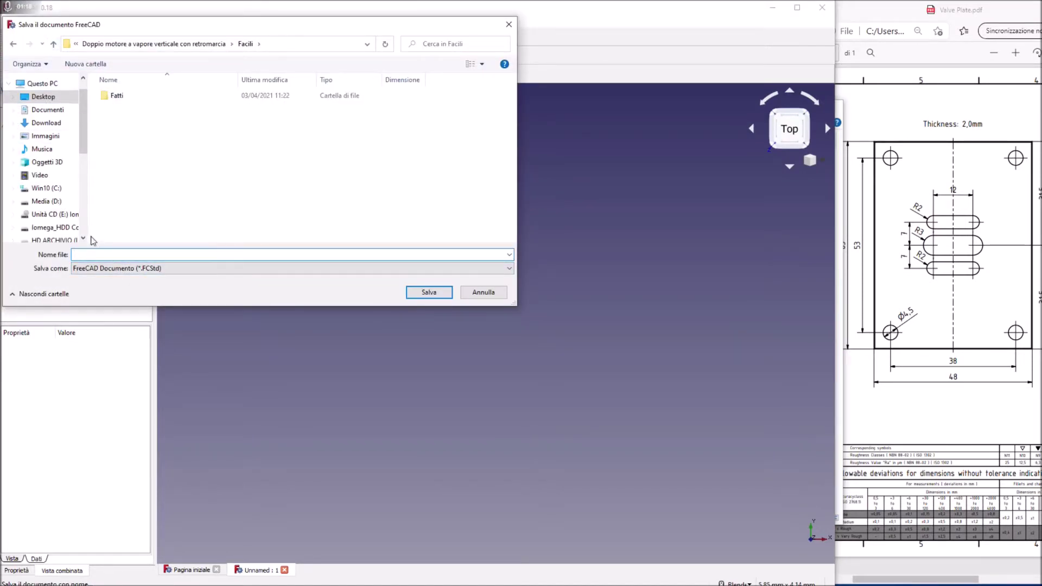
text(Valve Plate)
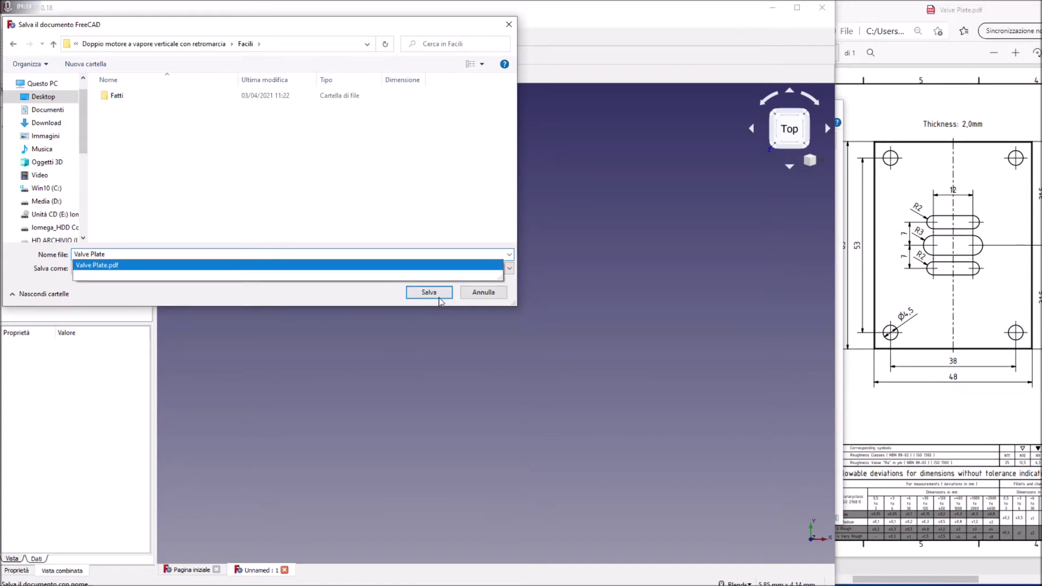
click(429, 292)
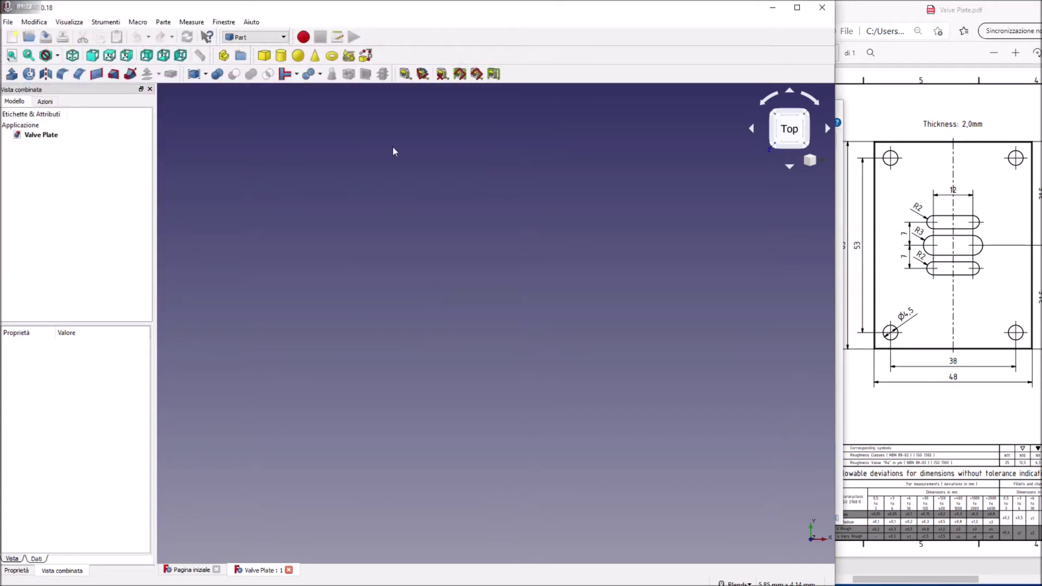
Show the axis origin, check the plate dimensions on the drawing, and add a default Cubo box.
click(69, 22)
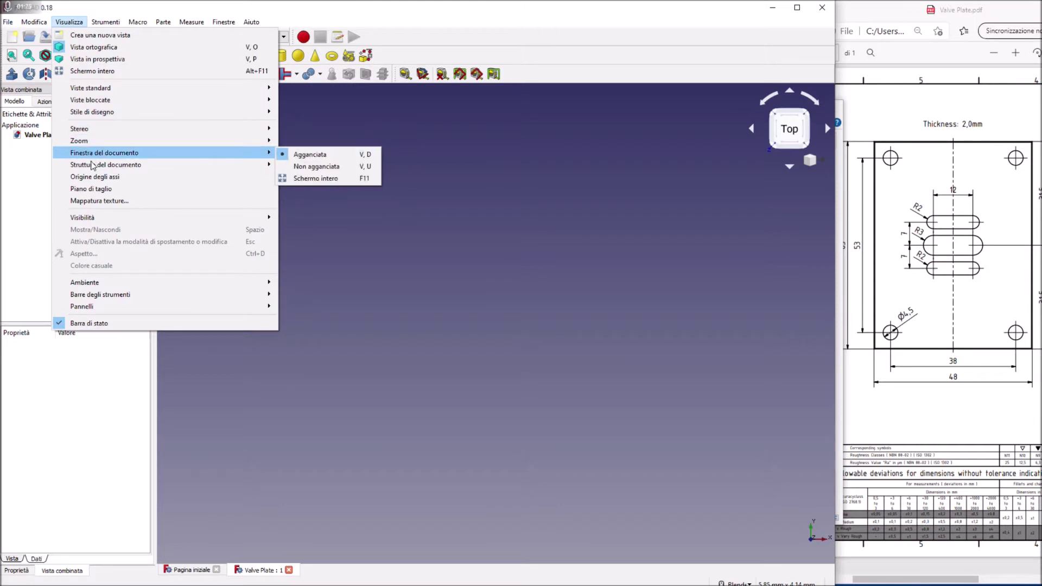
click(96, 180)
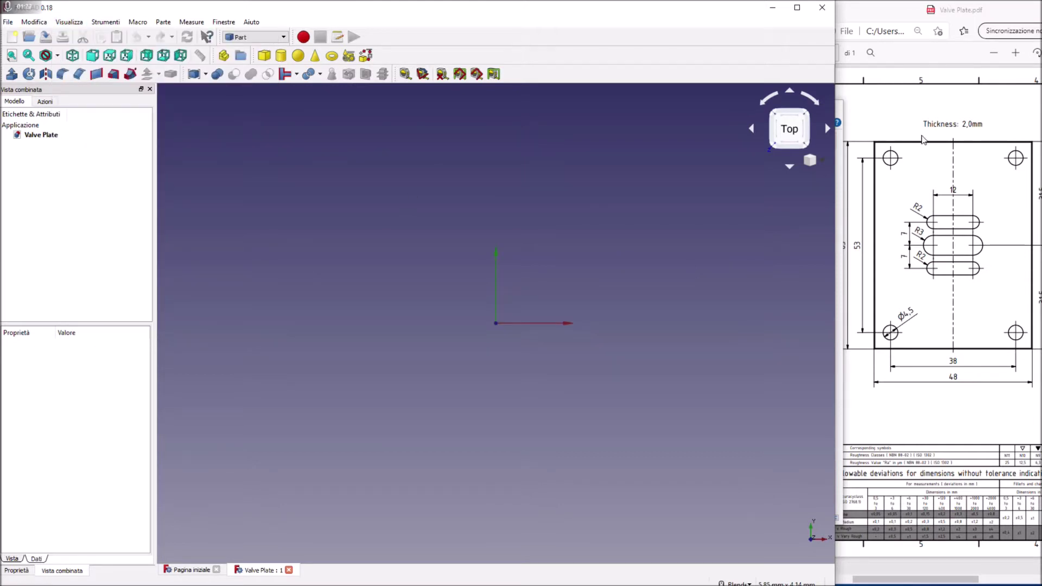
click(917, 579)
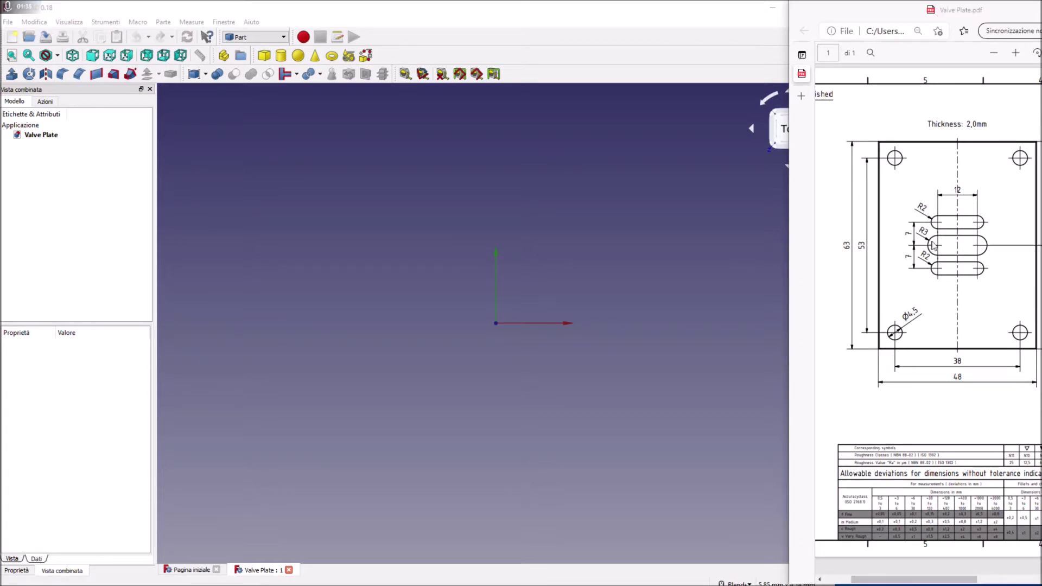
click(994, 52)
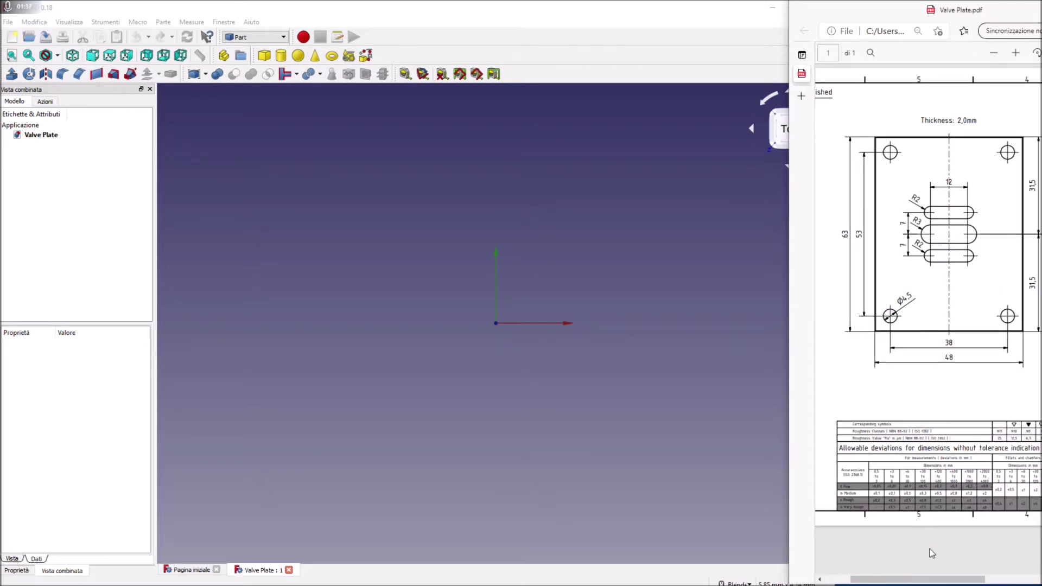
drag(932, 579, 937, 579)
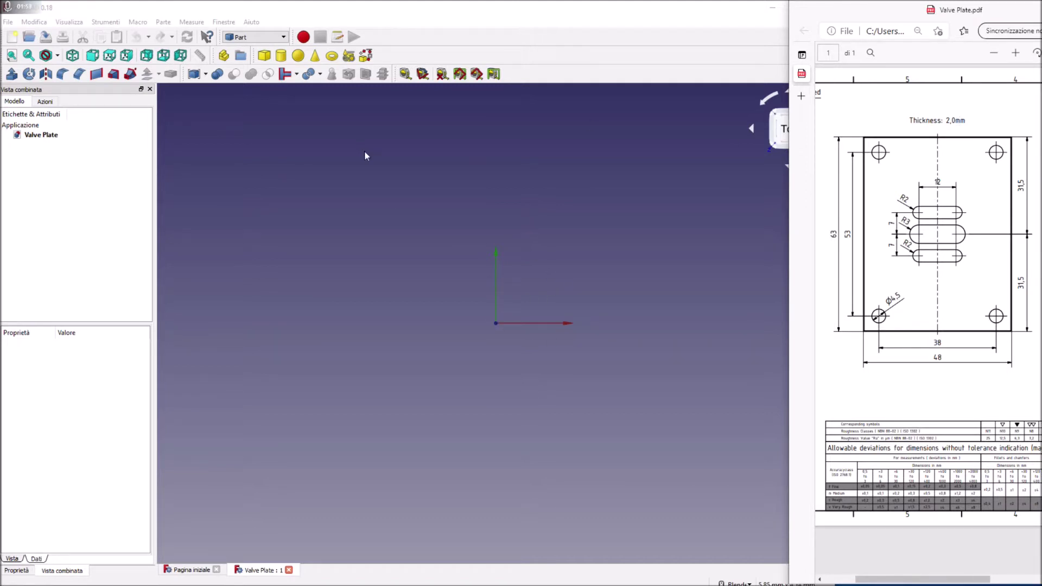
click(264, 55)
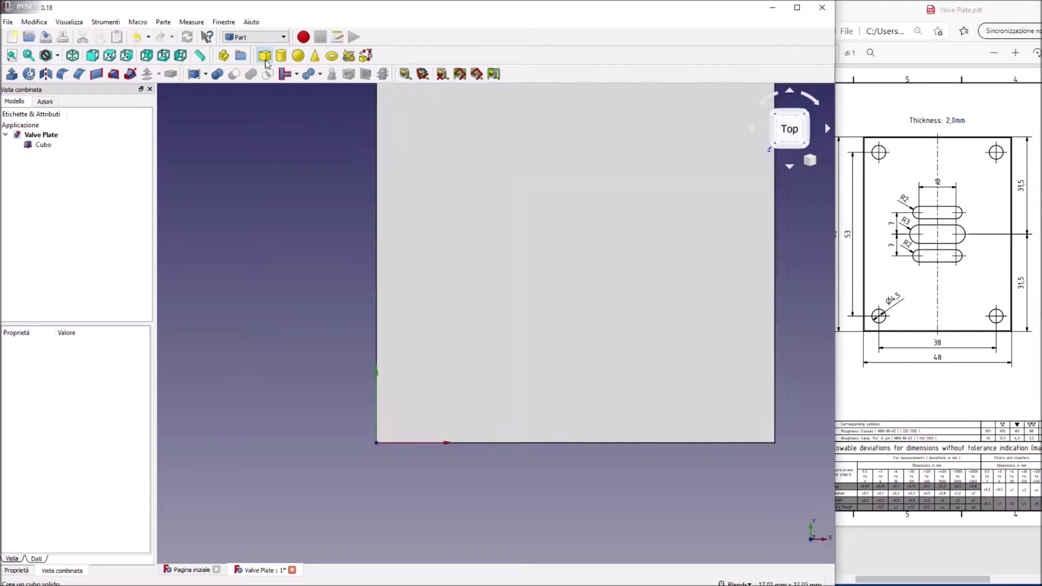
Select Cubo, switch to an isometric view, and set its height to 2 mm.
click(36, 148)
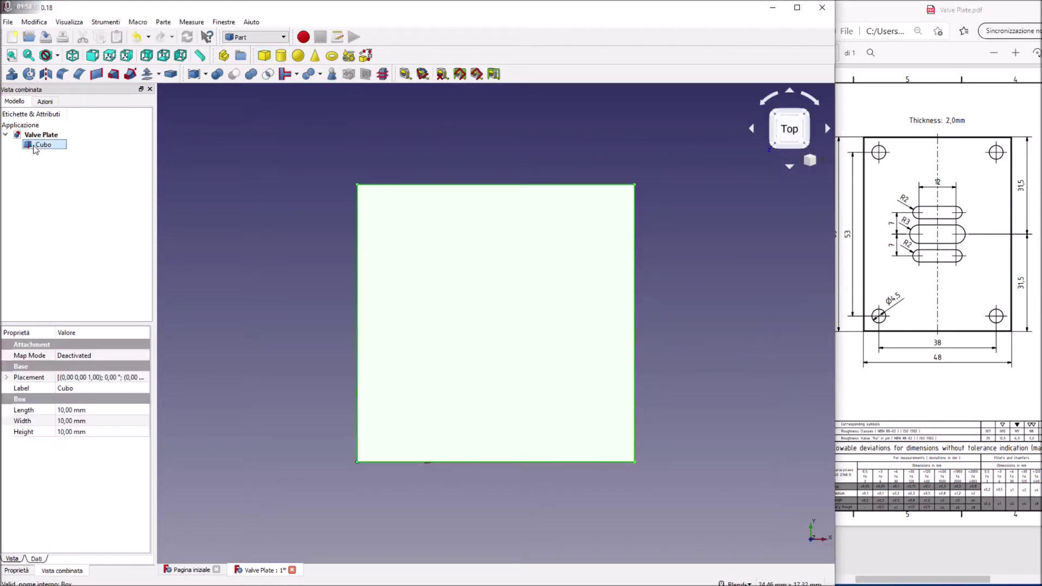
click(64, 411)
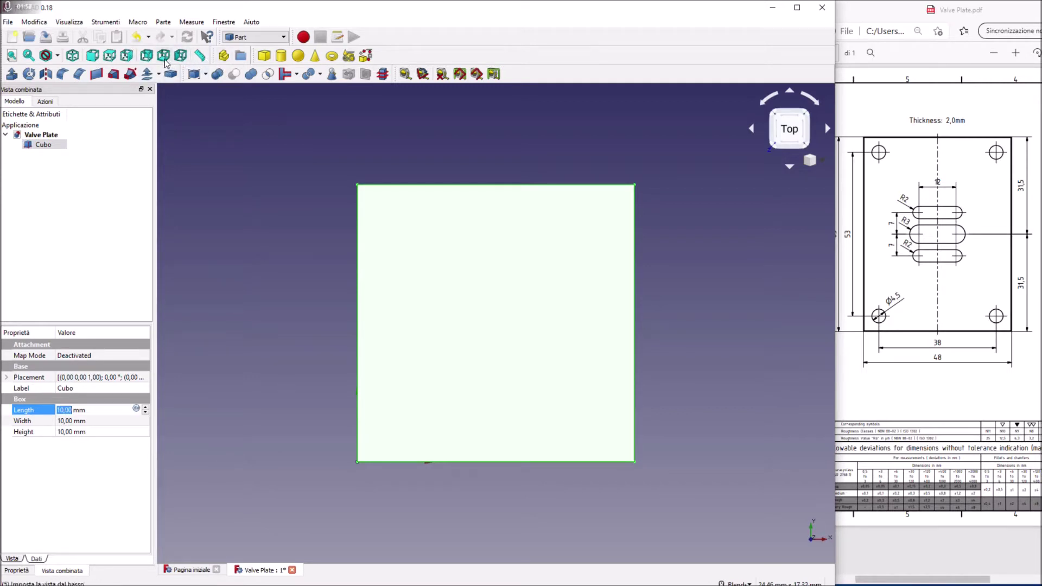
click(75, 57)
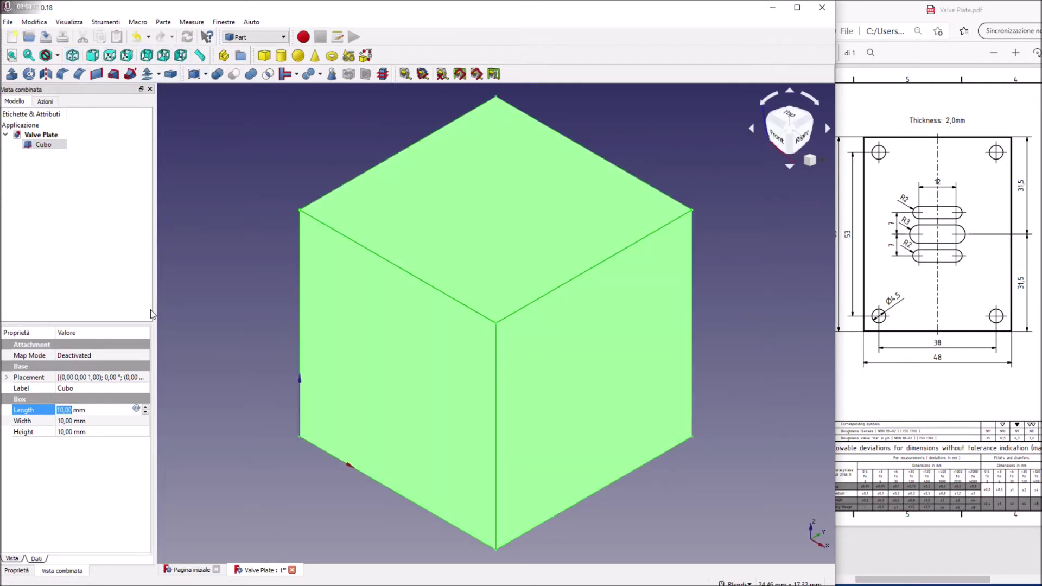
click(66, 433)
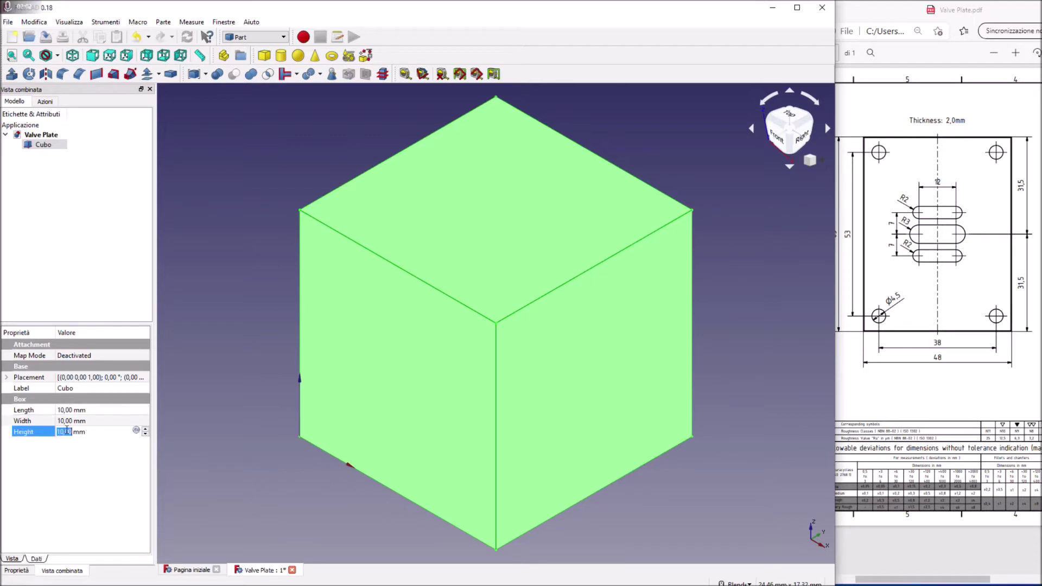
text(2)
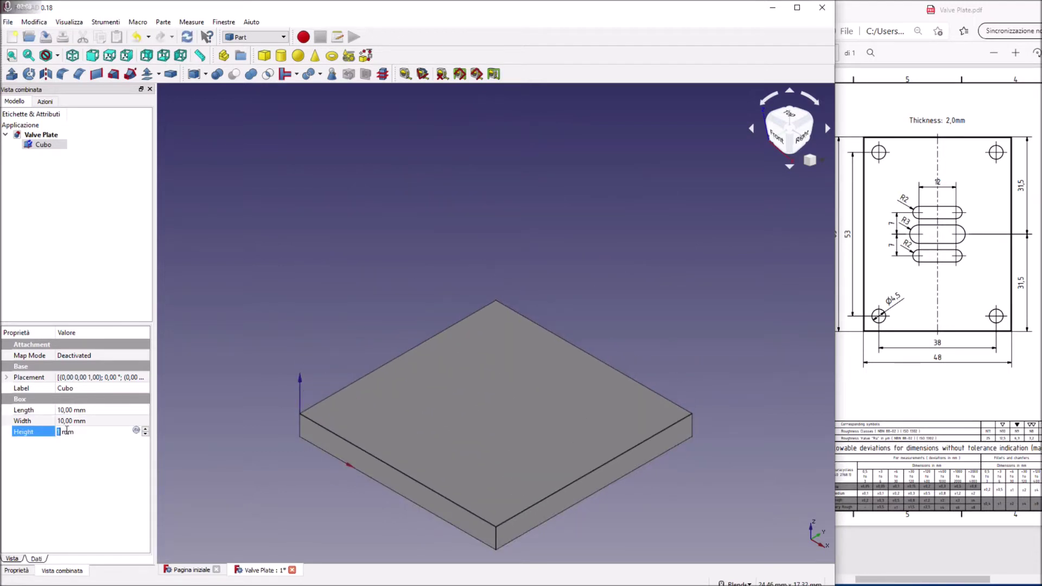
click(74, 421)
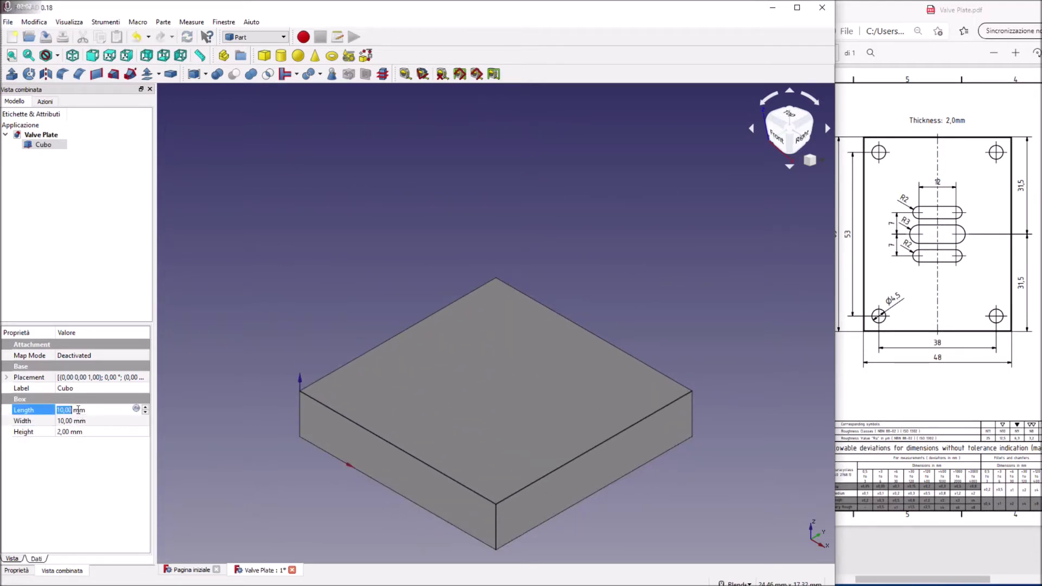
Set the box length to 63 mm and width to 48 mm, then fit the plate in view.
scroll(77, 410, up, 3)
scroll(77, 410, up, 3)
scroll(77, 410, up, 4)
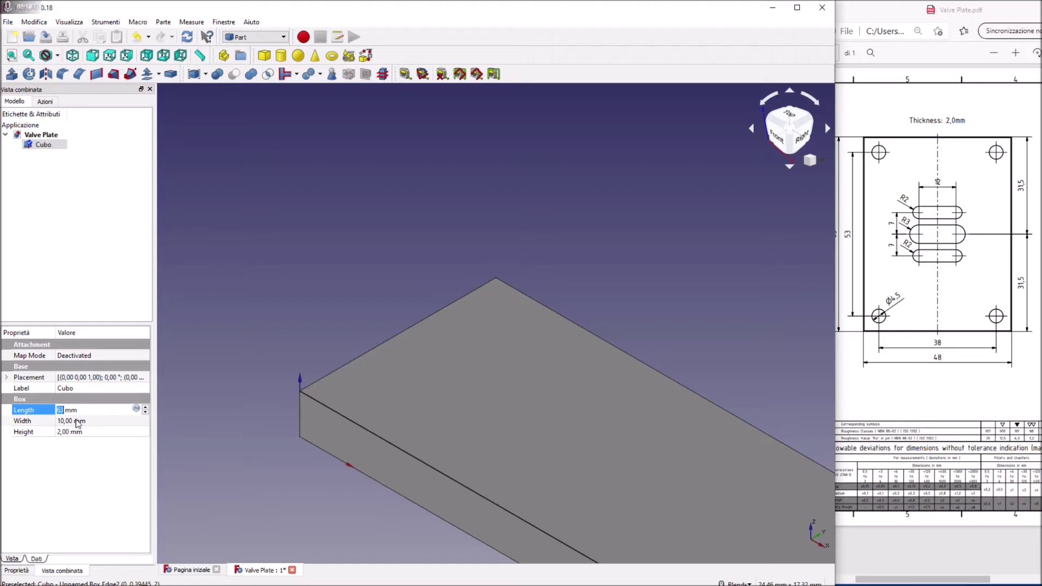
click(76, 421)
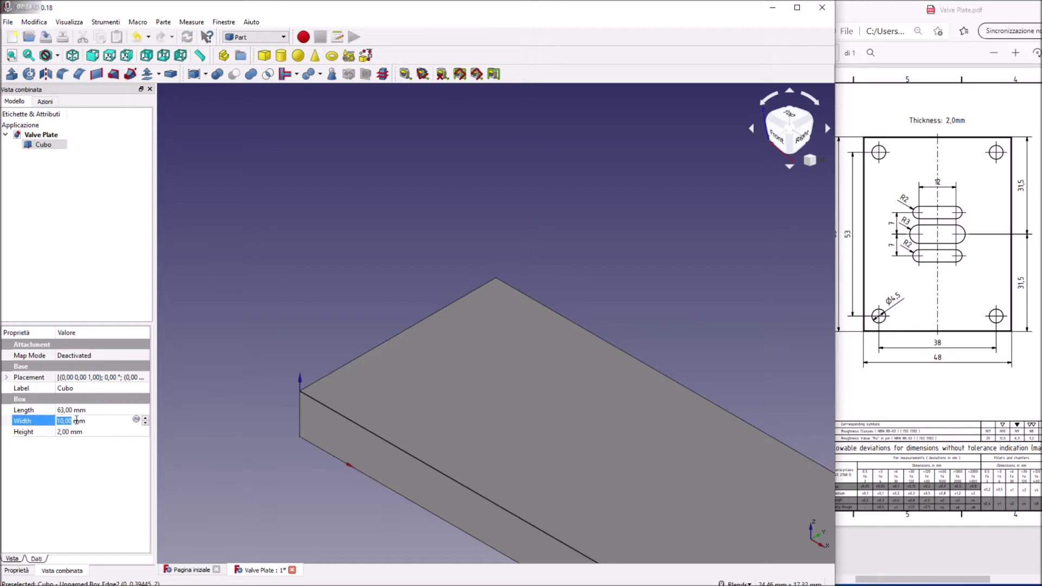
text(48)
scroll(76, 421, up, 1)
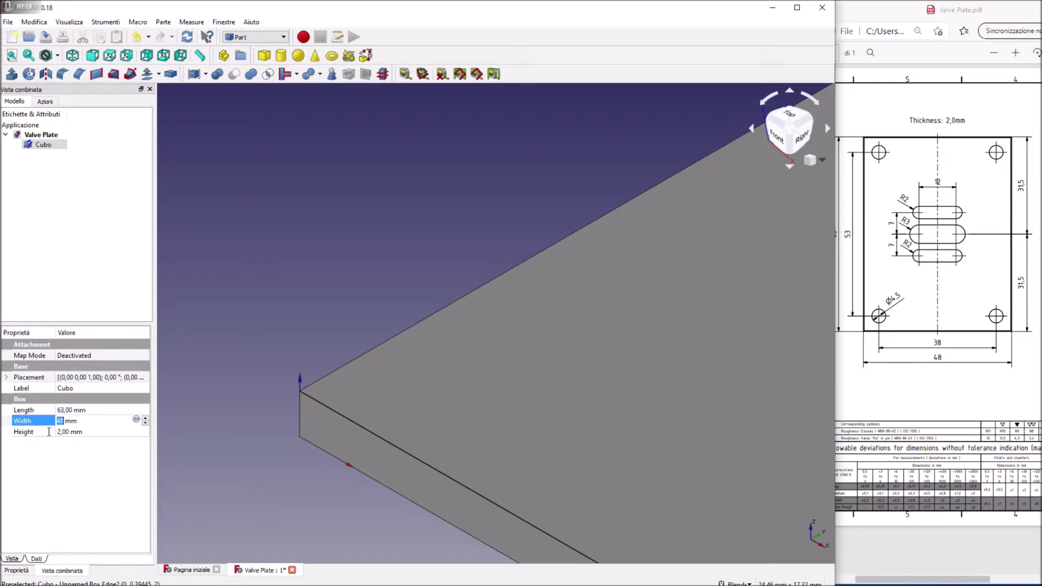
click(11, 55)
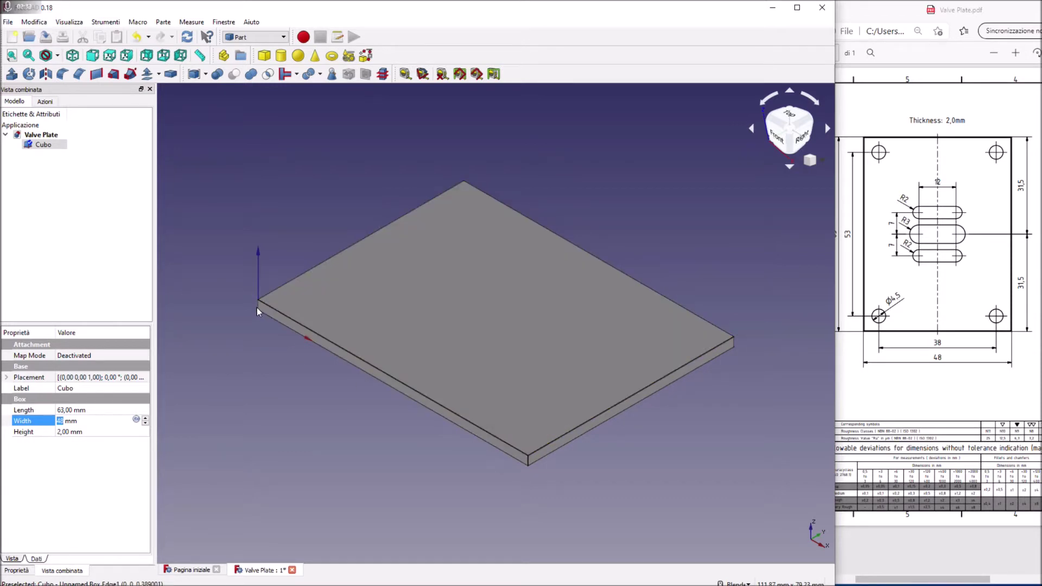
middle_drag(324, 155, 318, 197)
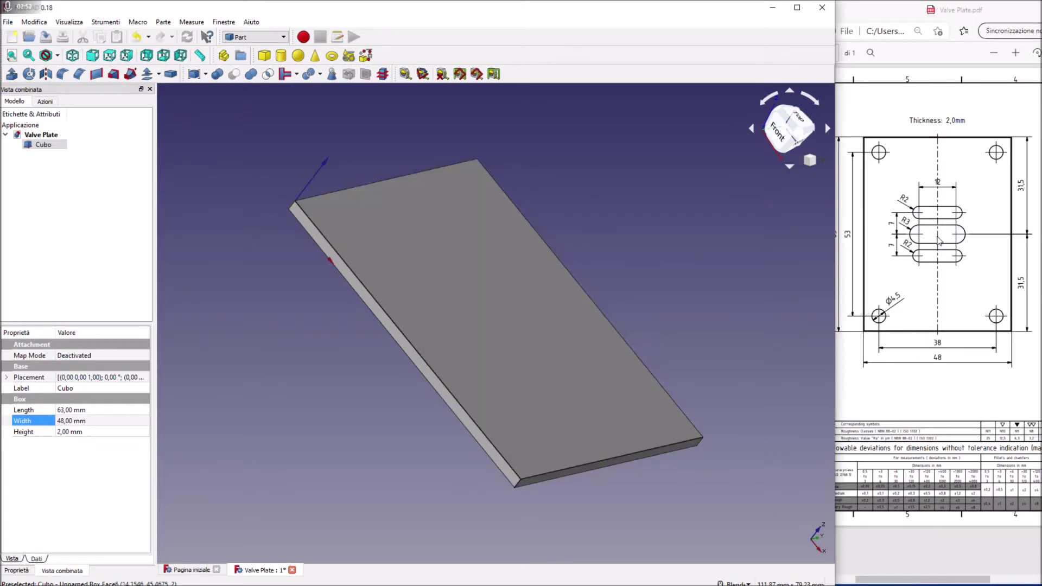
click(43, 364)
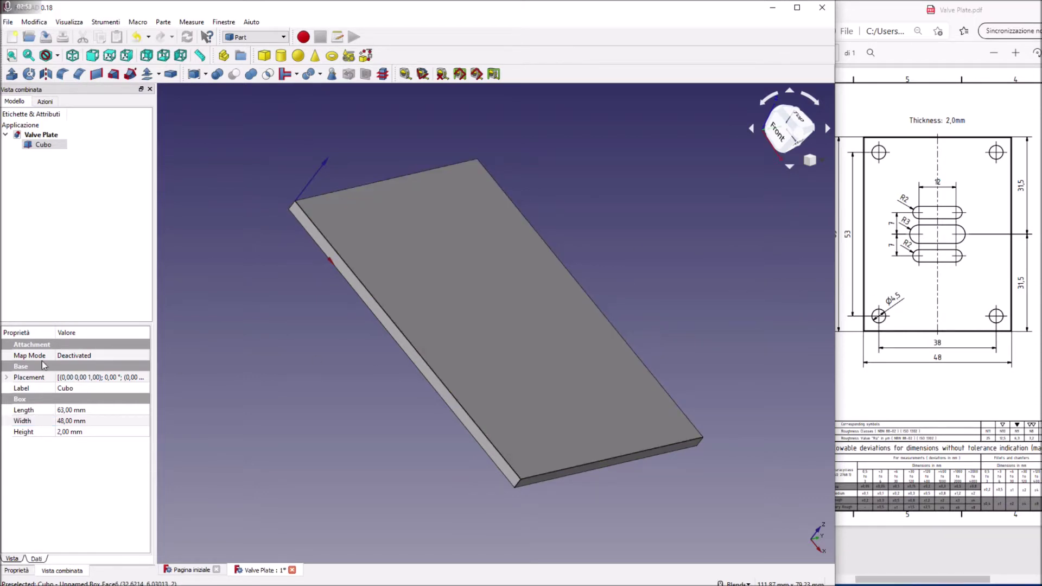
Expand the plate's placement position and set its y coordinate to -24 mm.
click(7, 379)
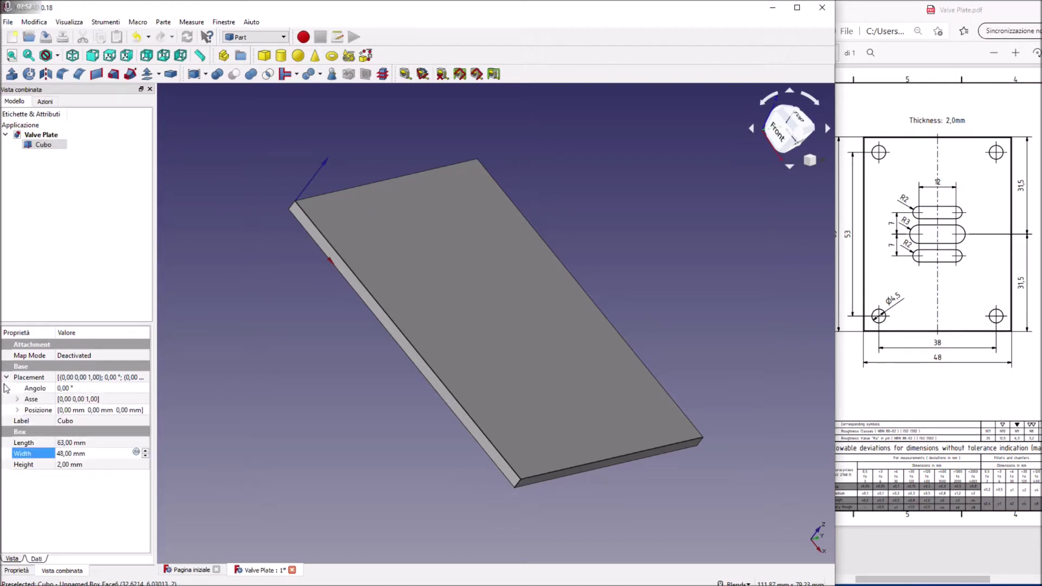
click(18, 411)
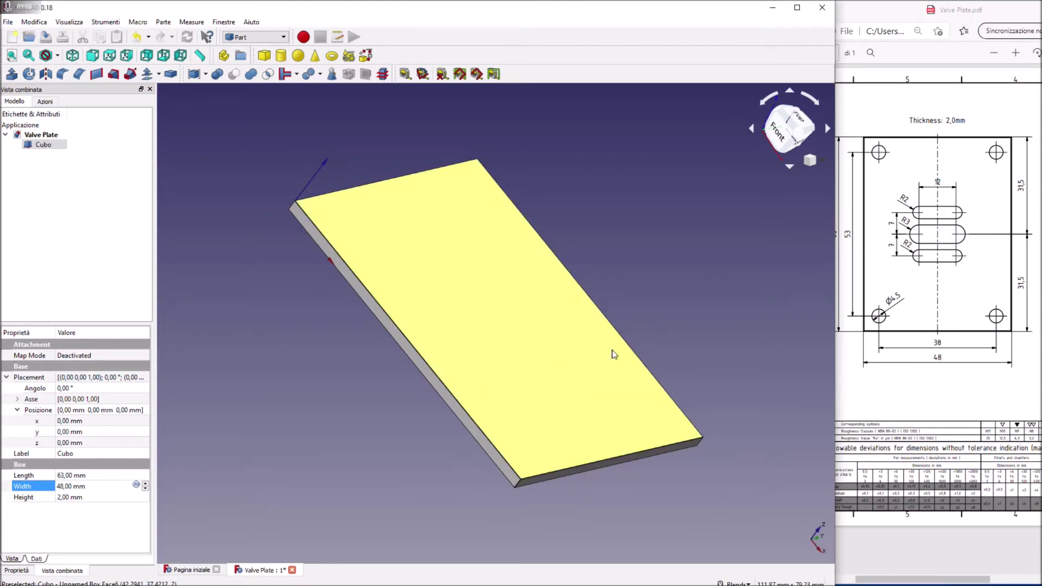
click(104, 437)
scroll(102, 433, down, 2)
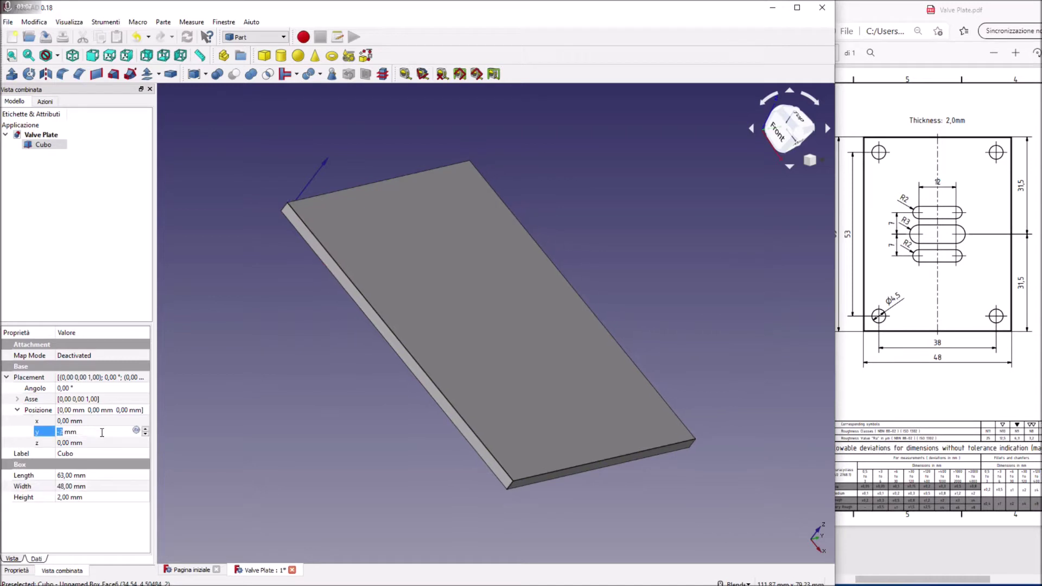
scroll(102, 433, down, 3)
scroll(102, 433, down, 2)
scroll(101, 433, down, 4)
scroll(102, 432, down, 4)
scroll(102, 432, down, 2)
scroll(101, 433, down, 1)
scroll(102, 433, down, 2)
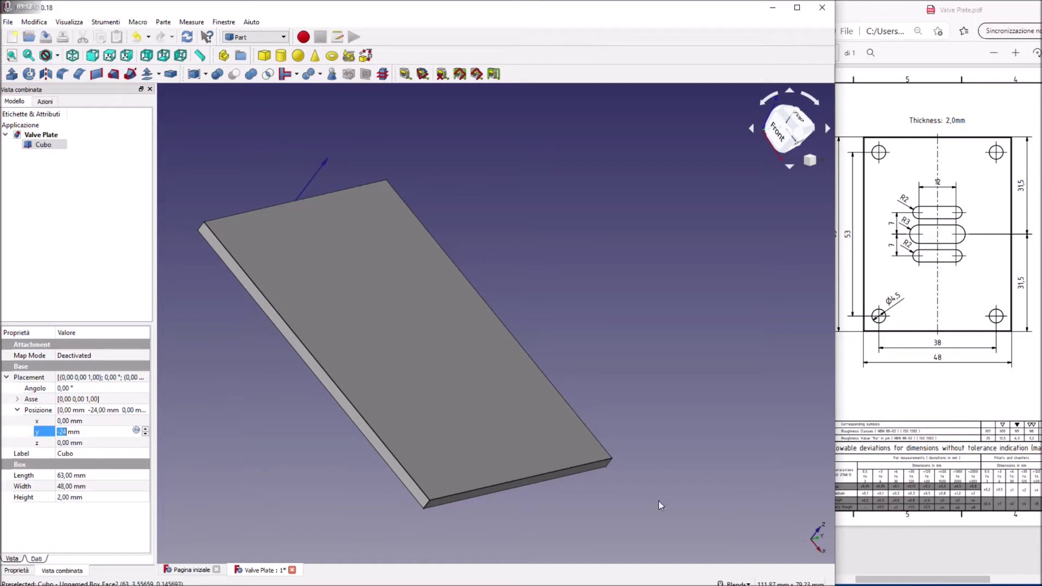
Set the plate's x coordinate to -31,5 mm, fit the view, and add a default cylinder.
click(69, 422)
text(3)
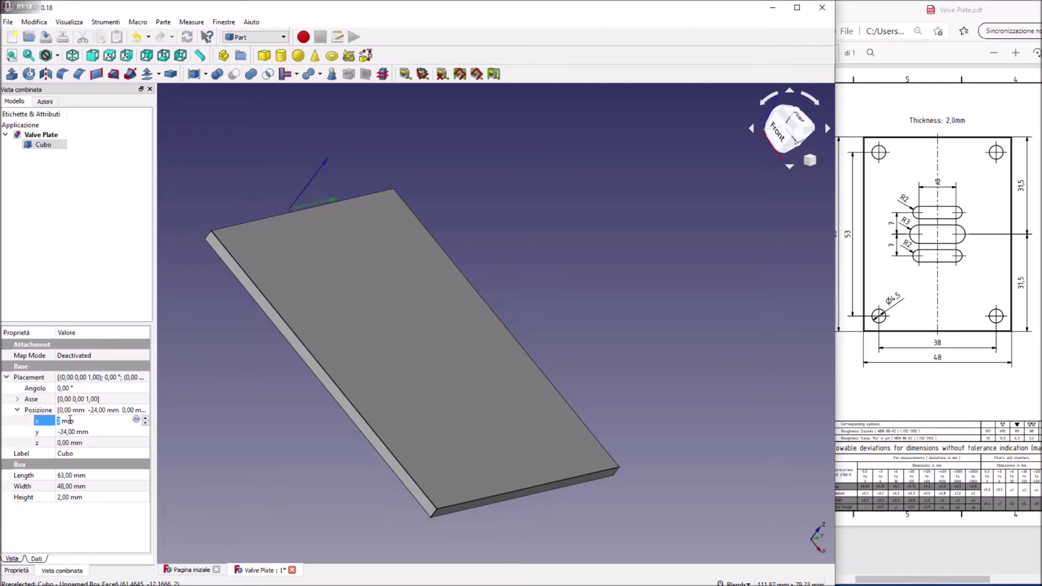
scroll(69, 421, down, 5)
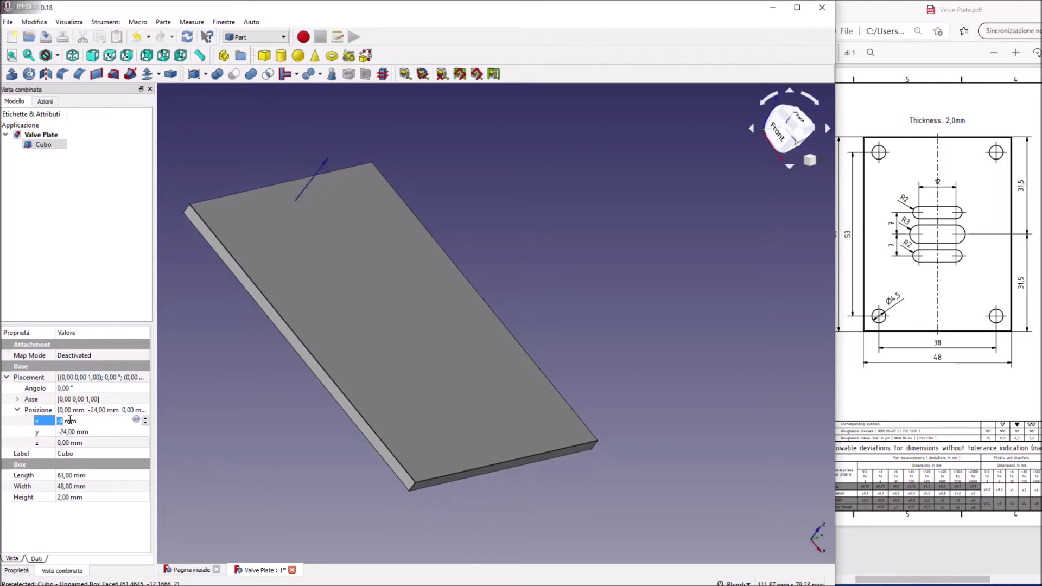
scroll(70, 421, down, 5)
scroll(70, 421, down, 5)
scroll(69, 421, down, 5)
scroll(69, 421, down, 3)
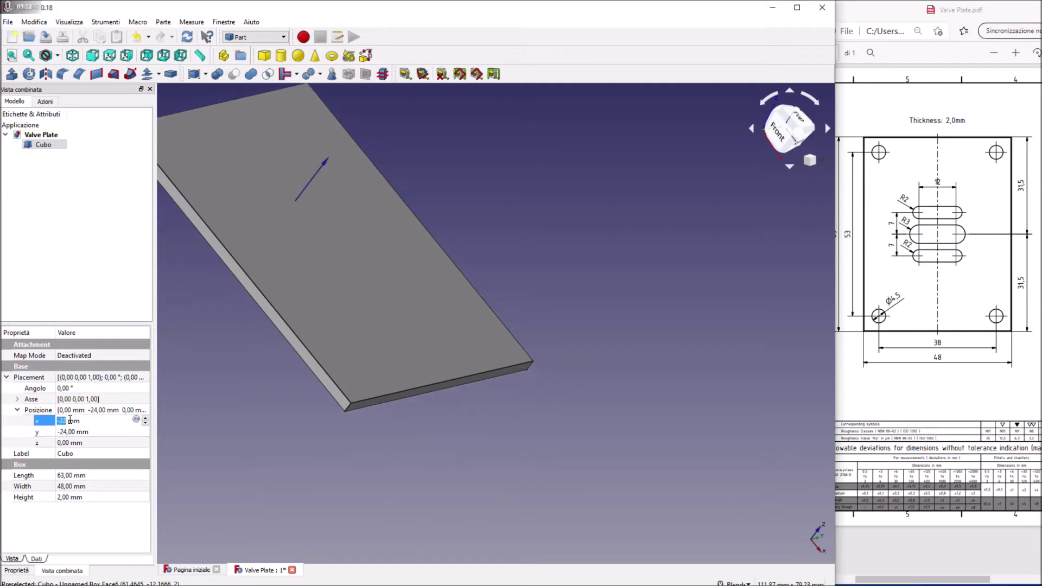
scroll(70, 421, down, 3)
scroll(69, 422, down, 2)
scroll(69, 421, down, 2)
scroll(70, 420, down, 1)
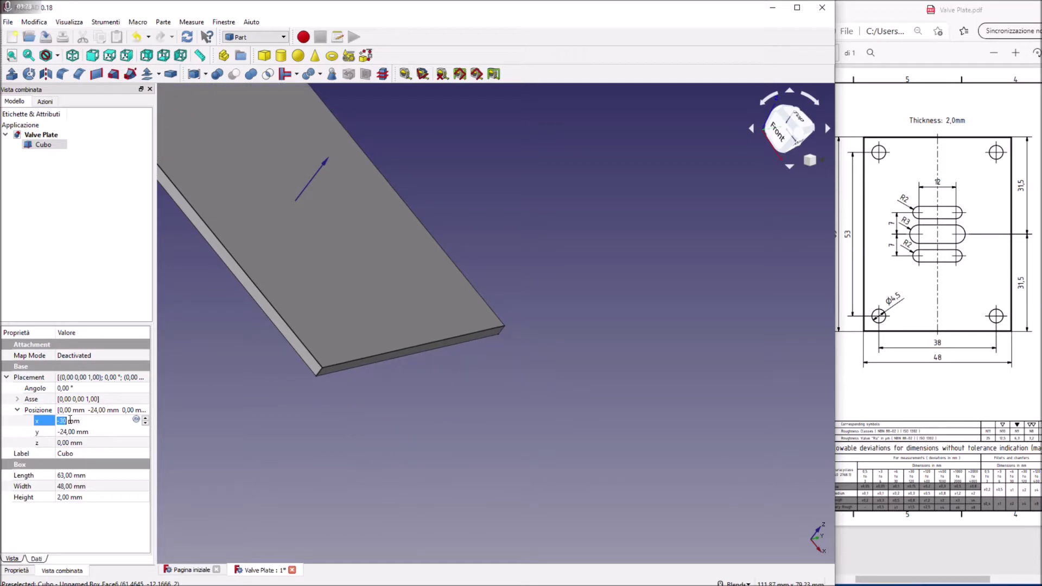
click(68, 420)
key(BackSpace)
text(1,5)
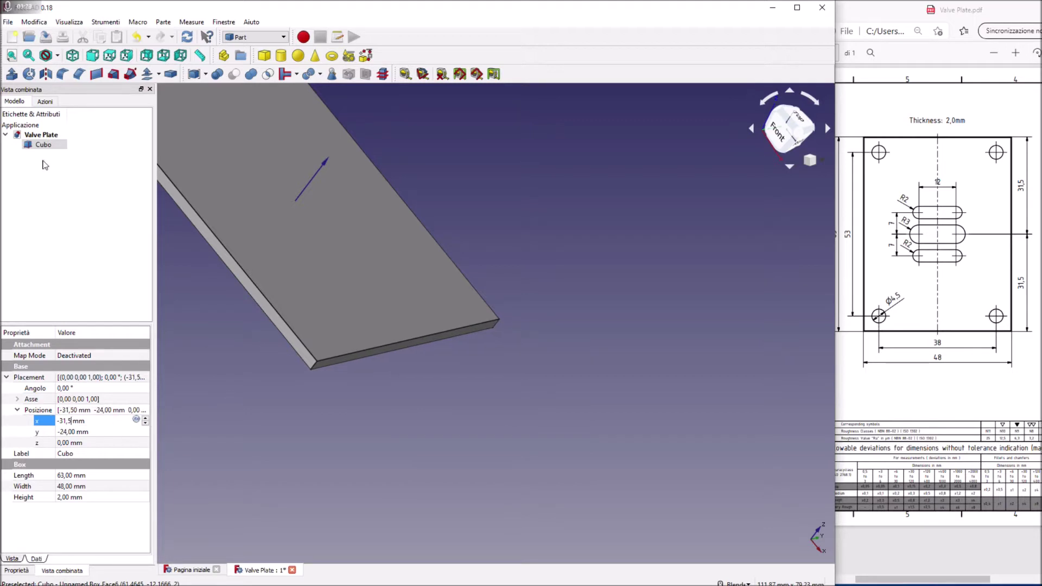
click(10, 56)
click(629, 183)
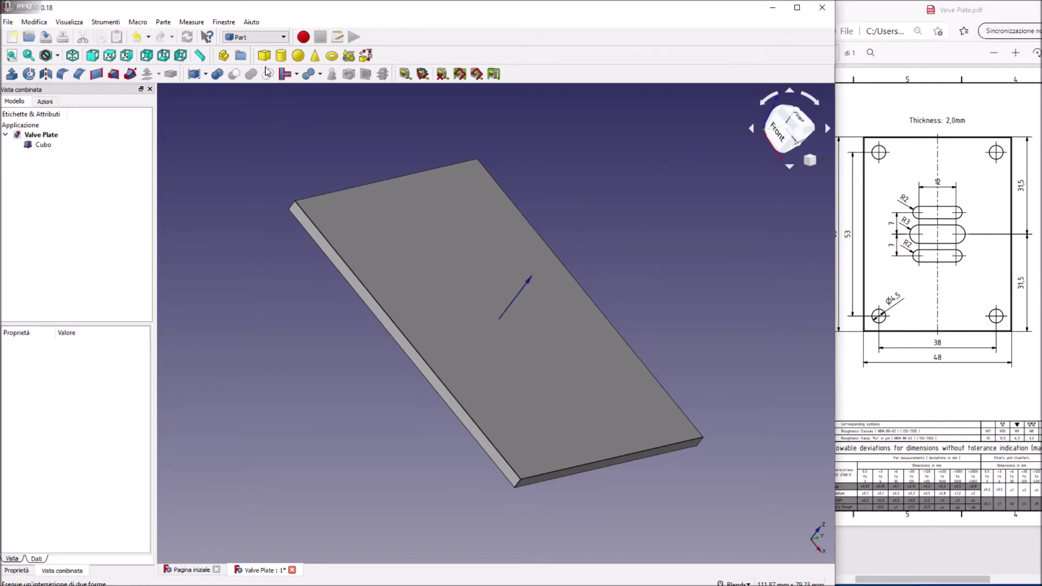
click(281, 55)
Set the Cilindro radius to 2,25 mm, keeping its 10 mm height.
click(47, 155)
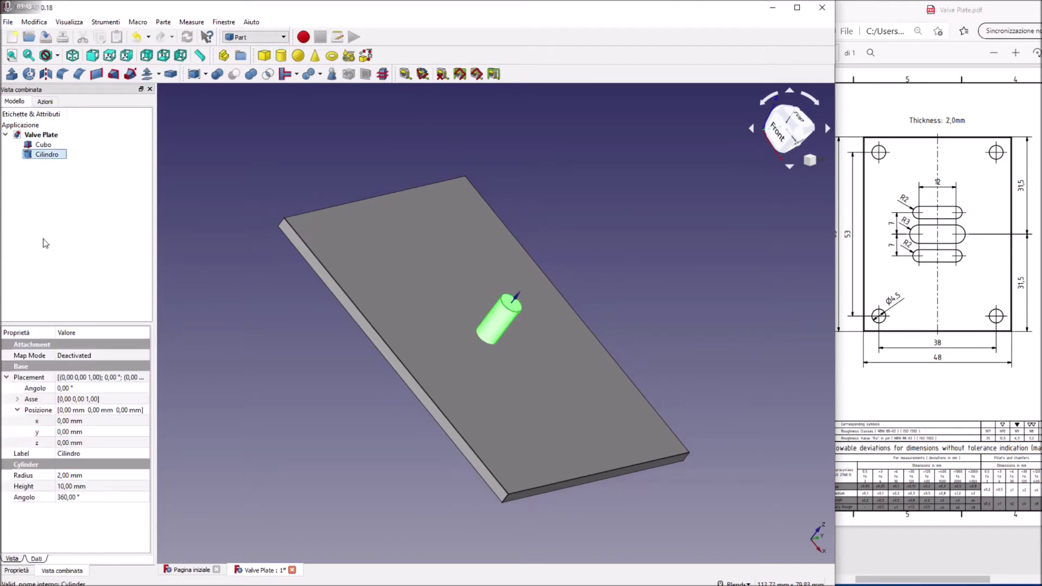
click(71, 476)
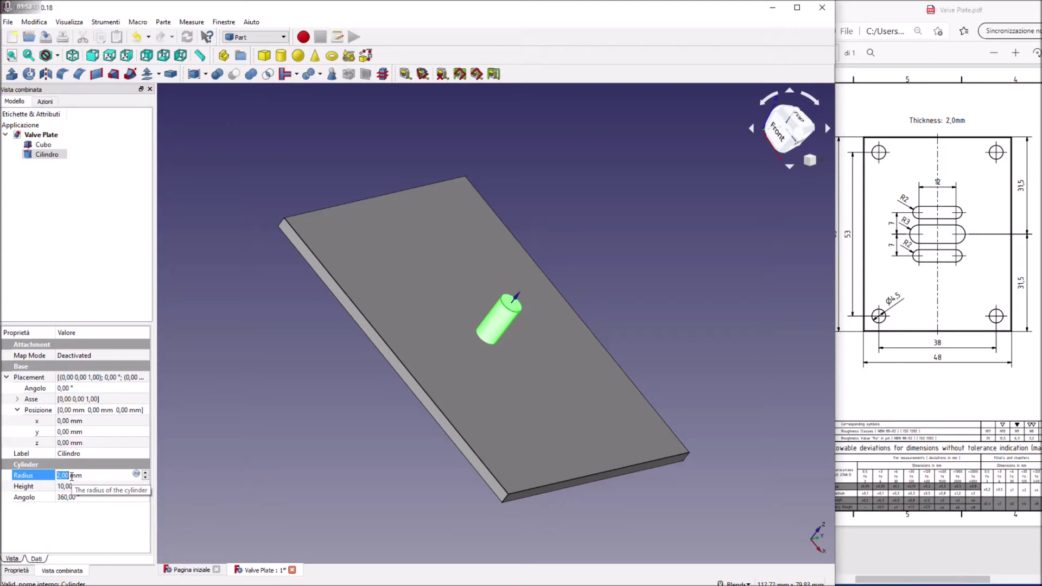
click(66, 476)
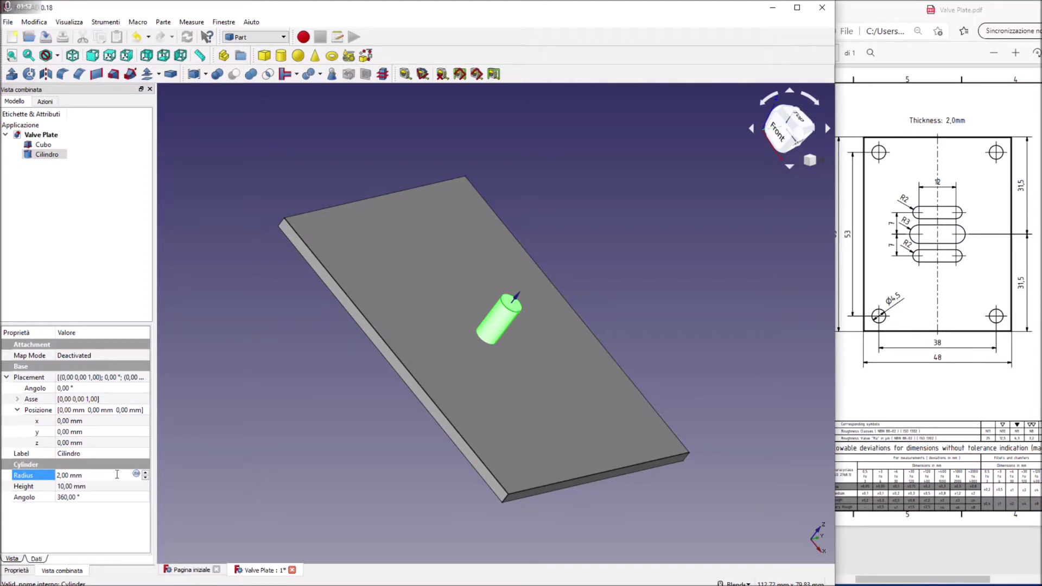
key(BackSpace)
key(BackSpace)
text(25)
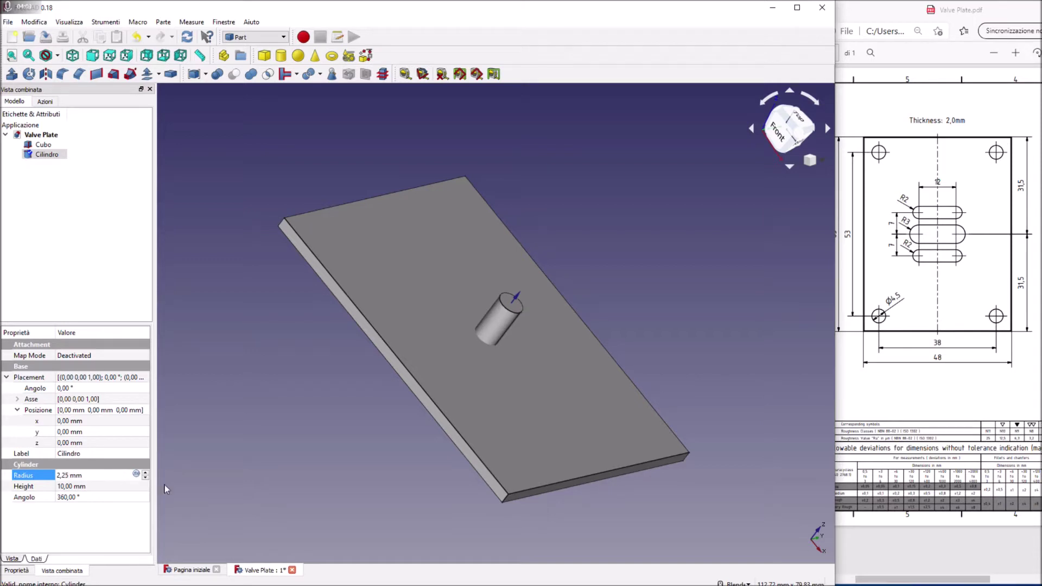
click(226, 451)
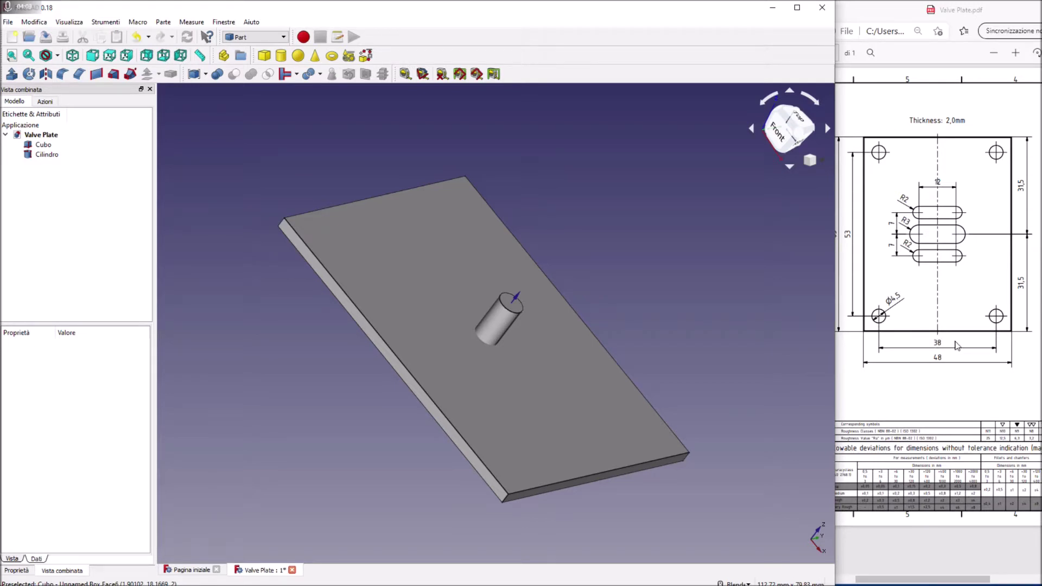
click(48, 155)
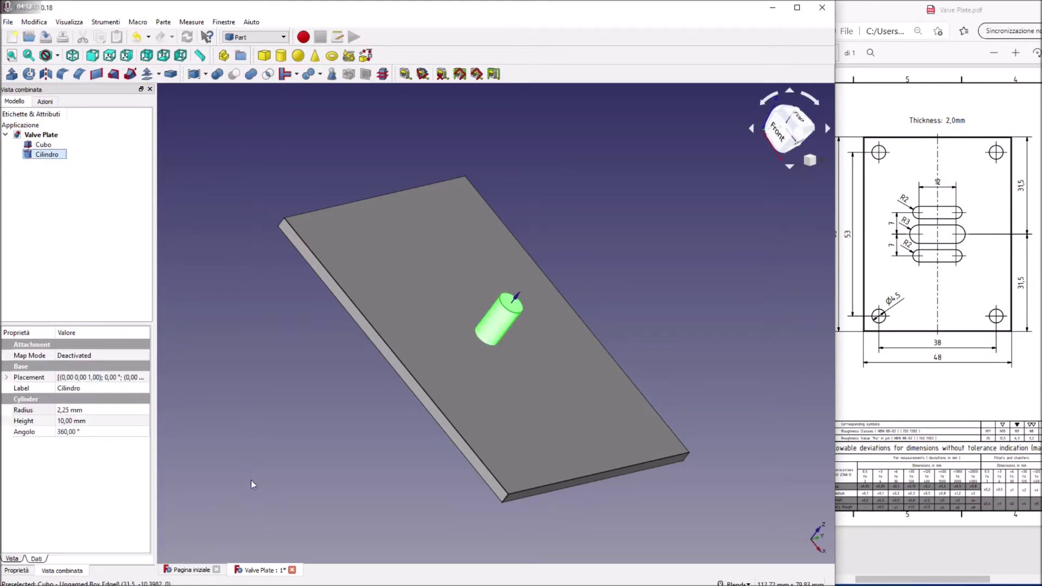
Expand the cylinder's placement position and set its y coordinate to 19 mm.
click(6, 378)
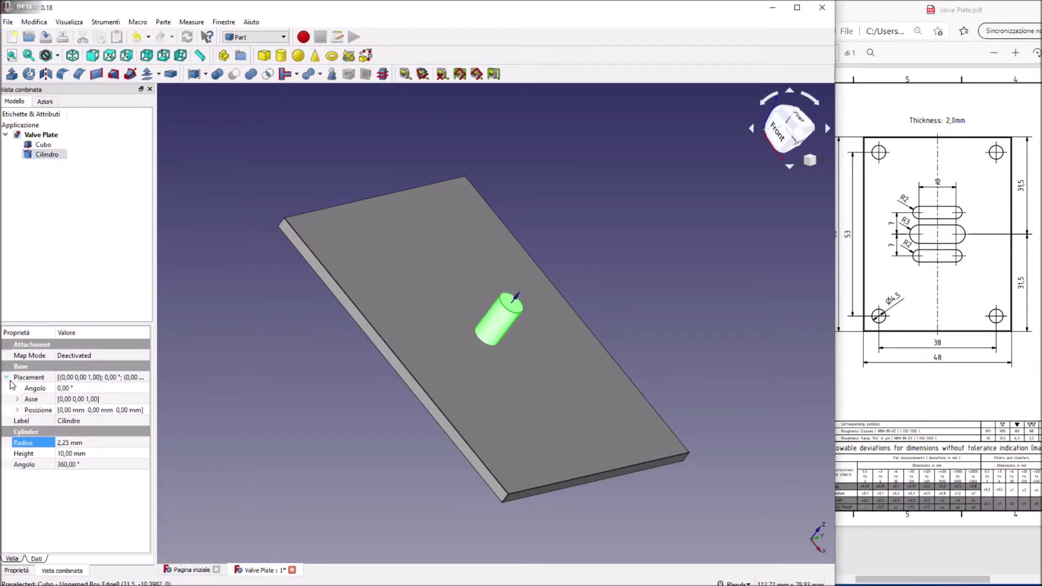
click(17, 410)
click(76, 433)
text(5)
scroll(76, 434, up, 3)
scroll(76, 434, up, 3)
scroll(76, 434, up, 2)
scroll(76, 433, up, 2)
scroll(76, 434, up, 2)
scroll(76, 433, up, 2)
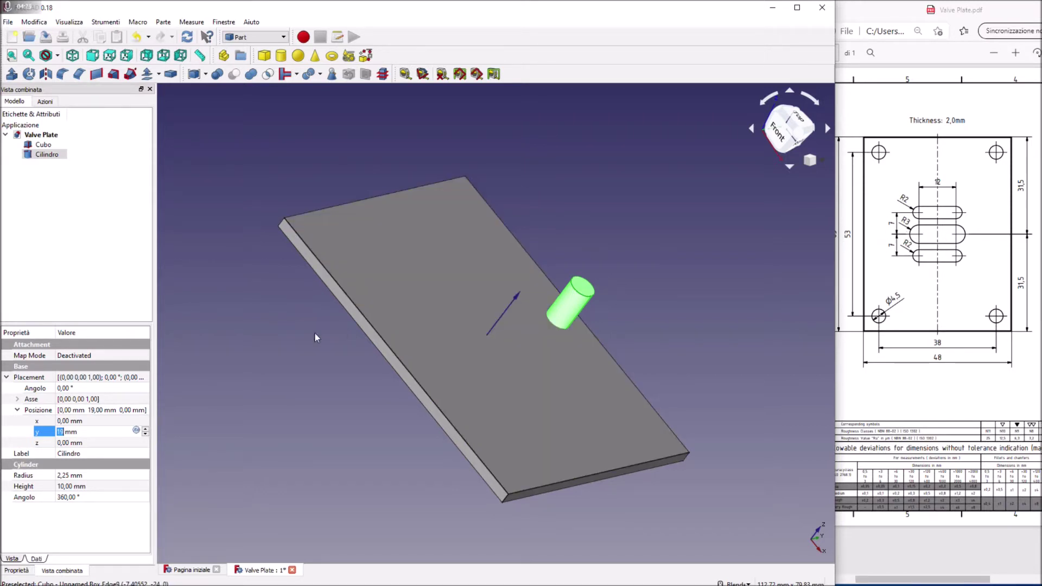
Set the cylinder's x coordinate to 26,5 mm and orbit to check it at the corner.
click(78, 422)
scroll(78, 422, up, 2)
scroll(78, 422, up, 2)
scroll(78, 422, up, 2)
scroll(78, 421, up, 2)
scroll(78, 421, up, 1)
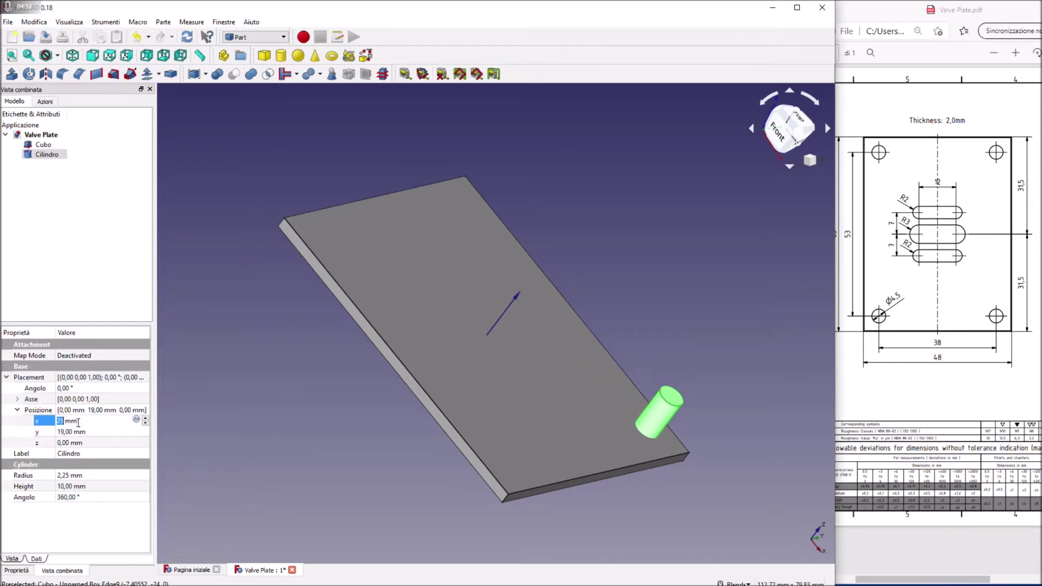
scroll(78, 422, up, 1)
text(26)
key(Return)
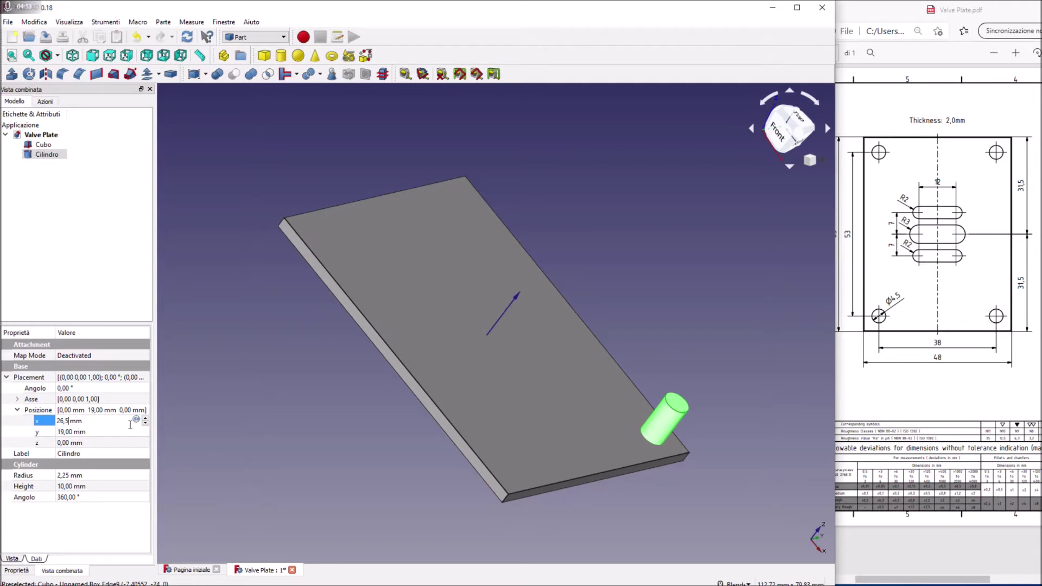
click(198, 411)
middle_drag(731, 350, 700, 325)
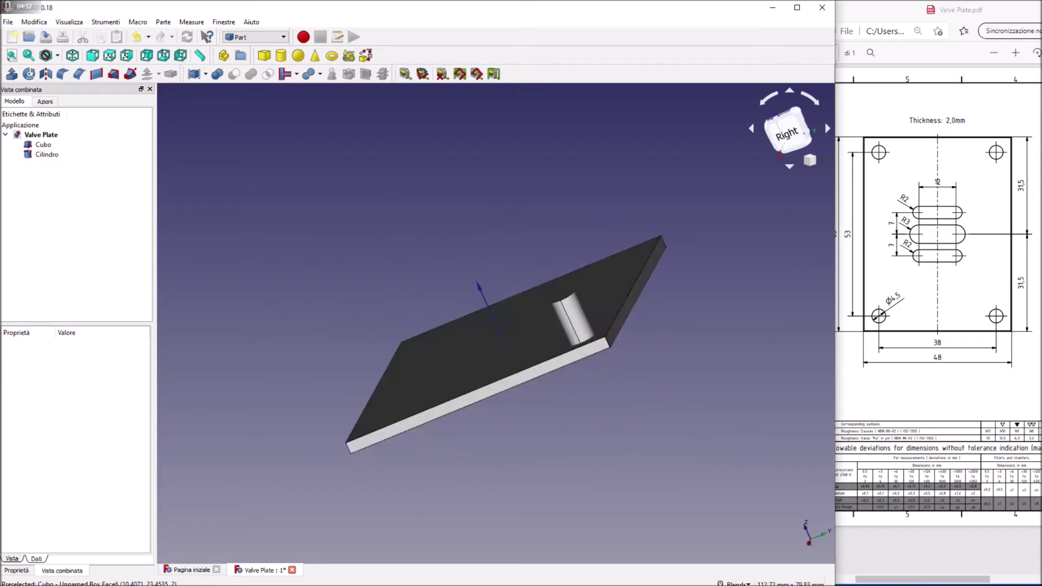
middle_drag(701, 326, 689, 326)
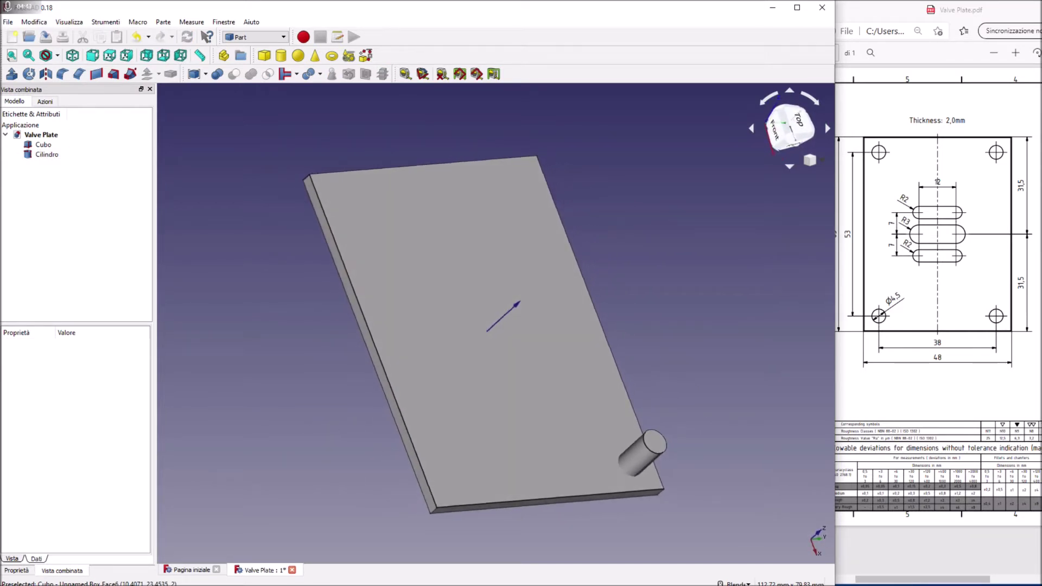
Switch to the Draft workbench and turn Cilindro into an orthogonal array.
click(283, 37)
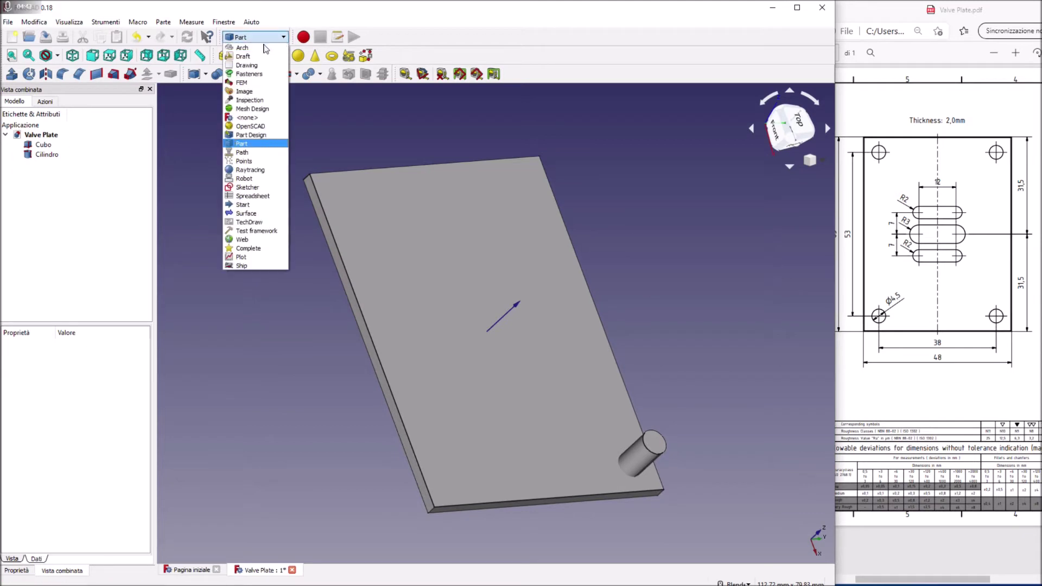
click(249, 55)
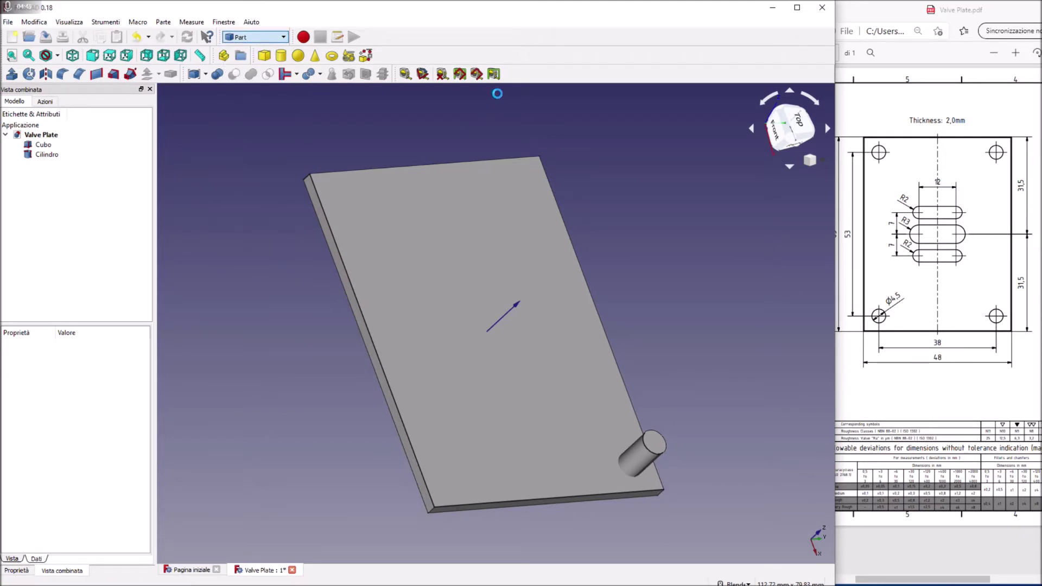
click(657, 450)
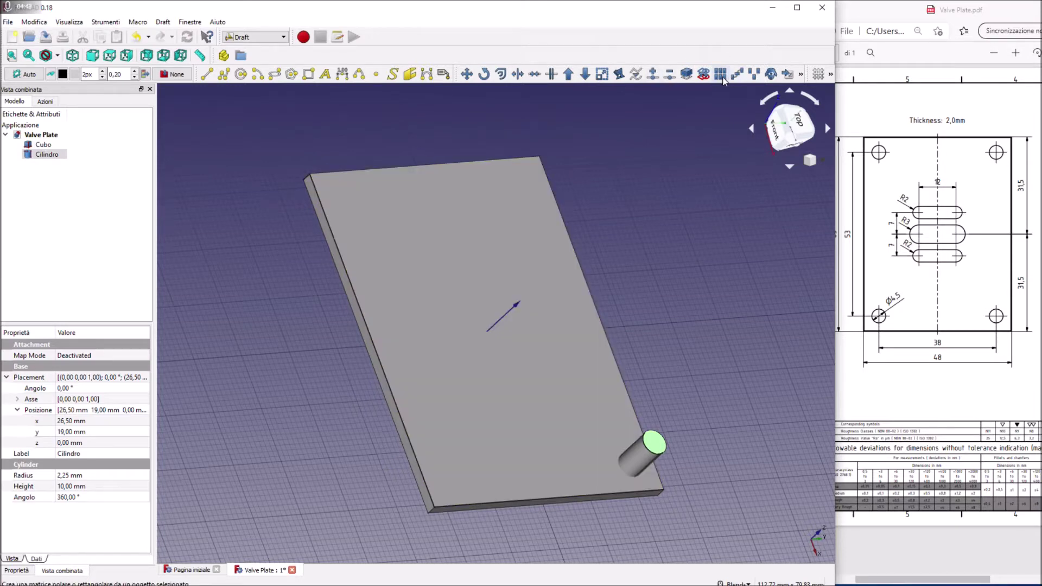
click(722, 75)
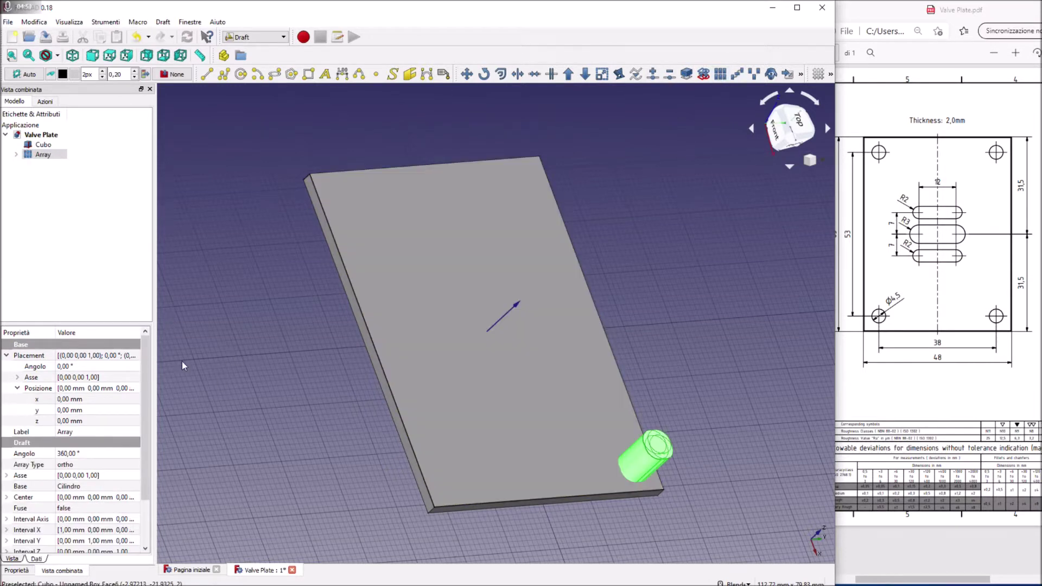
scroll(192, 364, down, 3)
scroll(192, 364, up, 2)
scroll(149, 452, down, 1)
scroll(149, 452, down, 3)
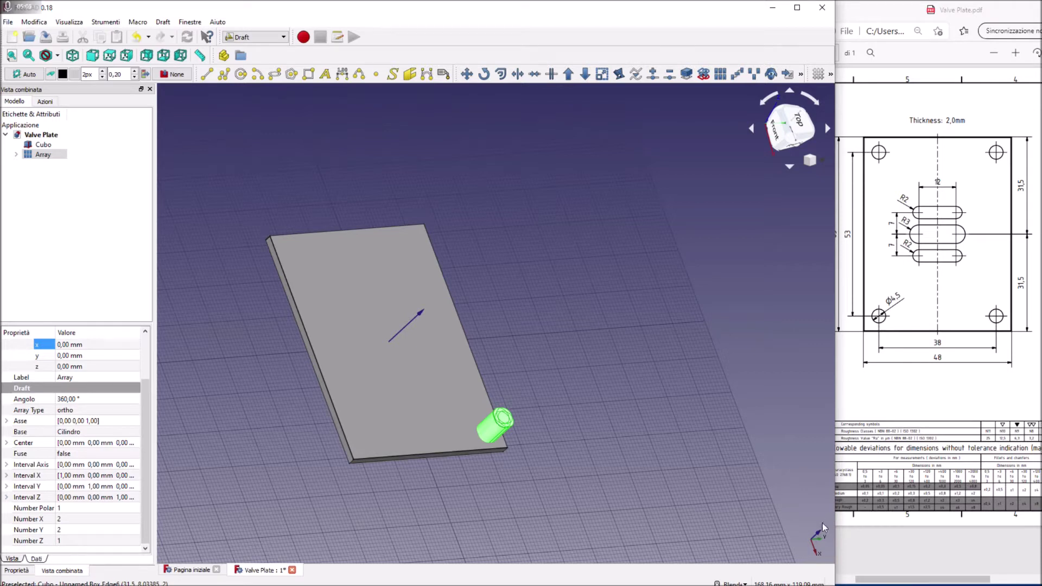
Set the Array's copy counts to 1 along X and Y and 0 along Z.
click(68, 539)
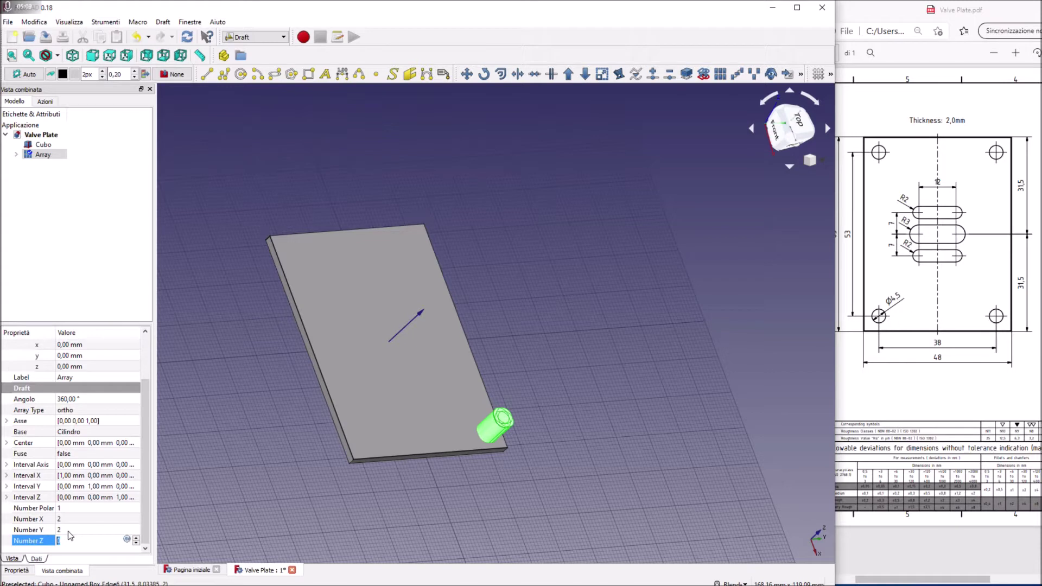
scroll(68, 534, up, 1)
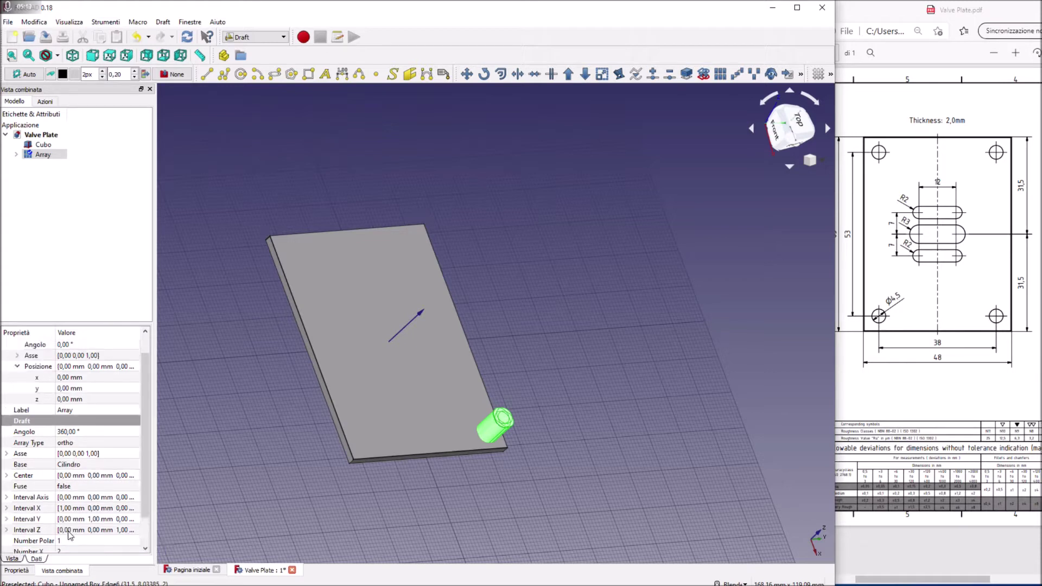
scroll(69, 536, down, 1)
key(Return)
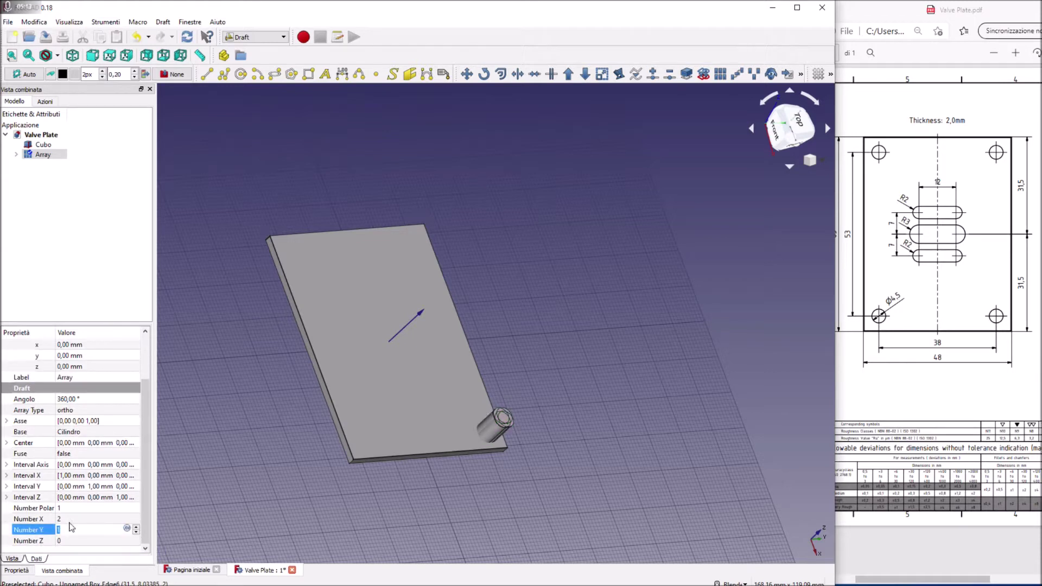
click(71, 518)
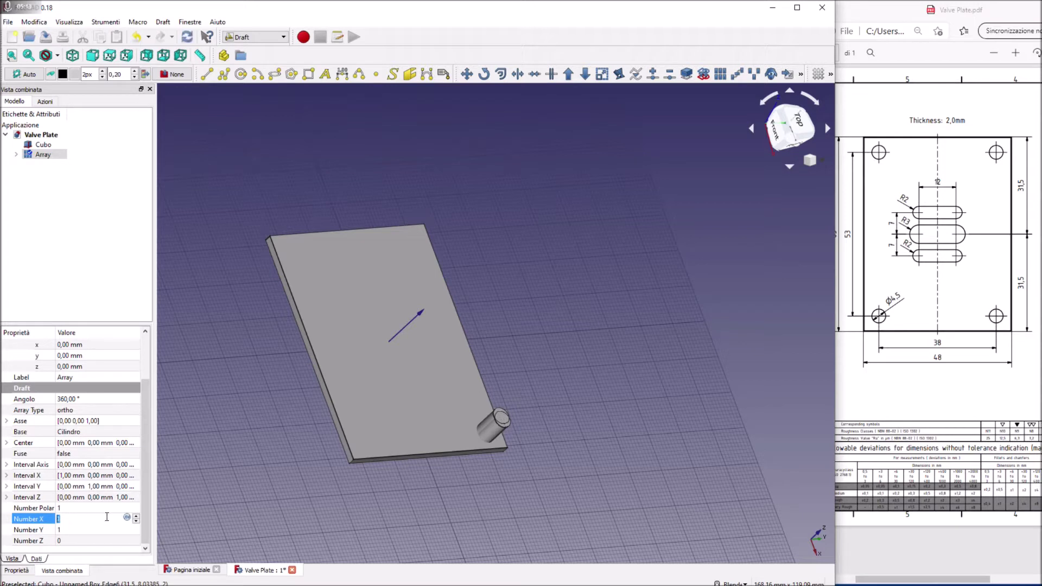
click(201, 517)
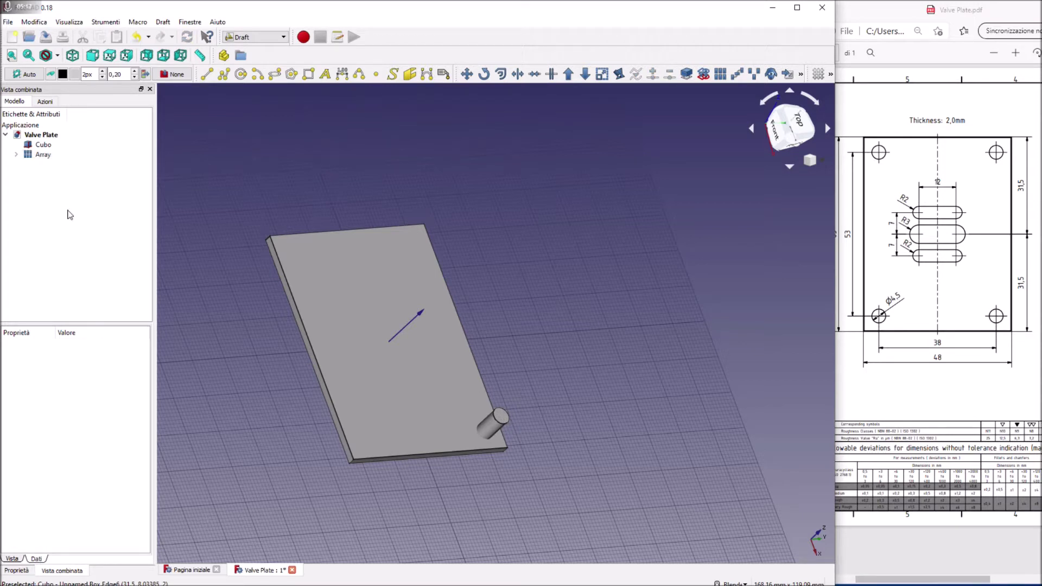
click(41, 155)
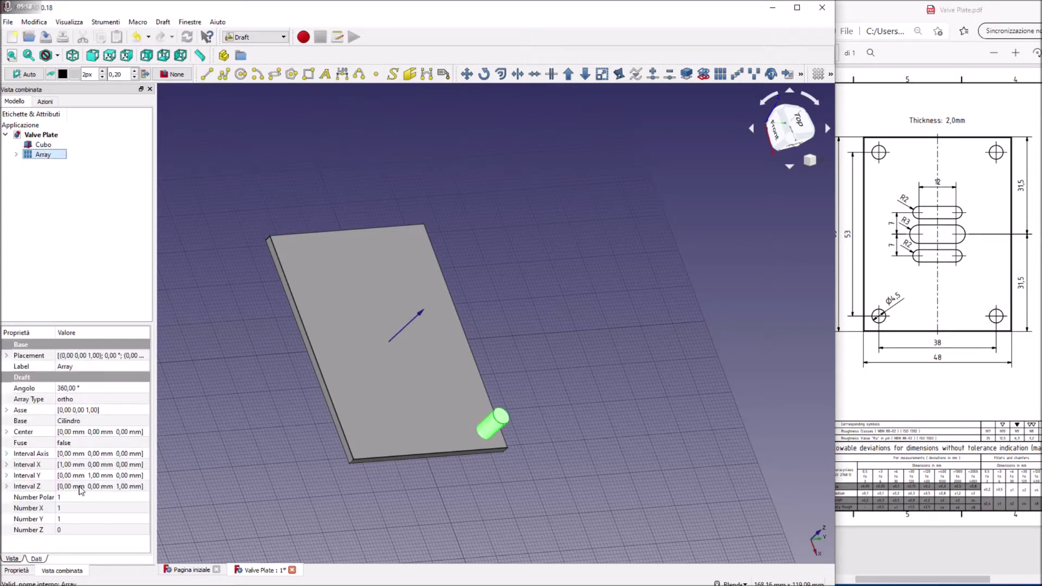
Set the x component of the Array's Interval X to -53 mm.
click(38, 466)
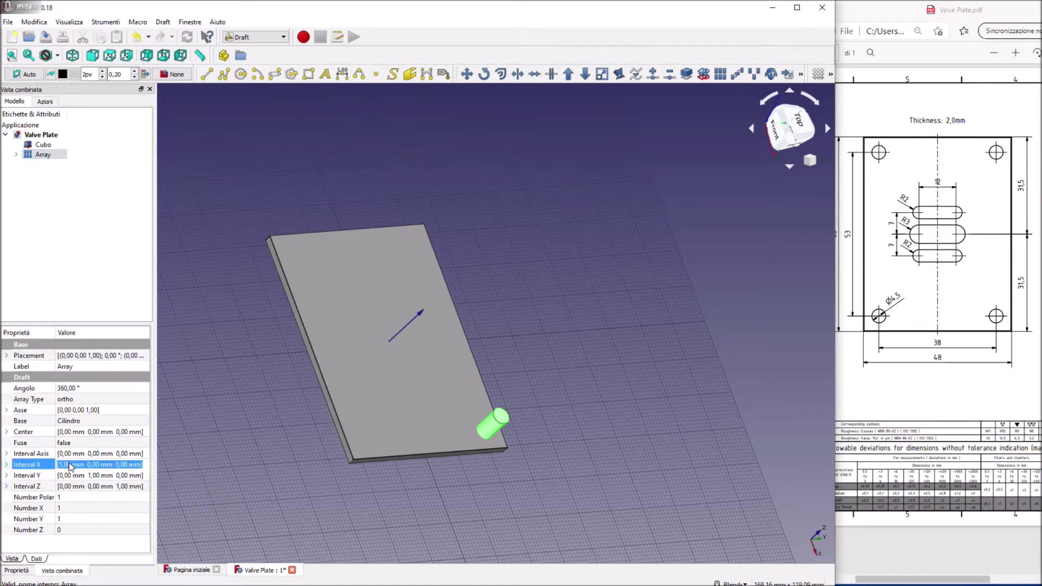
click(7, 466)
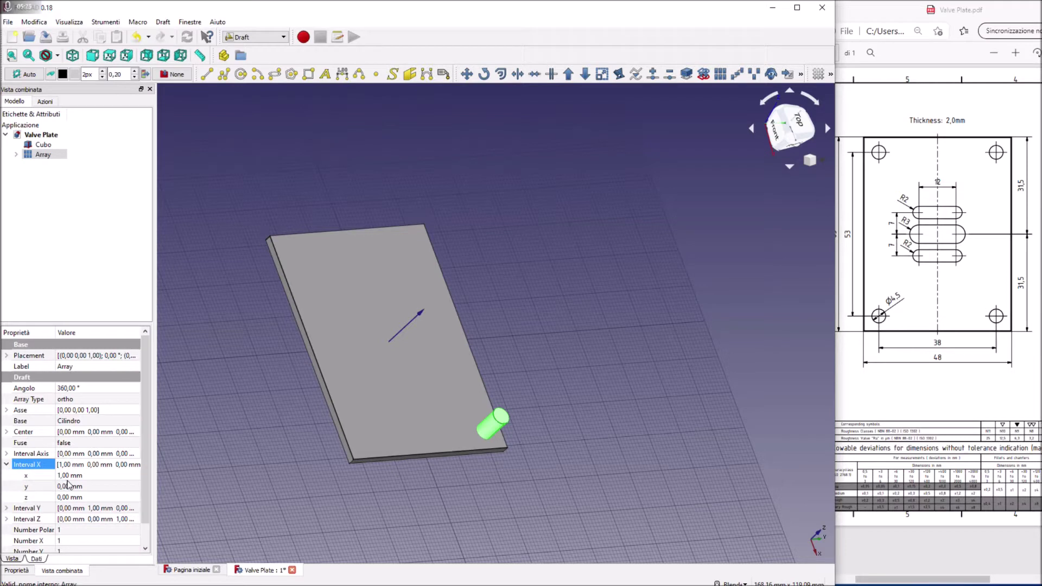
click(64, 476)
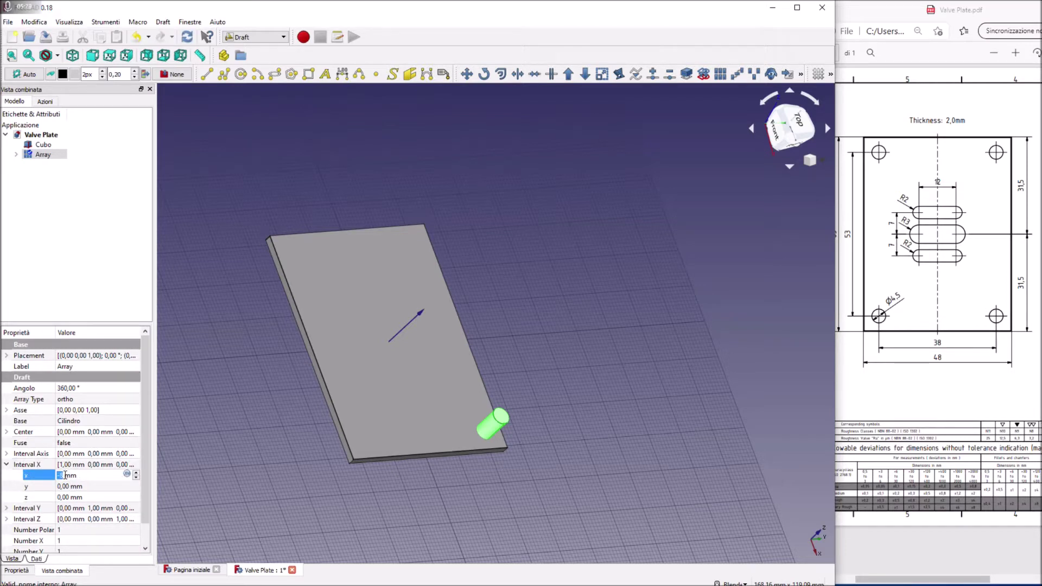
scroll(64, 476, down, 2)
text(-53)
click(71, 495)
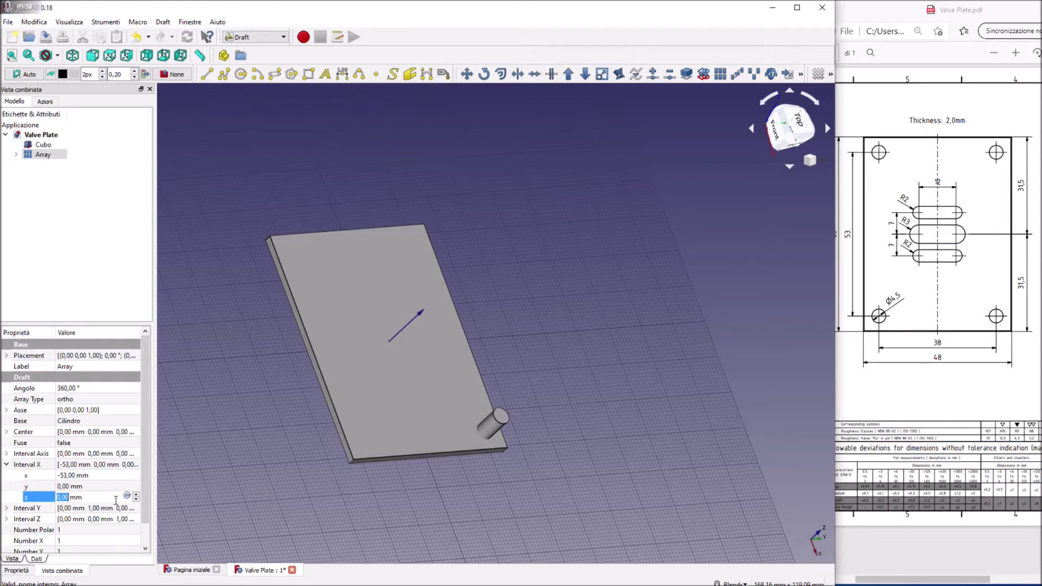
click(7, 465)
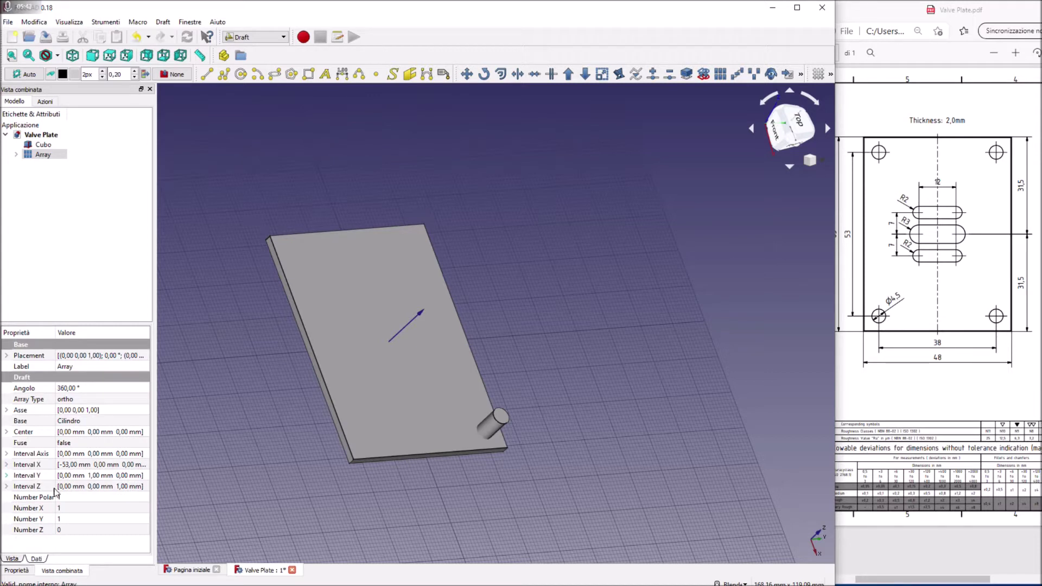
click(67, 506)
Use 2 copies along X and a -38 mm Y interval, then orbit to check all four cylinders.
text(2)
key(Tab)
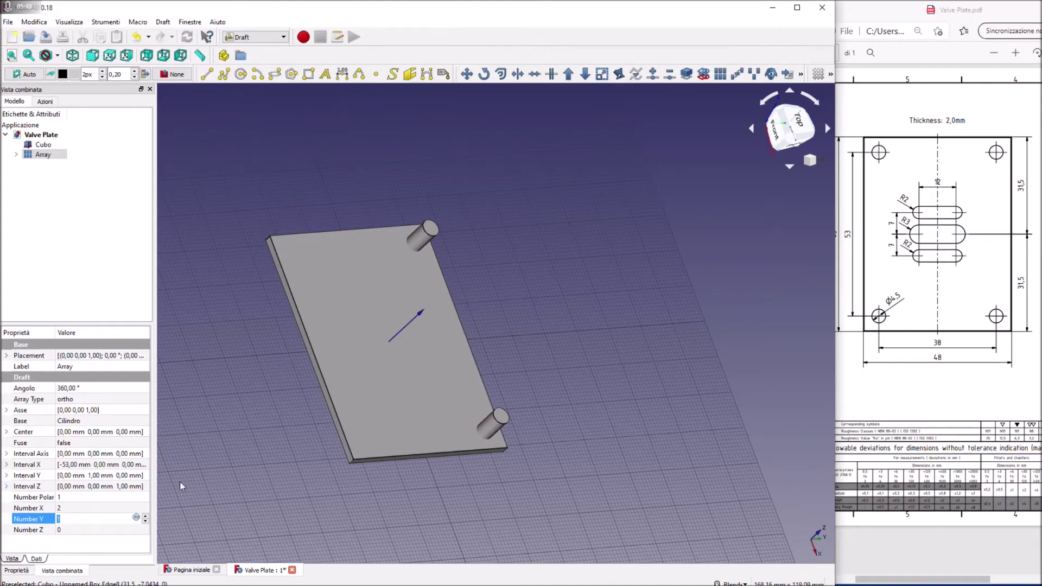
click(6, 476)
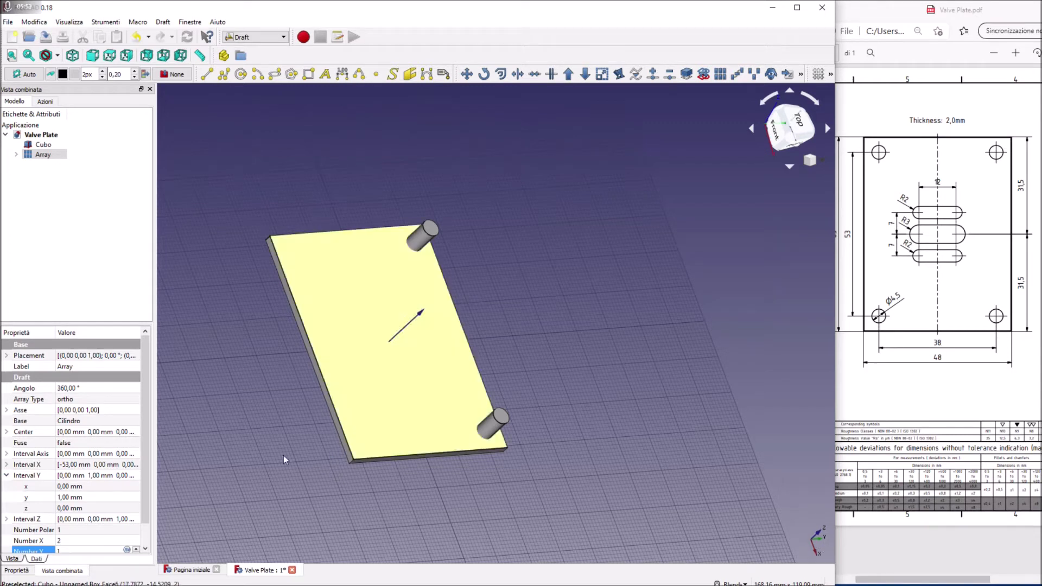
scroll(68, 540, down, 1)
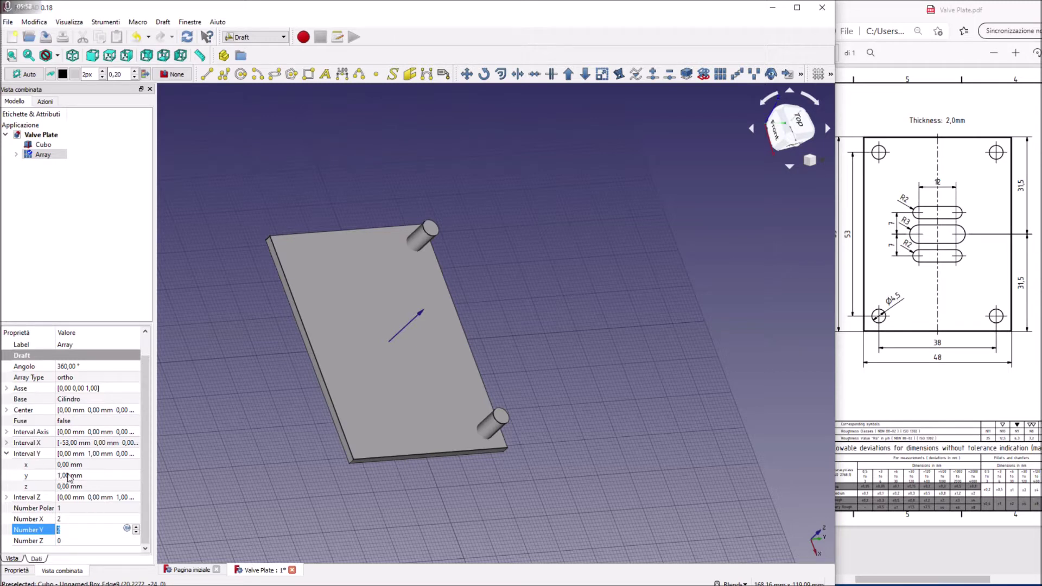
click(69, 476)
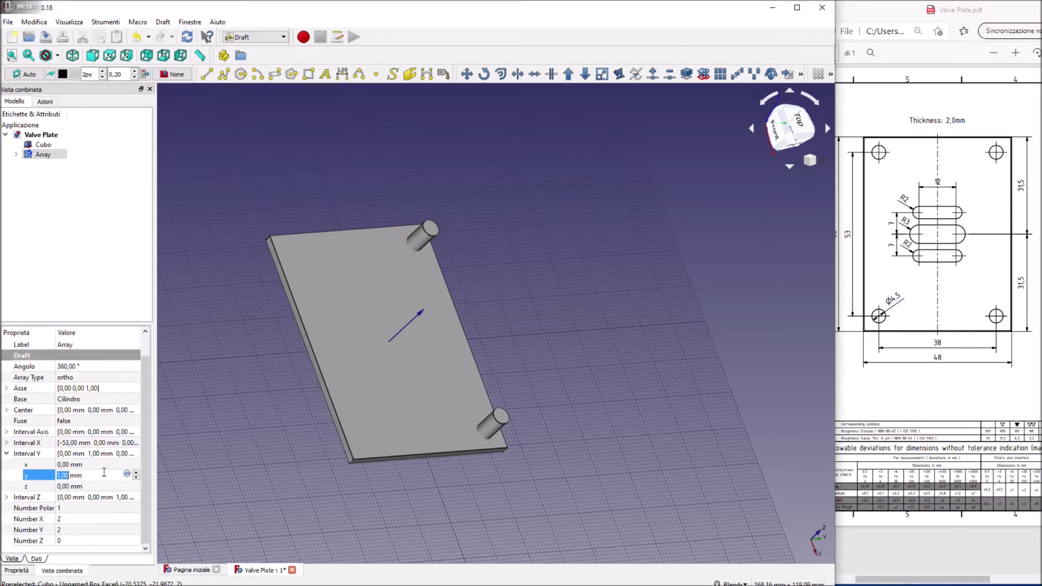
text(-38)
click(99, 486)
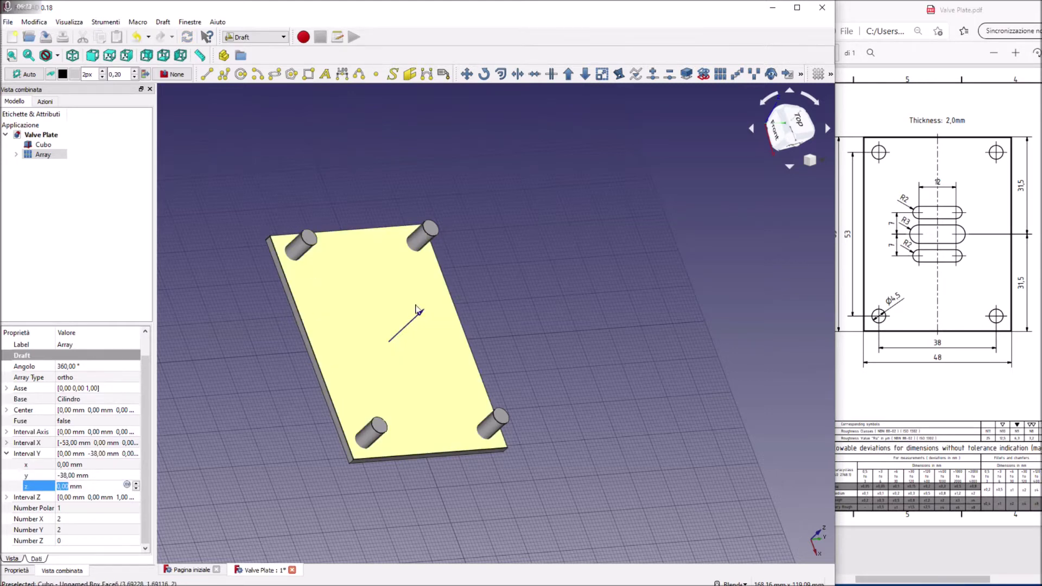
mouse_move(423, 345)
middle_down()
mouse_move(380, 304)
mouse_move(380, 261)
mouse_move(402, 304)
middle_up()
key(3)
key(0)
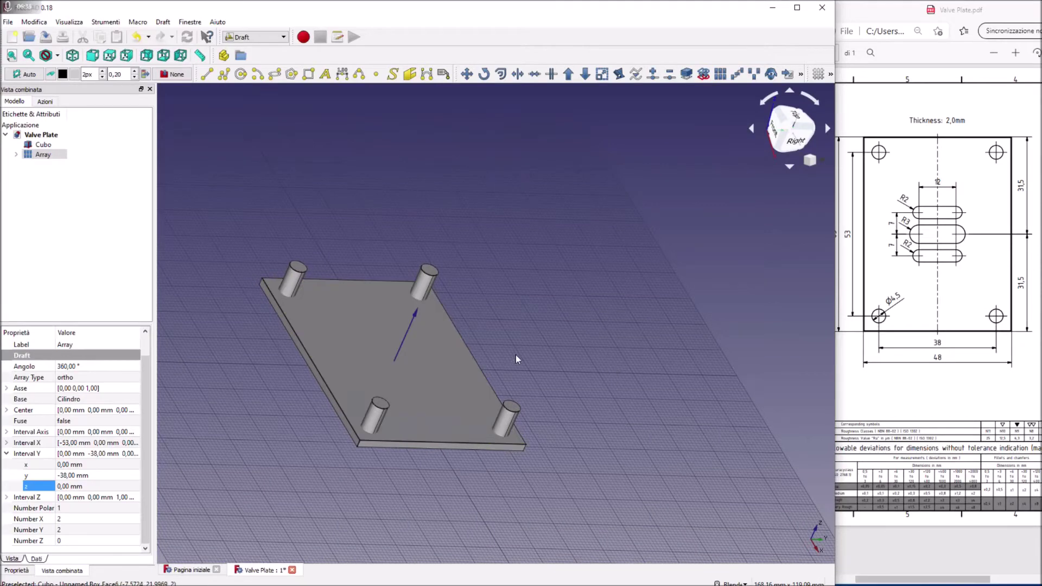
mouse_move(493, 350)
middle_down()
mouse_move(434, 375)
mouse_move(391, 326)
middle_up()
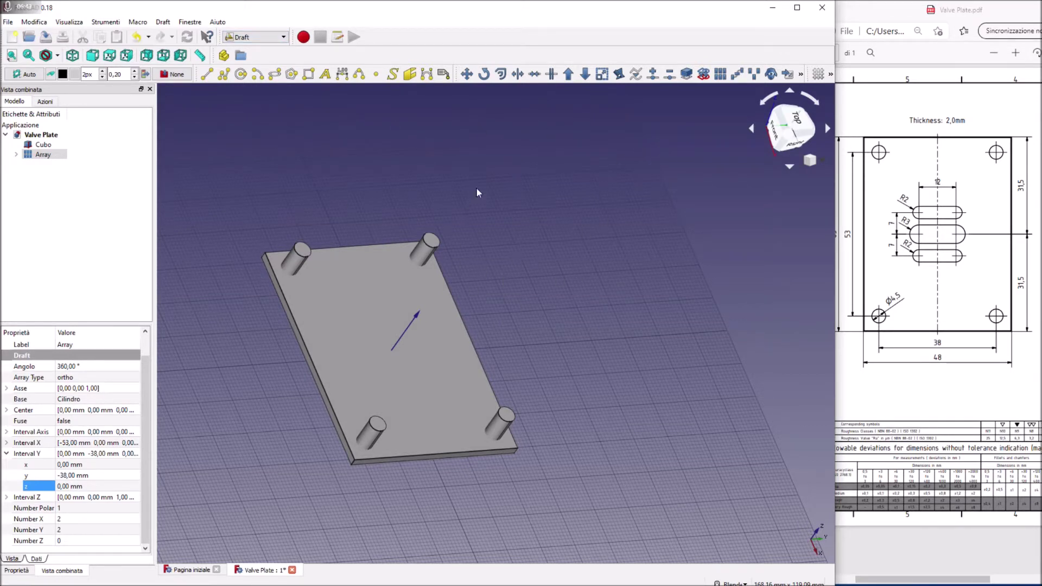
click(818, 74)
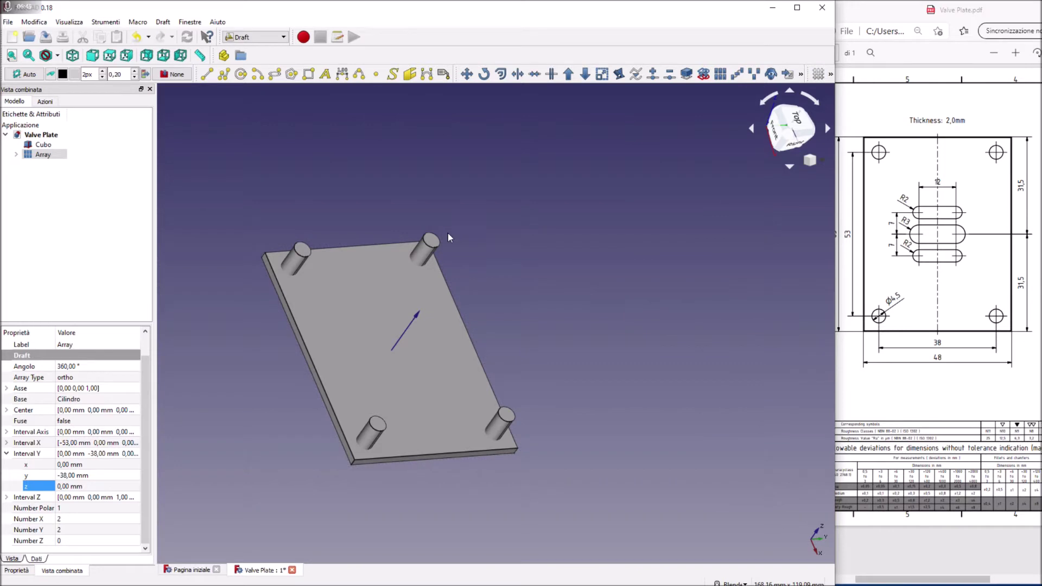
click(818, 76)
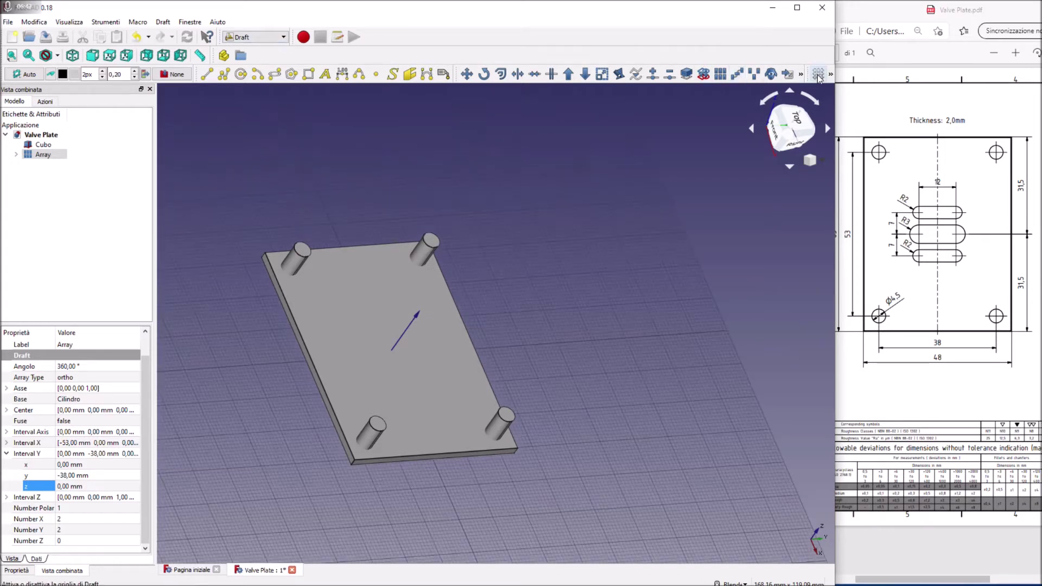
click(818, 76)
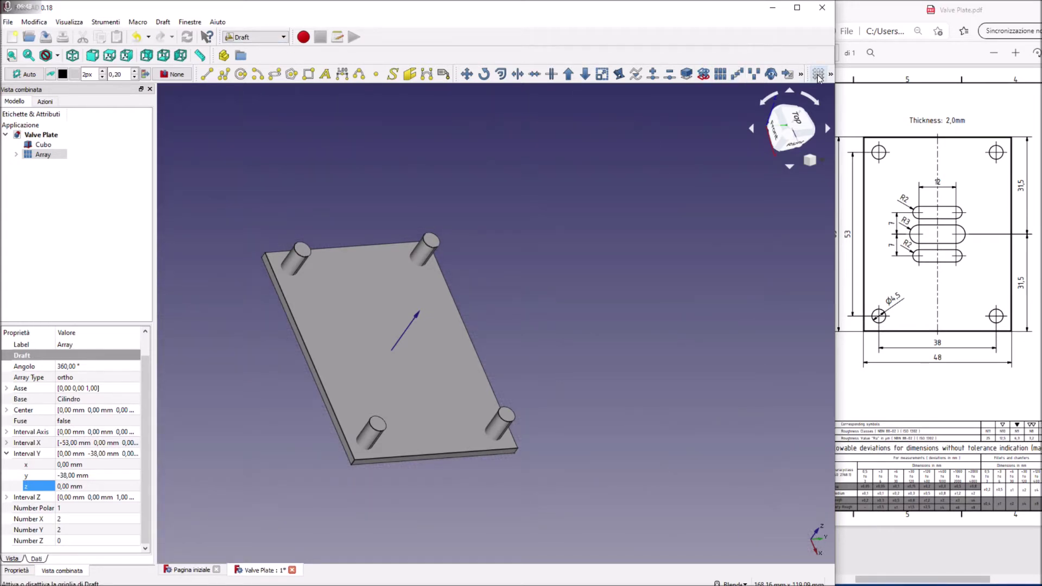
click(819, 76)
click(819, 76)
click(819, 76)
click(819, 76)
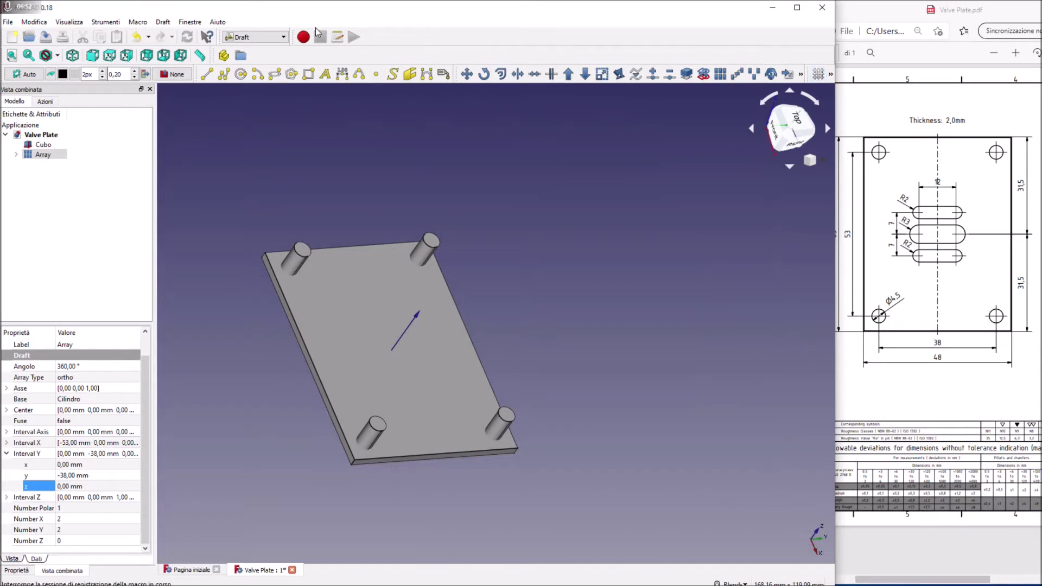
Switch to the Part workbench and cut the arrayed cylinders out of the Cubo plate.
click(282, 37)
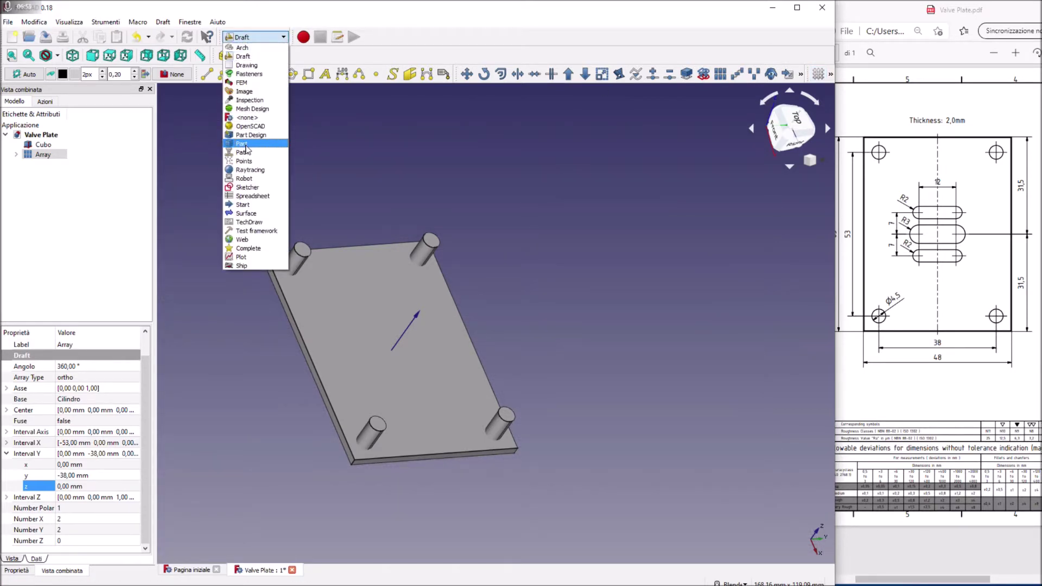
click(245, 145)
click(39, 146)
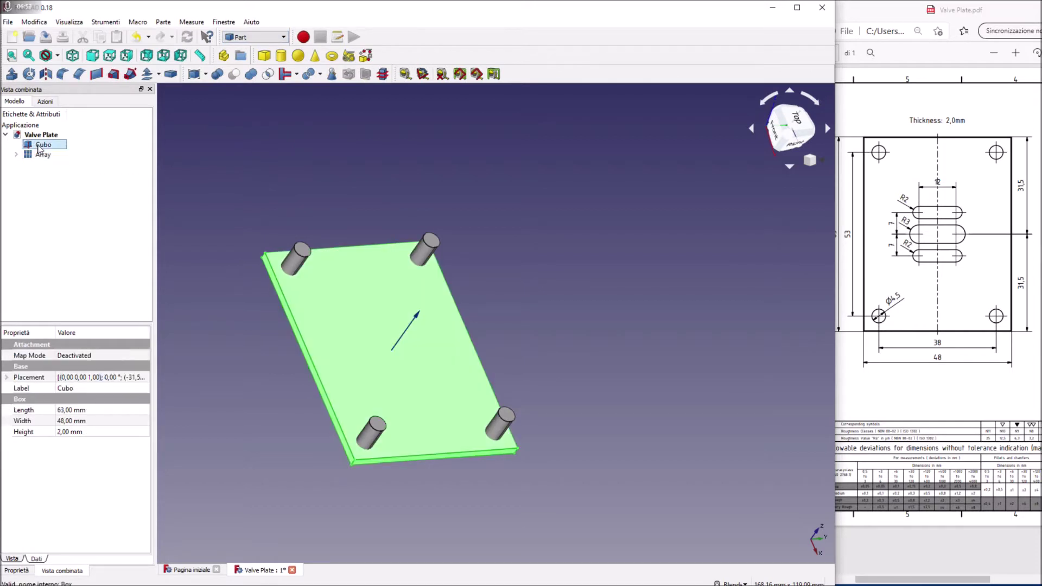
ctrl+click(43, 157)
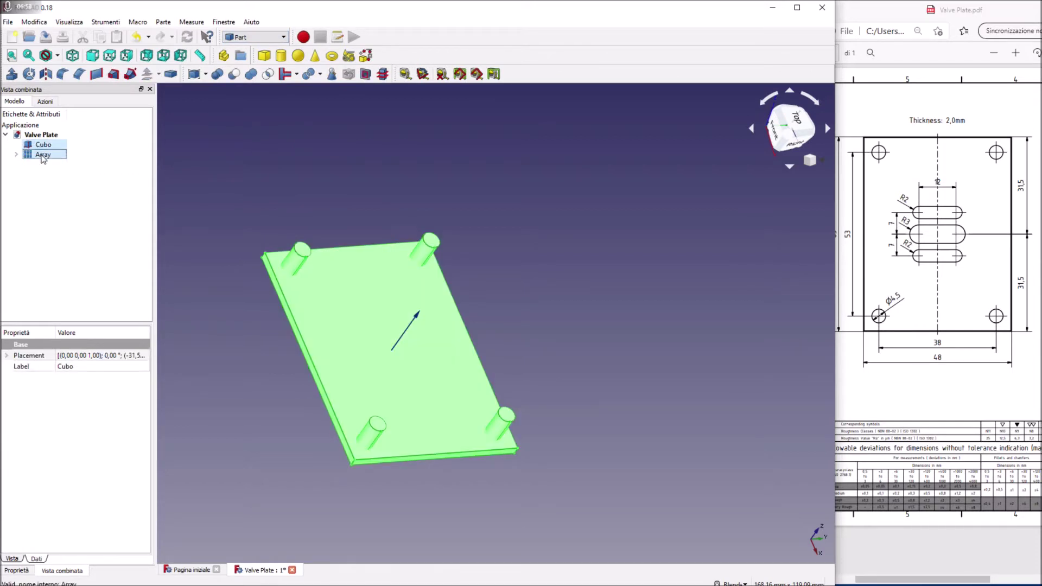
click(234, 74)
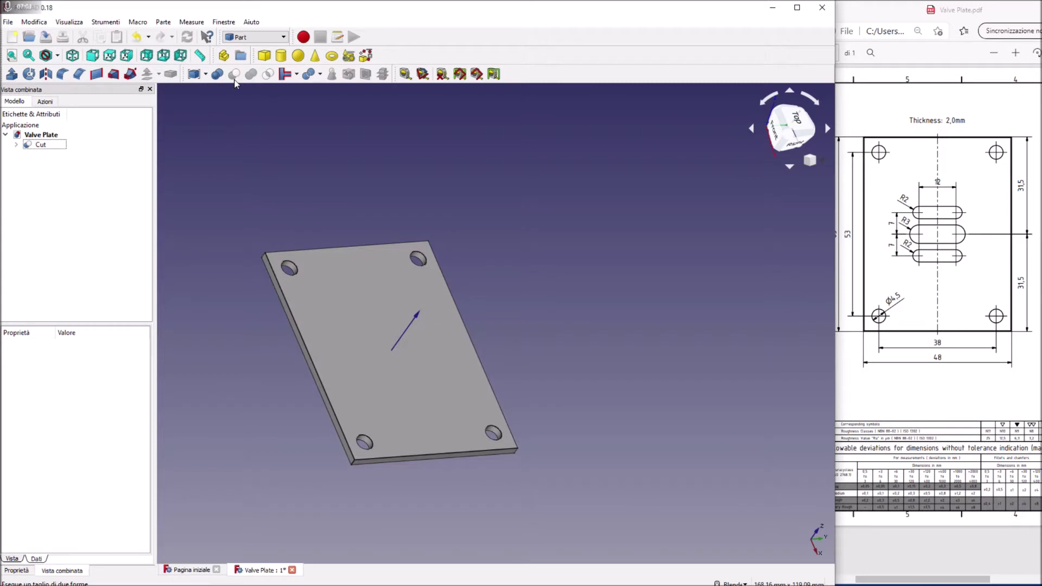
View the holed plate from the top and add a primitive cylinder.
key(2)
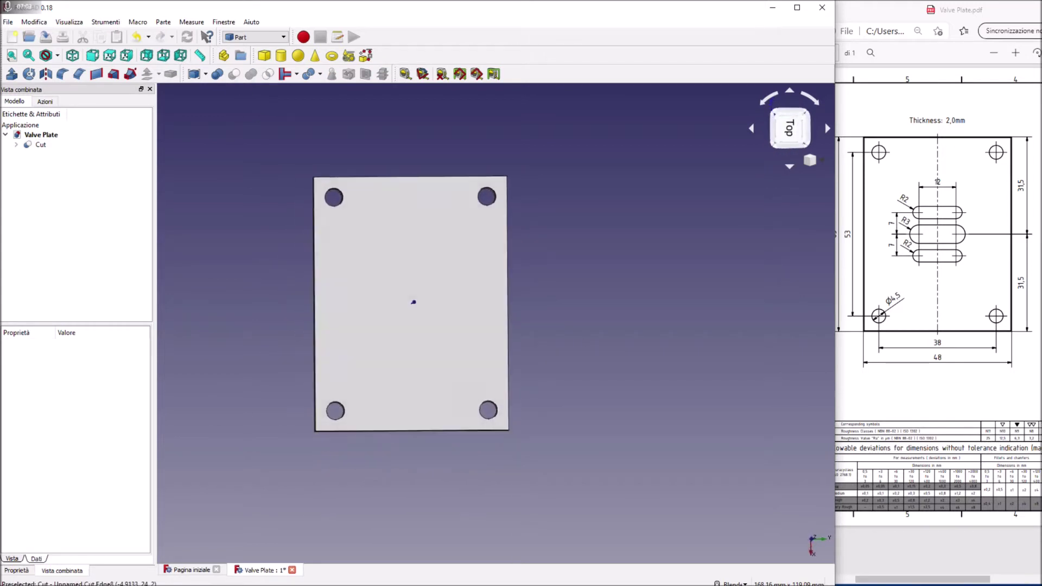
mouse_move(421, 296)
middle_down()
mouse_move(411, 306)
mouse_move(457, 305)
middle_up()
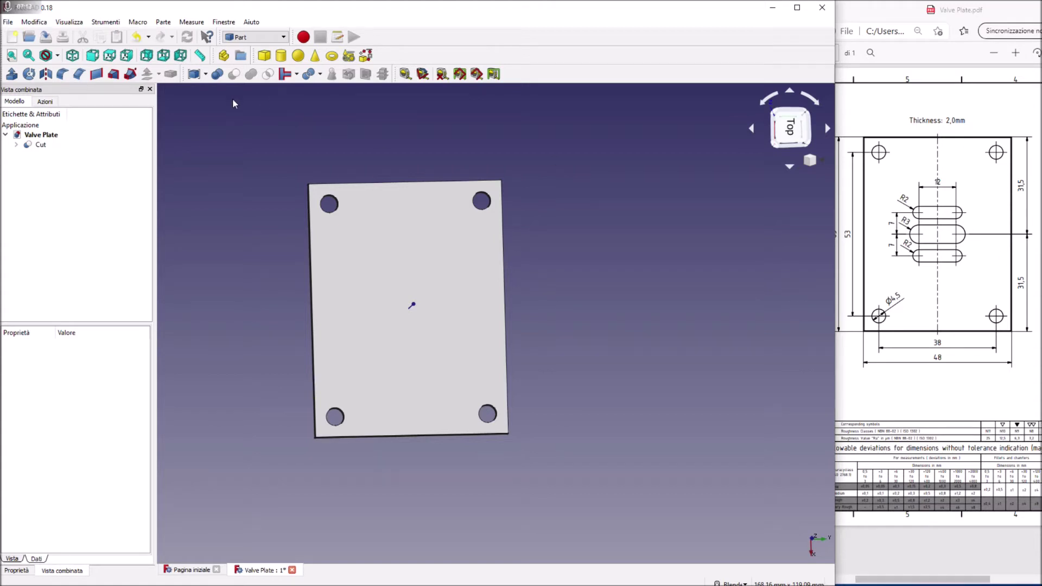
click(282, 56)
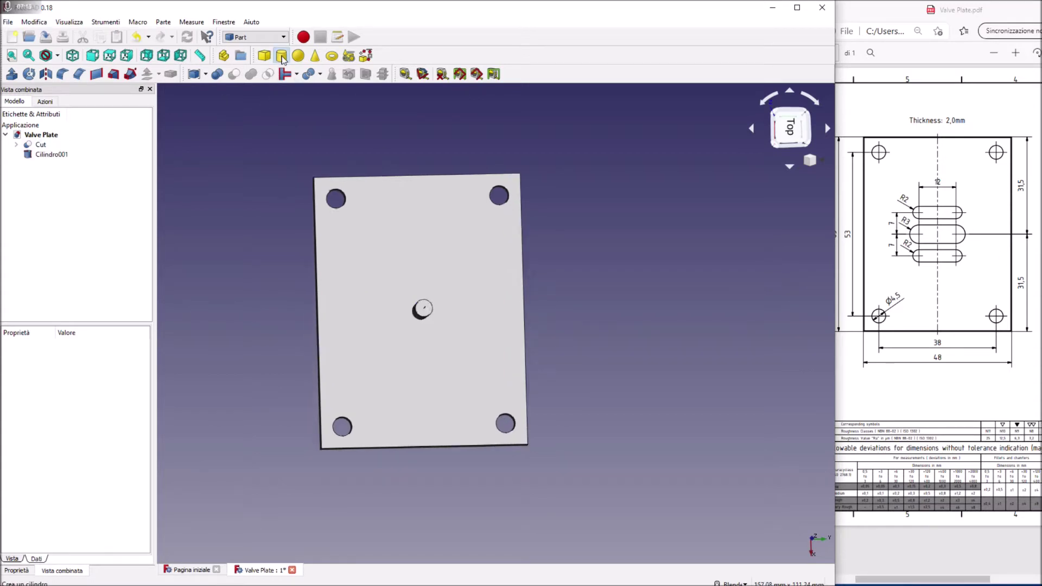
Replace the unwanted cylinder with a new Cube primitive.
click(50, 154)
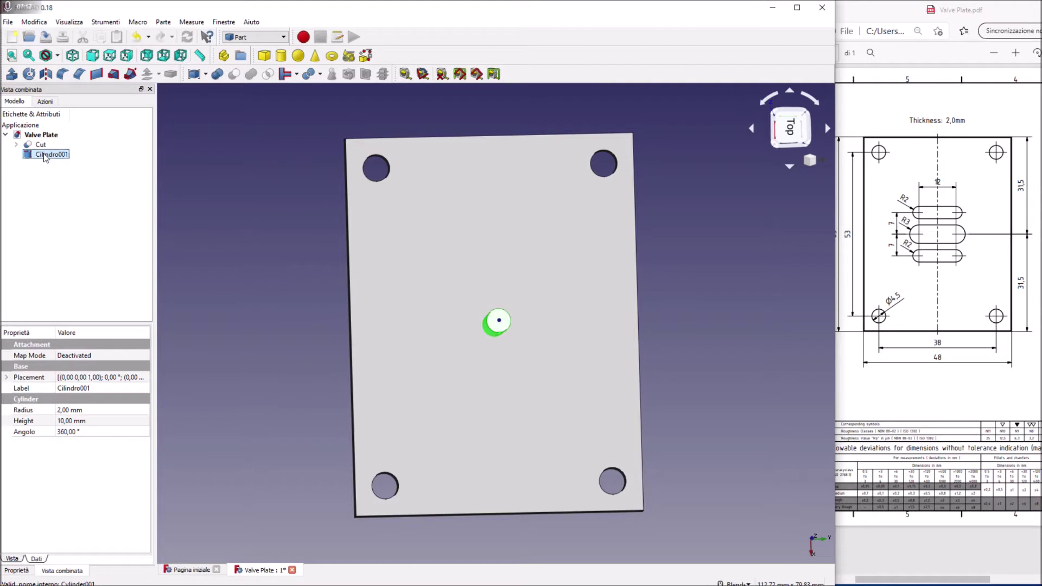
key(Delete)
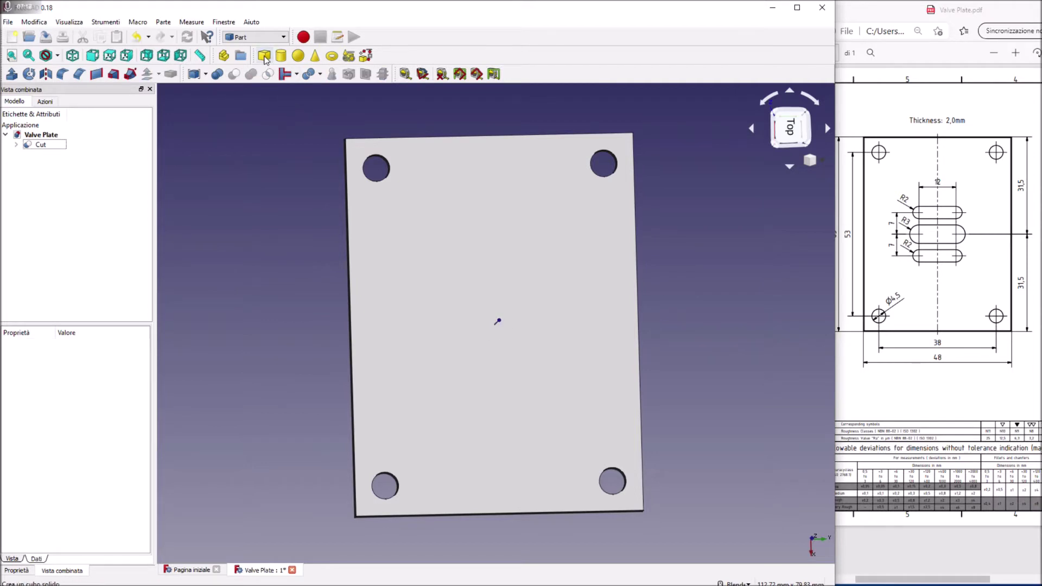
click(264, 55)
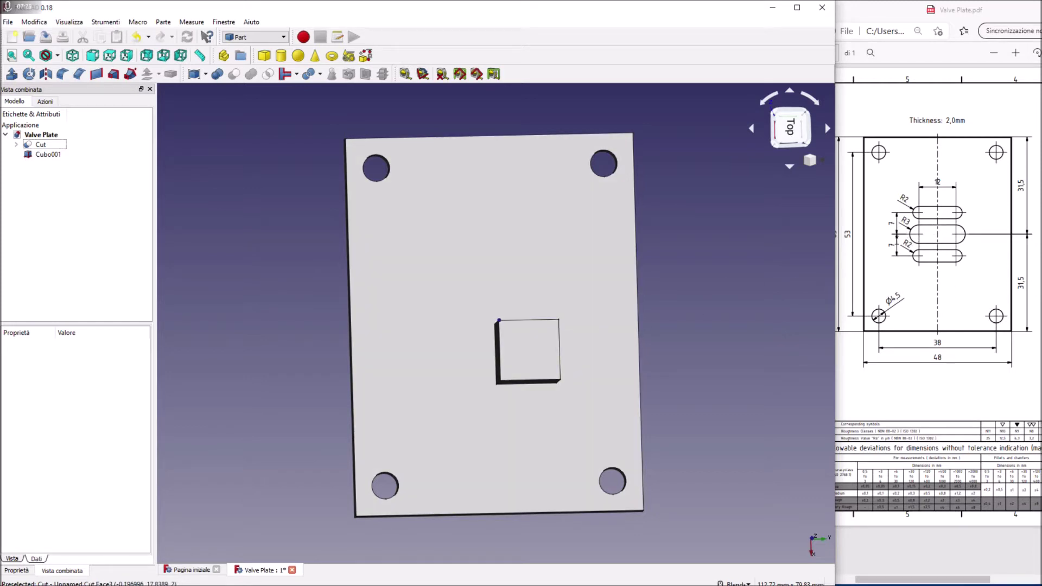
Set Cubo001's length to 6 mm and width to 18 mm.
click(48, 154)
click(69, 411)
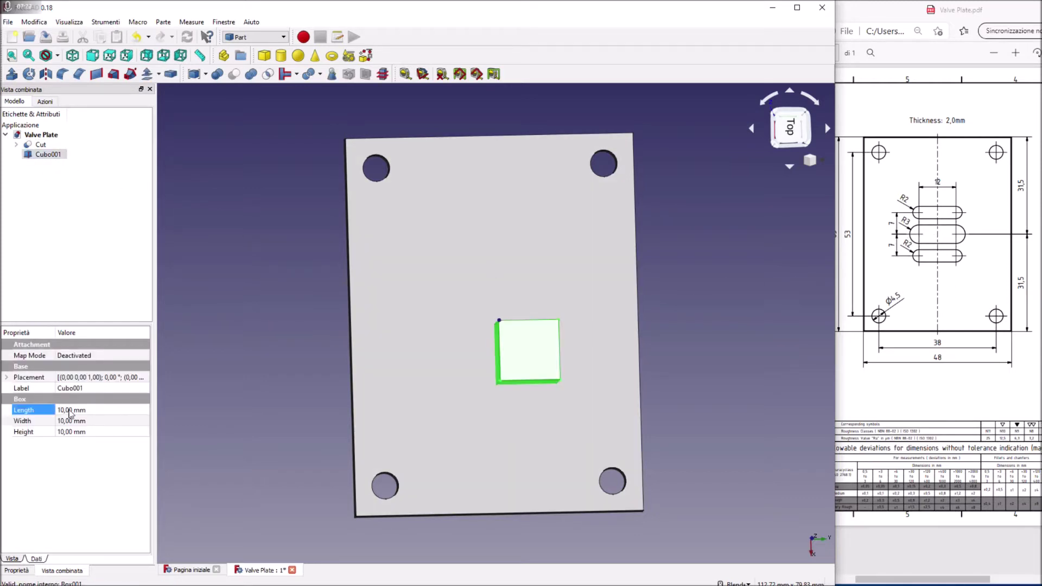
scroll(69, 411, down, 1)
scroll(69, 411, down, 1)
scroll(69, 410, down, 1)
scroll(69, 410, down, 1)
scroll(69, 410, down, 1)
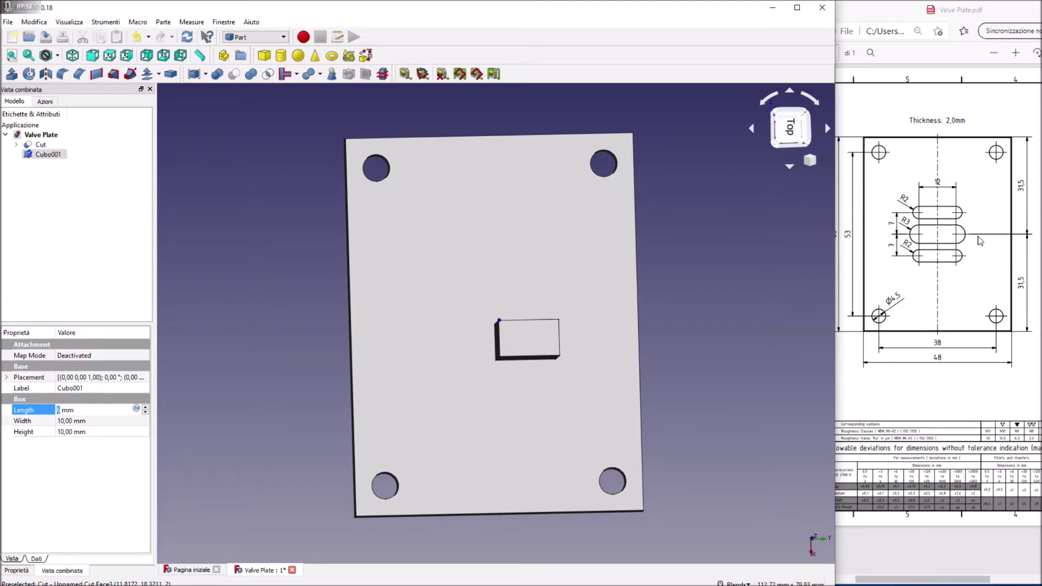
click(70, 423)
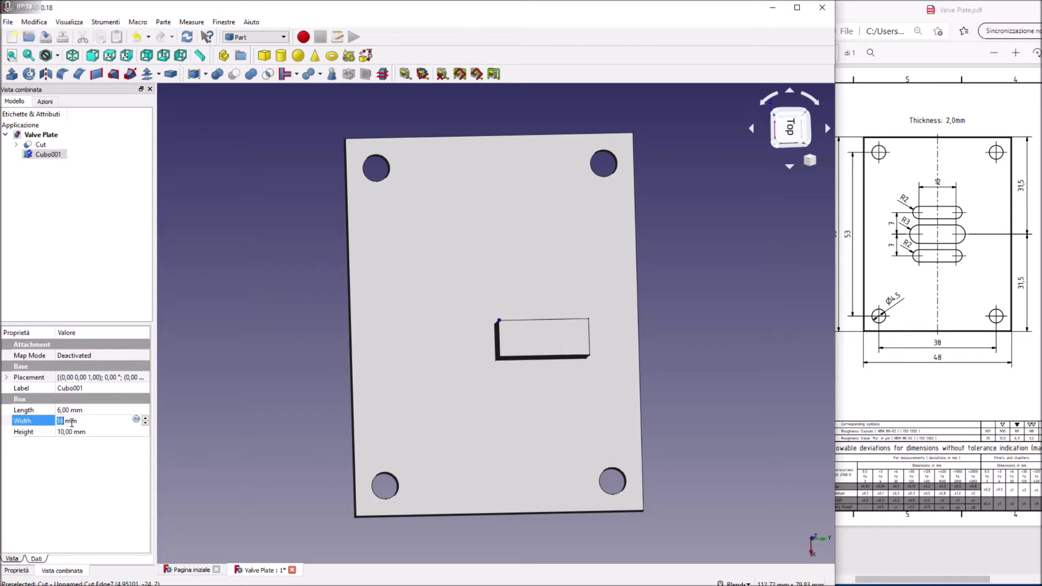
scroll(71, 423, up, 1)
scroll(71, 423, down, 1)
mouse_move(21, 389)
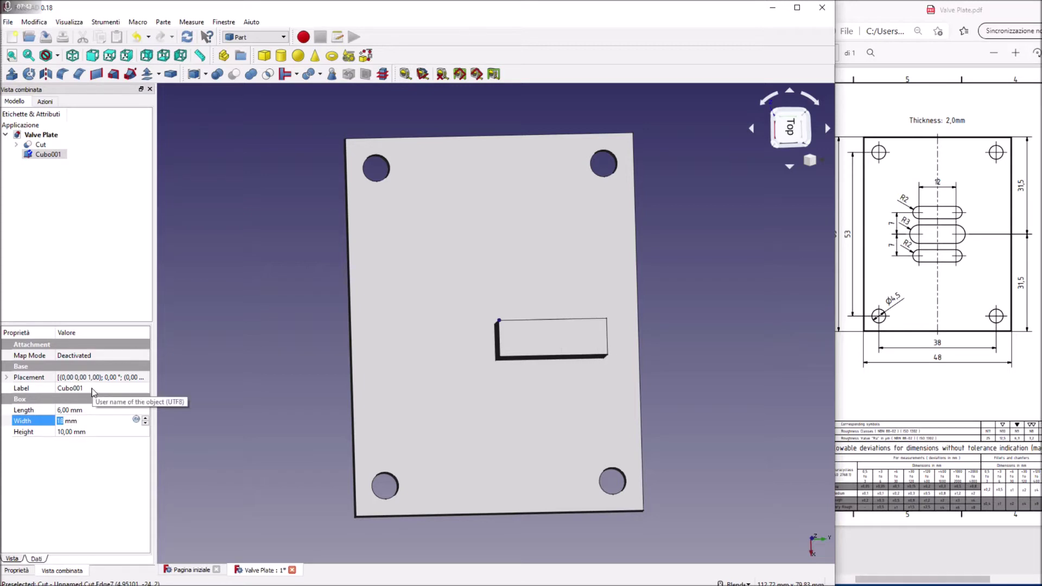
Position Cubo001 at x −3 mm, y −9 mm so it crosses the plate centre.
click(6, 378)
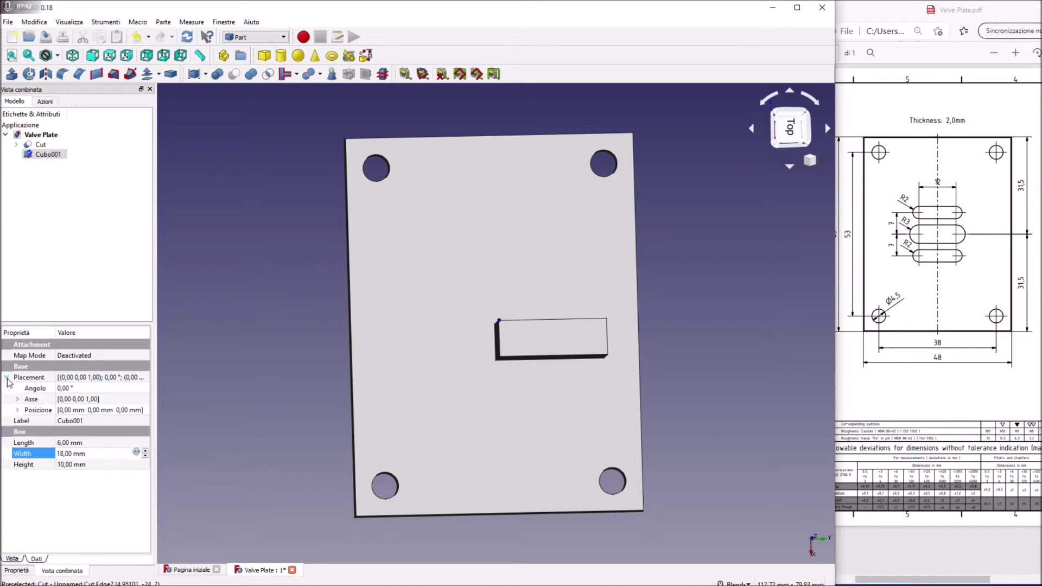
click(18, 411)
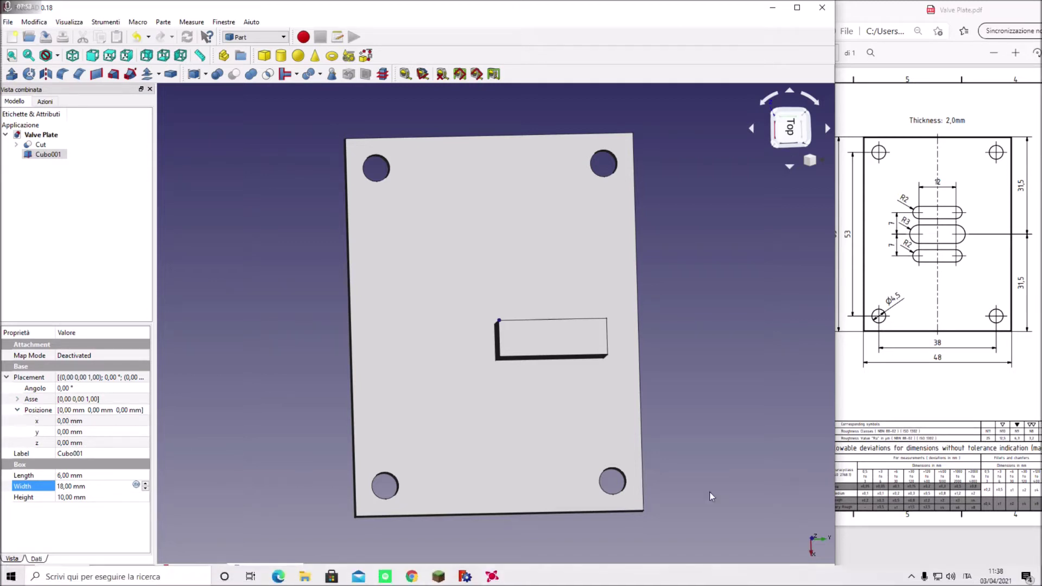
click(69, 423)
scroll(69, 425, up, 1)
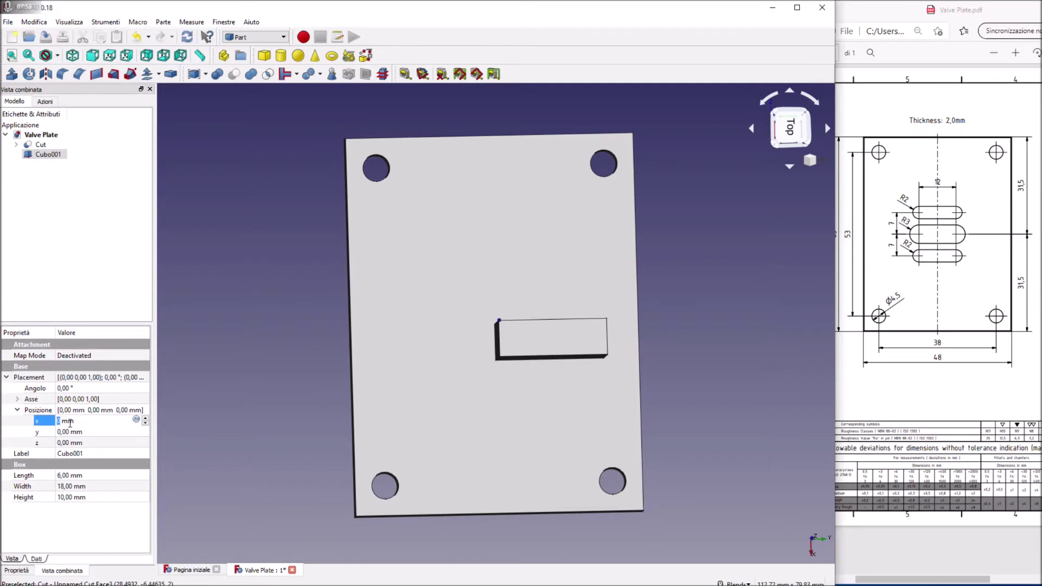
scroll(69, 425, up, 1)
scroll(70, 424, up, 1)
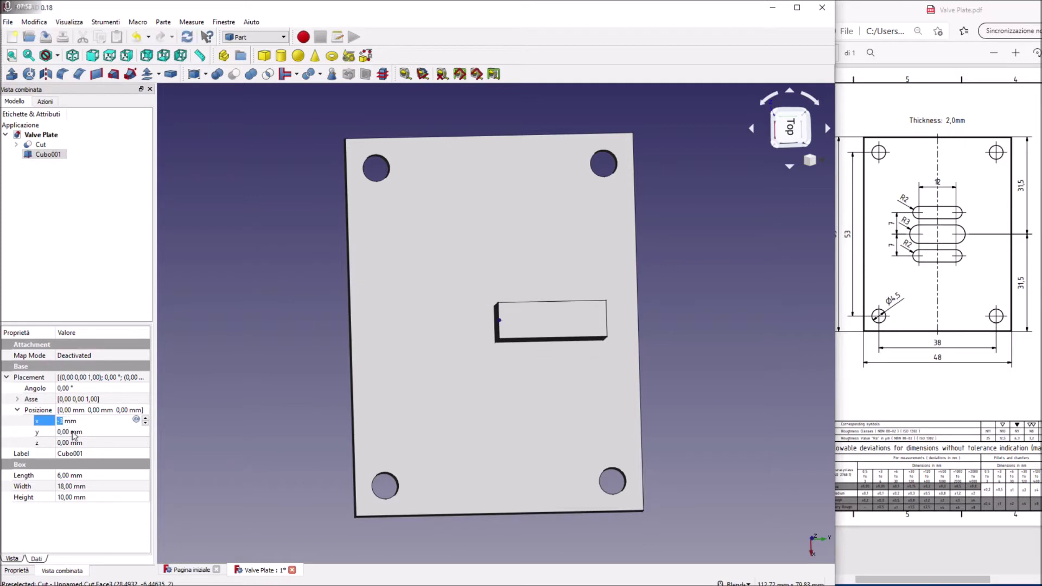
click(73, 432)
scroll(72, 432, down, 2)
scroll(73, 432, down, 2)
scroll(73, 432, down, 2)
scroll(72, 432, down, 2)
scroll(73, 432, down, 1)
scroll(72, 432, down, 2)
scroll(72, 432, up, 1)
mouse_move(672, 387)
middle_down()
mouse_move(624, 352)
mouse_move(461, 347)
middle_up()
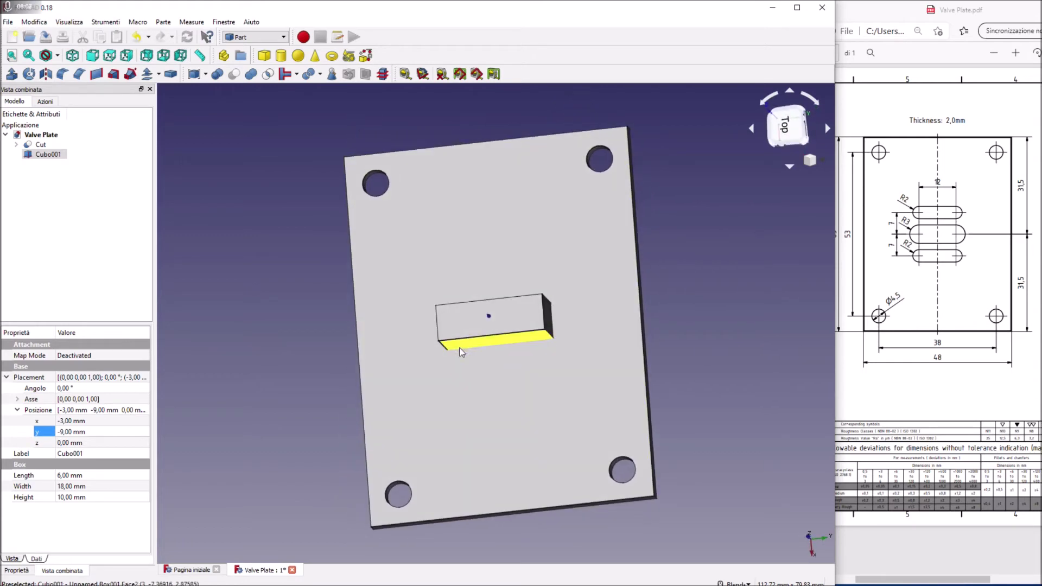
middle_drag(725, 221, 526, 328)
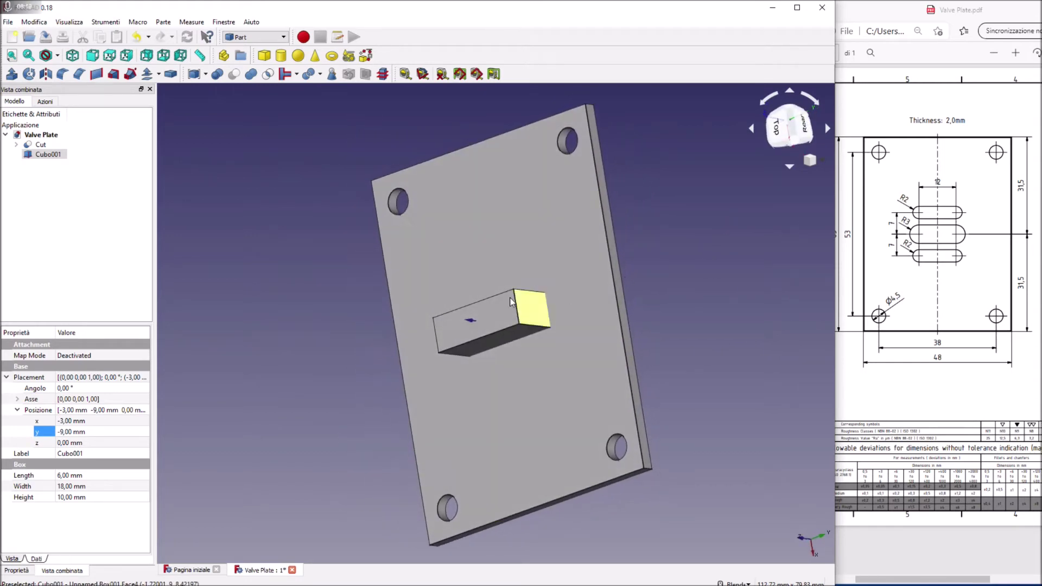
click(531, 329)
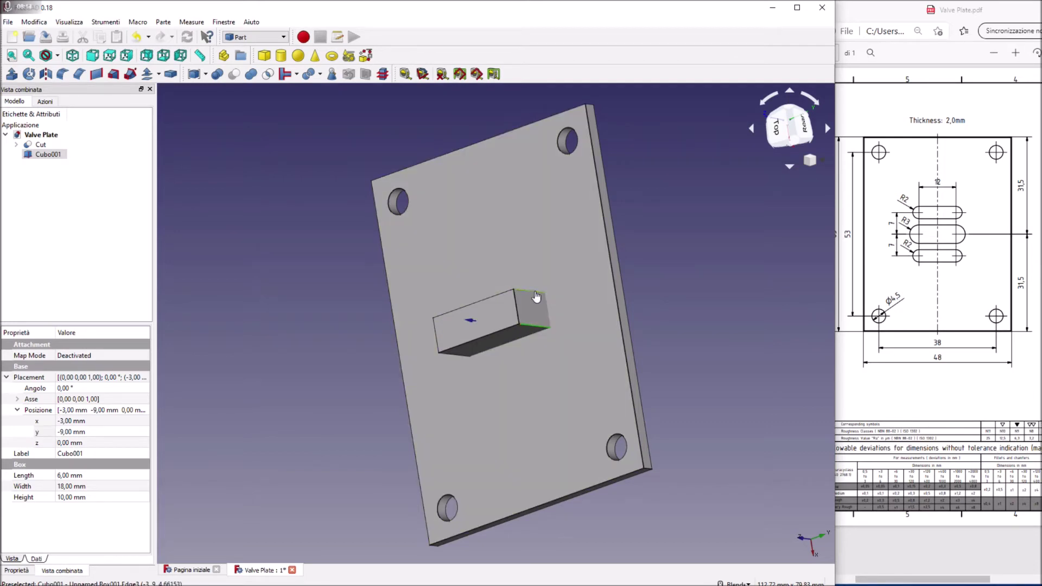
mouse_move(304, 338)
middle_down()
mouse_move(412, 326)
mouse_move(494, 334)
middle_up()
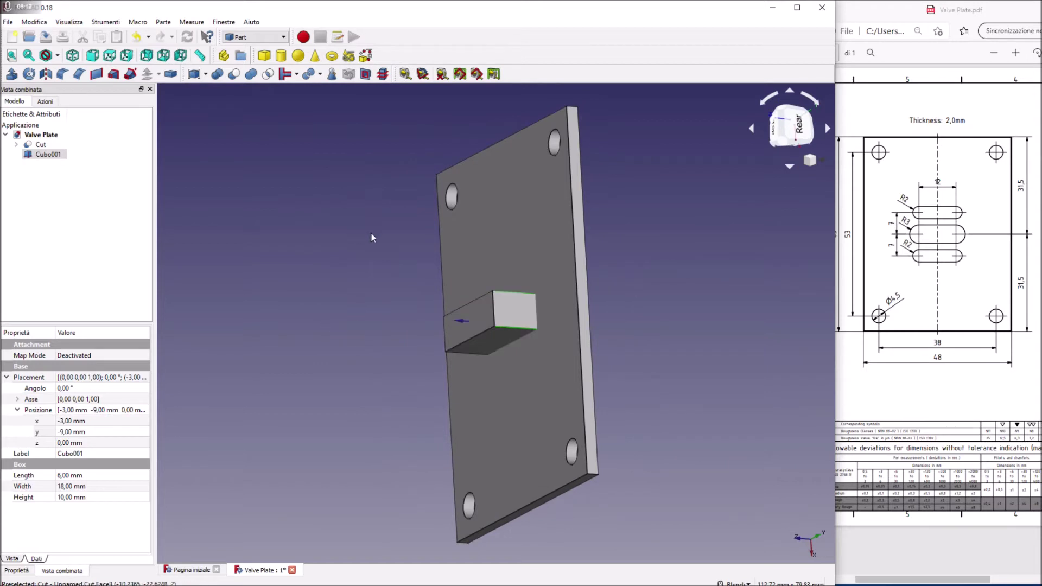
click(63, 77)
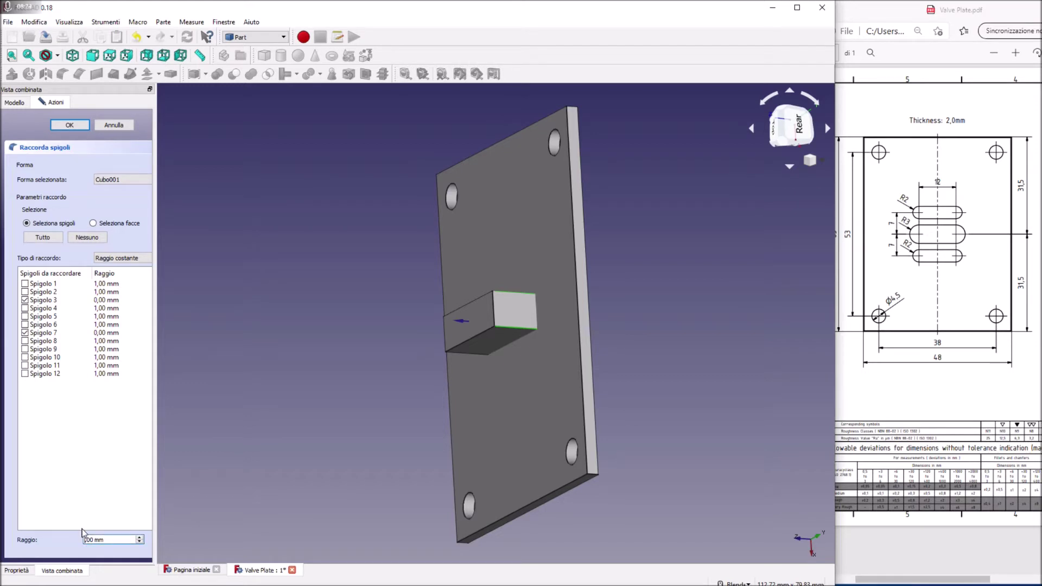
text(3)
key(Return)
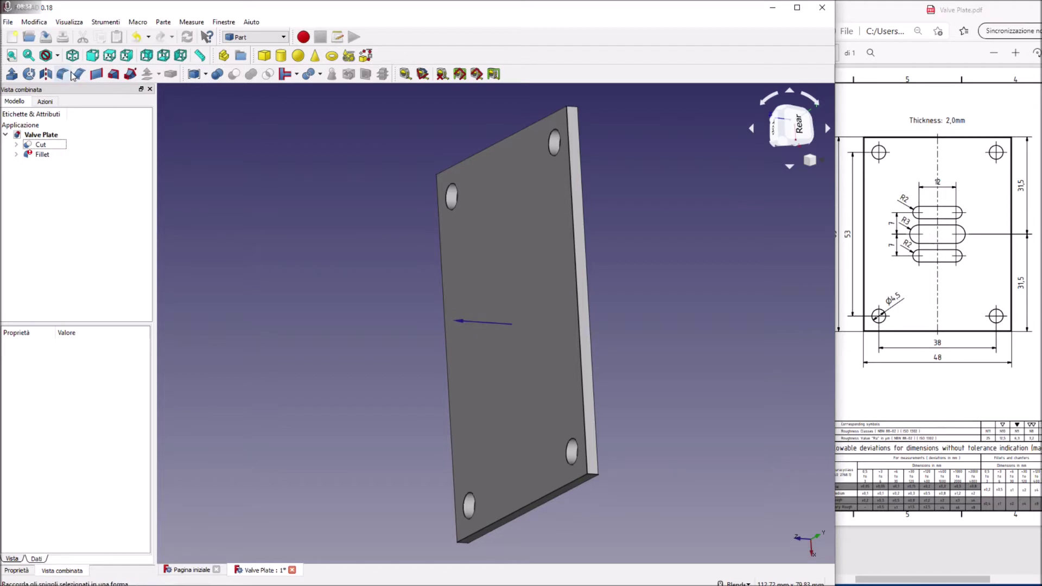
click(33, 21)
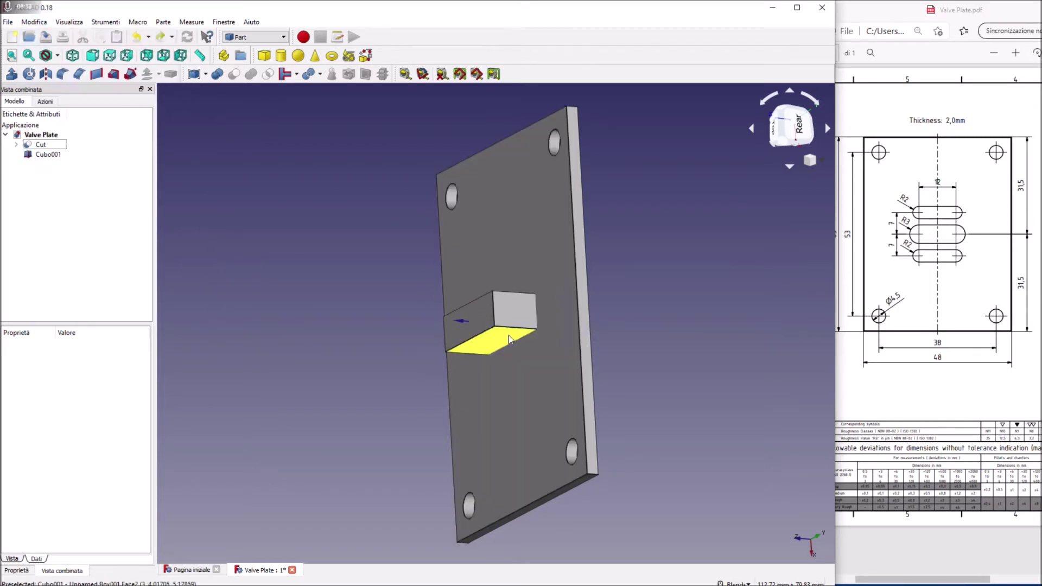
click(509, 327)
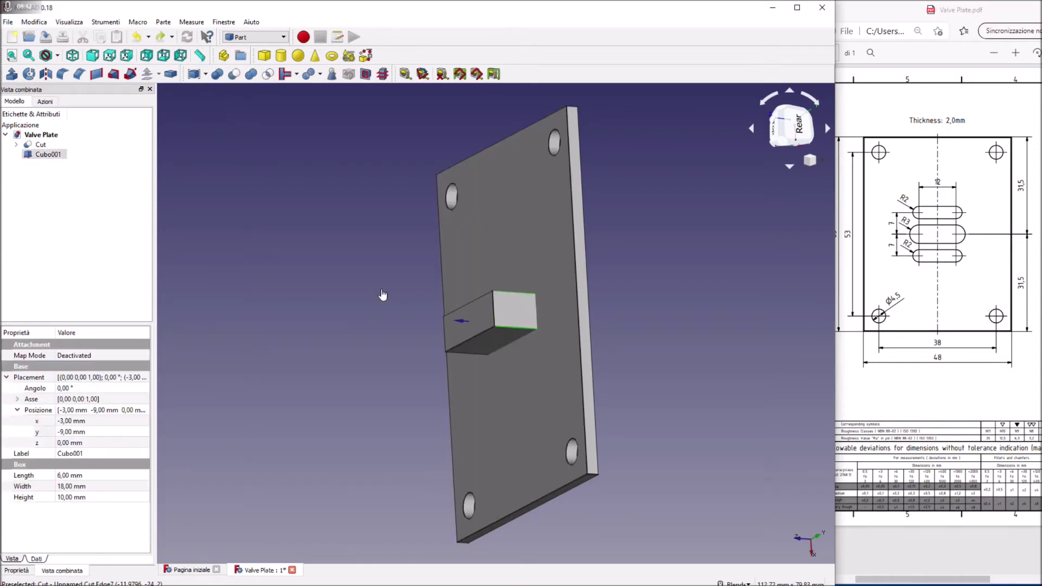
Round Cubo001's four end edges with a 2.99 mm fillet.
middle_drag(384, 295, 481, 335)
ctrl+click(472, 338)
ctrl+click(471, 303)
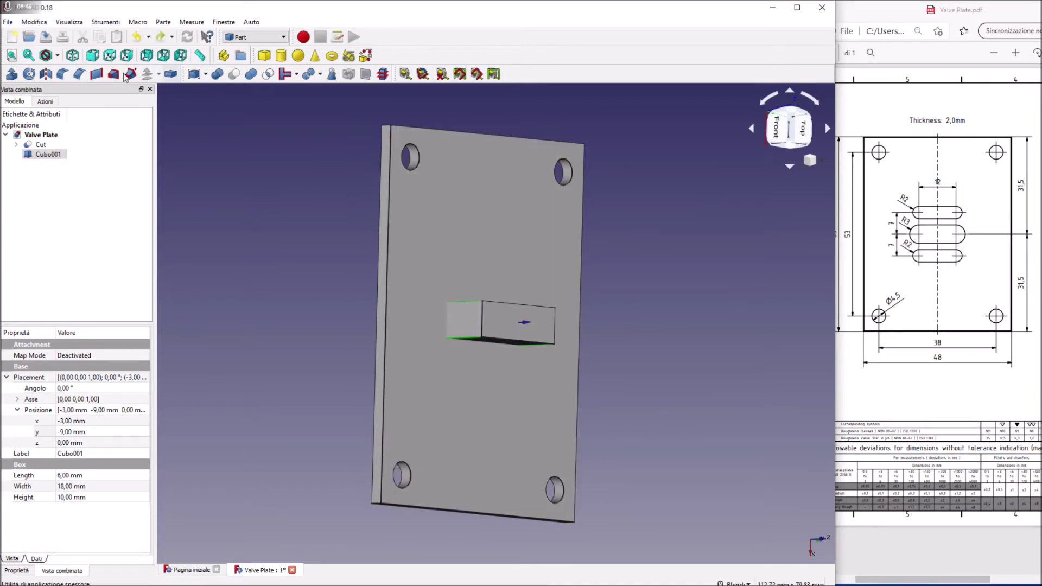
click(63, 75)
scroll(111, 540, up, 1)
scroll(111, 540, up, 5)
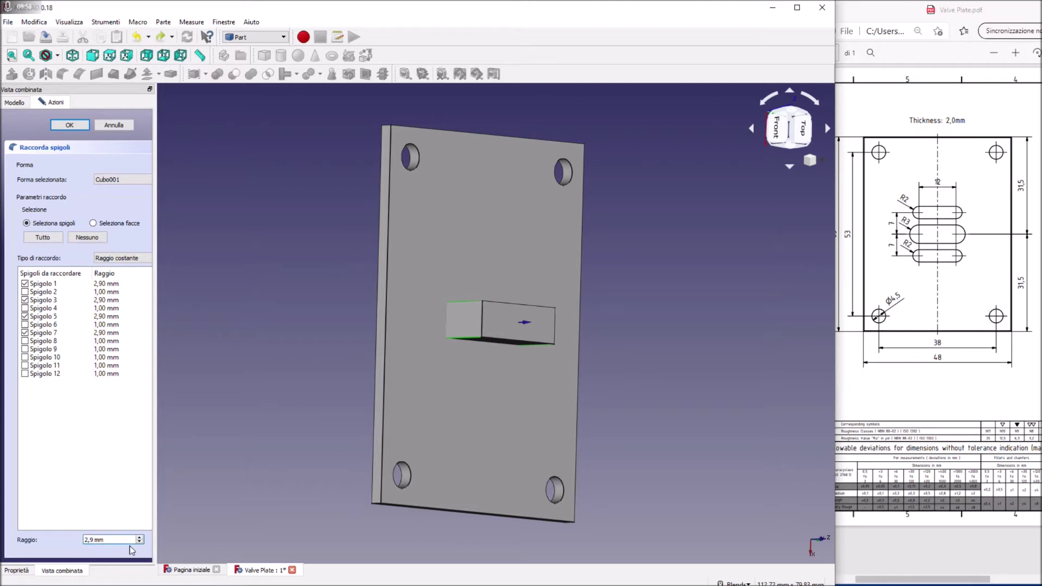
text(9)
click(70, 125)
Return to a top view and select the plate's Cut together with the Fillet.
mouse_move(686, 286)
middle_down()
mouse_move(509, 330)
mouse_move(461, 320)
mouse_move(500, 326)
mouse_move(509, 302)
mouse_move(512, 315)
mouse_move(521, 312)
middle_up()
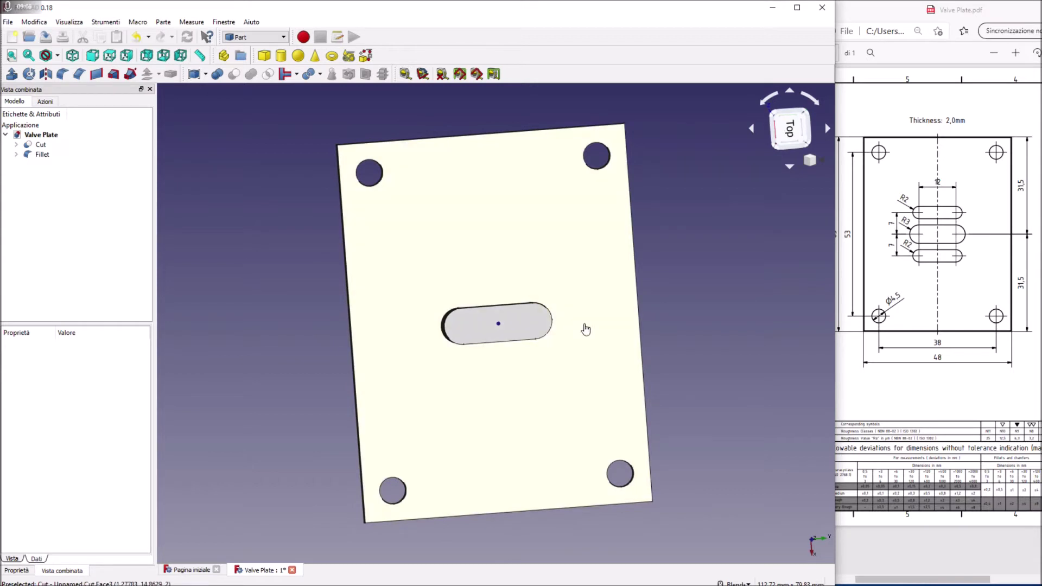
click(586, 327)
ctrl+click(568, 309)
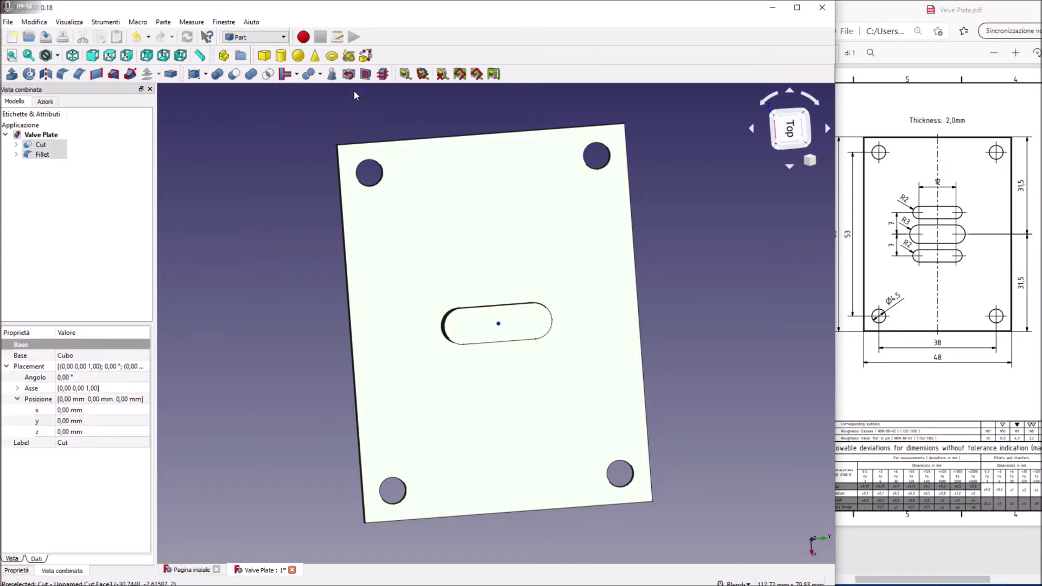
Cut the rounded slot from the plate and add a new box, Cubo002.
click(232, 76)
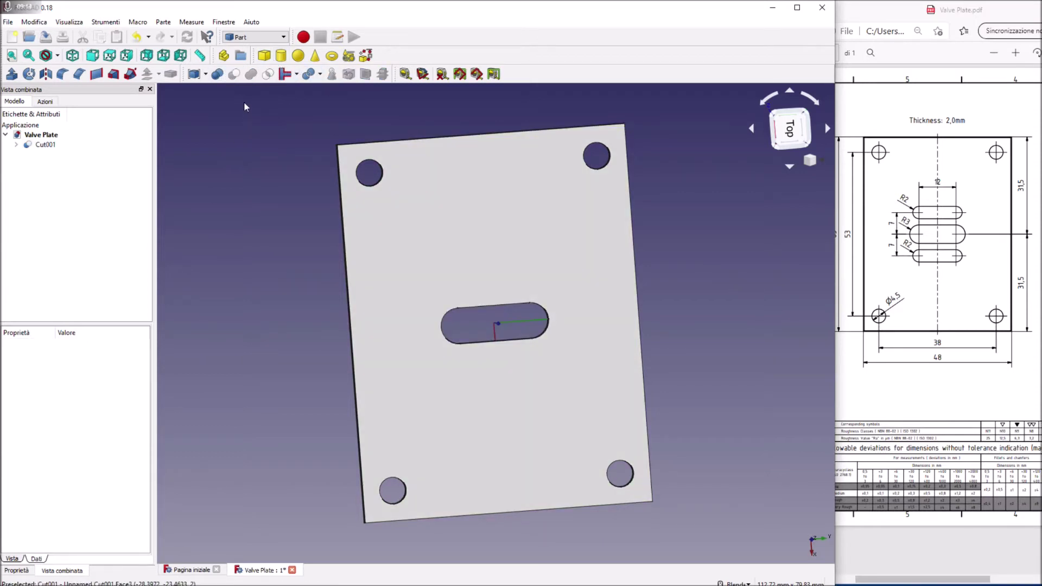
click(264, 55)
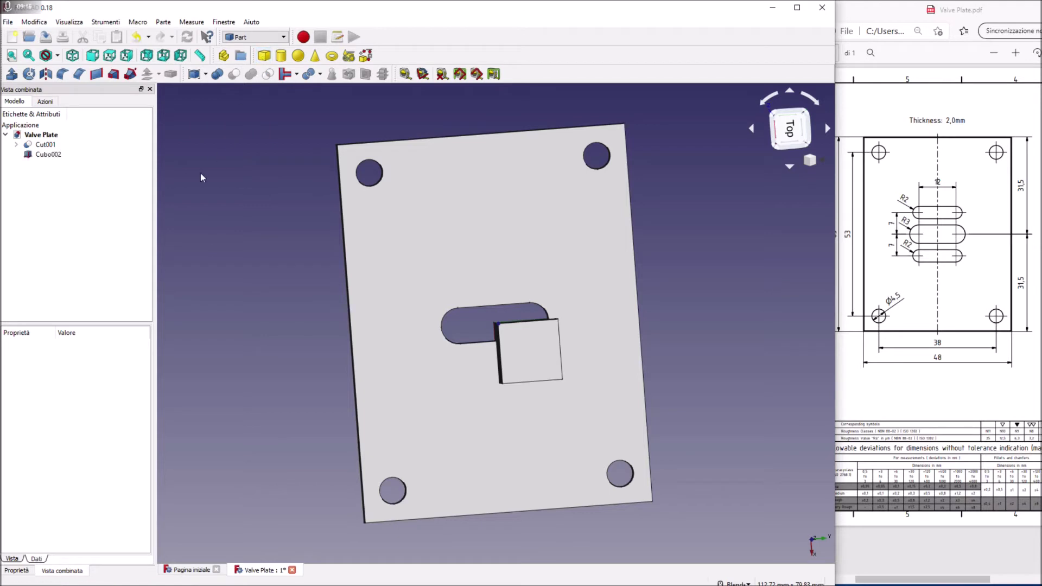
click(48, 155)
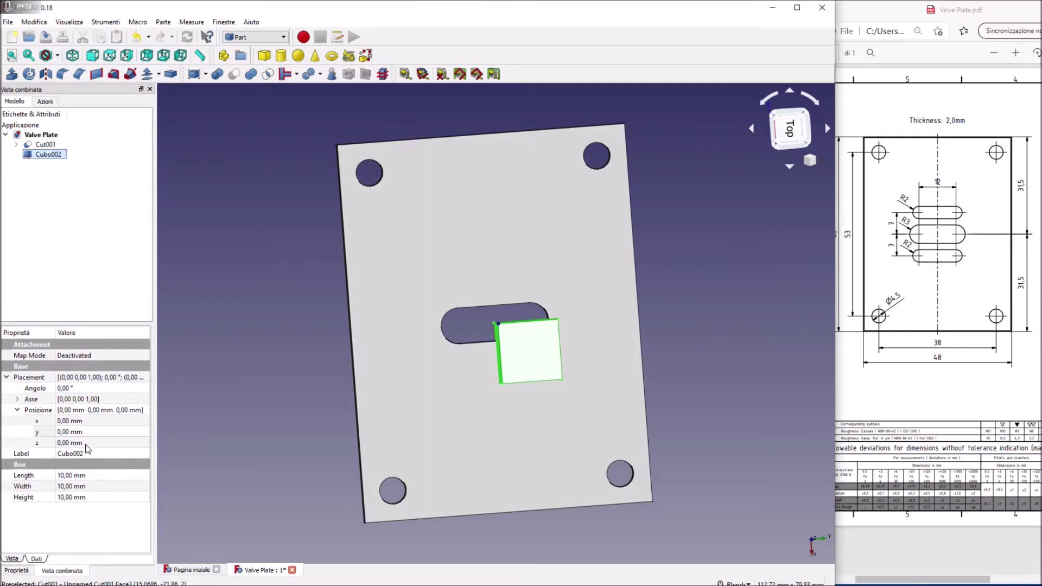
Size Cubo002 to 4 mm length and 16 mm width.
click(73, 476)
text(2)
text(5)
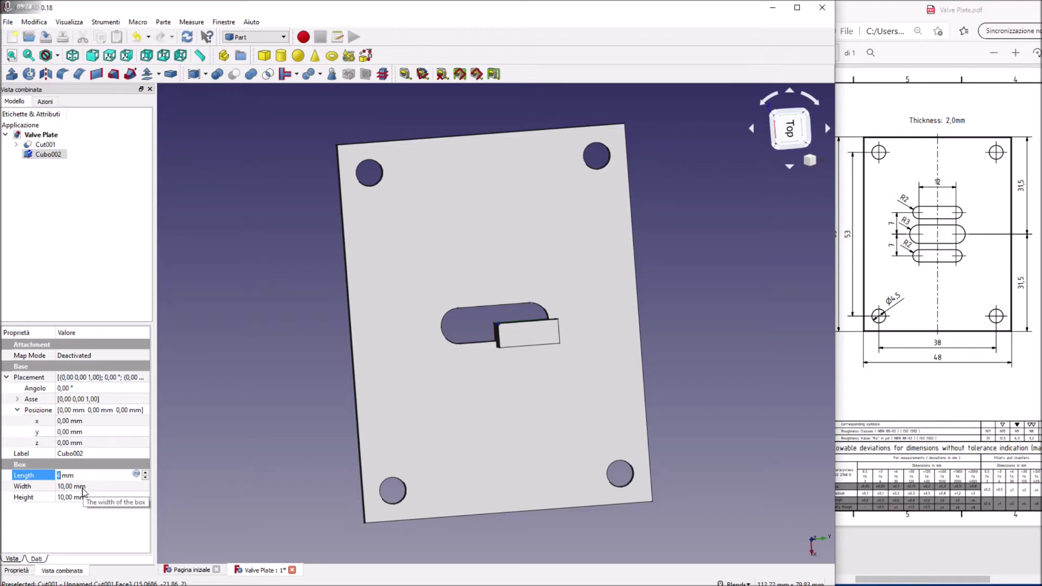
click(82, 487)
text(11)
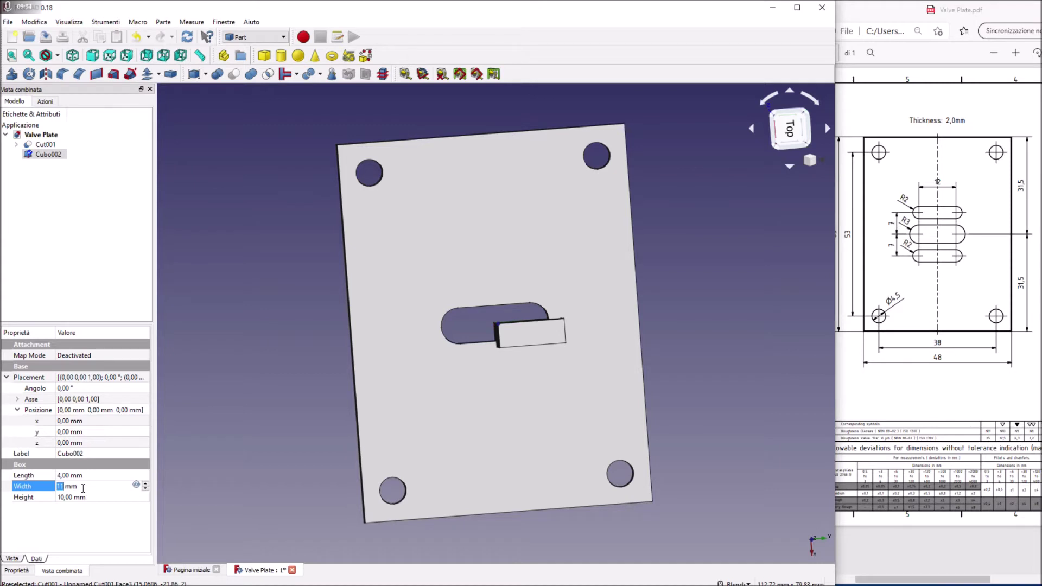
scroll(83, 488, up, 3)
scroll(83, 488, up, 2)
Place Cubo002 at y −8 mm and x −2 mm.
click(45, 433)
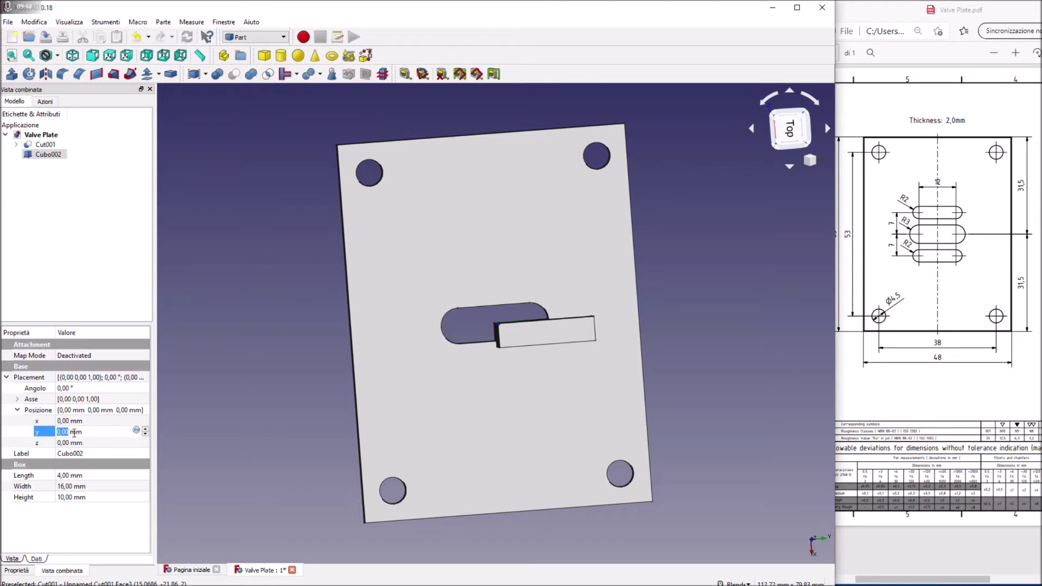
scroll(74, 433, down, 2)
scroll(74, 433, down, 2)
scroll(74, 433, down, 2)
scroll(74, 432, down, 1)
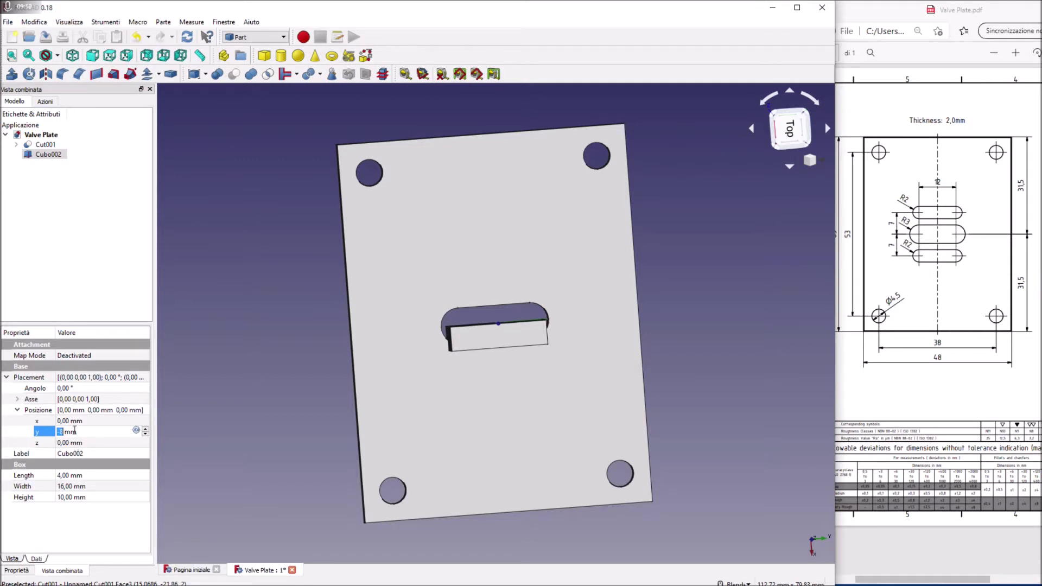
click(69, 421)
text(-2)
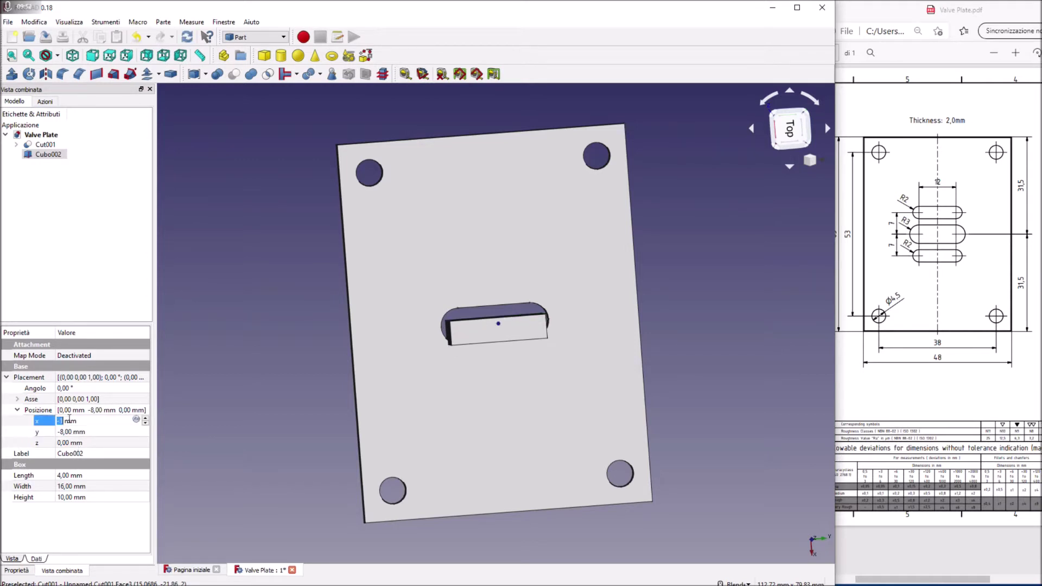
key(Return)
Fillet Cubo002's four vertical edges at 1.99 mm and select the resulting Fillet001.
mouse_move(713, 341)
middle_down()
mouse_move(678, 358)
mouse_move(516, 317)
middle_up()
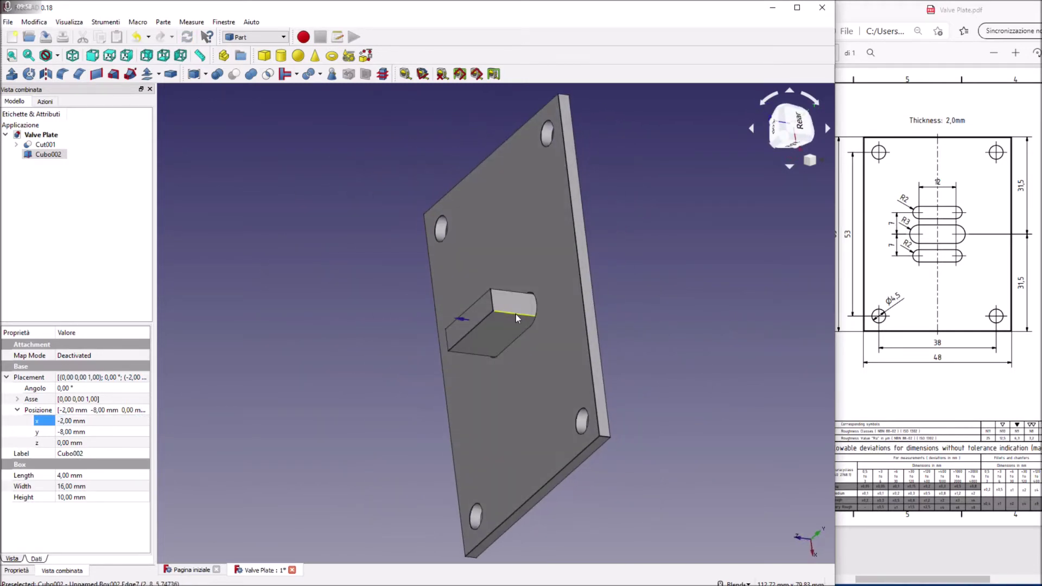
click(516, 315)
ctrl+click(510, 291)
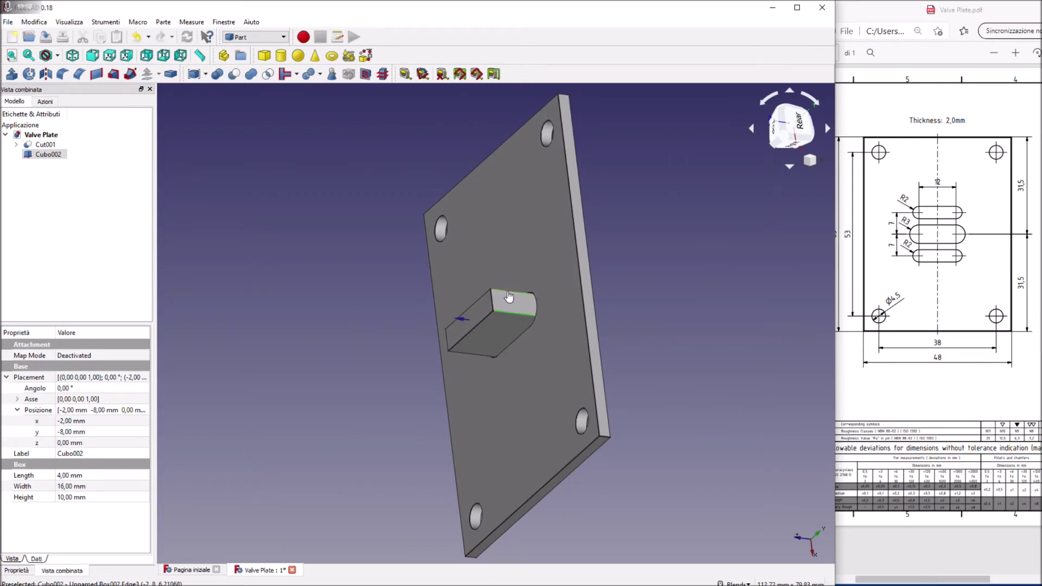
middle_drag(510, 291, 481, 340)
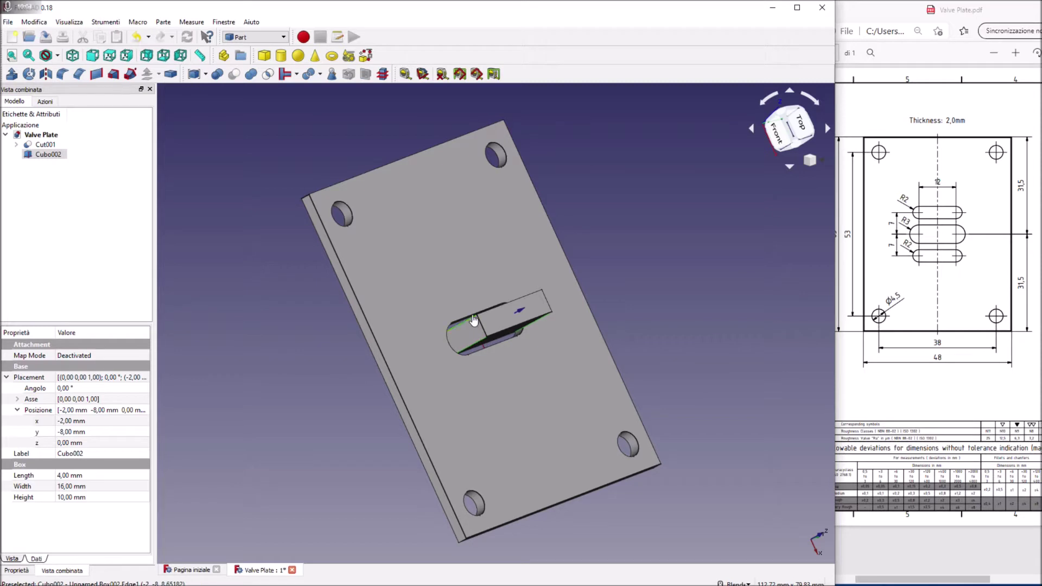
click(62, 74)
click(114, 539)
text(1,)
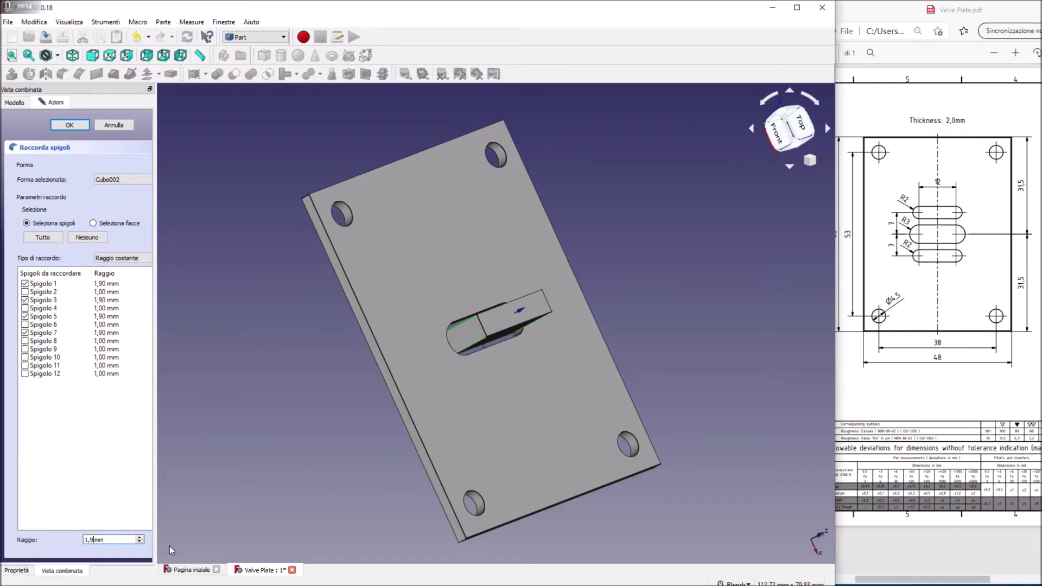
text(9)
click(77, 126)
click(49, 154)
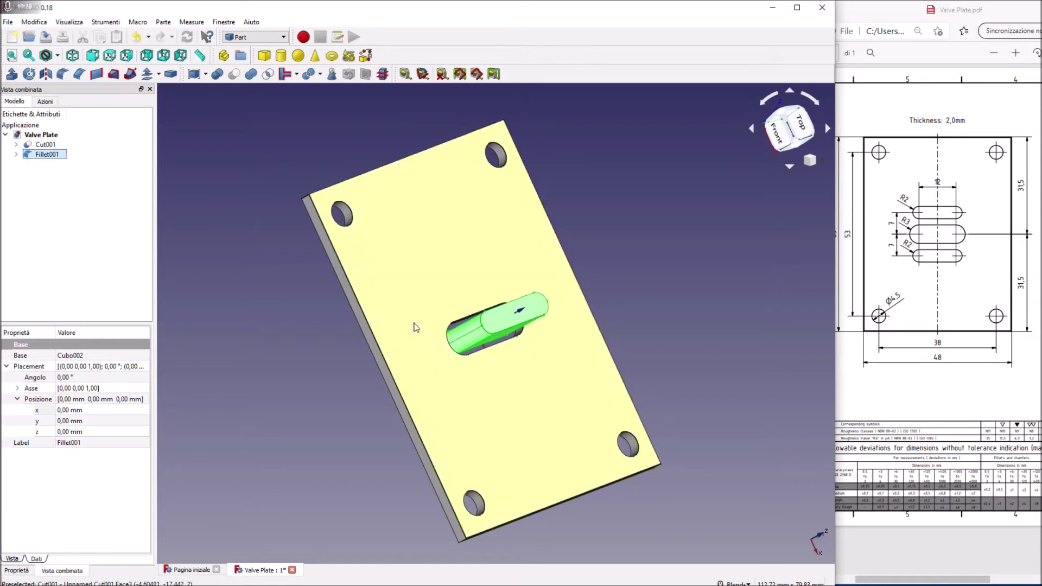
right_click(50, 155)
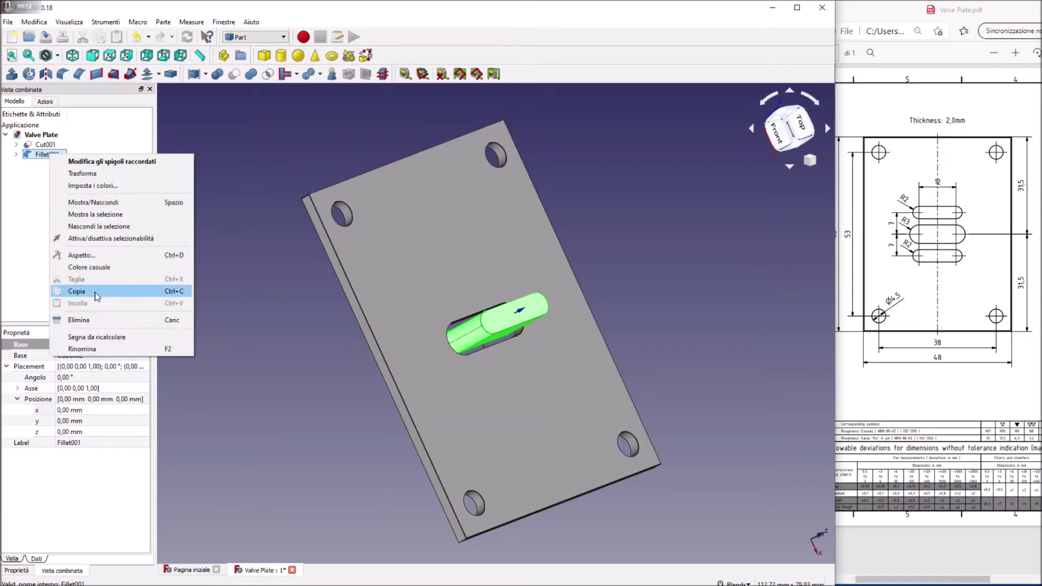
Copy and paste Fillet001 to create the duplicate Fillet002.
click(96, 292)
click(480, 317)
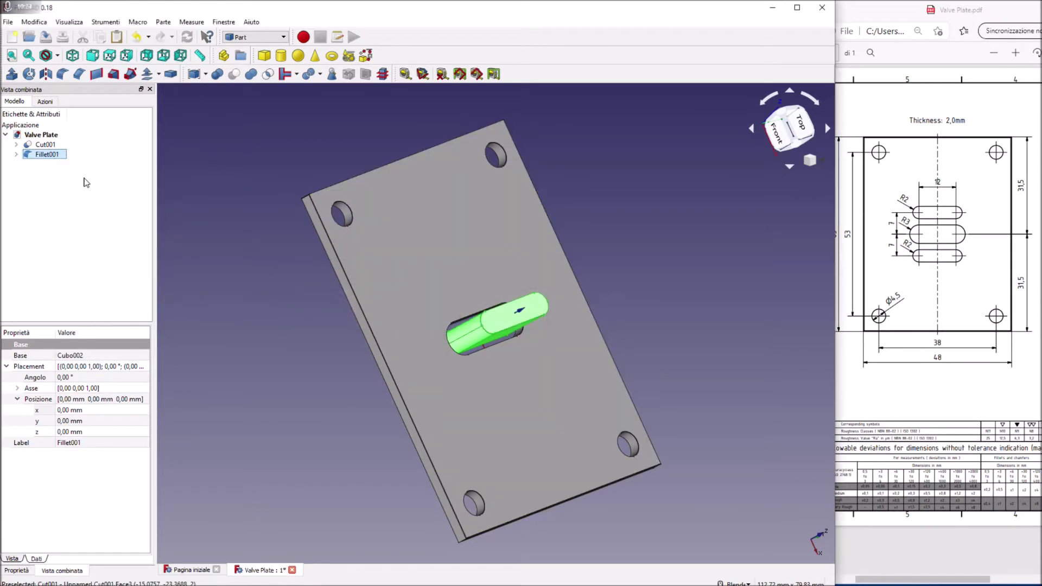
right_click(57, 156)
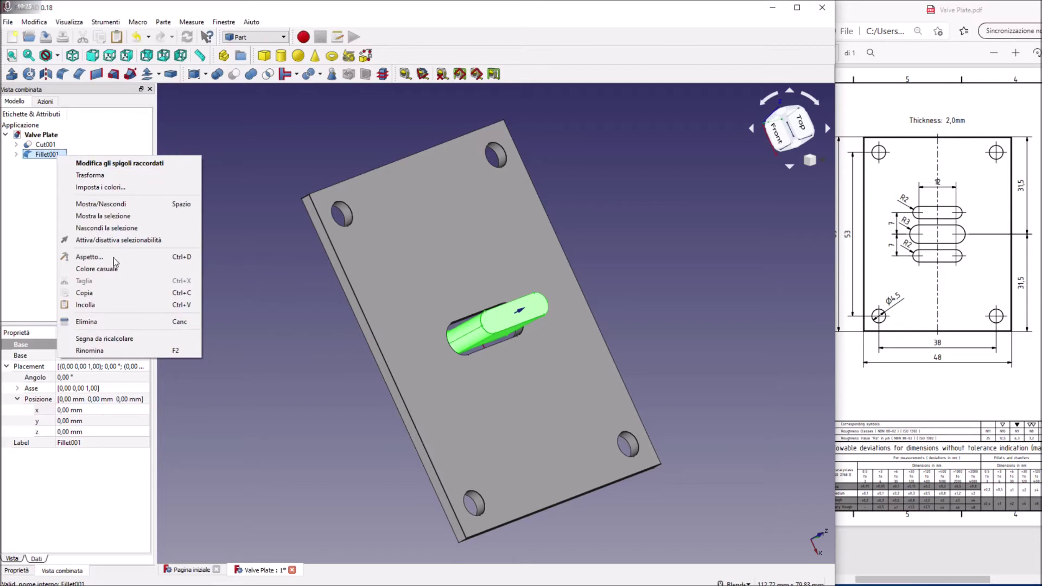
click(106, 305)
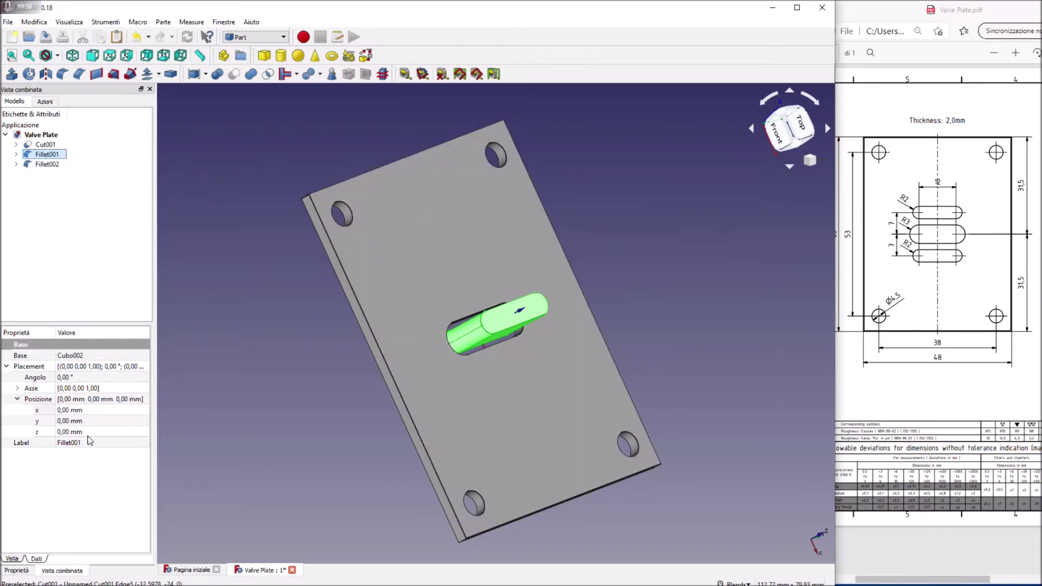
Begin changing Fillet001's x position toward 7 mm.
click(72, 409)
scroll(72, 410, up, 2)
scroll(73, 410, up, 1)
Set Fillet001's x to 7 mm and move Fillet002 into the upper slot.
scroll(72, 410, up, 2)
scroll(73, 409, up, 1)
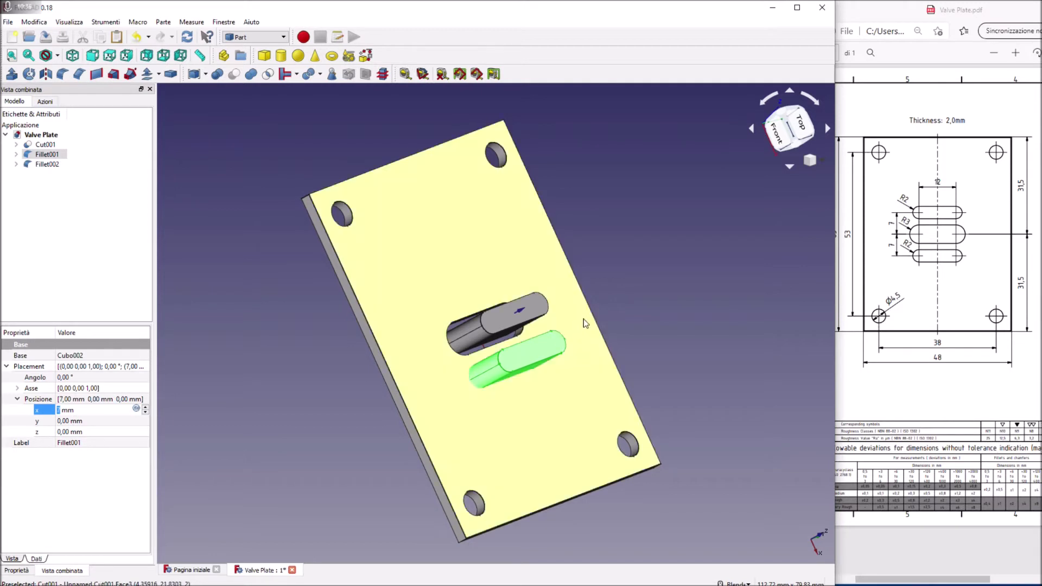
key(Return)
click(536, 315)
click(89, 410)
scroll(90, 409, up, 1)
scroll(90, 410, up, 1)
scroll(89, 410, up, 2)
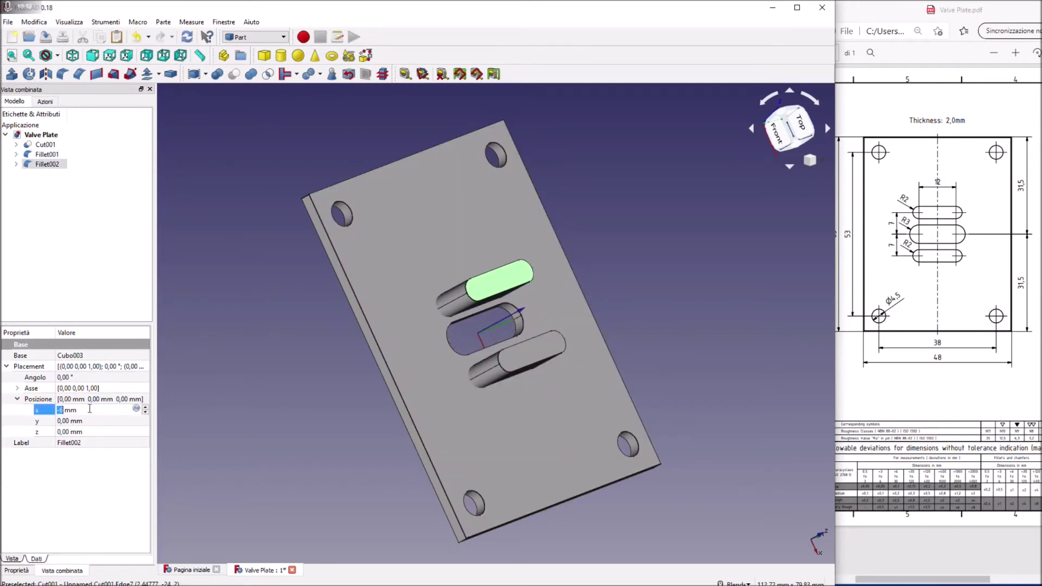
click(683, 261)
Subtract both rounded bars from the plate in two cuts and save the file.
key(2)
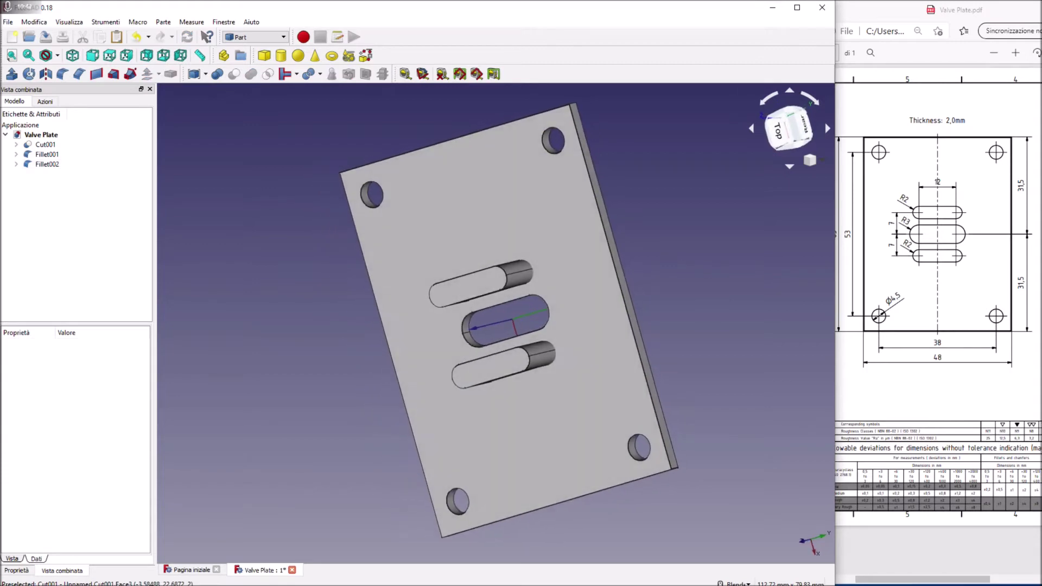
click(558, 298)
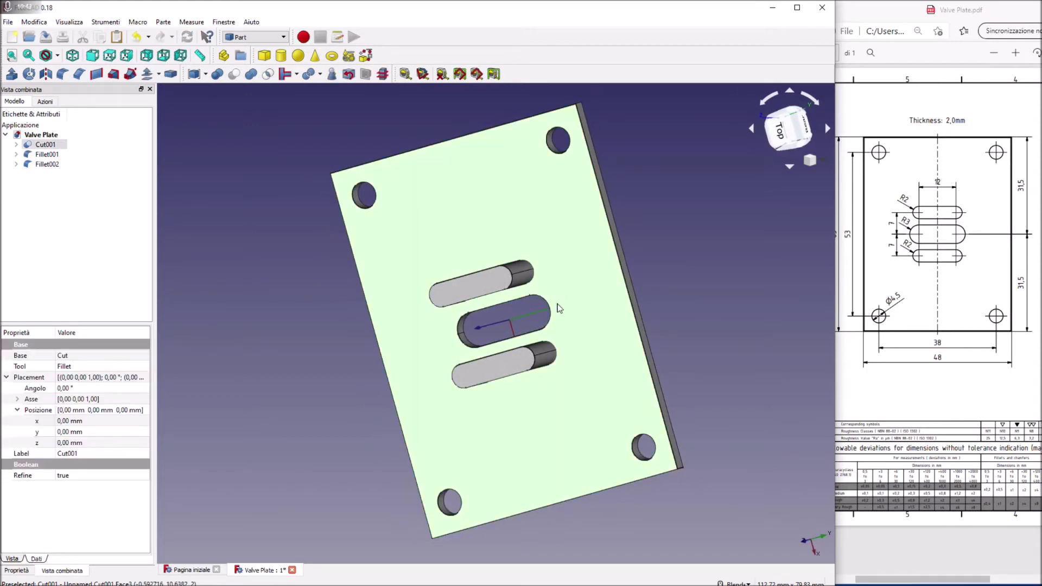
ctrl+click(518, 364)
click(235, 75)
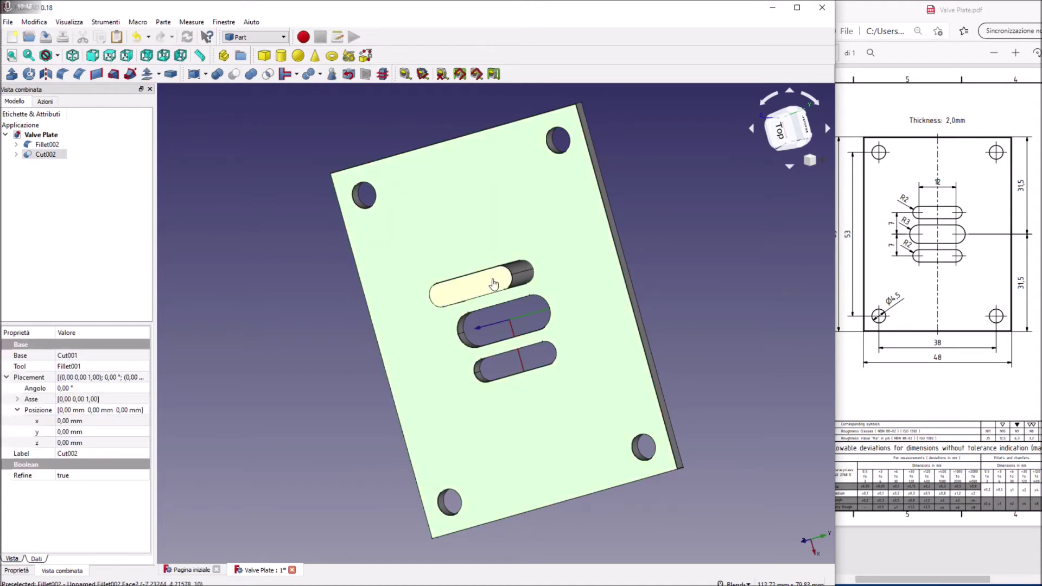
ctrl+click(496, 284)
click(234, 74)
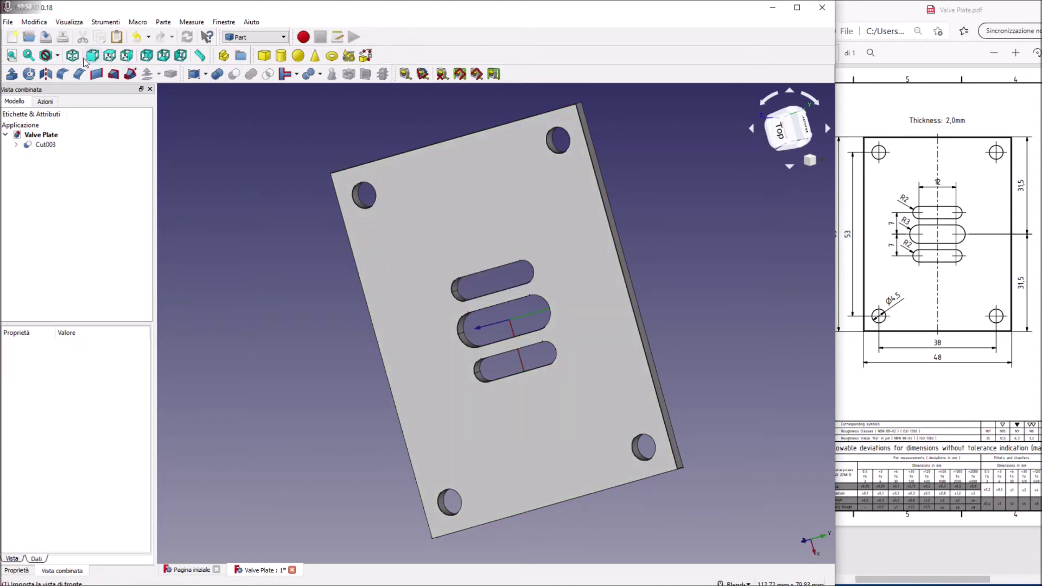
click(46, 37)
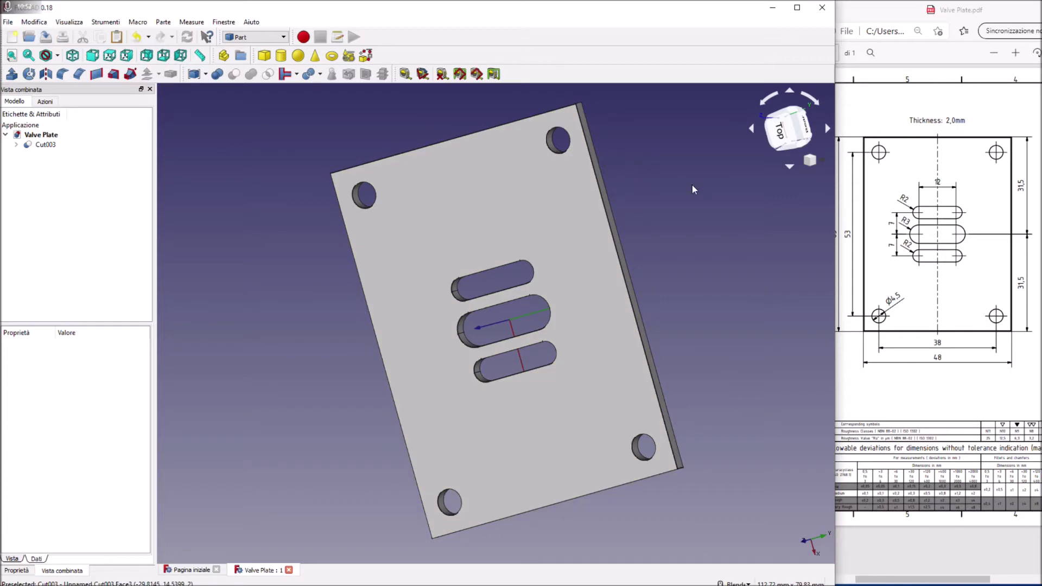
mouse_move(692, 185)
middle_down()
mouse_move(646, 223)
mouse_move(554, 202)
middle_up()
click(536, 202)
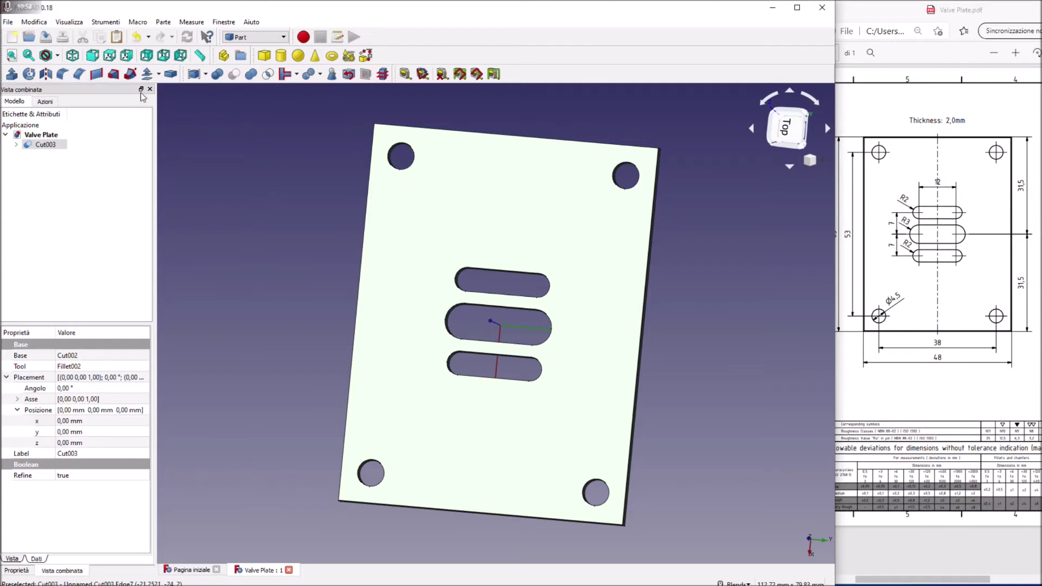
click(79, 75)
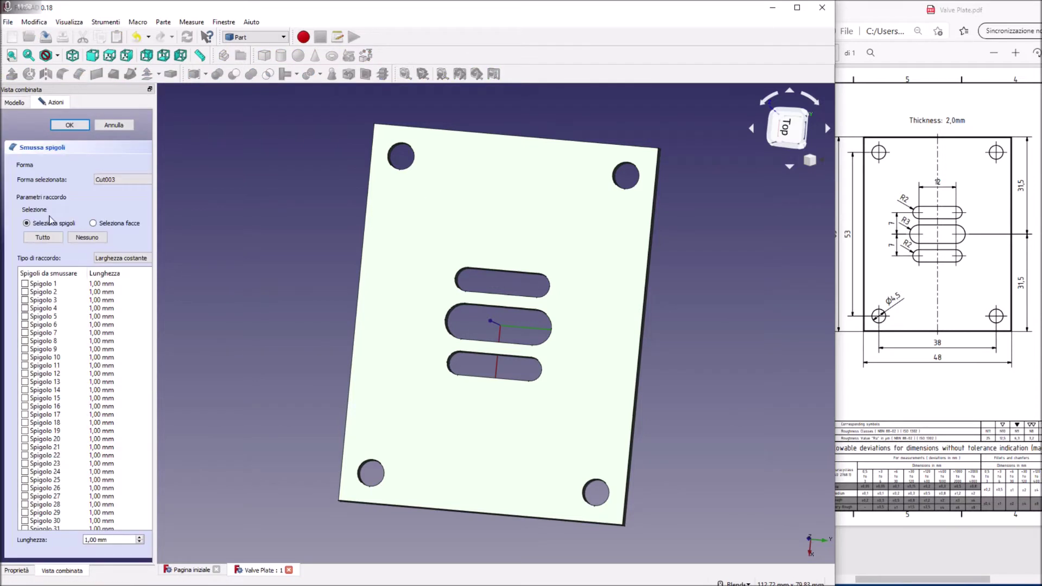
click(39, 239)
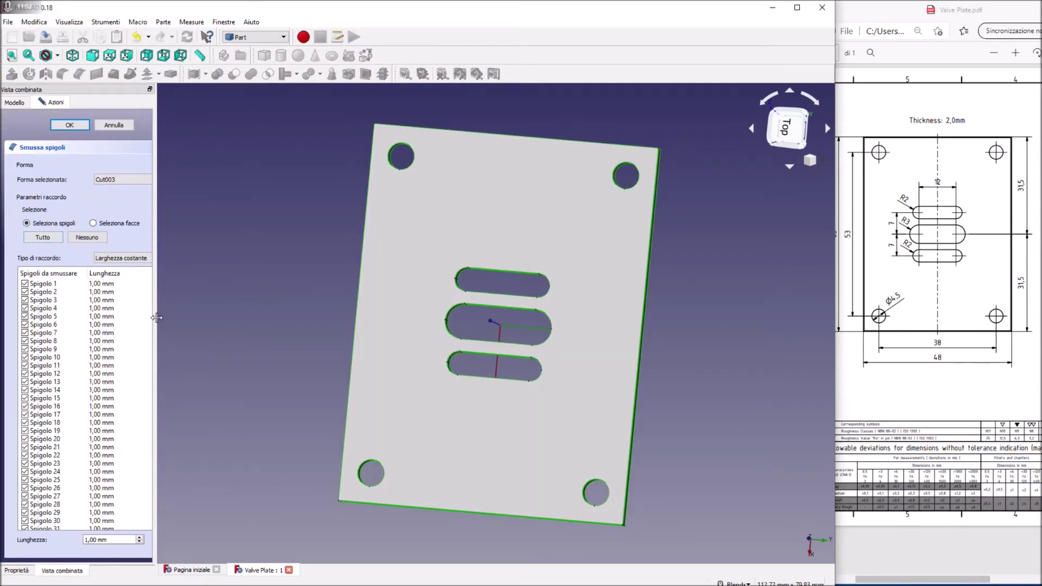
click(112, 126)
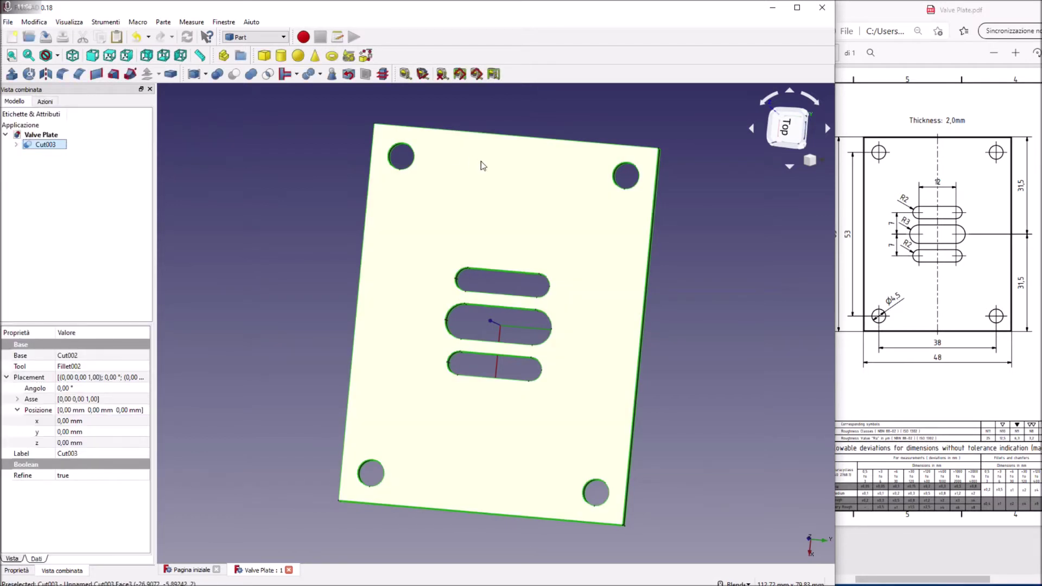
click(79, 74)
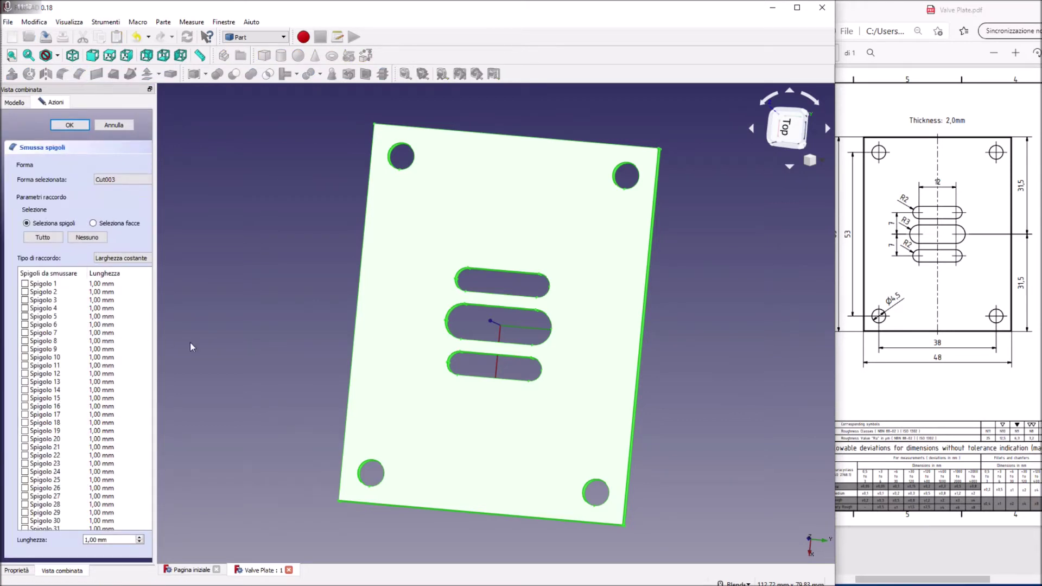
scroll(261, 351, down, 2)
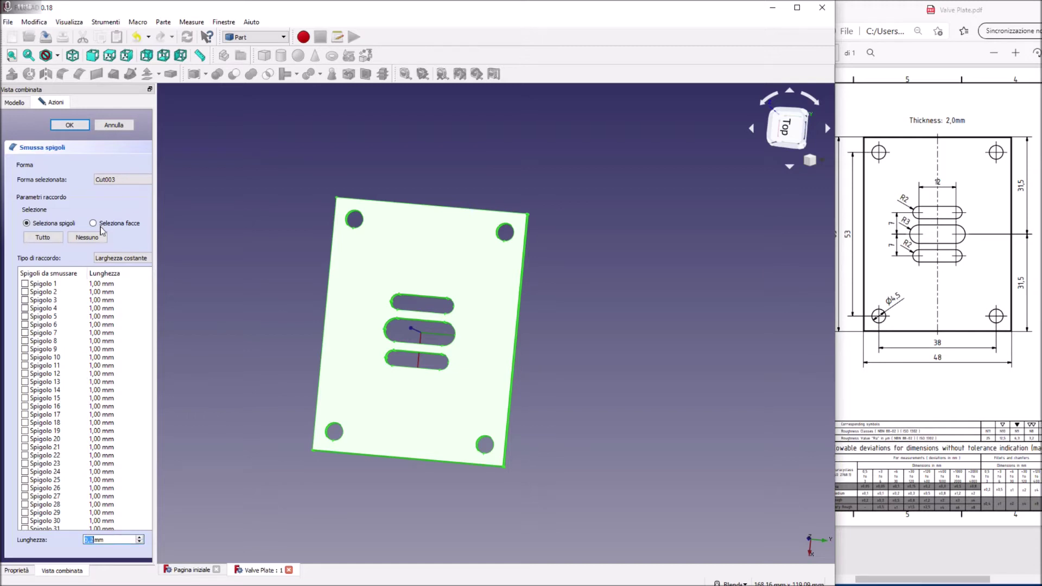
text(0,2)
click(77, 126)
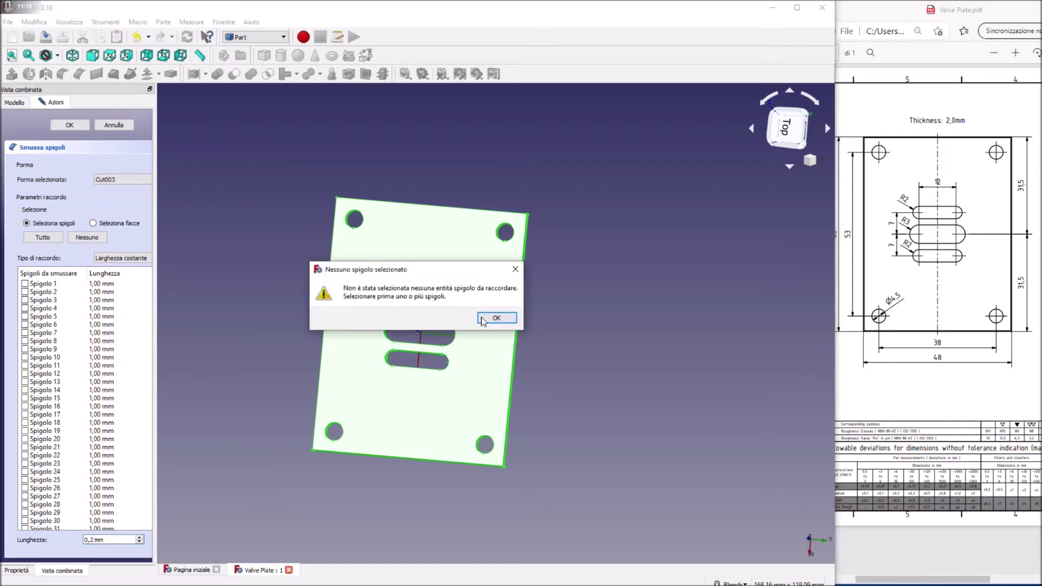
click(482, 320)
click(42, 237)
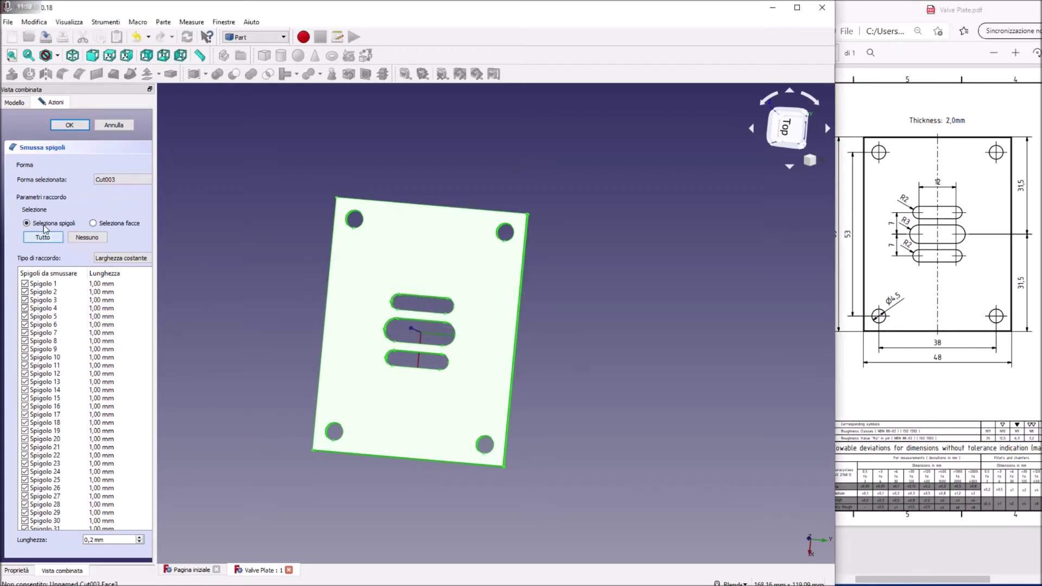
click(70, 126)
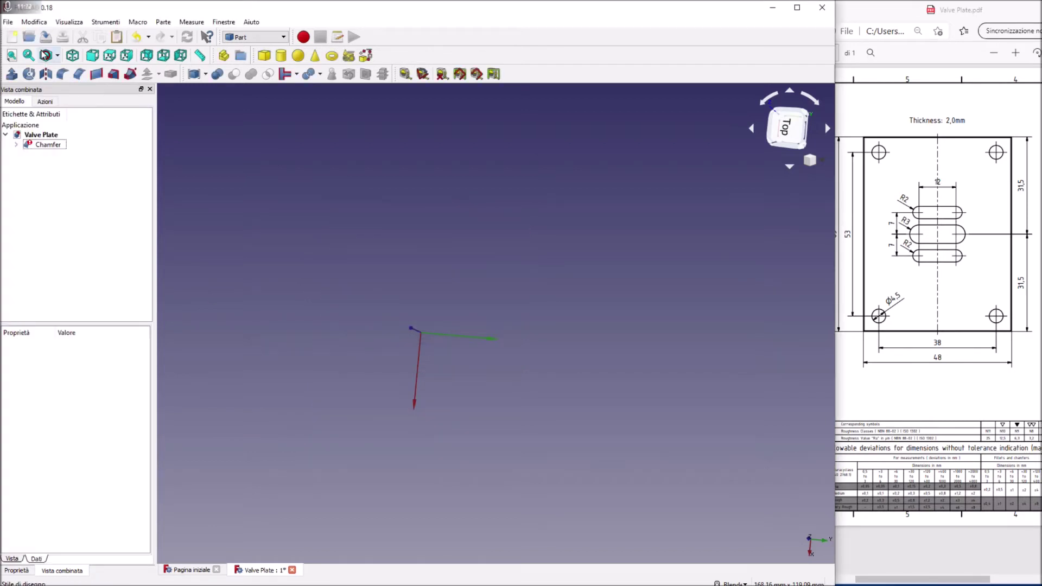
click(38, 23)
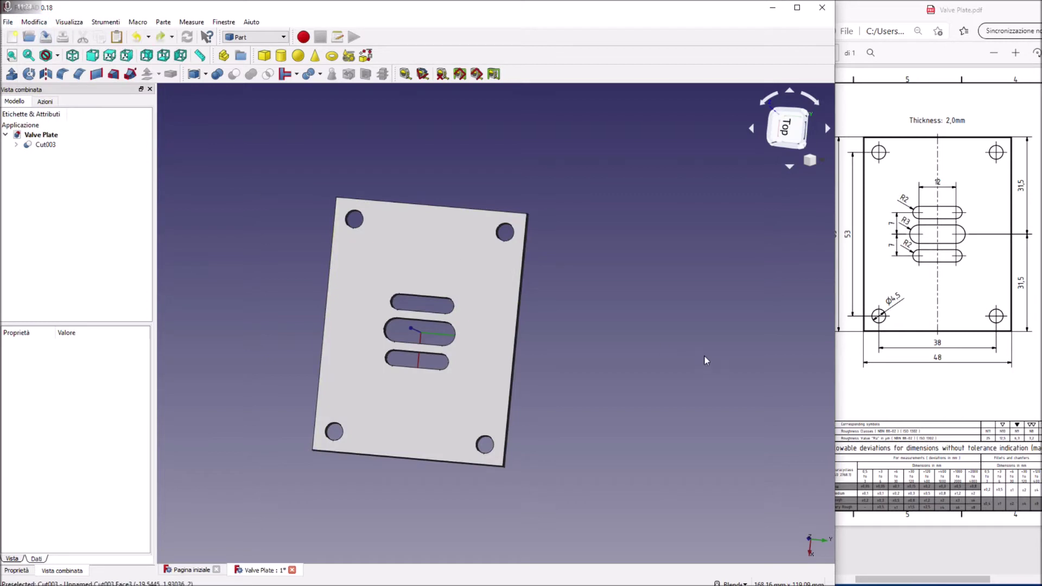
scroll(663, 391, up, 4)
scroll(627, 392, down, 2)
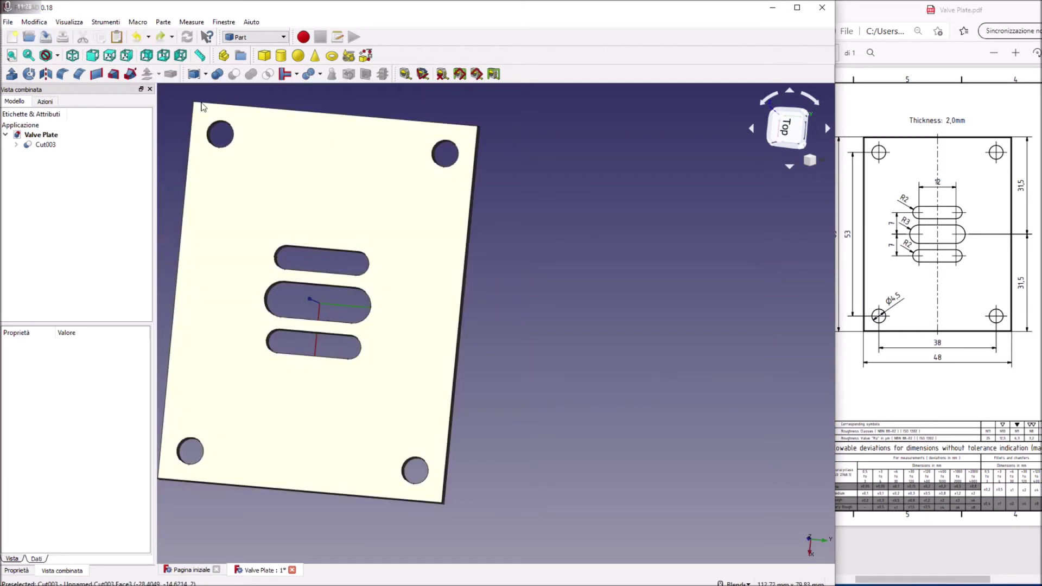
Chamfer the slot edges (Spigolo 16, 19, 24) with a 0.30 mm length.
click(77, 58)
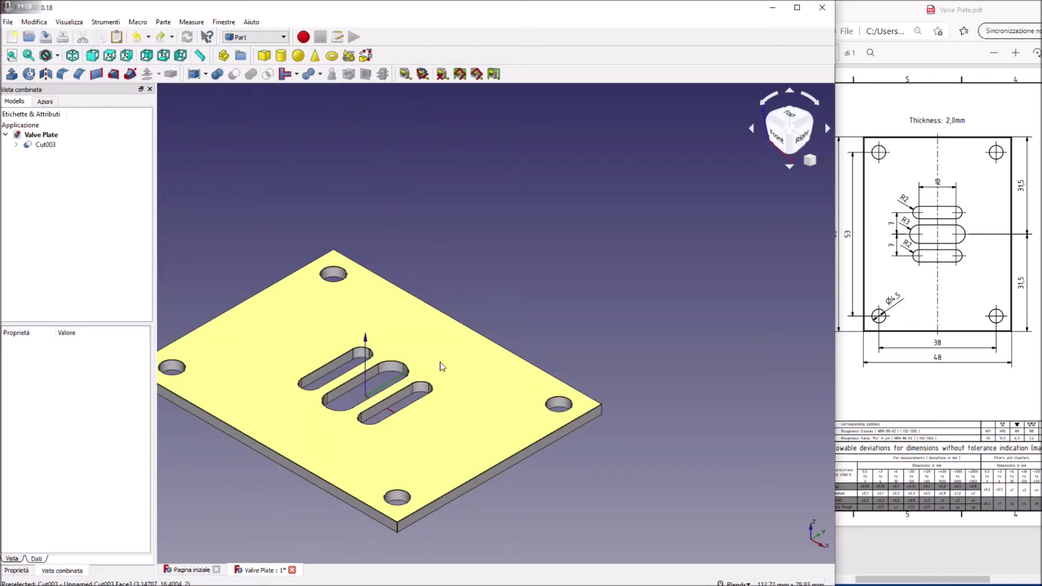
click(410, 413)
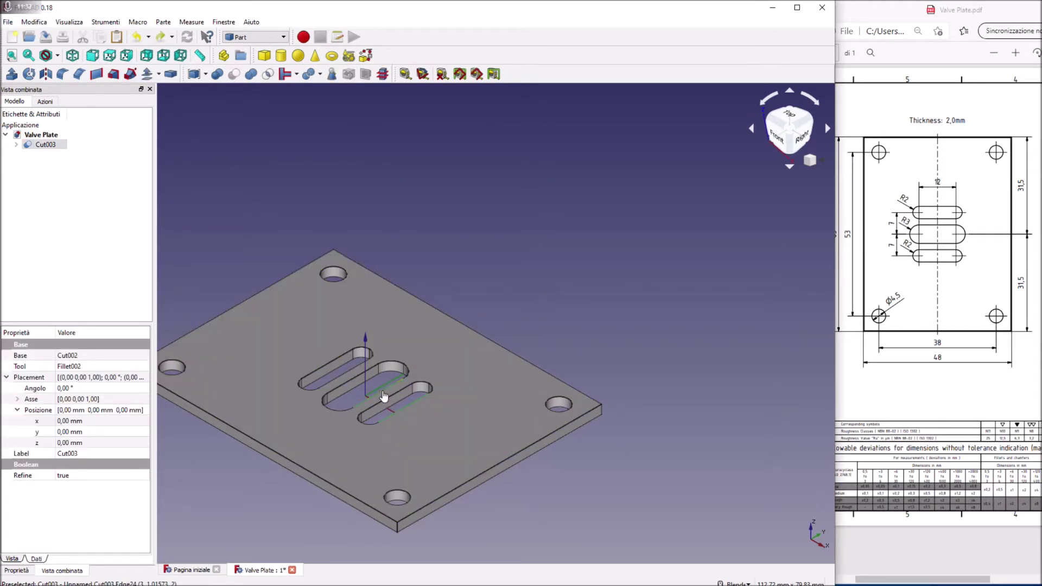
ctrl+click(384, 397)
ctrl+click(356, 379)
ctrl+click(335, 364)
ctrl+click(344, 369)
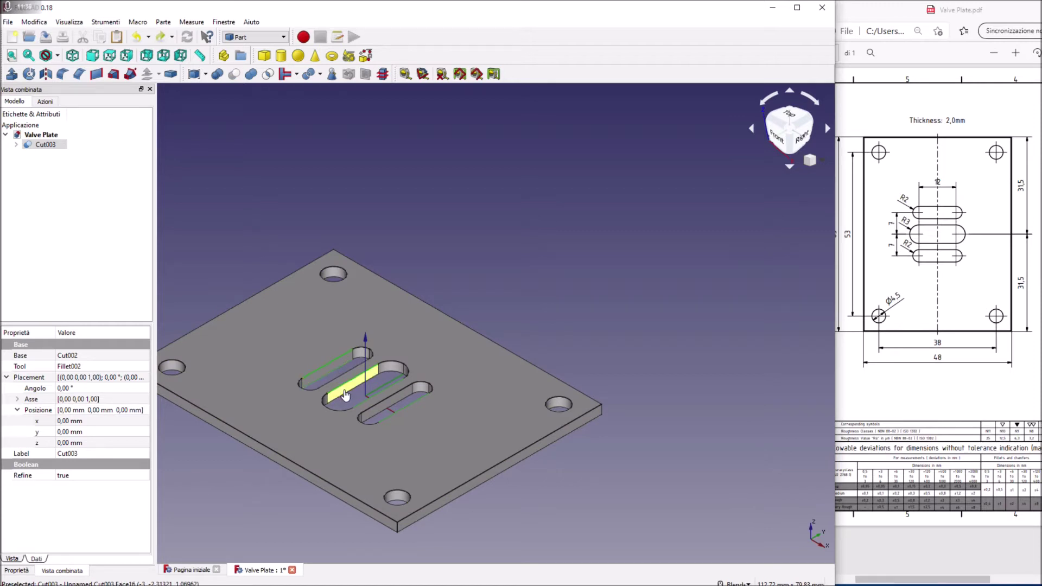
ctrl+click(384, 419)
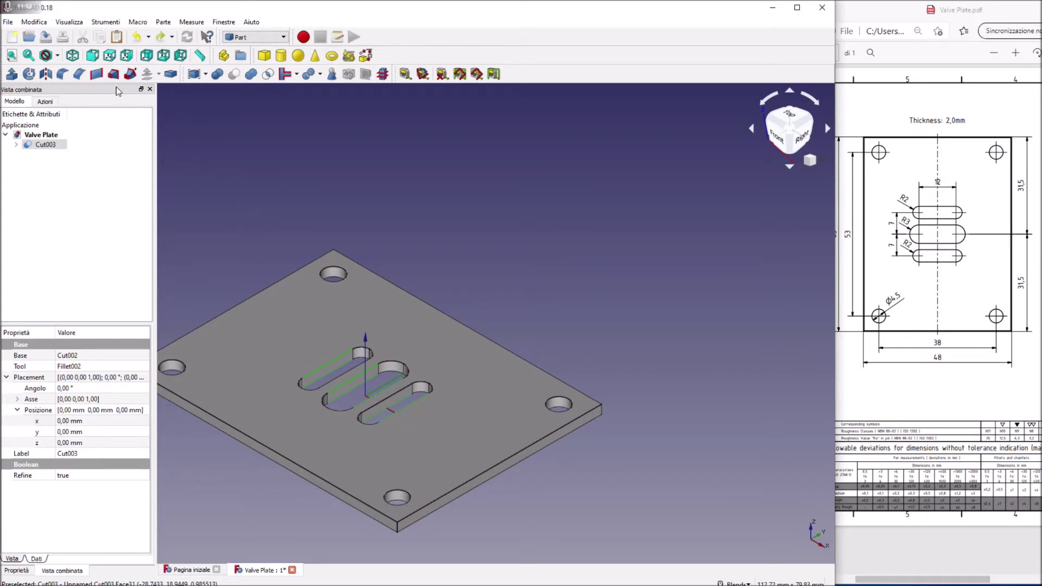
click(85, 79)
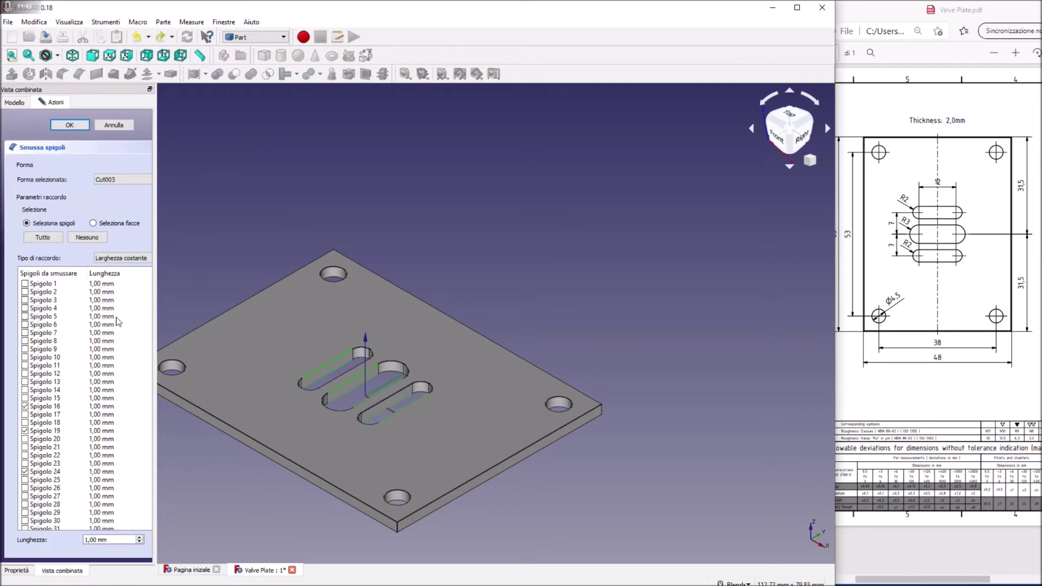
double_click(111, 539)
click(77, 126)
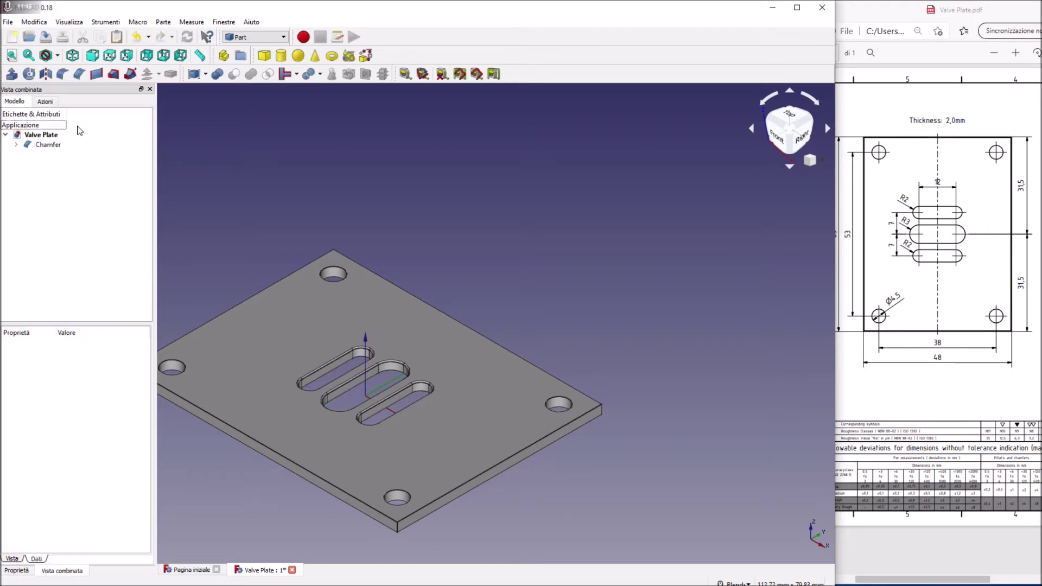
middle_drag(536, 311, 564, 261)
key(0)
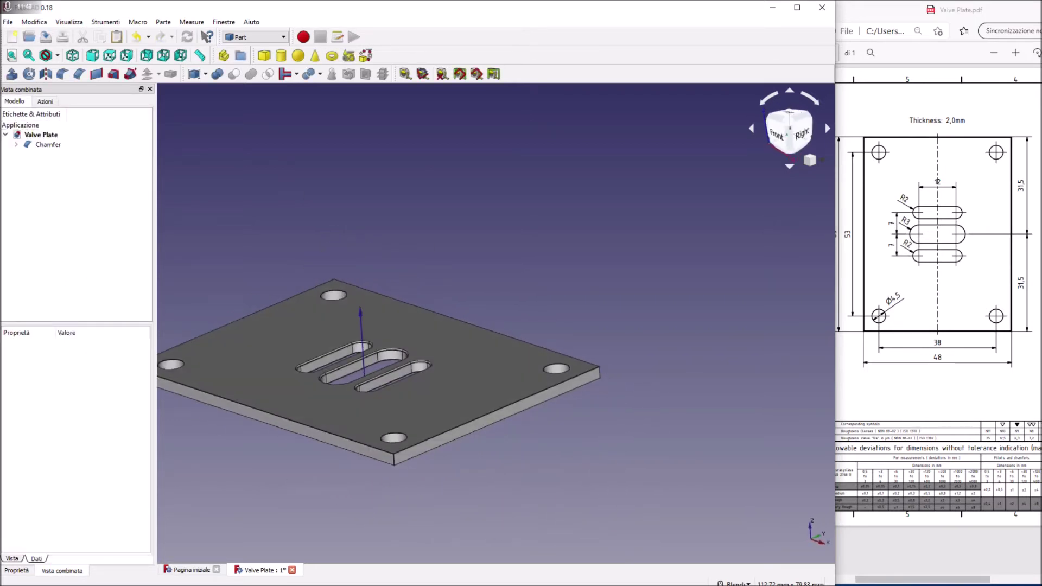
Chamfer the plate's front outer edge, then undo that single-edge chamfer.
middle_drag(598, 248, 564, 282)
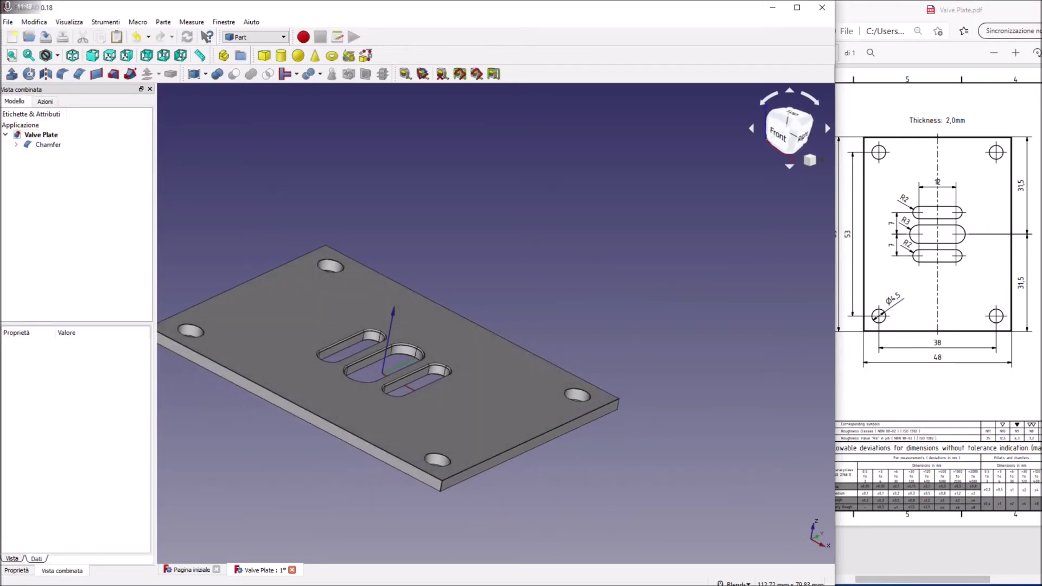
click(431, 479)
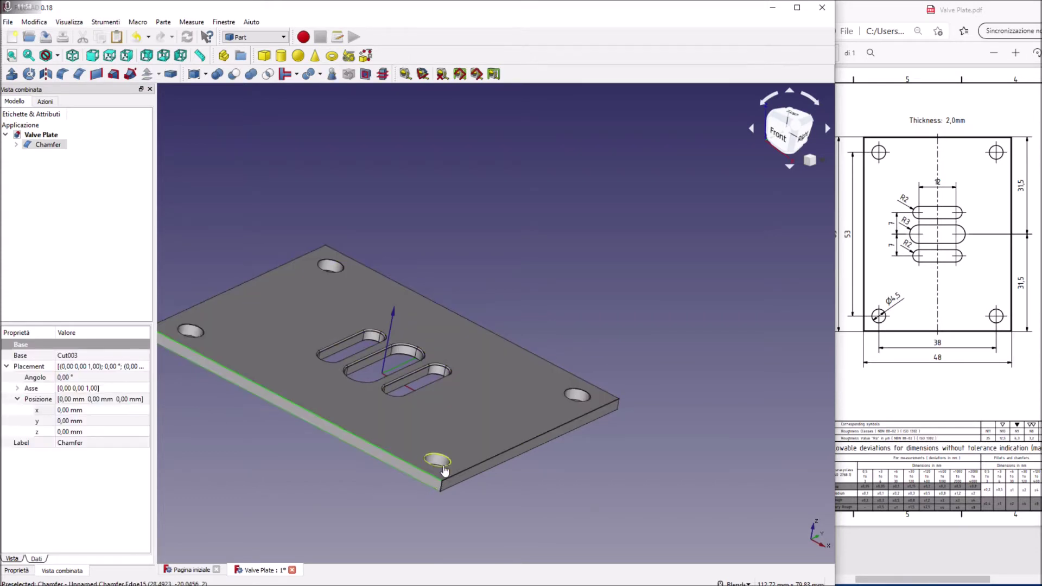
click(79, 74)
click(124, 539)
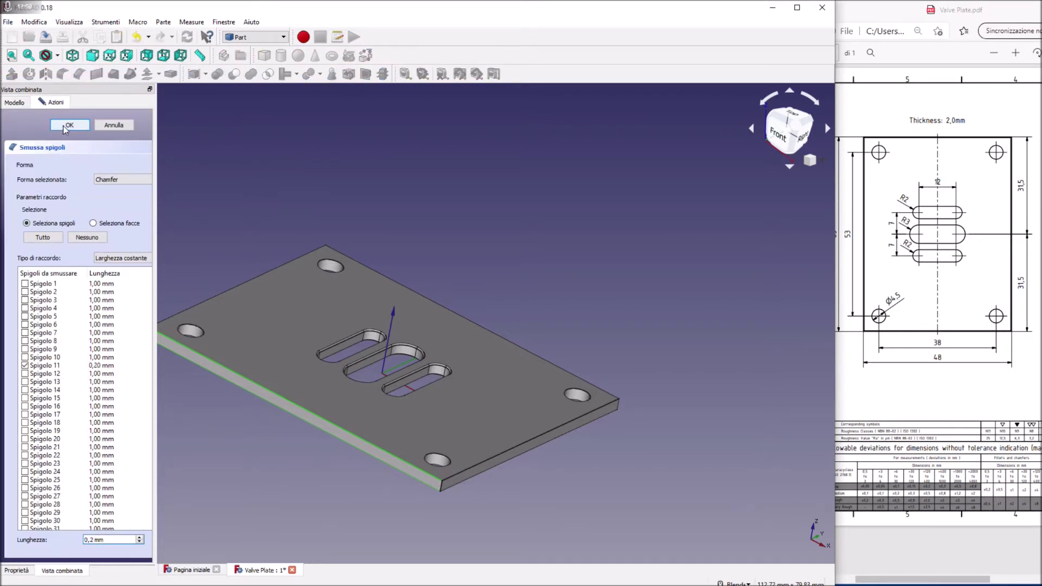
click(70, 125)
click(33, 22)
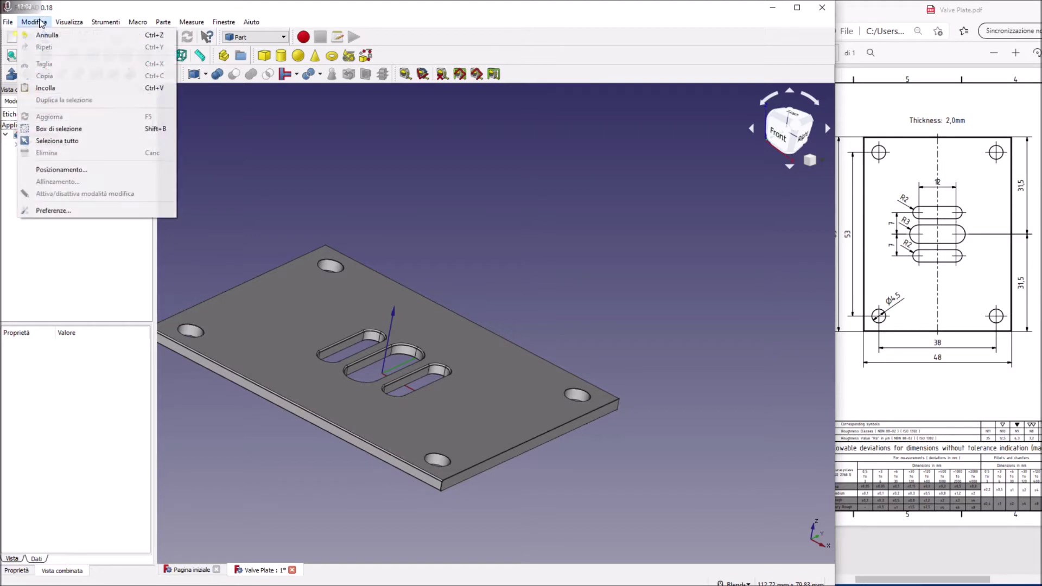
click(46, 34)
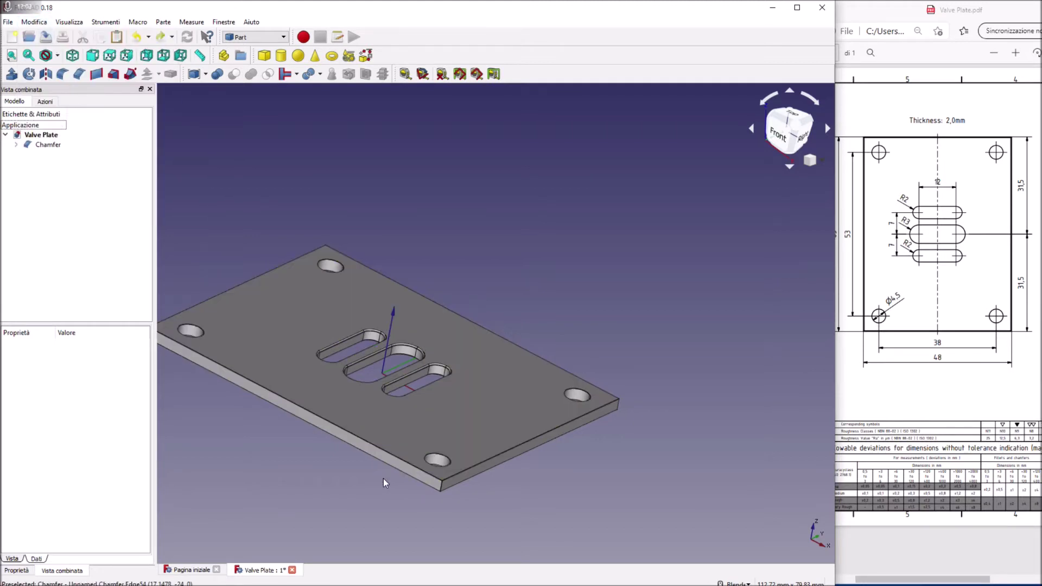
Chamfer the plate's four top outer edges (Spigolo 9–12) at 0.2 mm.
click(409, 470)
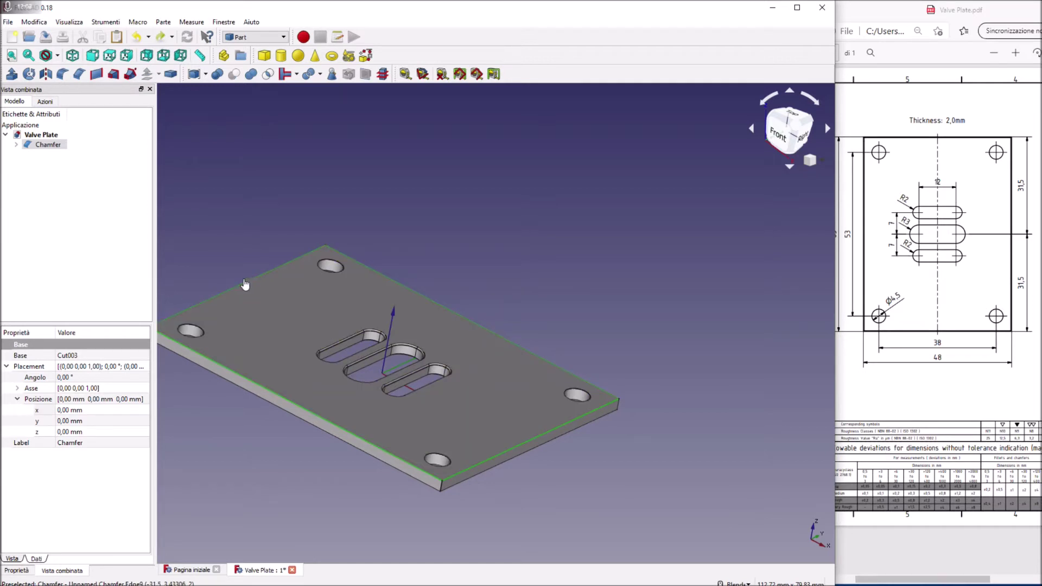
click(79, 73)
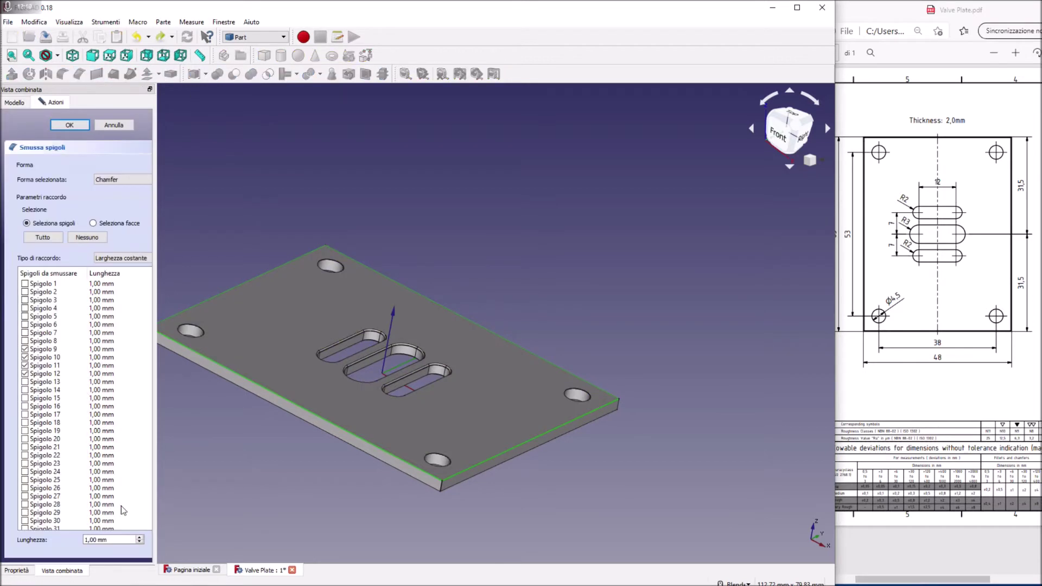
scroll(125, 539, down, 2)
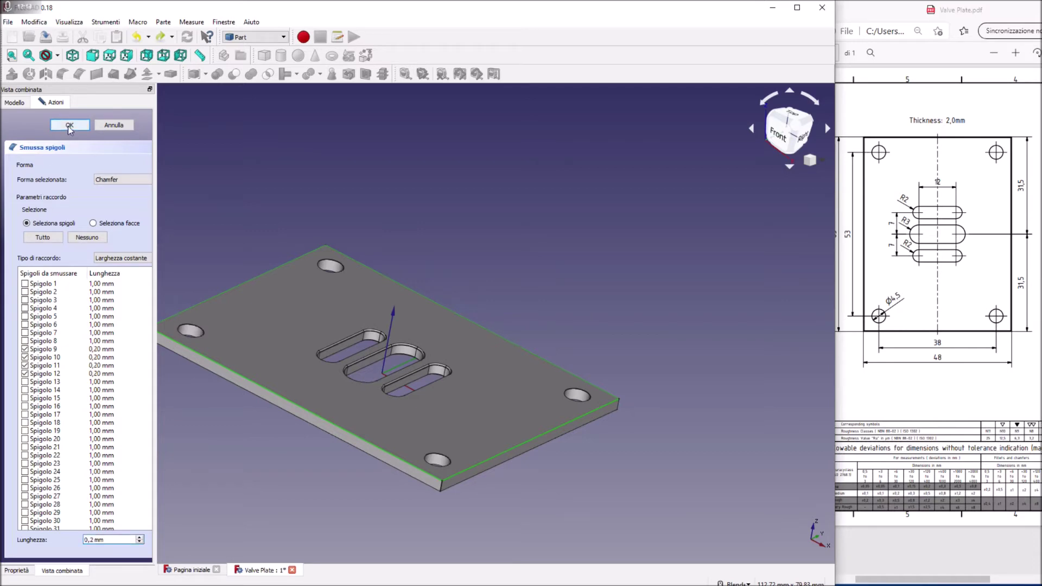
click(69, 125)
middle_drag(405, 433, 412, 304)
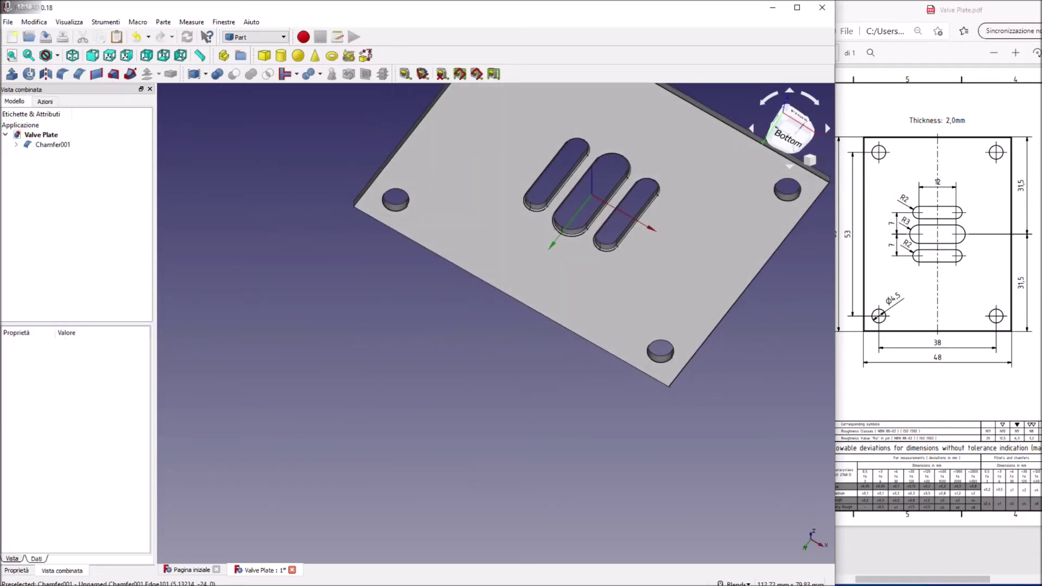
Chamfer the plate's bottom outer edges to create Chamfer002, then pick a corner hole edge.
click(525, 304)
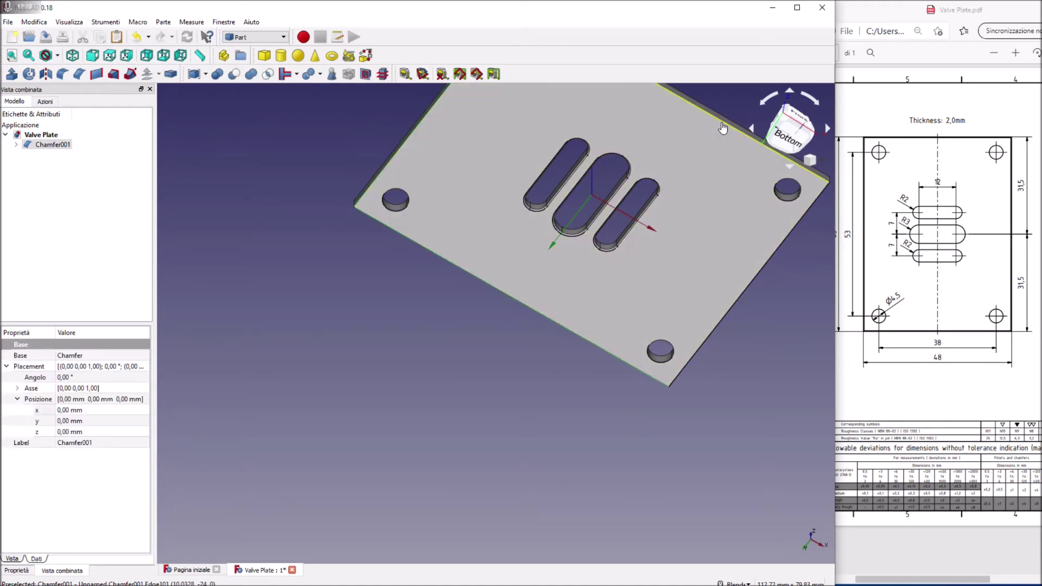
ctrl+click(767, 279)
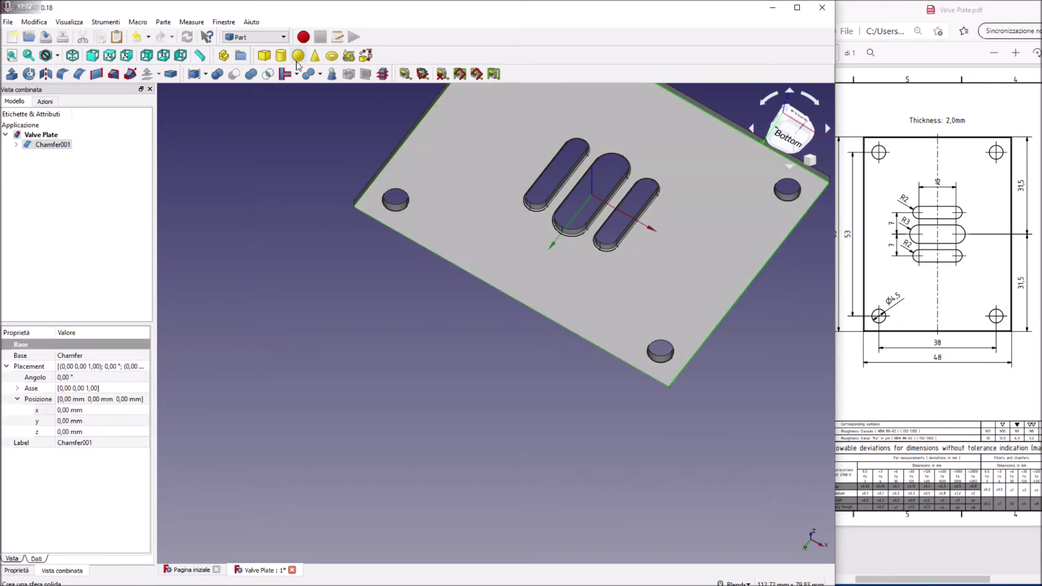
click(80, 74)
double_click(106, 538)
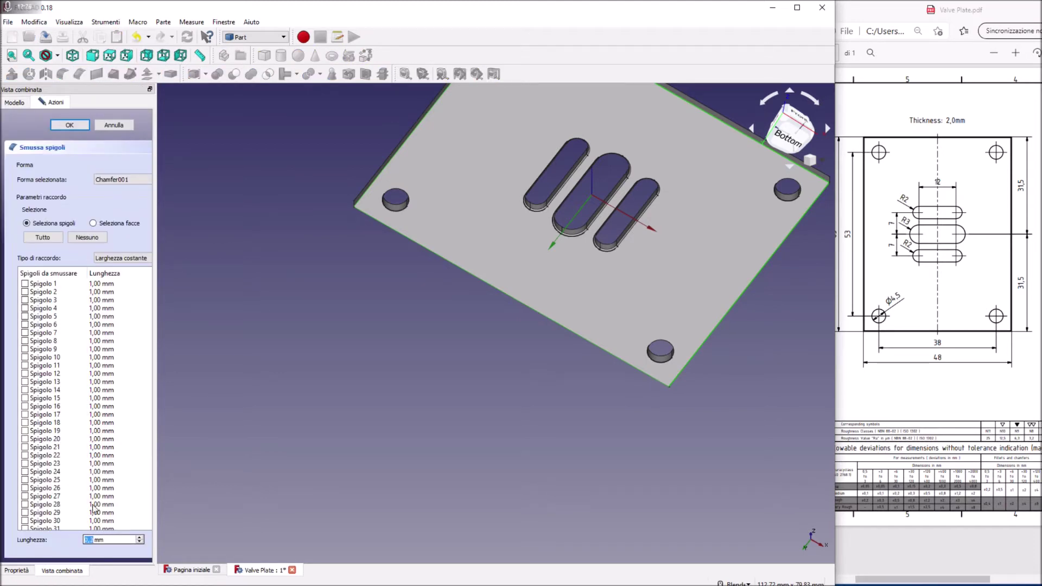
click(70, 125)
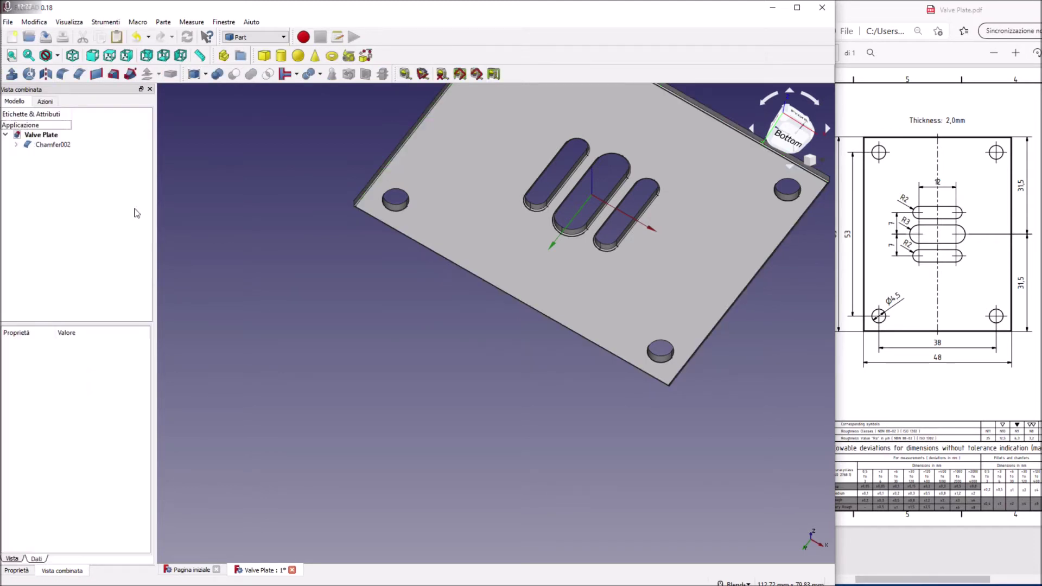
click(659, 340)
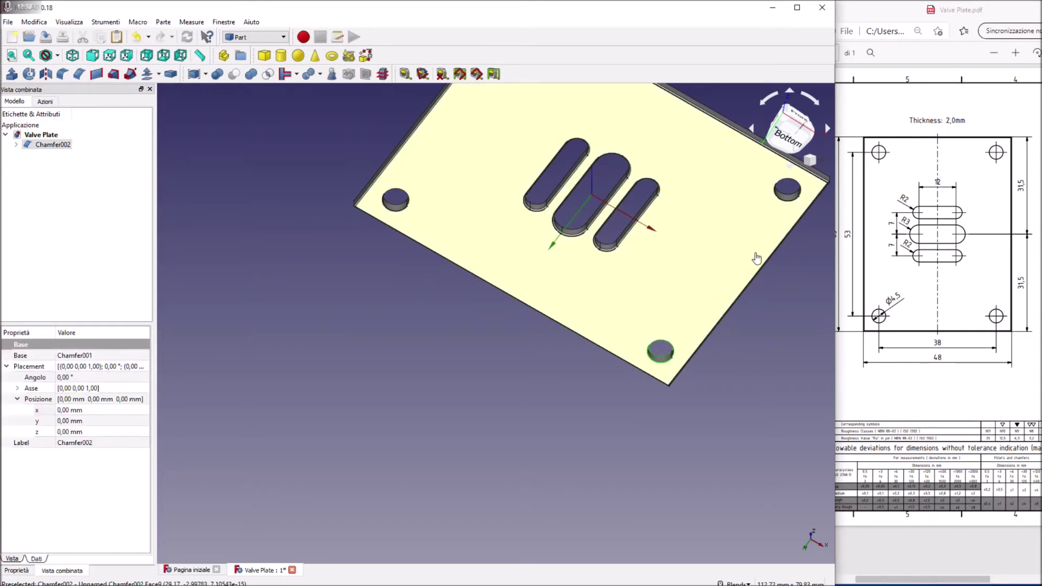
Chamfer the four corner-hole edges on the plate's underside, creating Chamfer003.
ctrl+click(788, 203)
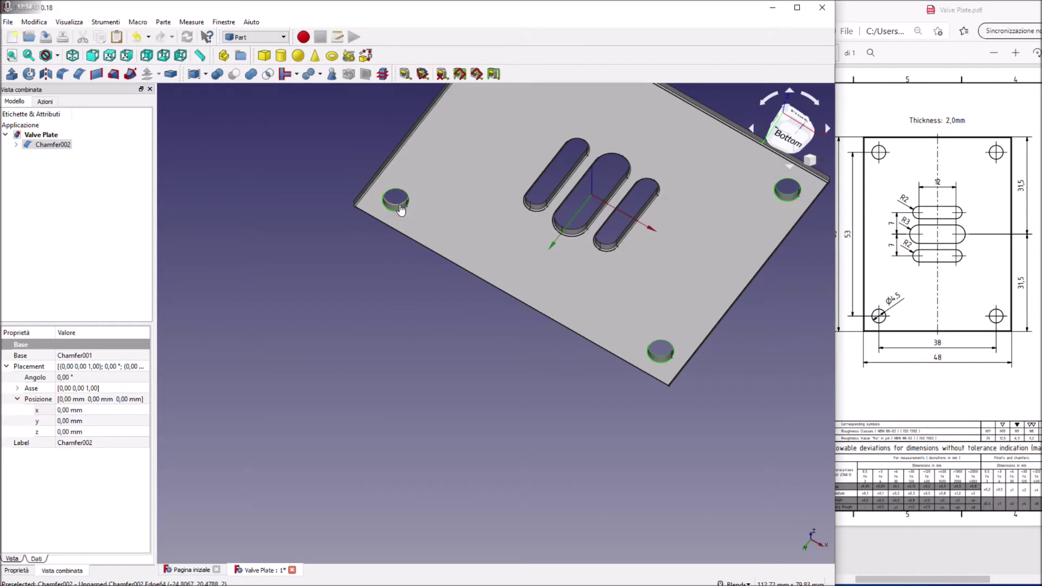
click(12, 55)
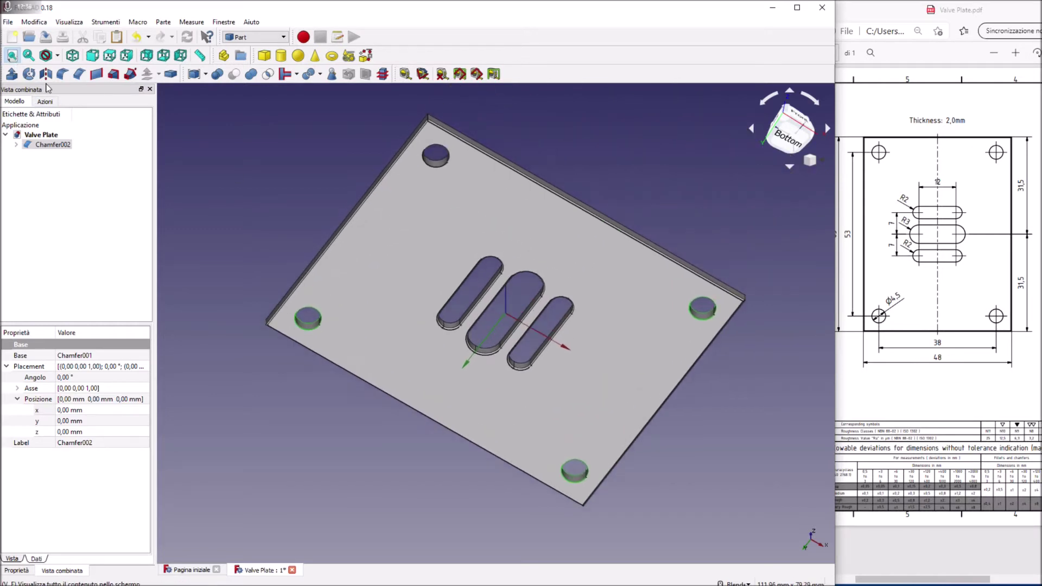
ctrl+click(426, 184)
click(78, 73)
click(122, 540)
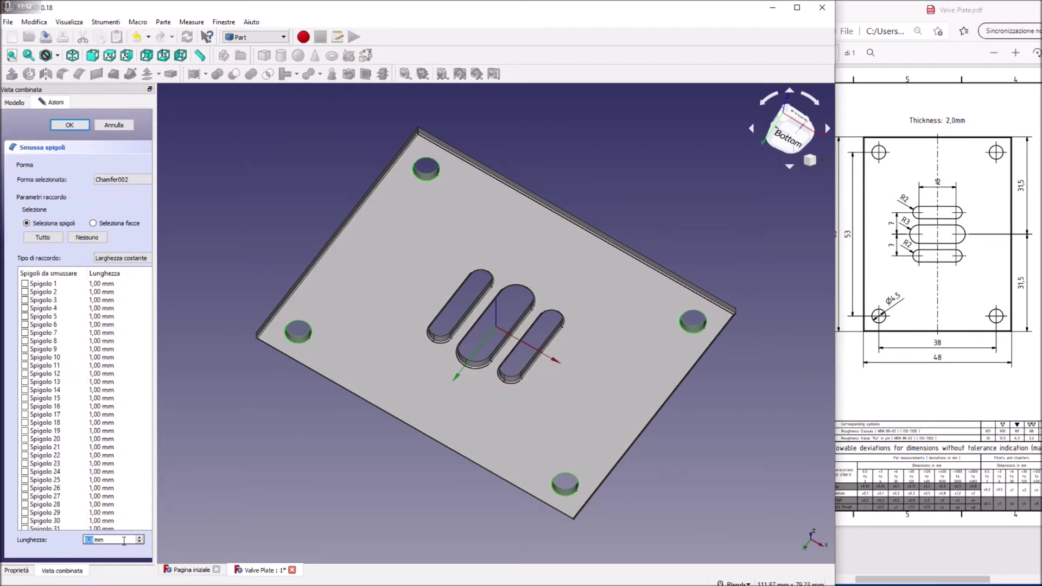
click(69, 125)
Return to the isometric view and select the whole plate.
mouse_move(591, 145)
middle_down()
mouse_move(576, 162)
mouse_move(559, 260)
middle_up()
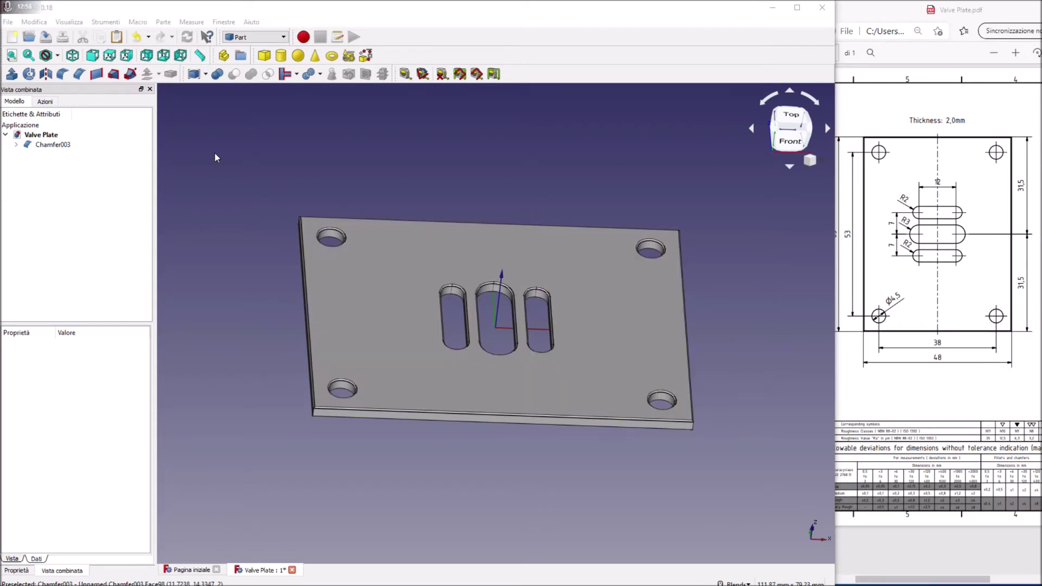
click(76, 57)
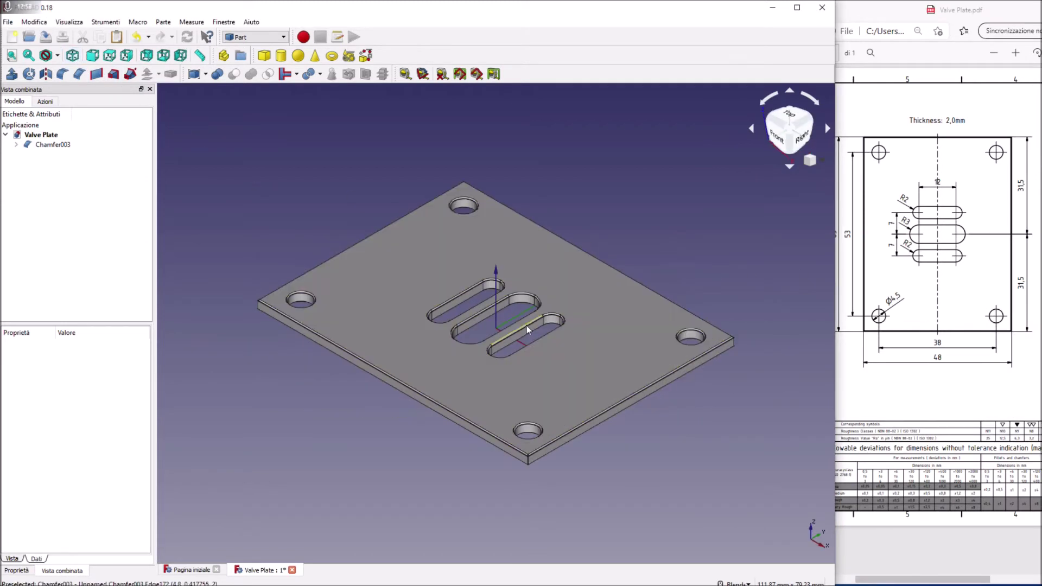
right_click(487, 266)
click(433, 258)
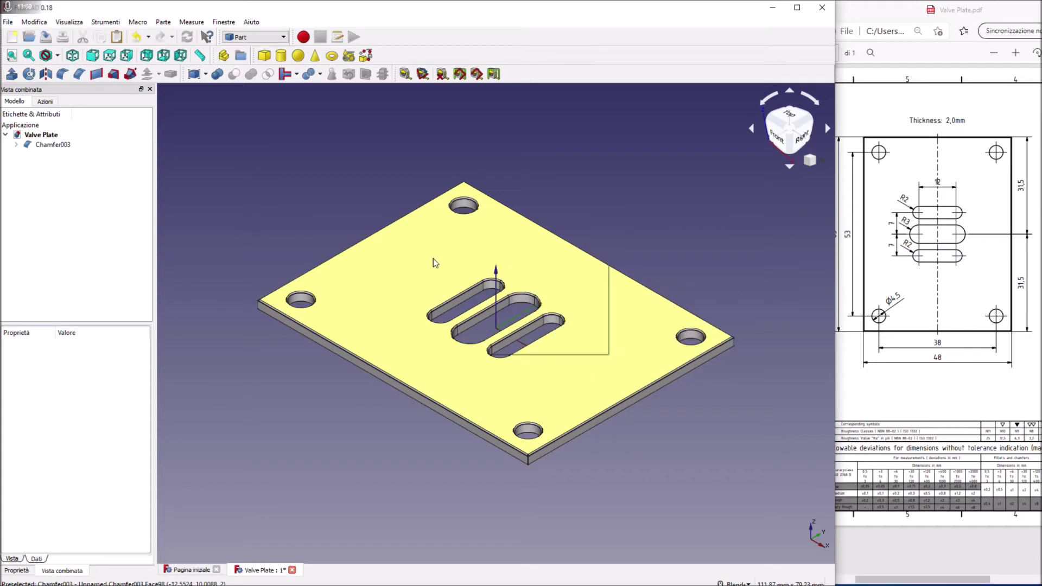
Give the plate the Rame copper material through its appearance settings.
right_click(433, 259)
click(470, 348)
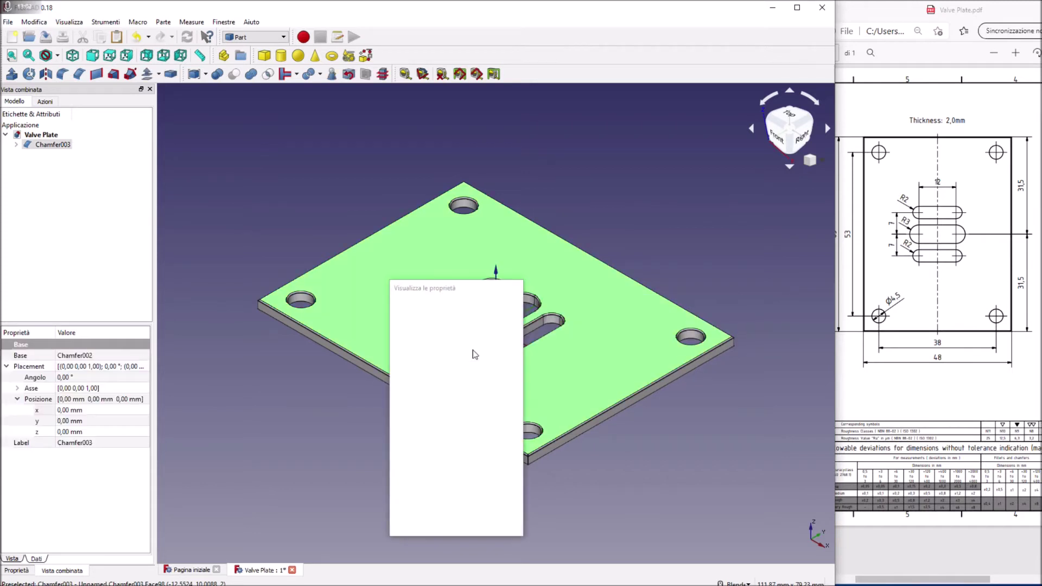
click(468, 357)
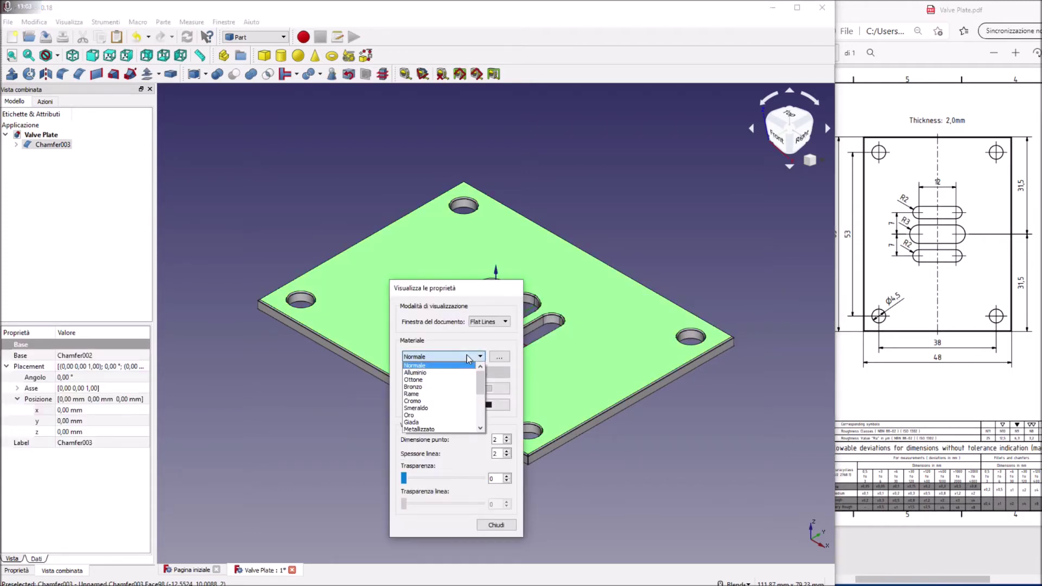
click(427, 394)
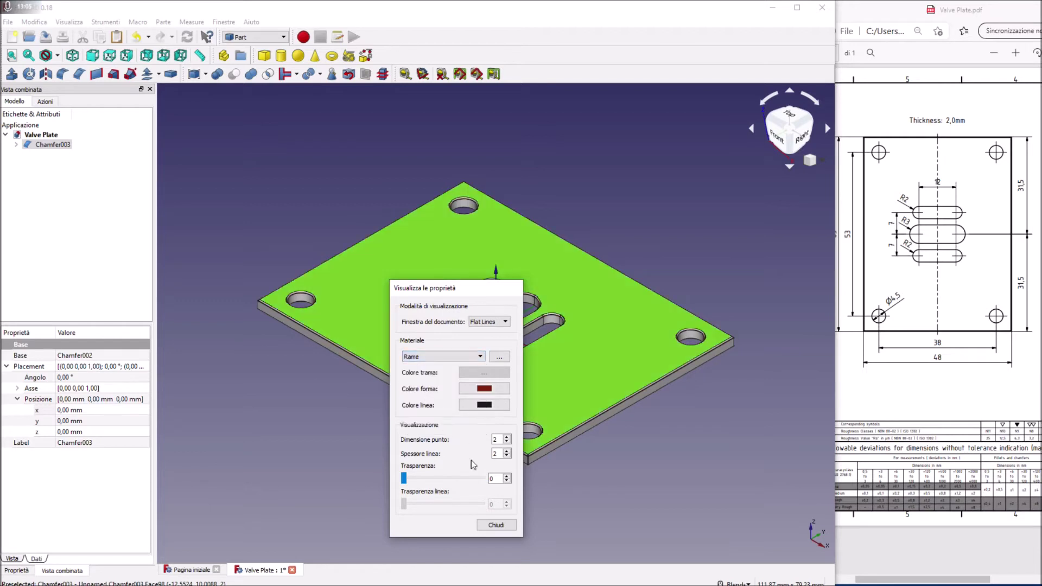
click(499, 525)
Return to isometric view, save the Valve Plate document and close it.
click(590, 502)
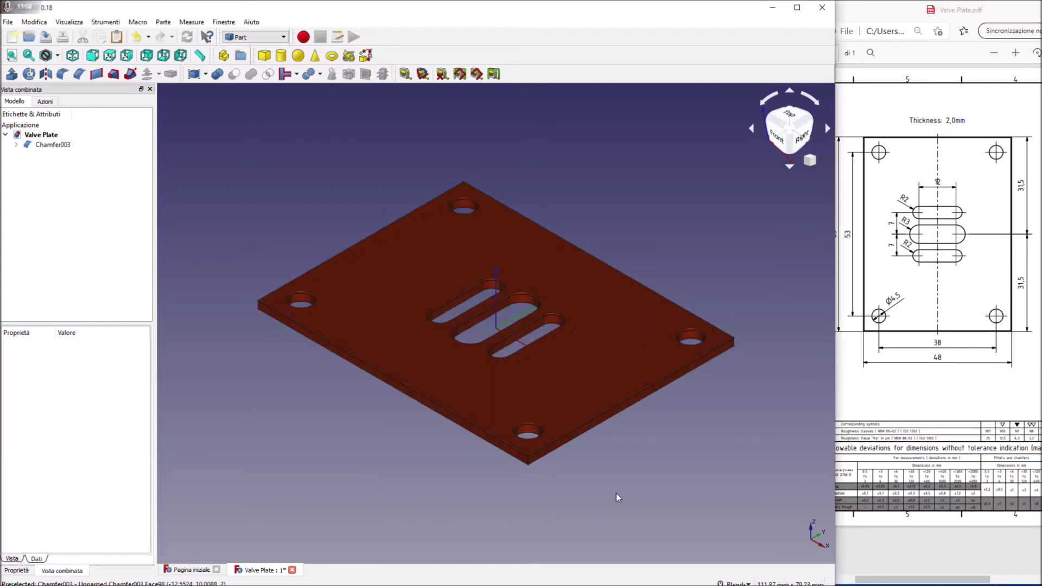
middle_drag(617, 493, 641, 434)
key(0)
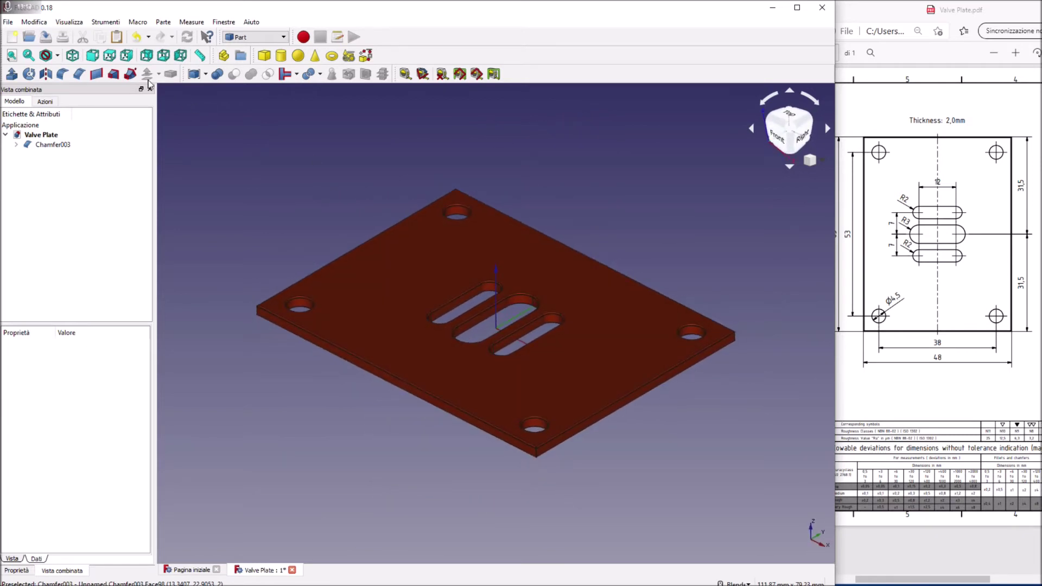
click(46, 37)
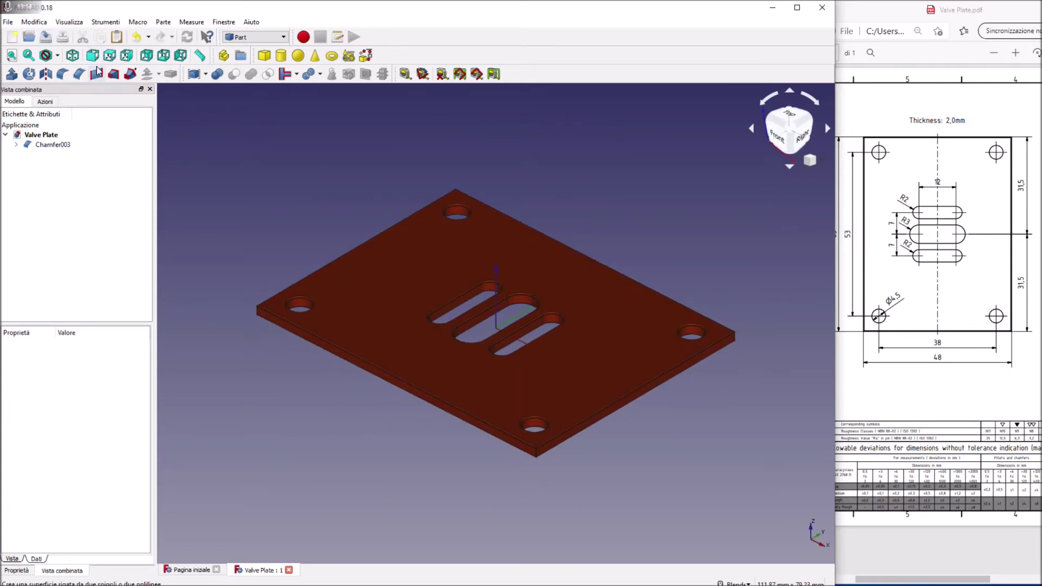
click(289, 569)
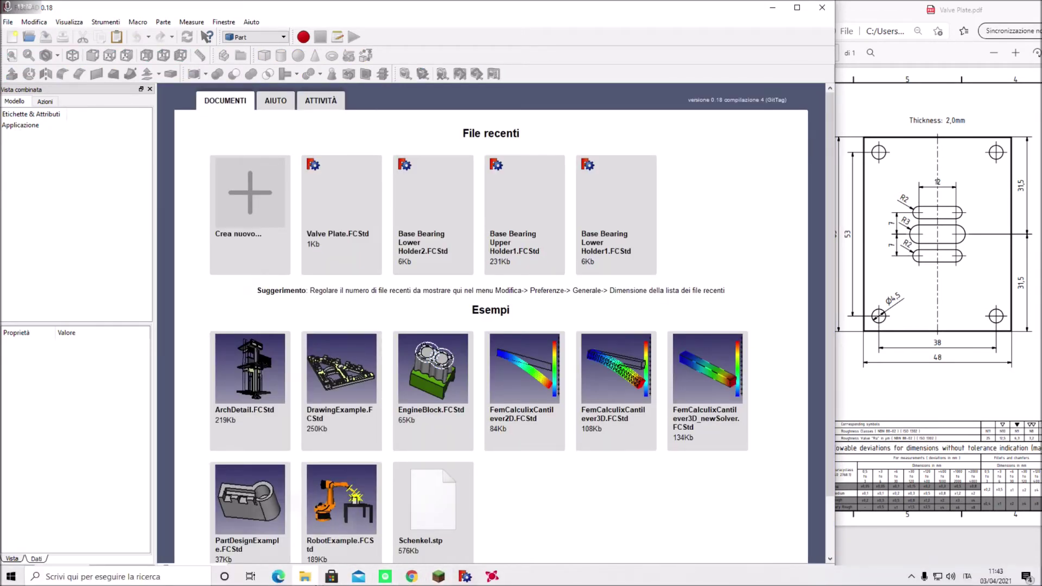
Move Valve Plate.pdf, .FCStd and the .FCStd1 backup into Fatti, then open Steamchest Cover.pdf.
click(305, 576)
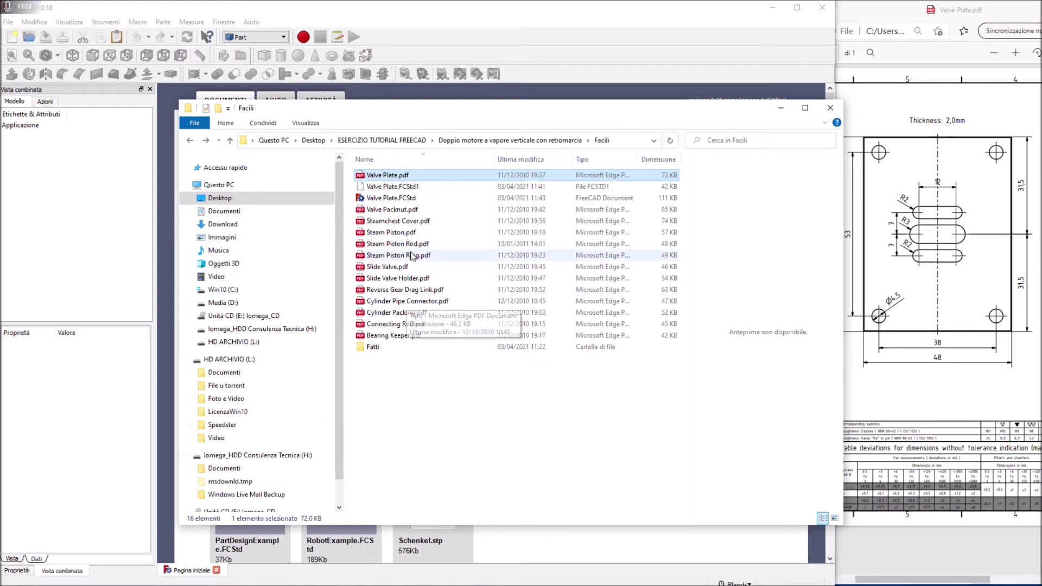
click(404, 198)
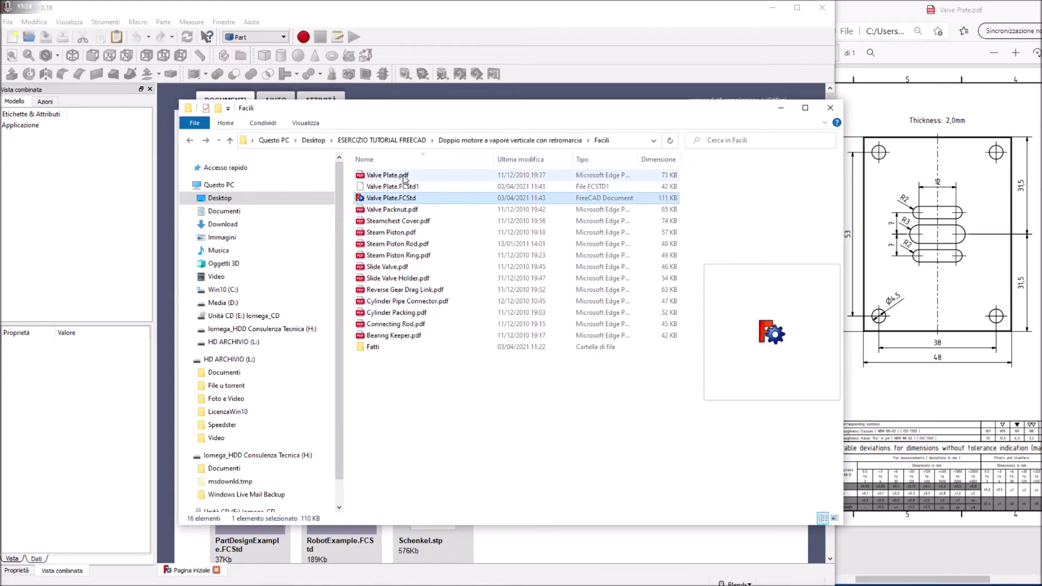
ctrl+click(404, 176)
drag(404, 176, 402, 348)
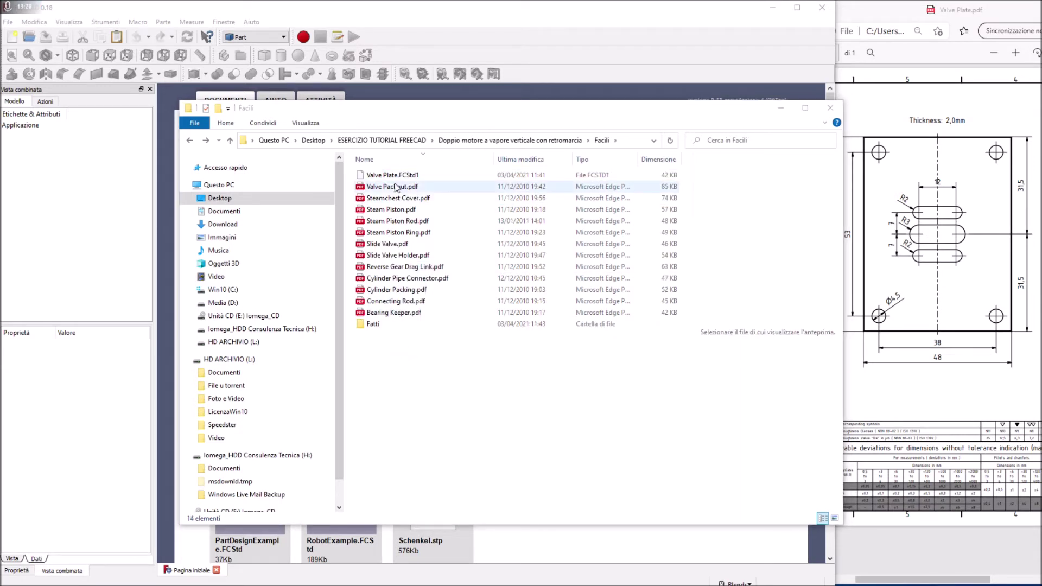
drag(413, 280, 380, 325)
click(395, 177)
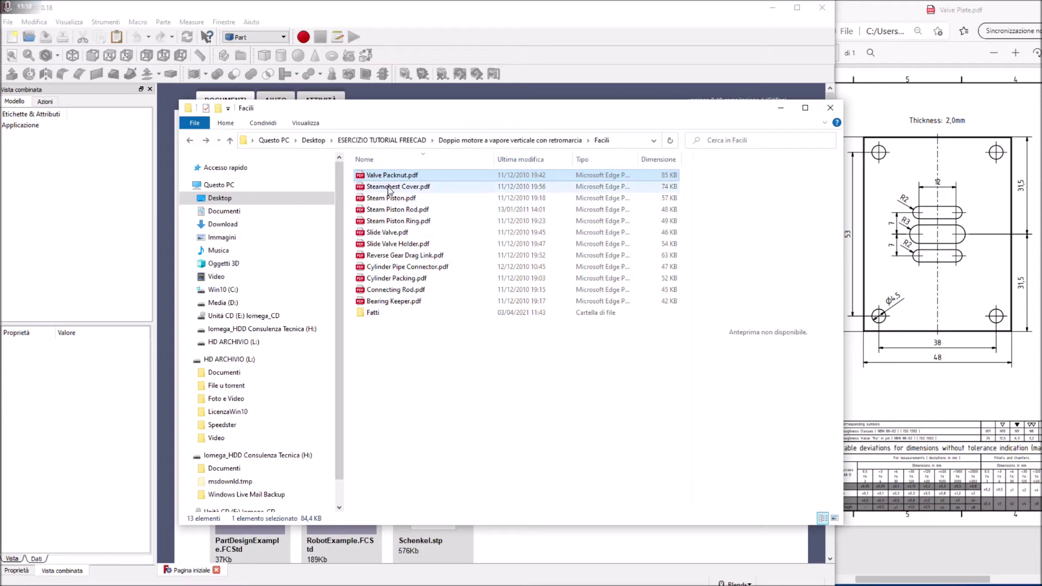
double_click(388, 187)
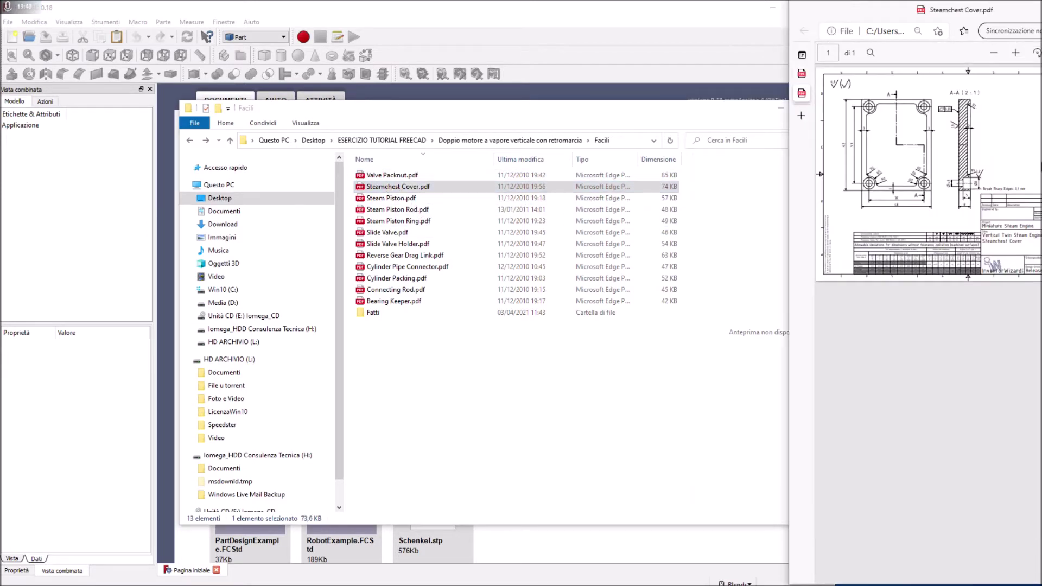
Zoom and rotate the Steamchest Cover drawing in Edge, ending on the whole sheet.
double_click(429, 185)
click(1016, 53)
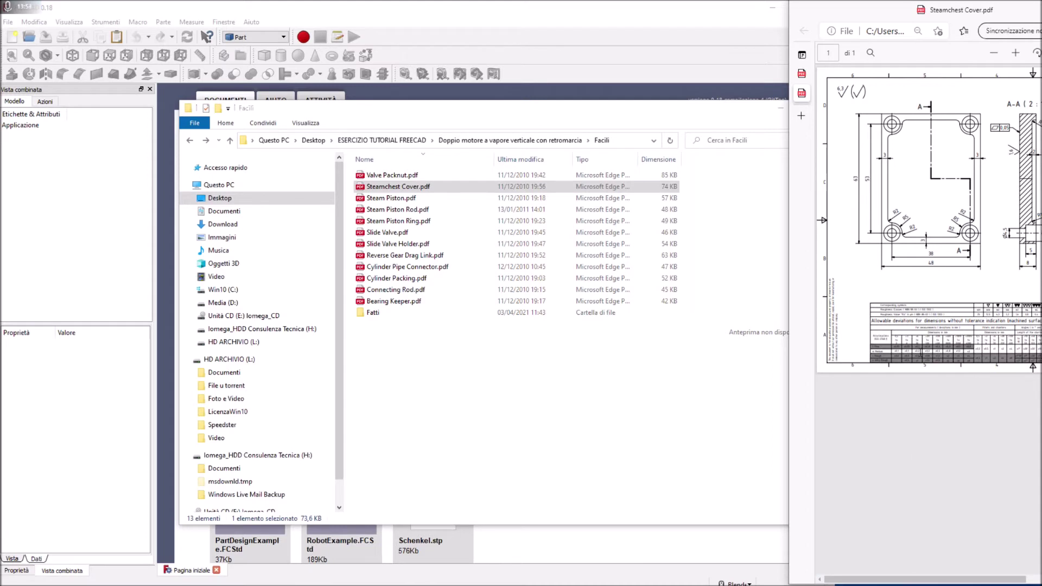
click(1016, 53)
click(1016, 53)
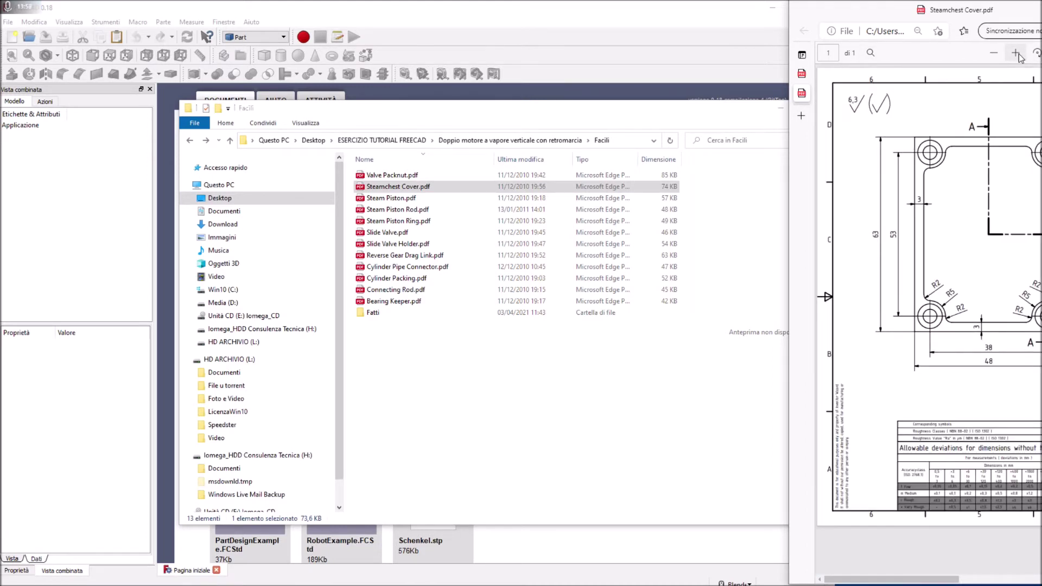
click(1036, 53)
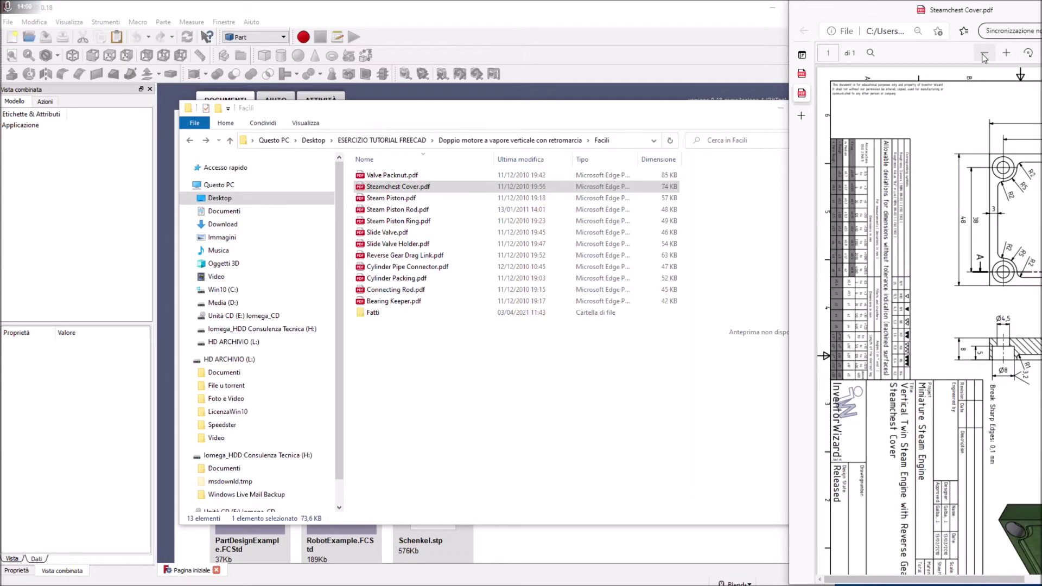
click(1028, 53)
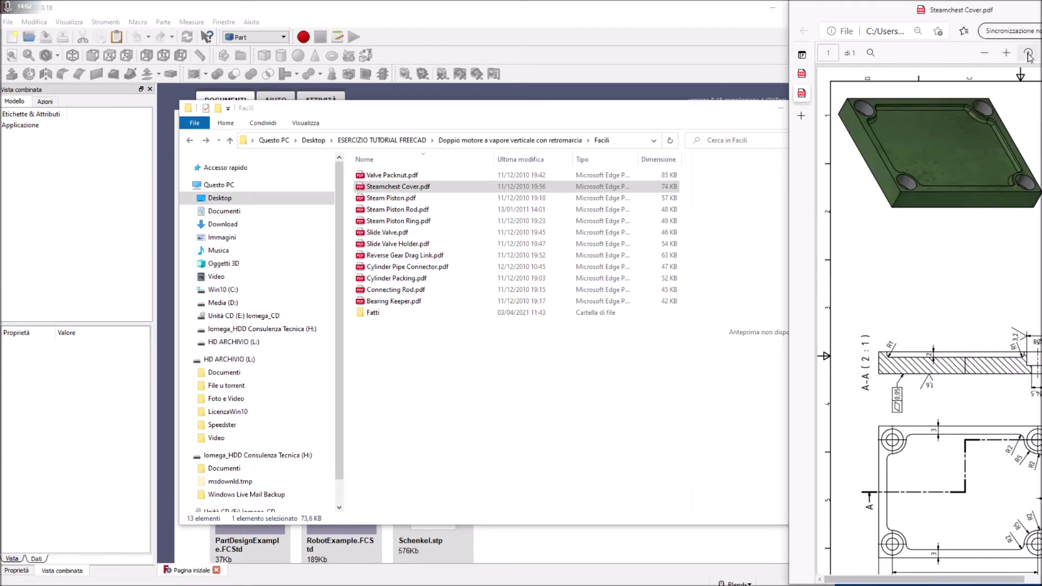
click(984, 53)
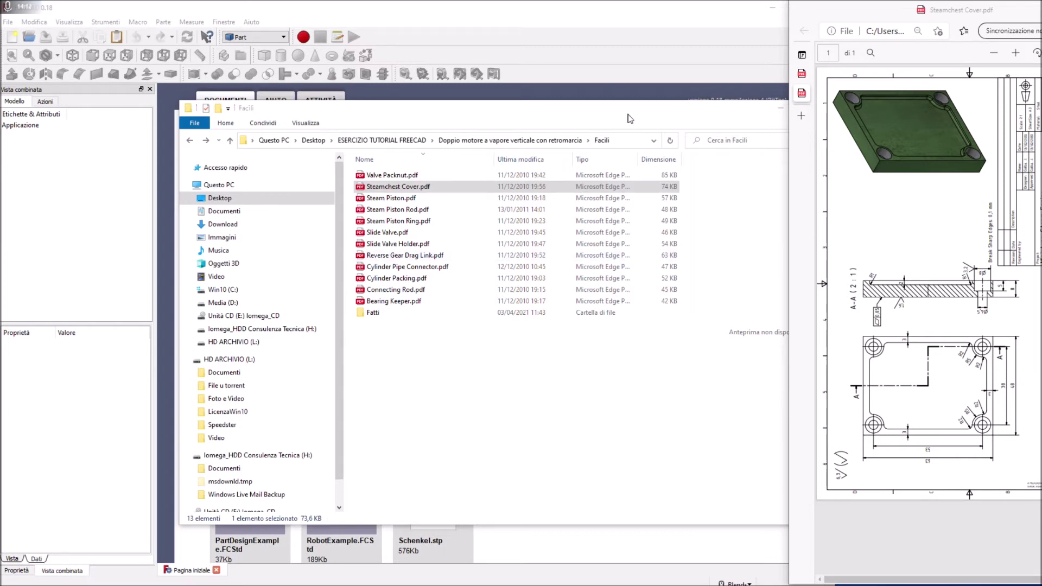
Copy the Steamchest Cover.pdf file name and close the file window.
click(383, 187)
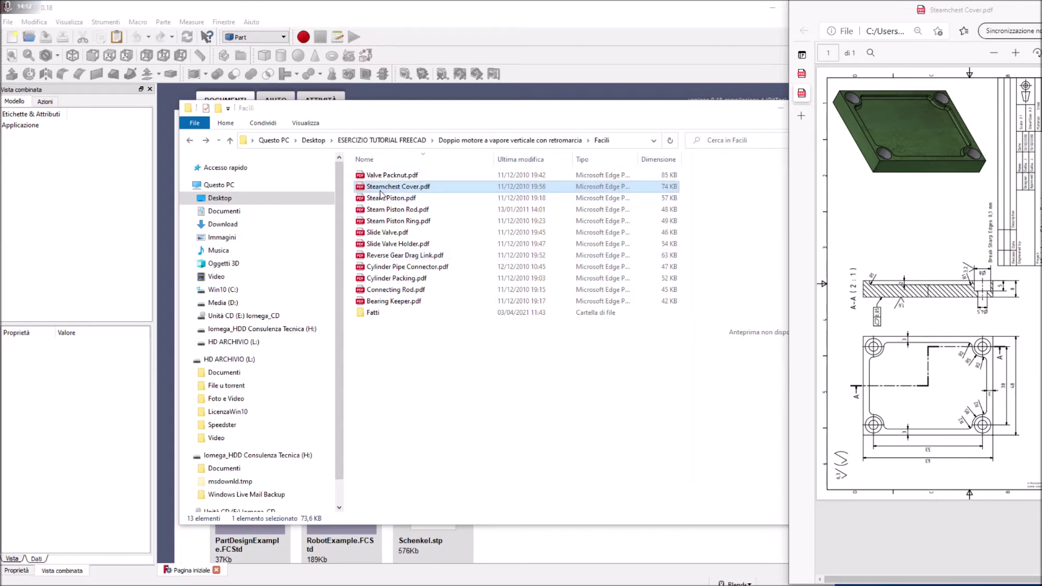
click(424, 187)
click(404, 187)
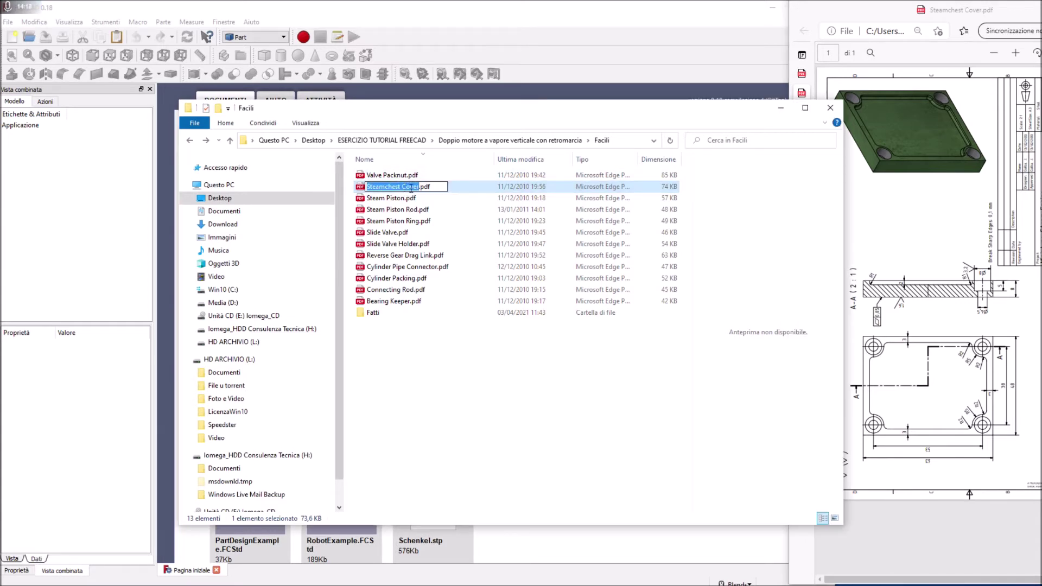
click(831, 108)
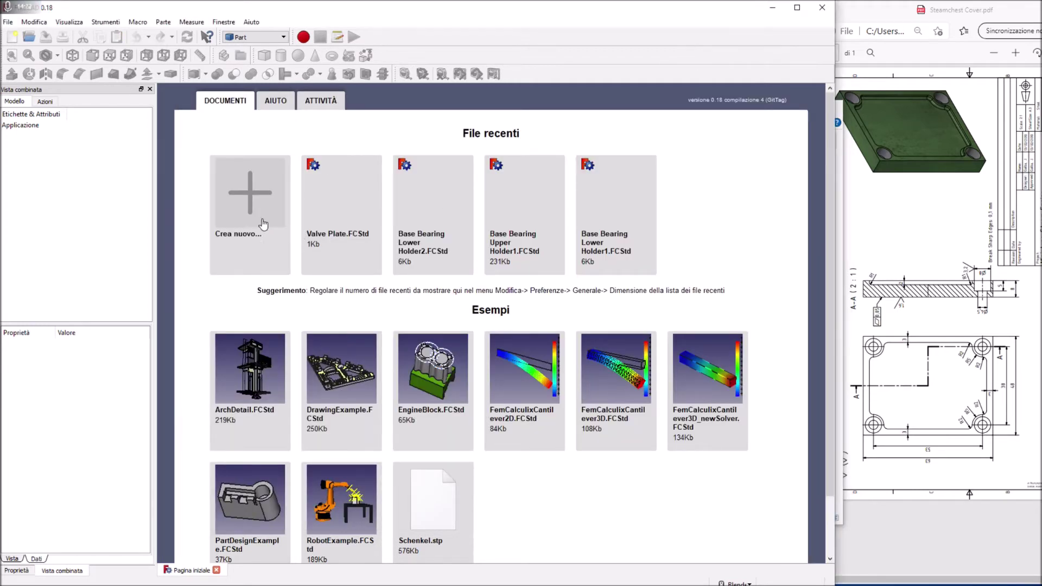
Create a new document and save it as Steamchest Cover in the Facili folder.
click(264, 222)
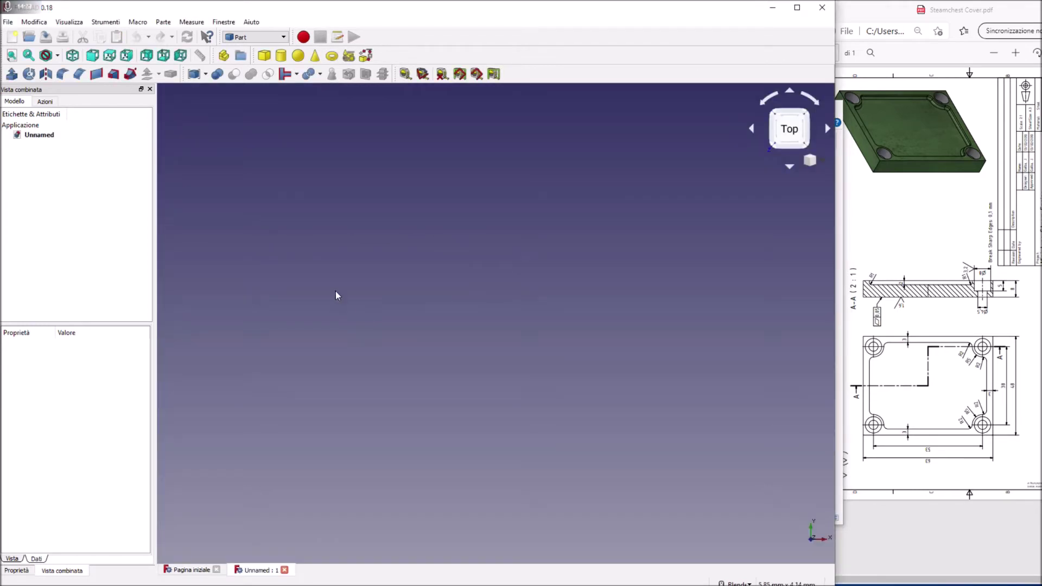
click(46, 38)
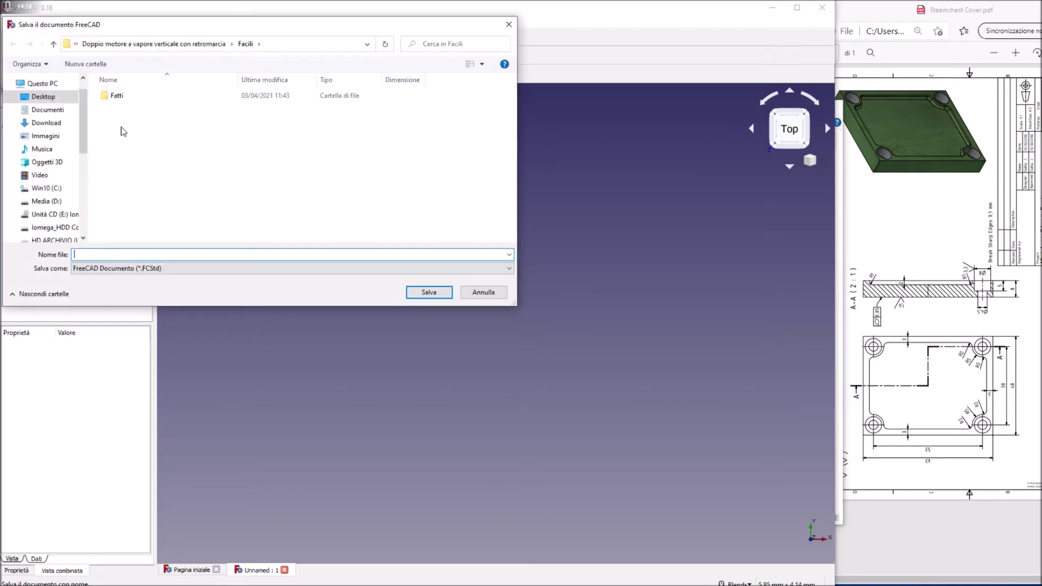
text(Steamchest Cover)
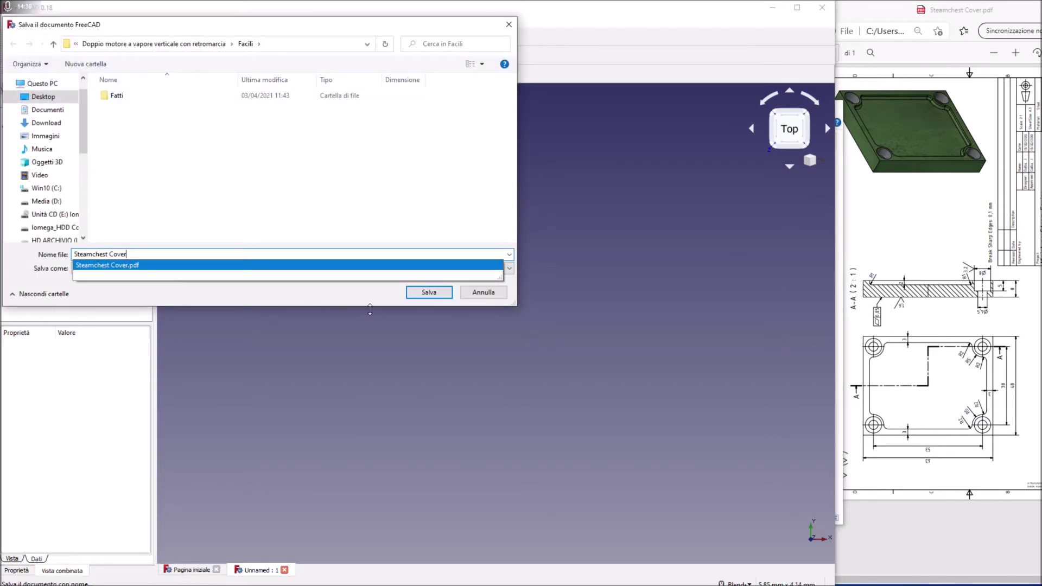
click(427, 293)
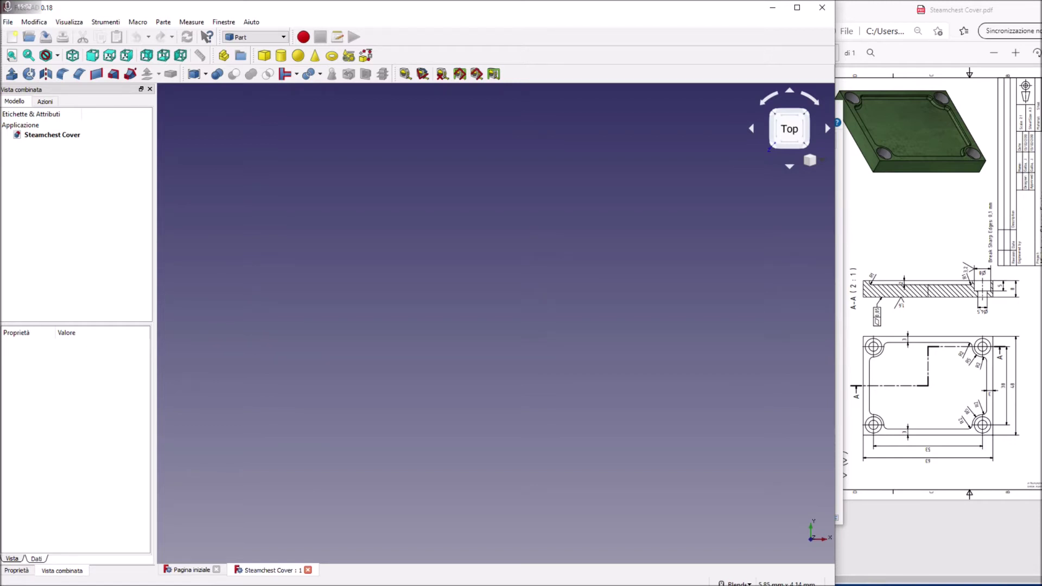
Show the origin axis cross, add a cube, and view it isometrically.
click(69, 23)
click(102, 177)
click(264, 56)
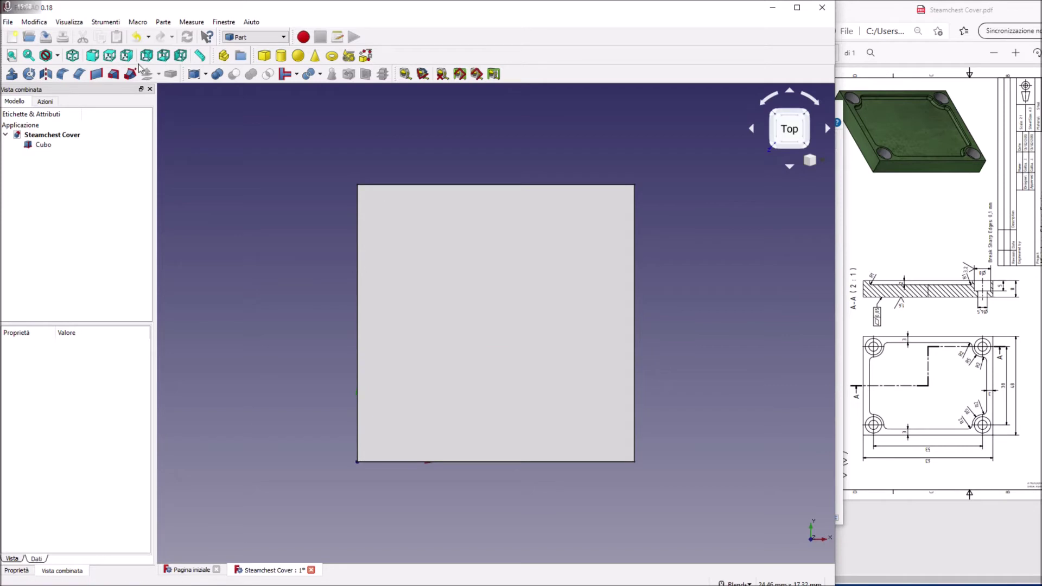
click(72, 55)
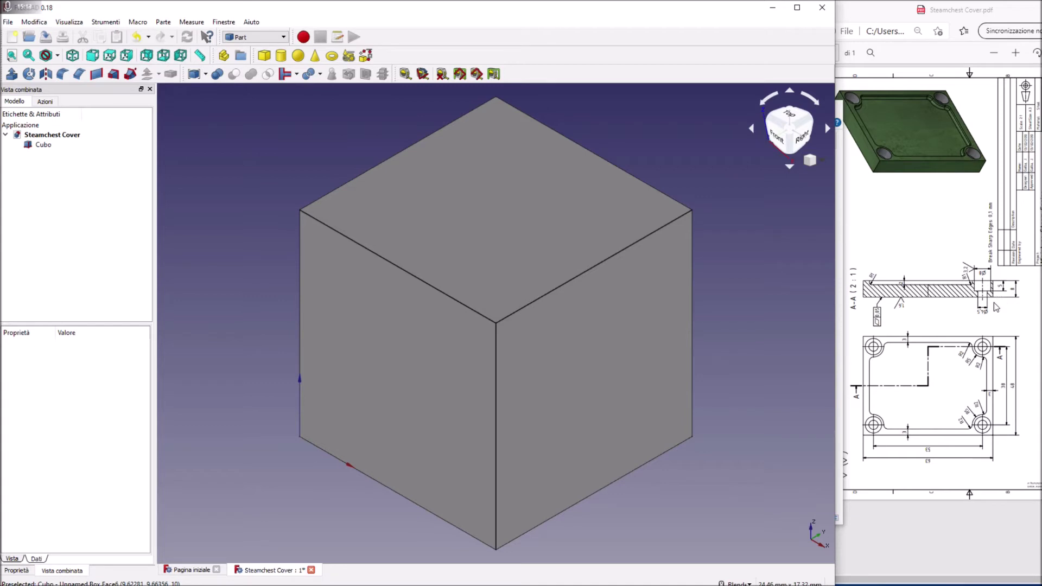
click(42, 145)
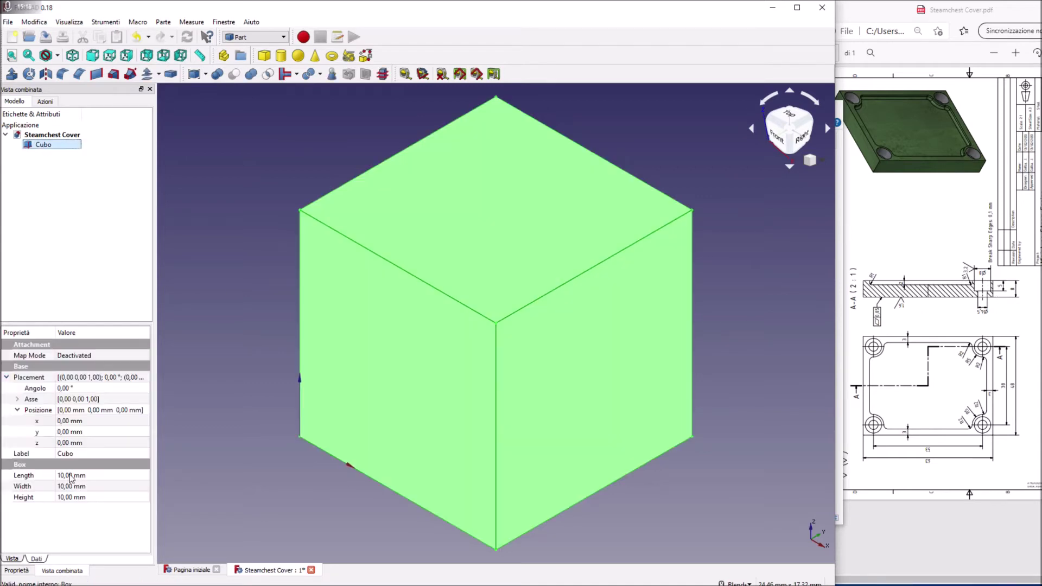
Set the cube's height to 8 mm, width to 48 mm and length to 63 mm.
click(70, 496)
text(7)
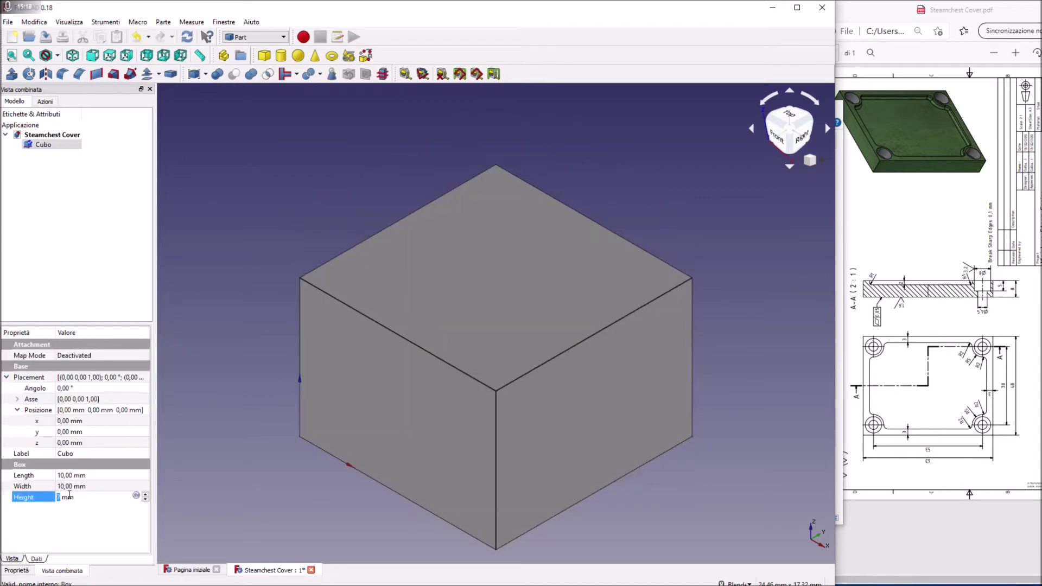
scroll(70, 496, up, 1)
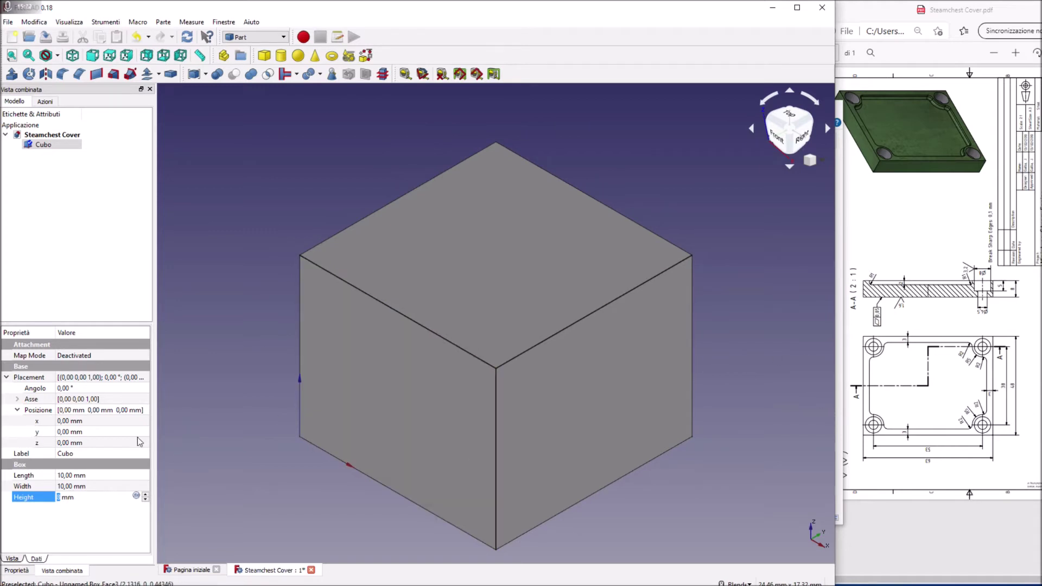
click(69, 486)
scroll(69, 486, up, 5)
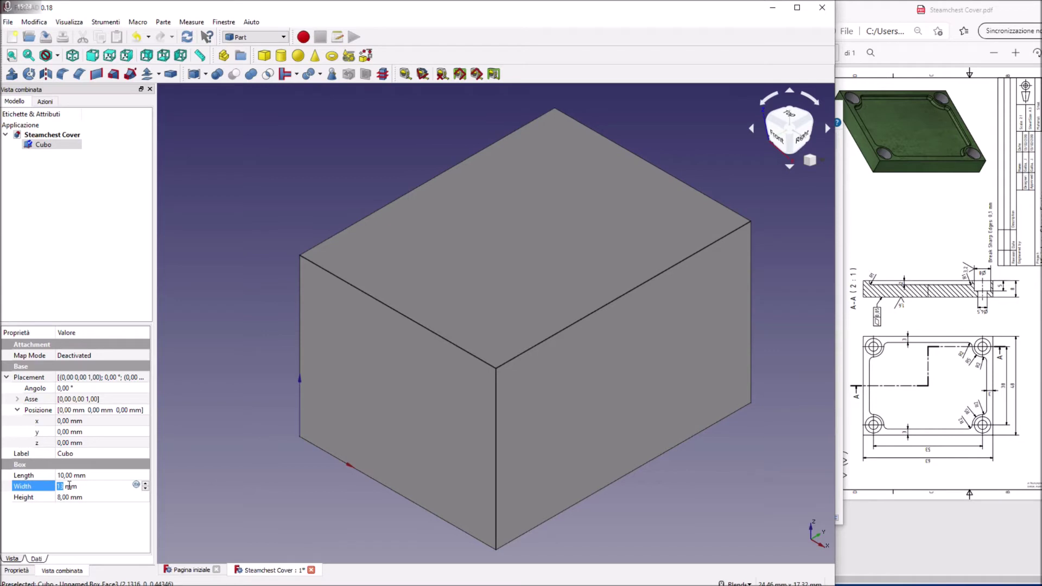
scroll(69, 485, up, 5)
scroll(69, 486, up, 5)
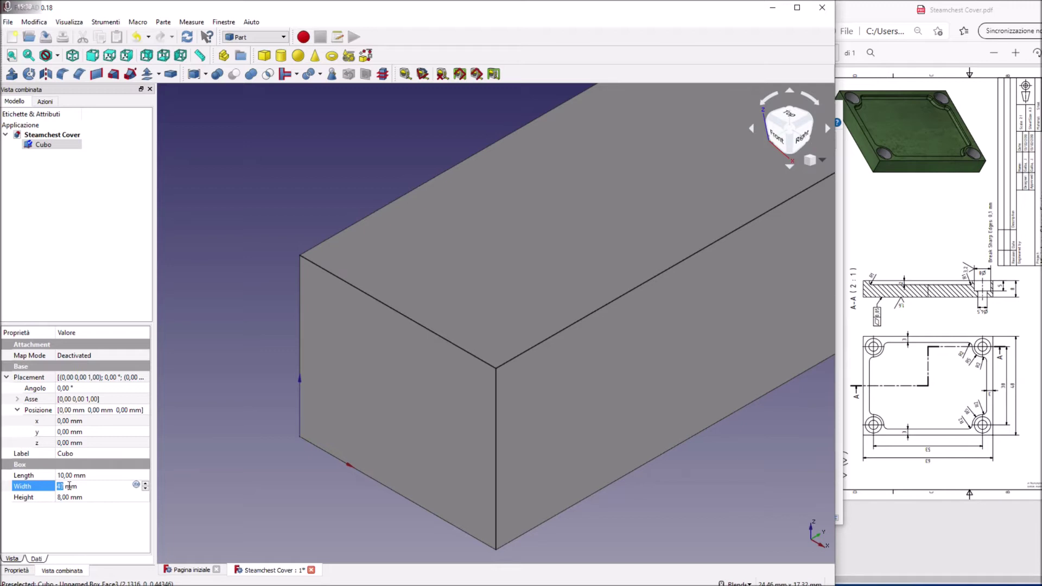
click(75, 476)
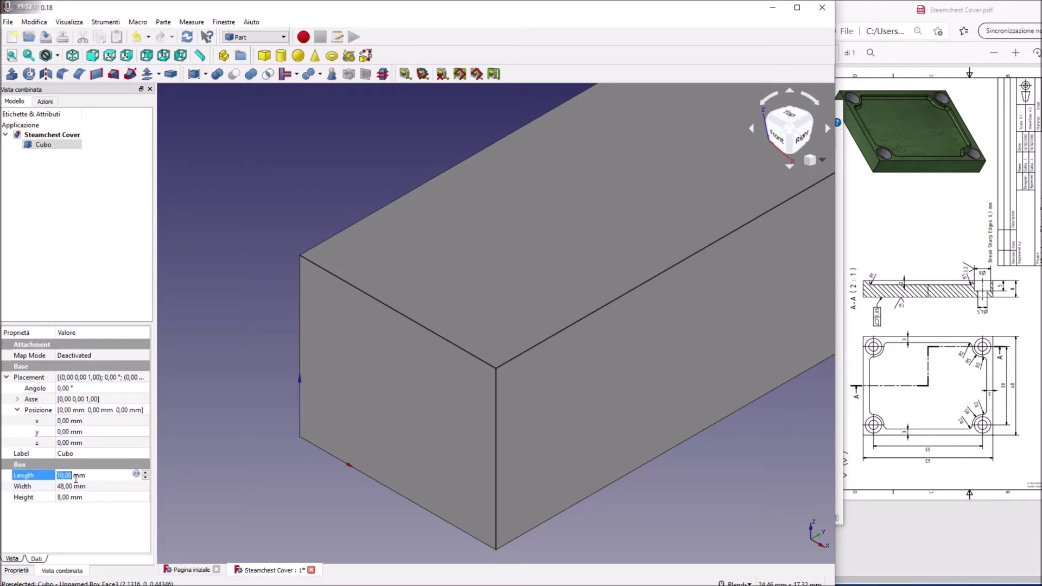
scroll(75, 477, up, 5)
scroll(75, 478, up, 5)
scroll(75, 478, up, 5)
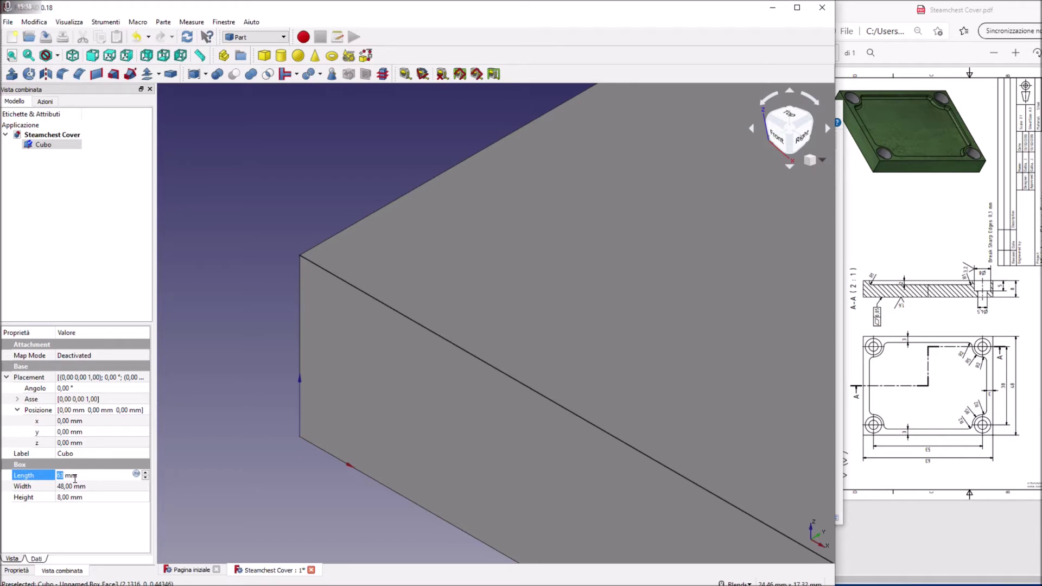
click(11, 54)
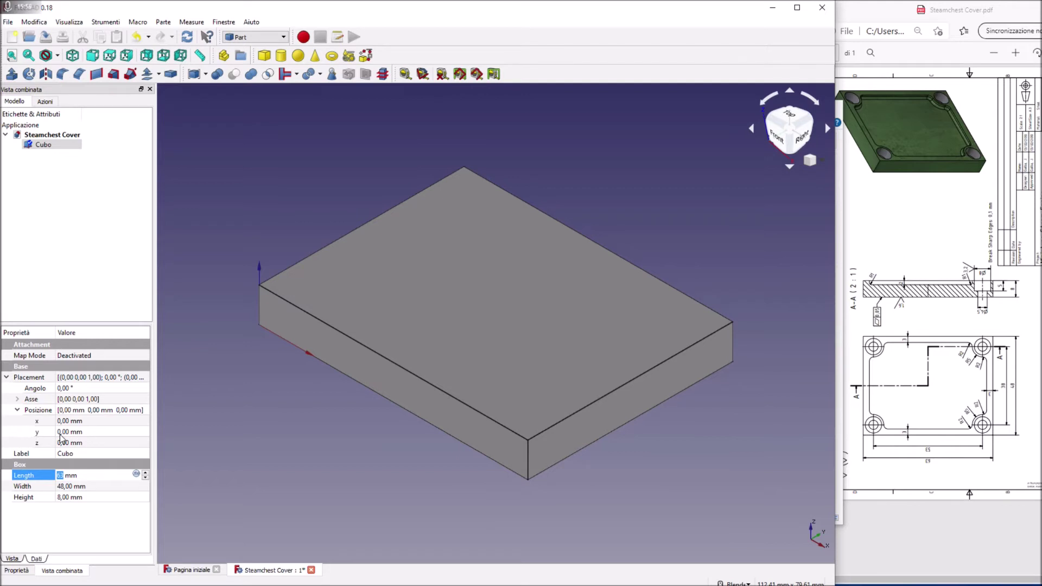
click(70, 432)
Position the box at y −24 mm and x −31,5 mm so it centres on the origin.
scroll(69, 430, down, 2)
scroll(69, 430, down, 4)
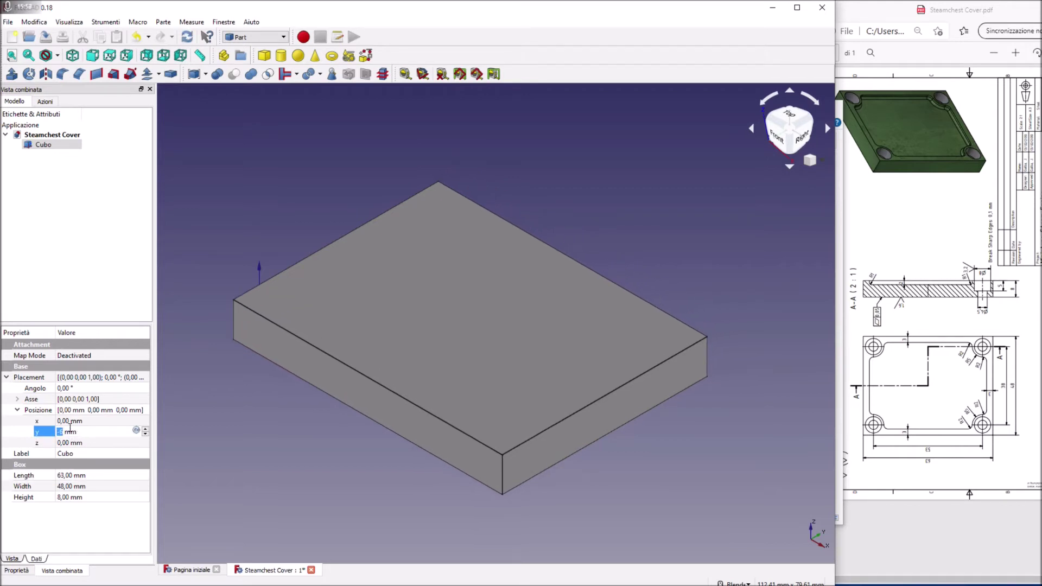
scroll(69, 429, down, 4)
scroll(70, 429, down, 4)
scroll(70, 429, down, 2)
scroll(70, 429, down, 2)
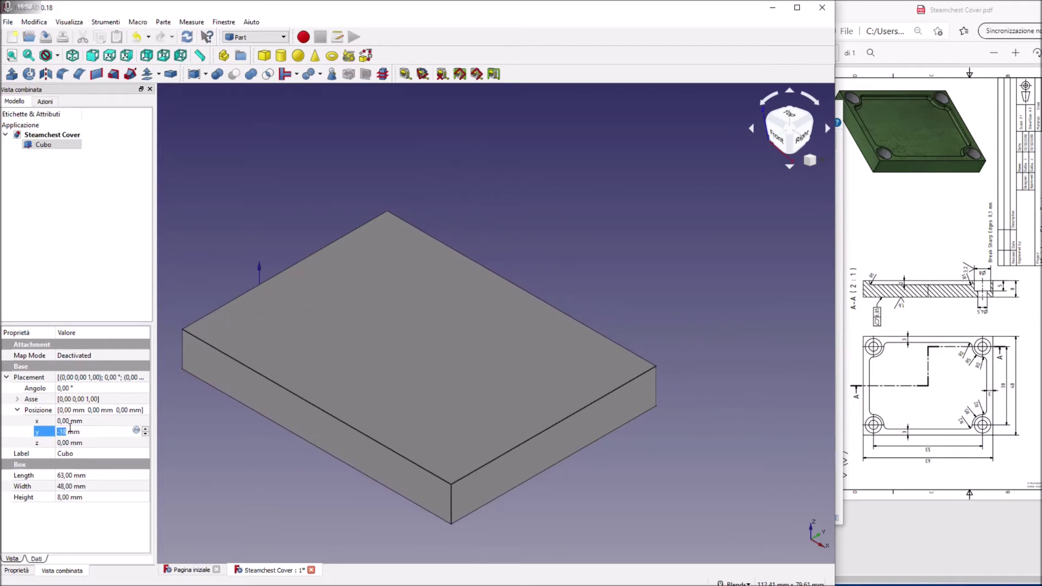
scroll(70, 428, down, 2)
scroll(69, 428, down, 2)
scroll(69, 429, down, 2)
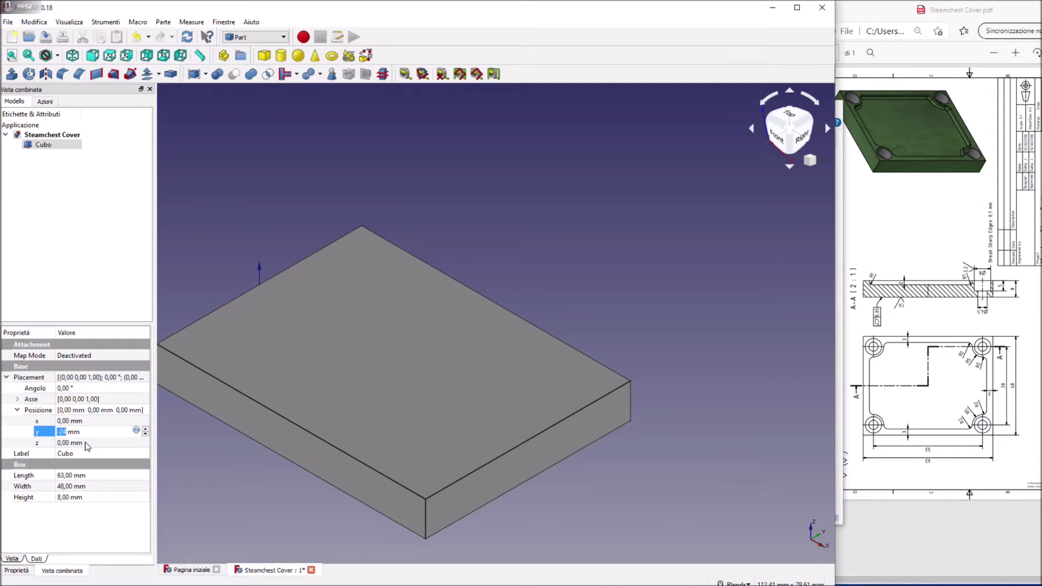
click(80, 422)
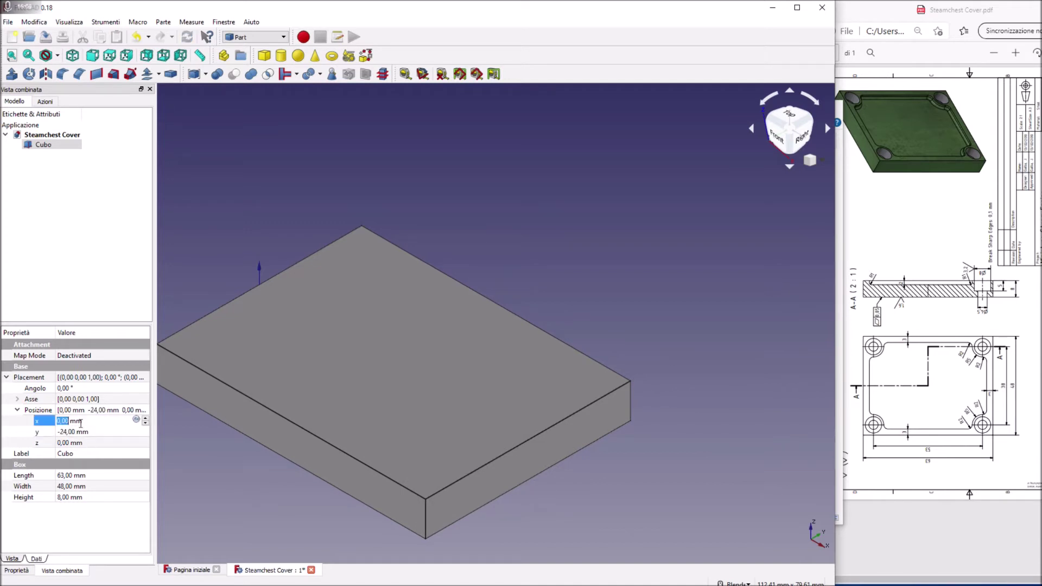
text(31,5)
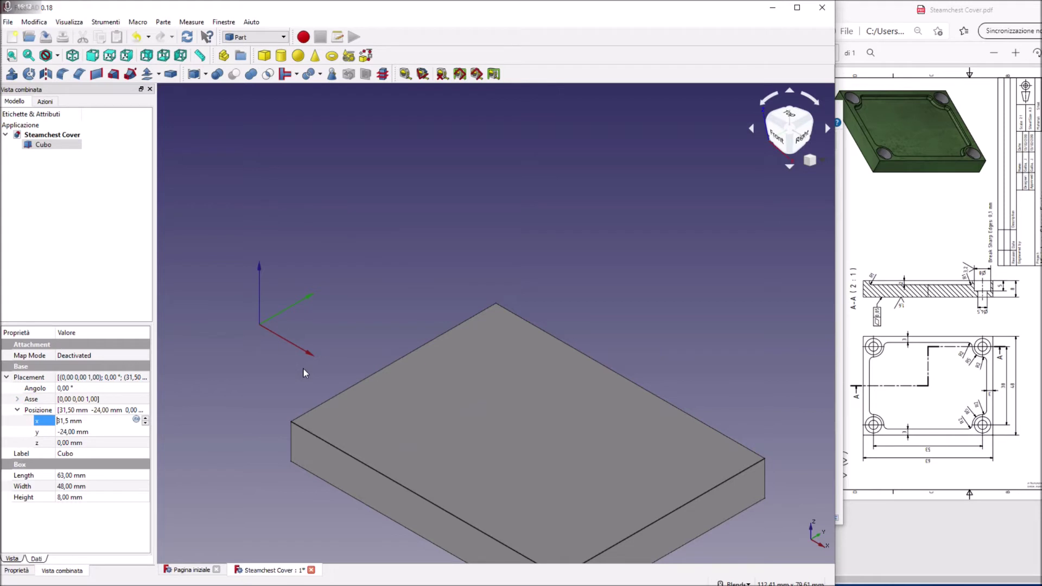
text(-)
click(8, 58)
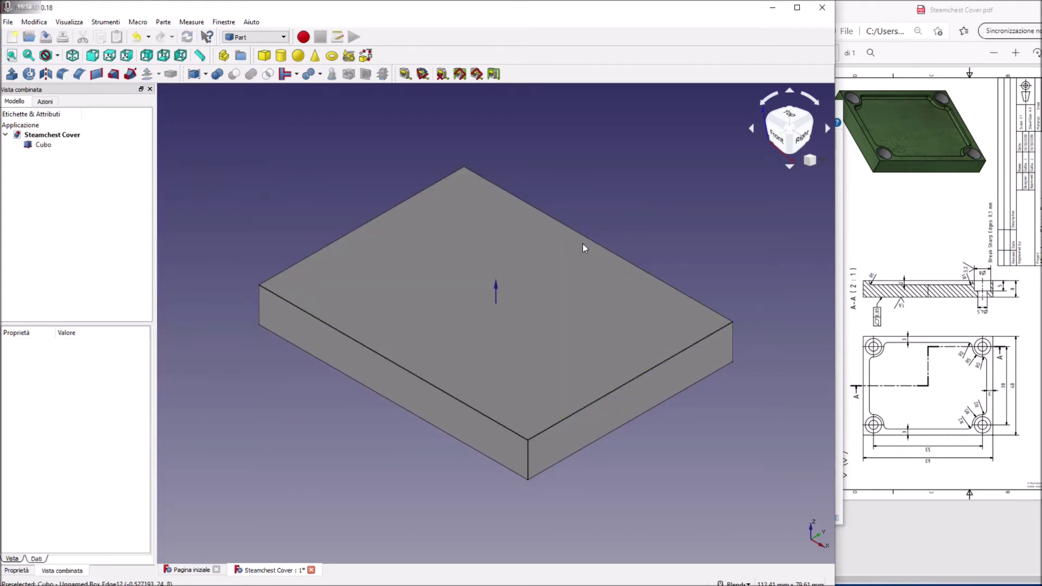
click(391, 291)
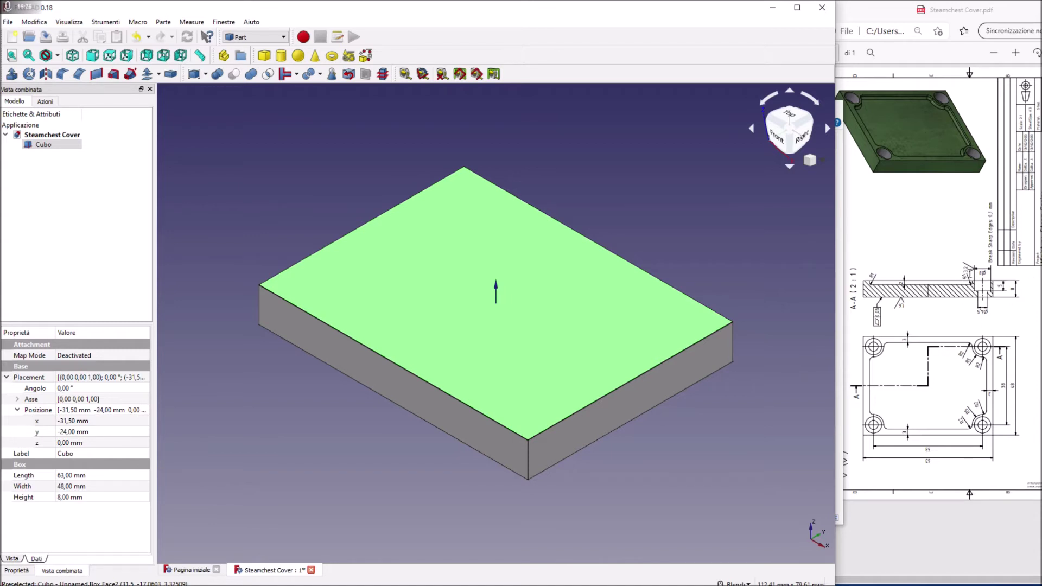
Add a cylinder and hide the Cubo box.
click(281, 57)
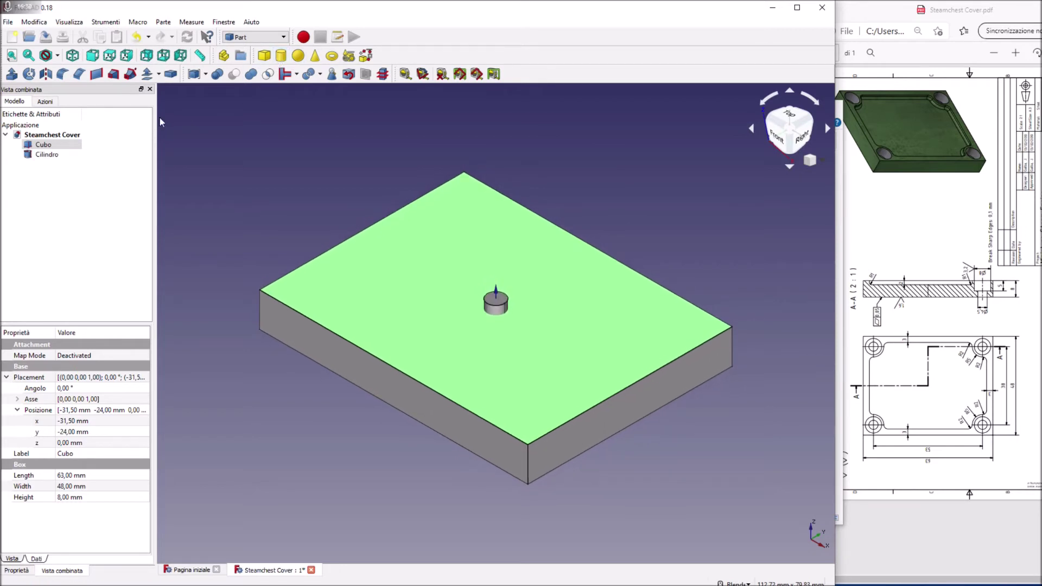
click(35, 156)
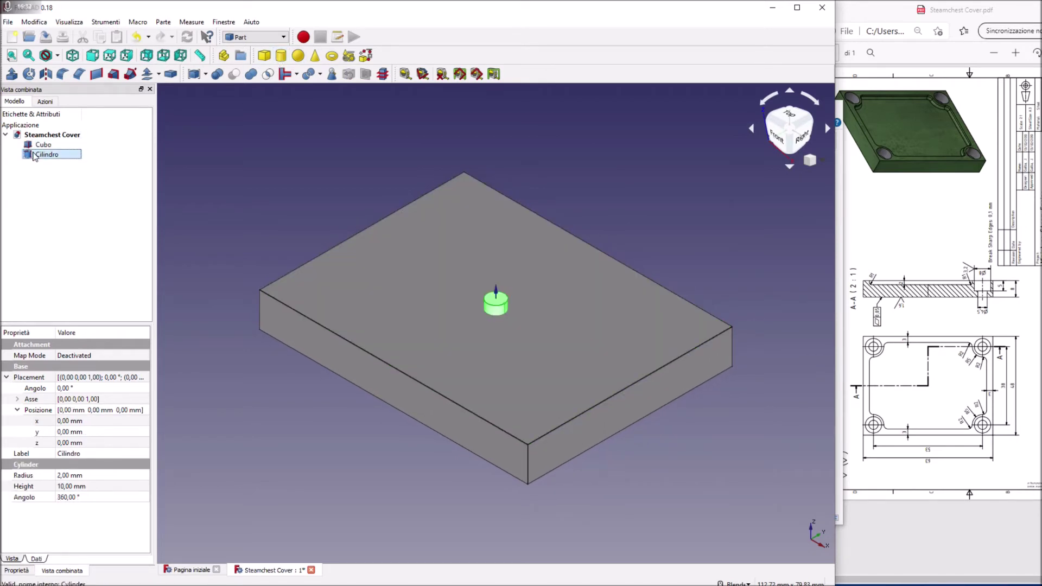
click(49, 146)
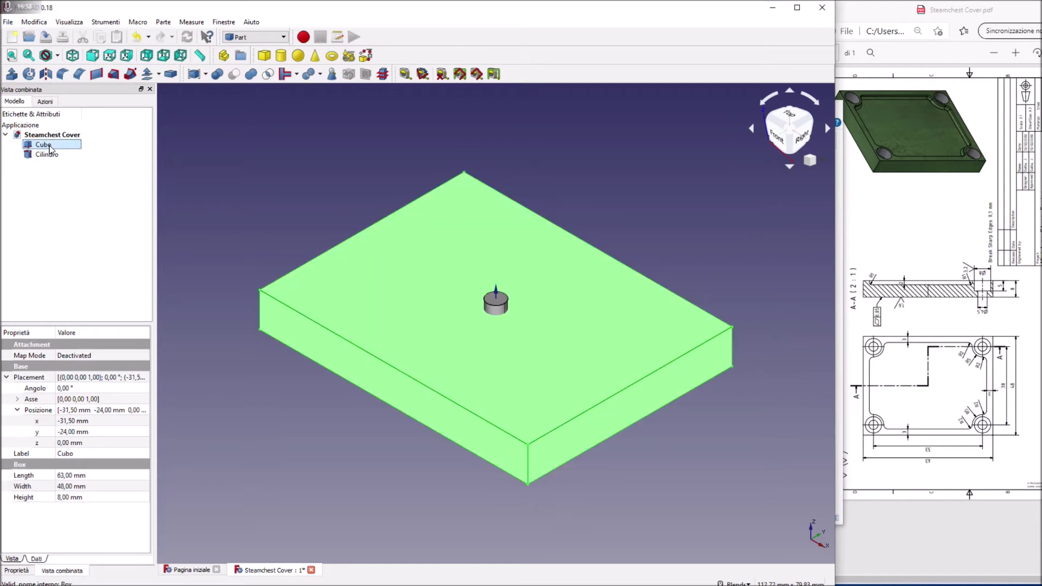
key(space)
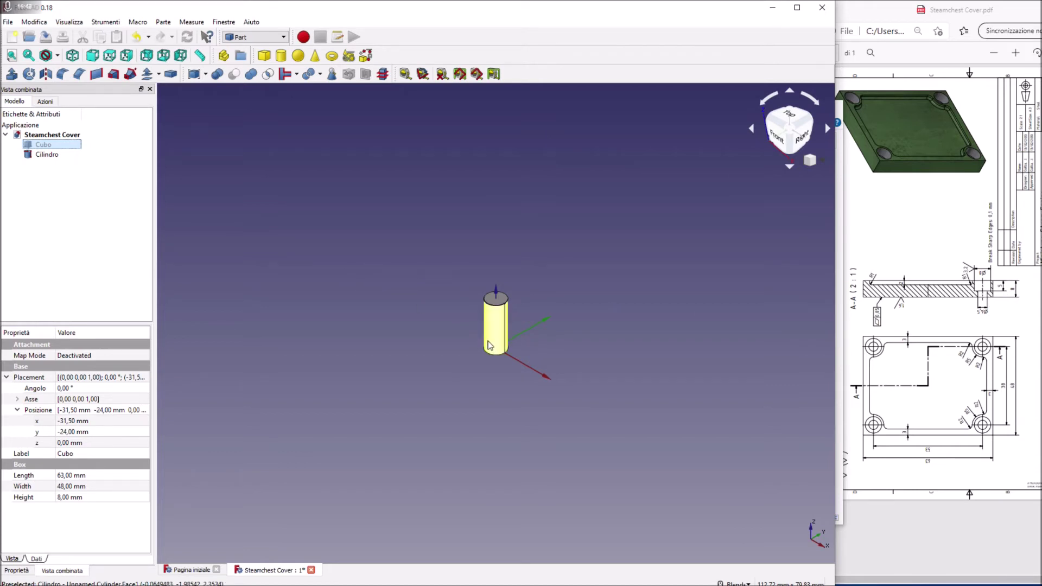
Set the cylinder's radius to 2,25 mm and reduce its height.
click(54, 154)
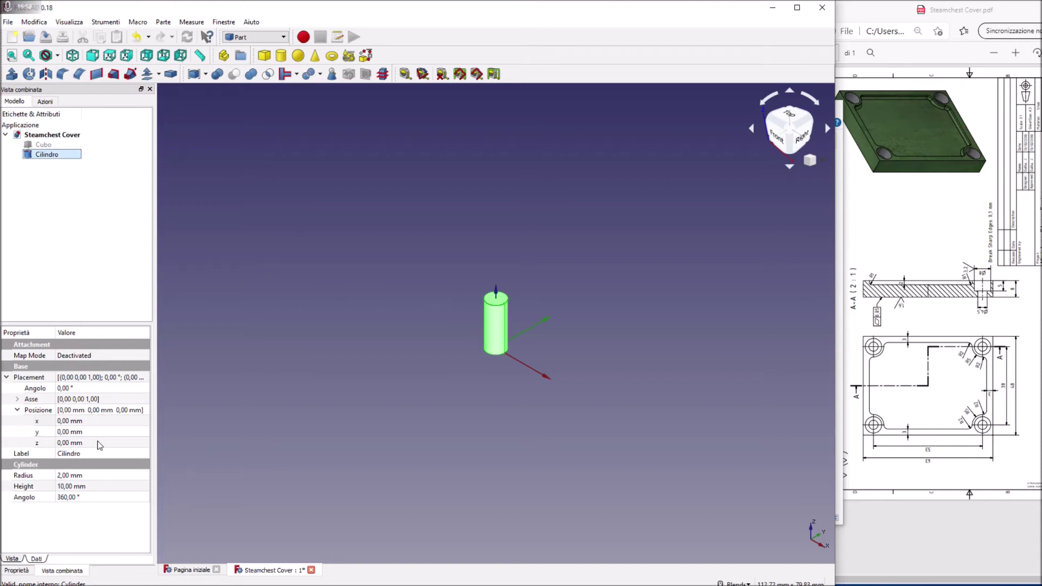
click(71, 476)
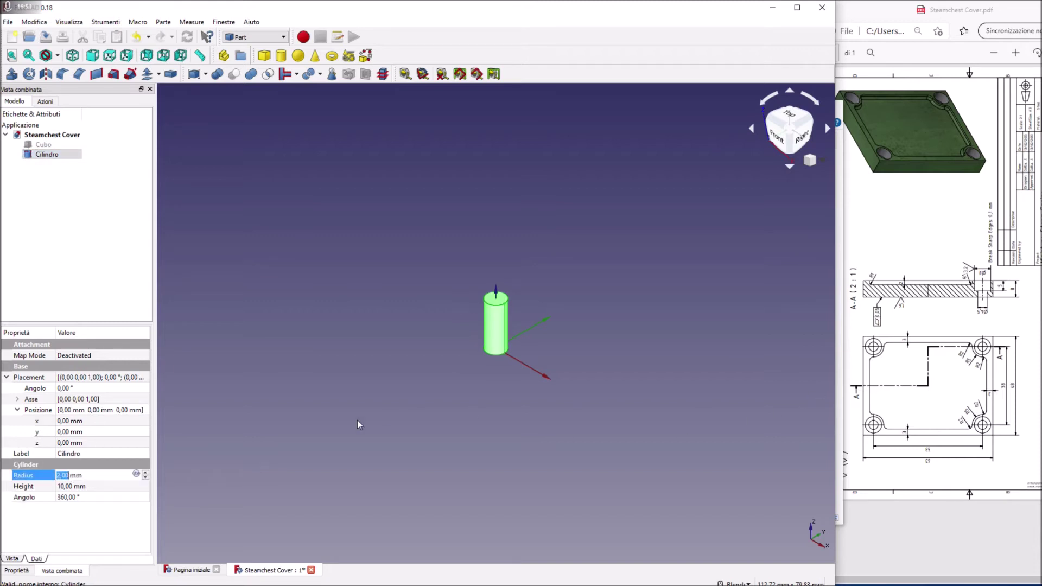
text(2,25)
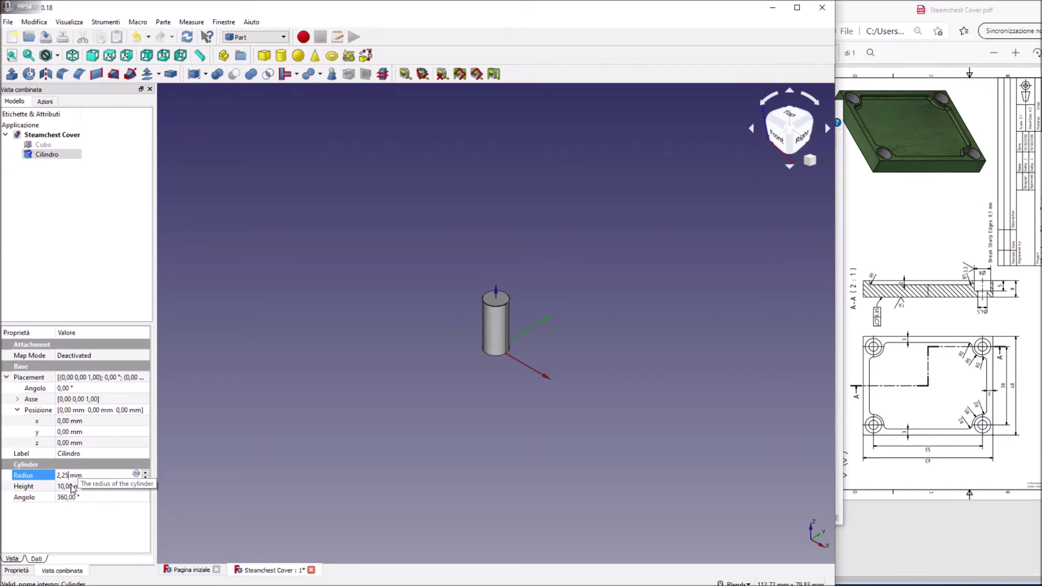
click(71, 486)
scroll(71, 486, down, 2)
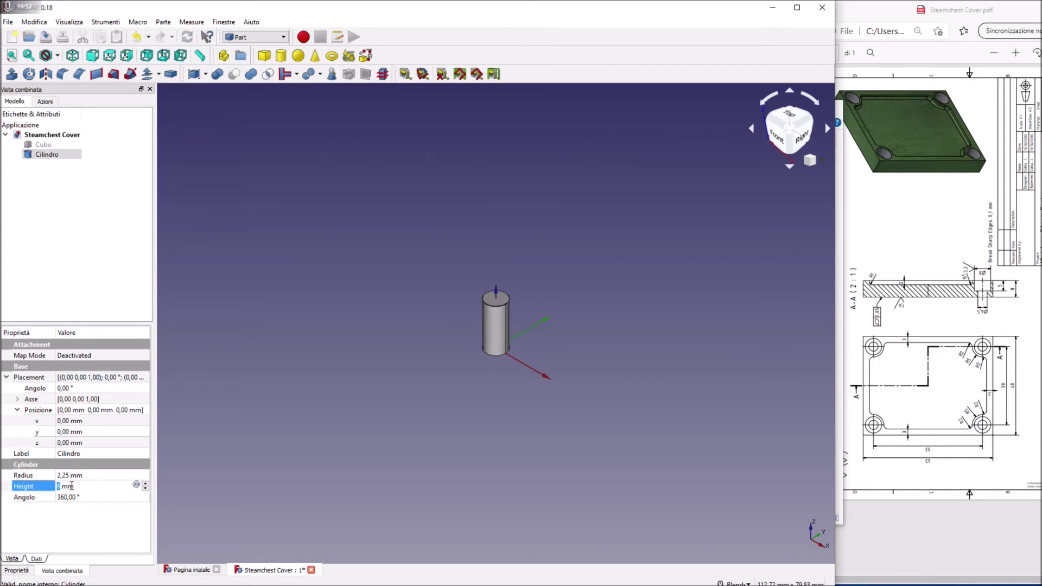
scroll(70, 486, down, 2)
scroll(69, 487, down, 1)
scroll(69, 487, down, 1)
click(214, 295)
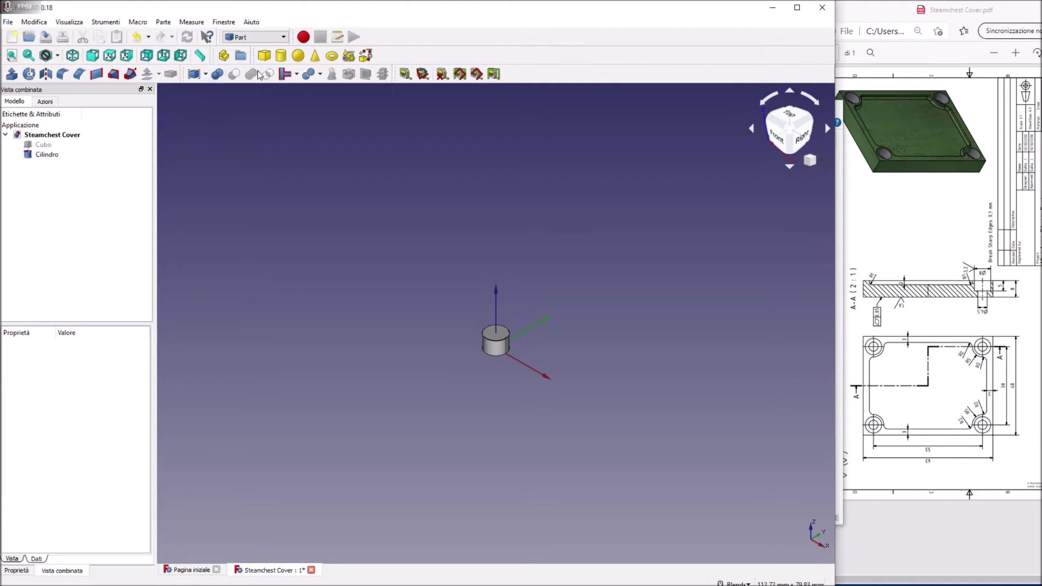
click(281, 56)
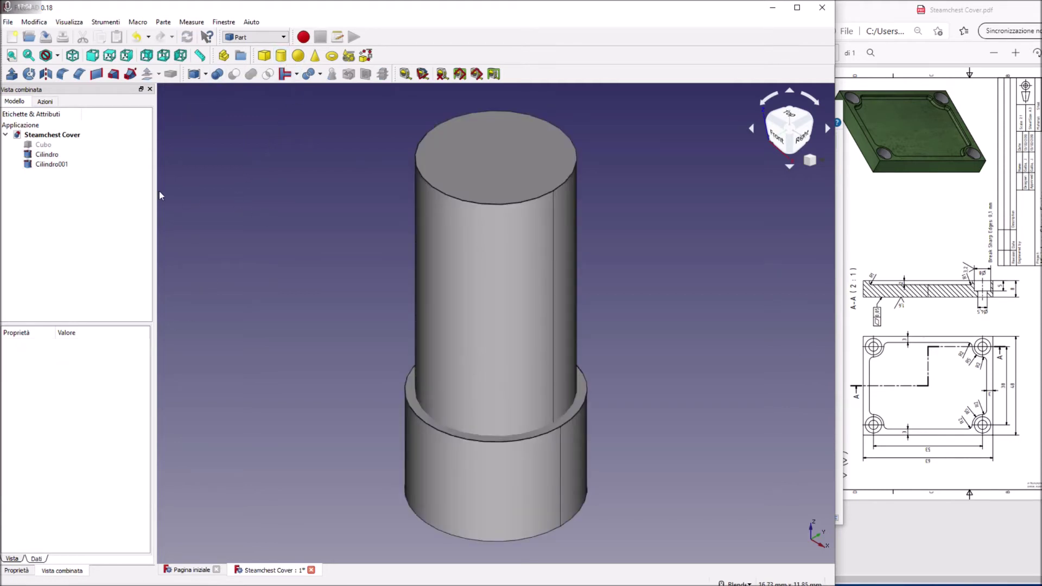
Give the second cylinder a 4 mm radius and 5 mm height.
click(51, 157)
click(464, 283)
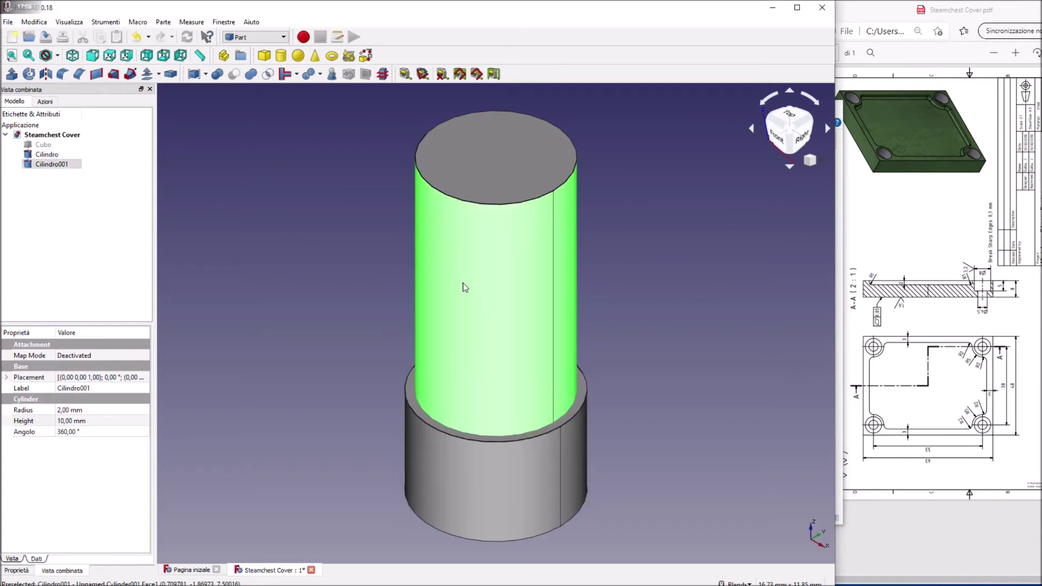
click(84, 410)
text(54)
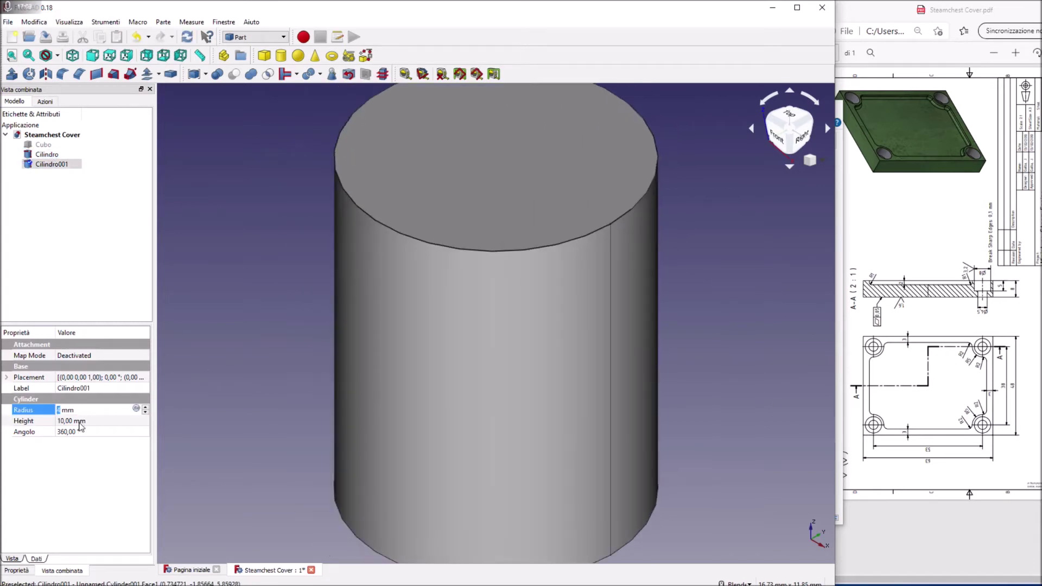
click(80, 420)
text(5)
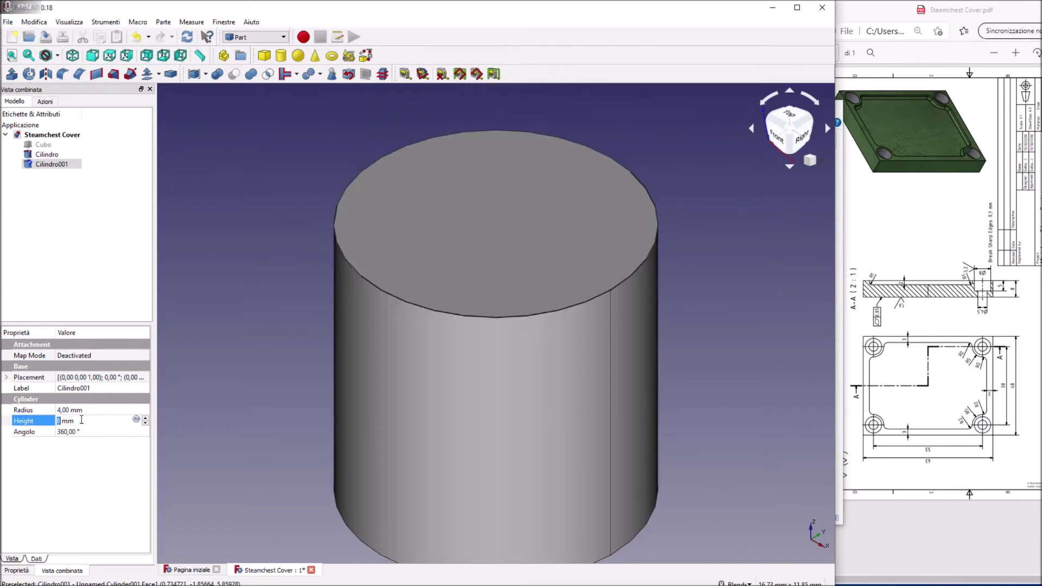
Raise the second cylinder to z 3 mm and fuse both cylinders into a Fusion.
click(6, 378)
click(17, 410)
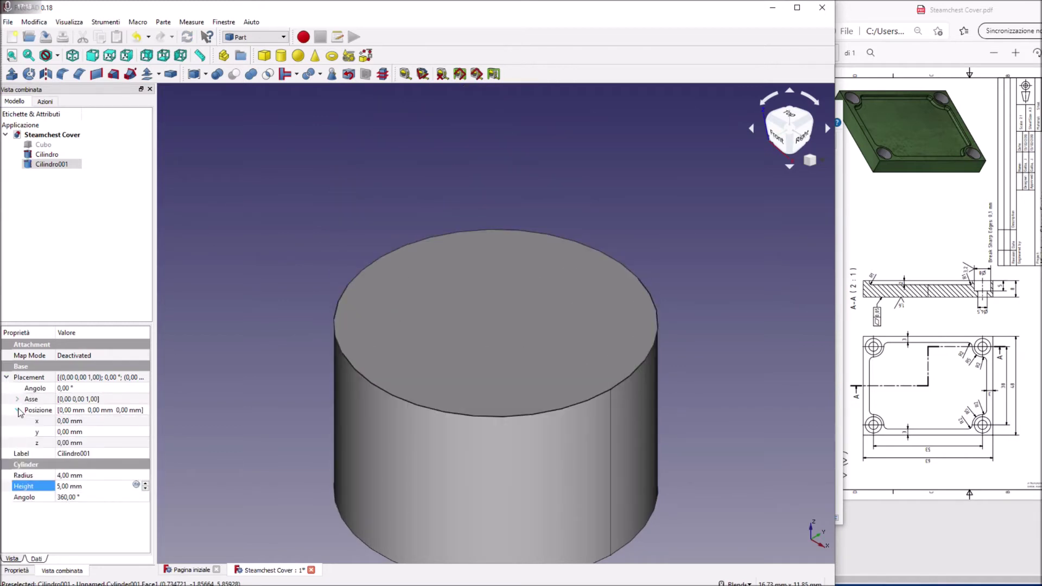
click(76, 442)
text(3)
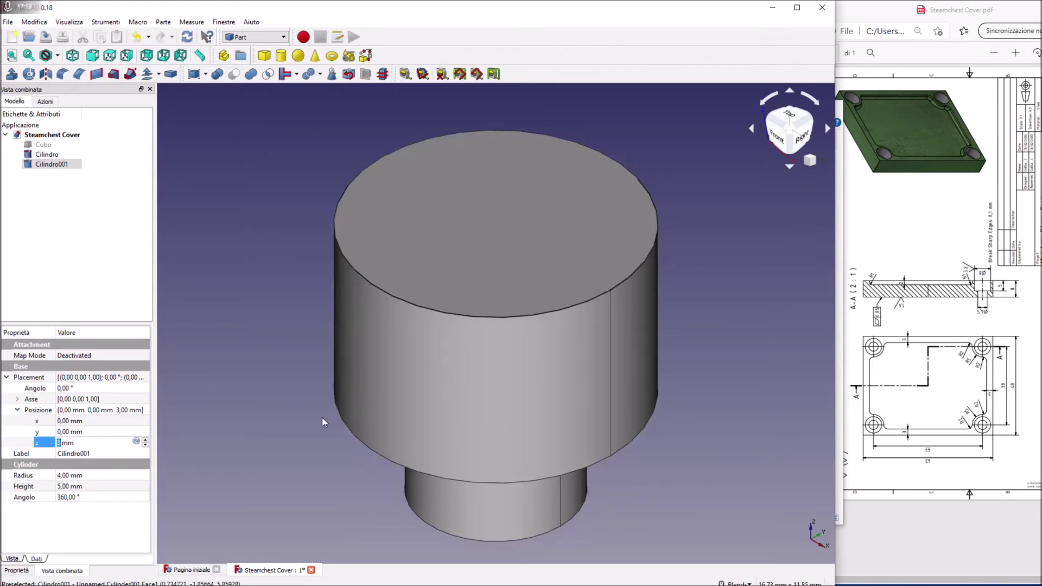
click(516, 463)
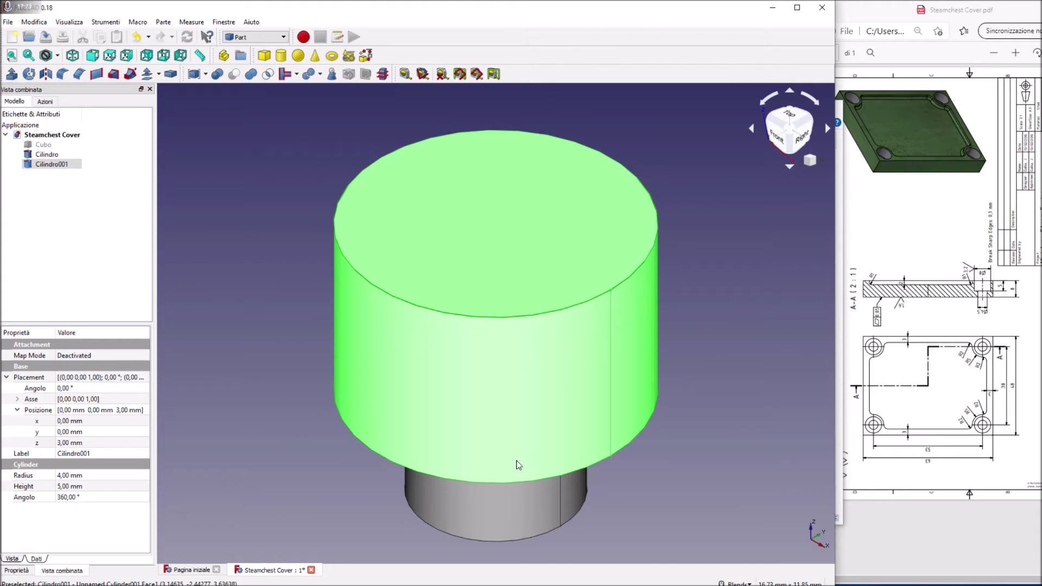
ctrl+click(517, 490)
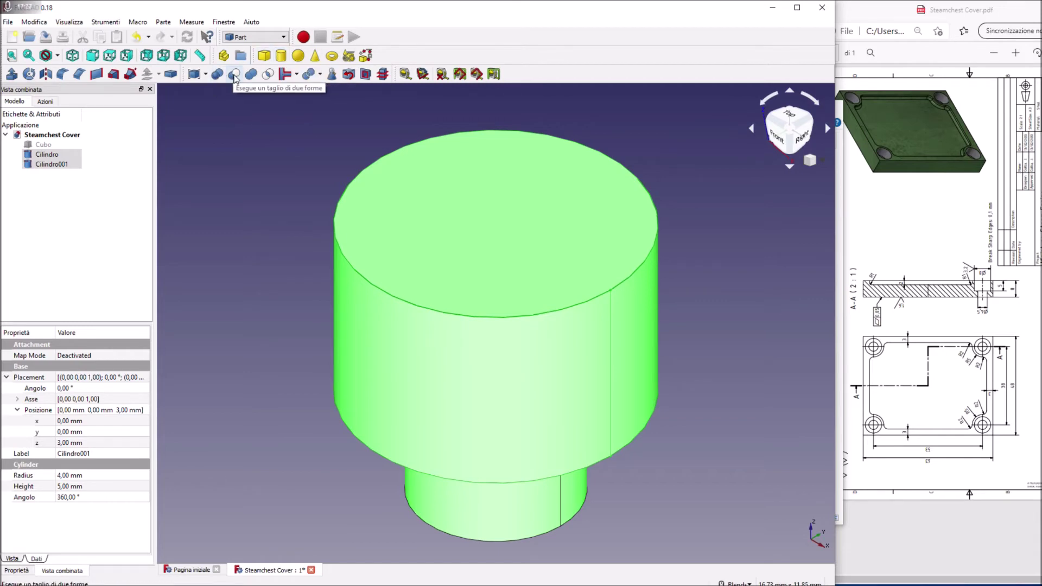
click(217, 73)
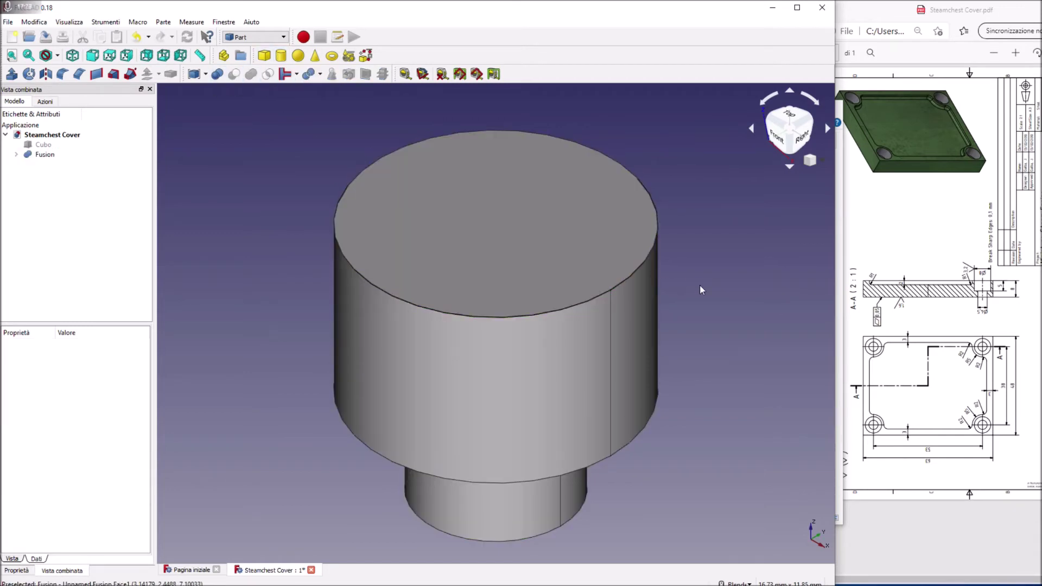
Show the Cubo box again and select the fused cylinders.
key(3)
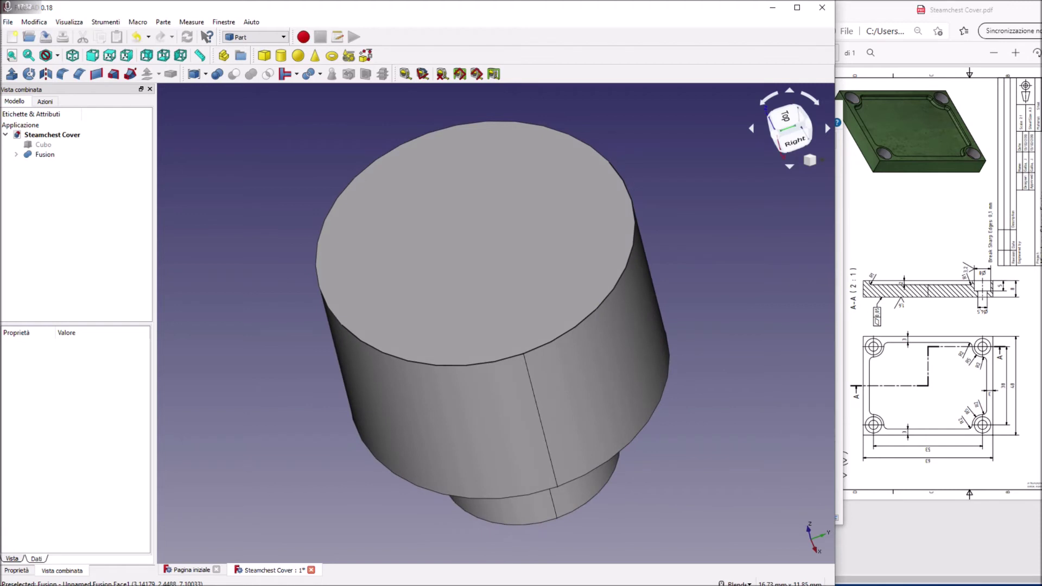
click(45, 145)
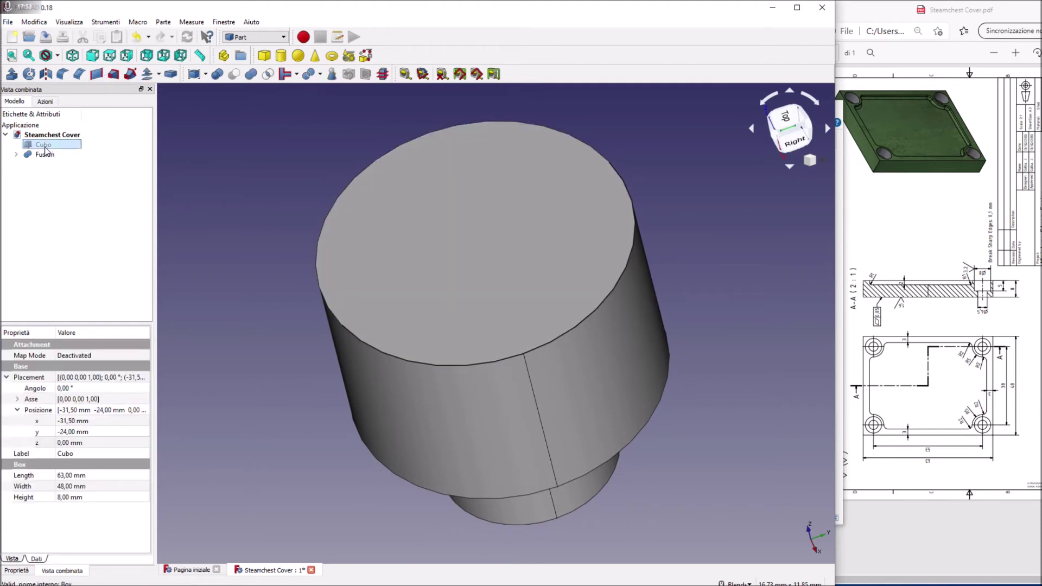
key(space)
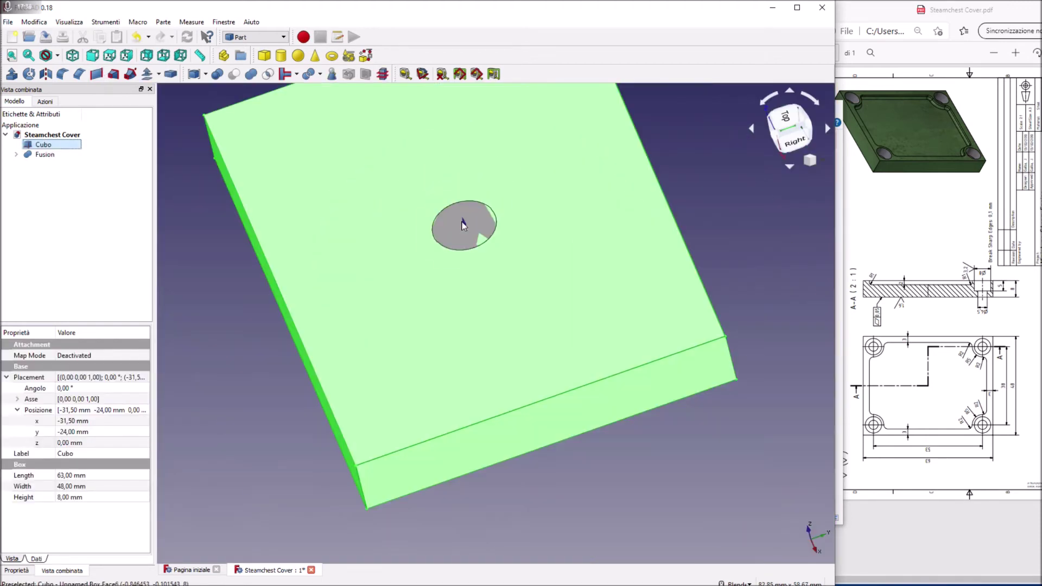
click(45, 155)
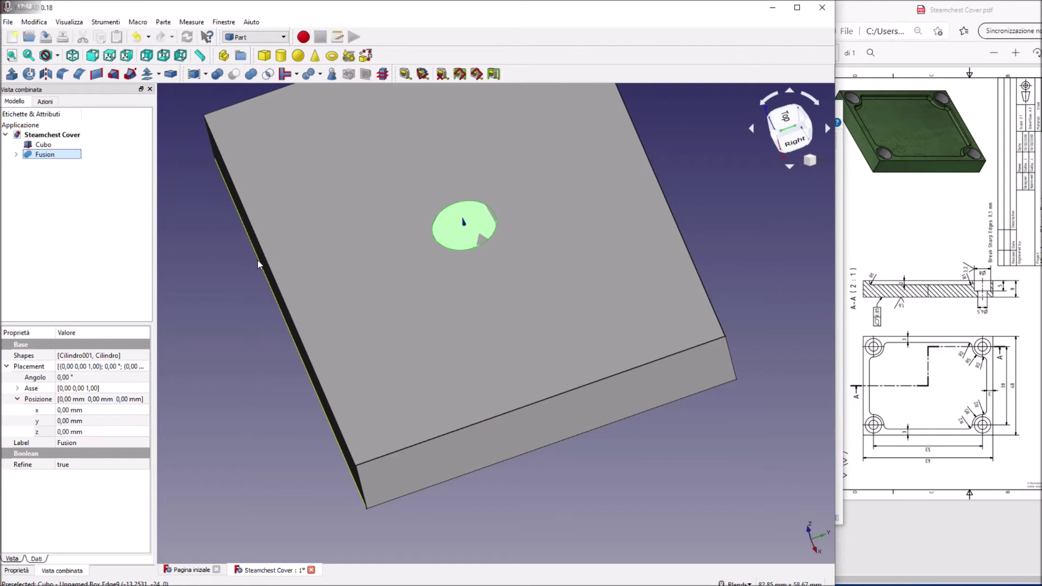
Set the Fusion's position to y 19 mm and x 26,5 mm.
click(78, 421)
scroll(78, 421, up, 4)
scroll(78, 422, up, 4)
scroll(78, 421, up, 4)
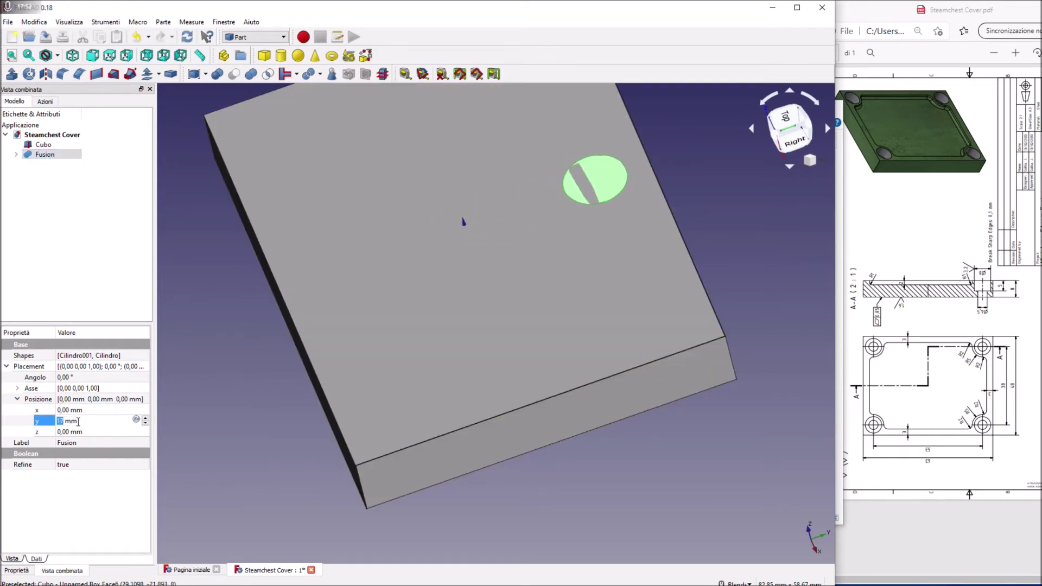
scroll(78, 422, up, 3)
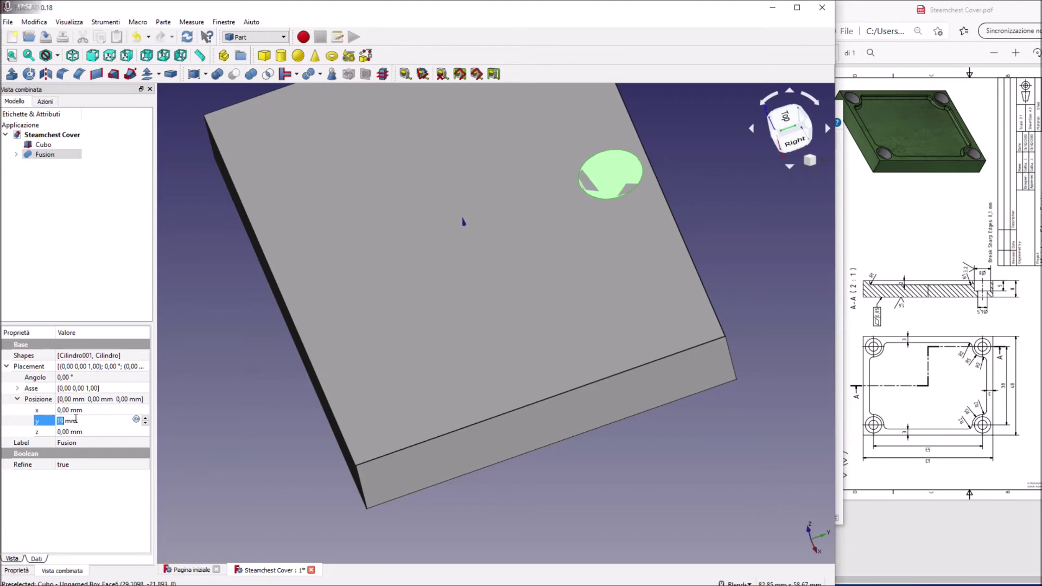
click(69, 410)
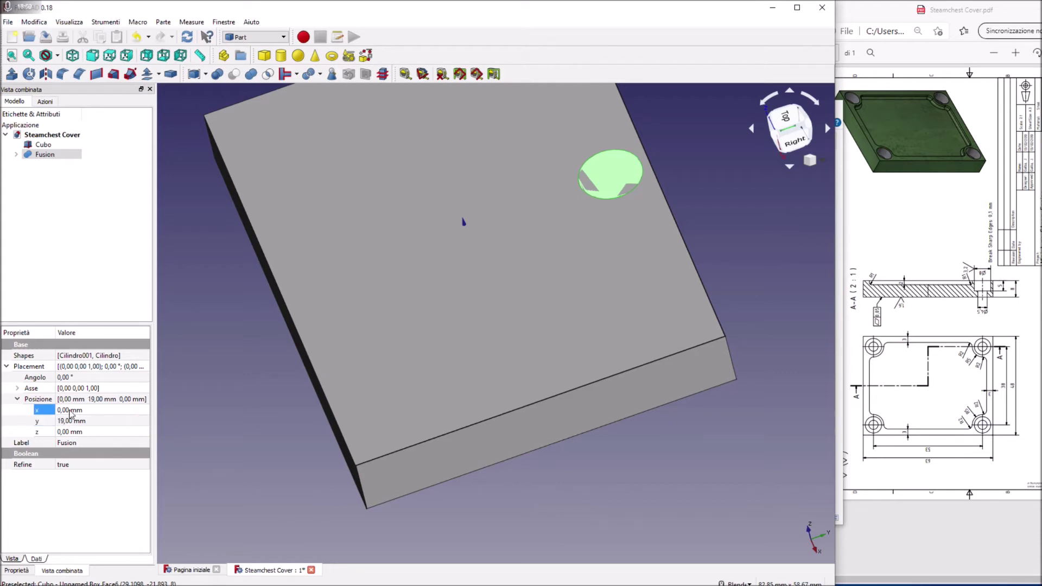
text(26)
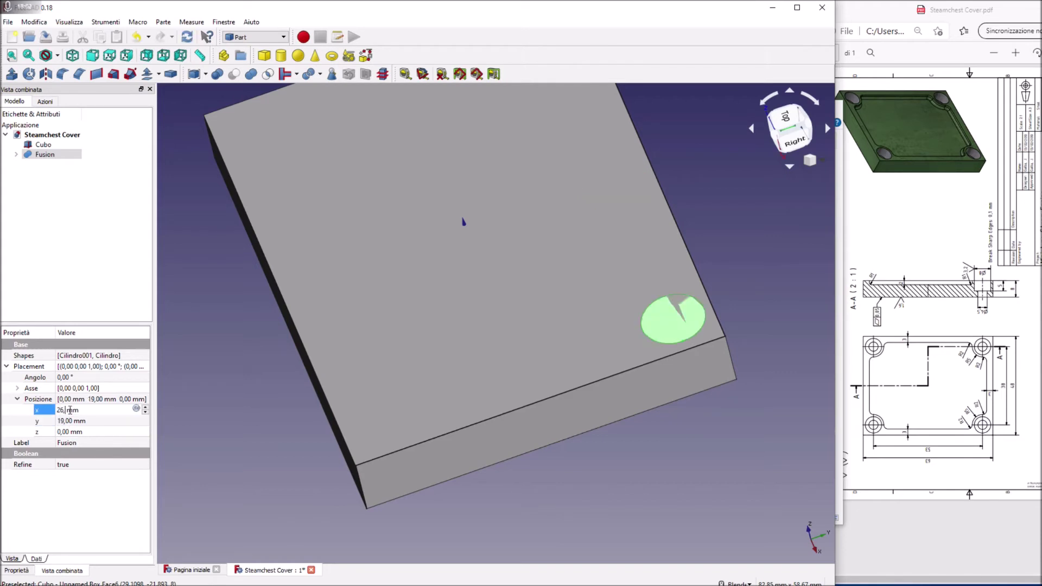
text(,5)
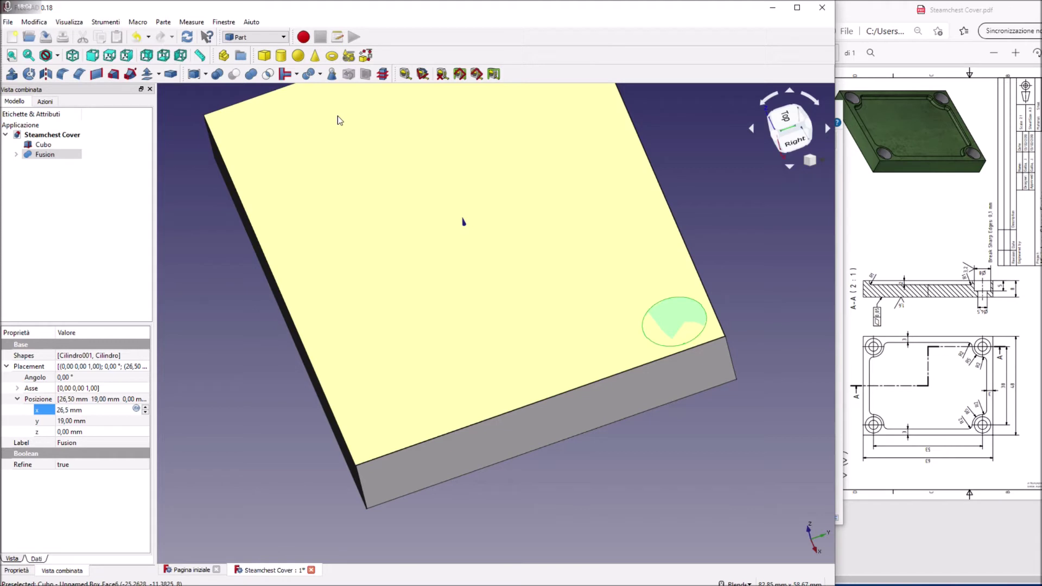
click(254, 37)
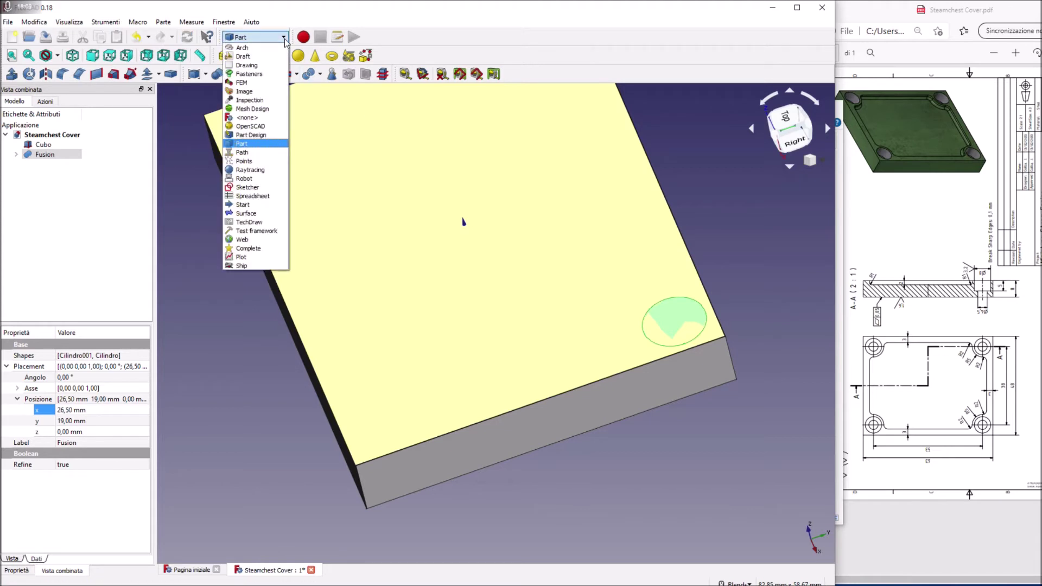
Array the fused cylinders in the Draft workbench, with Number Z set to 0.
click(254, 57)
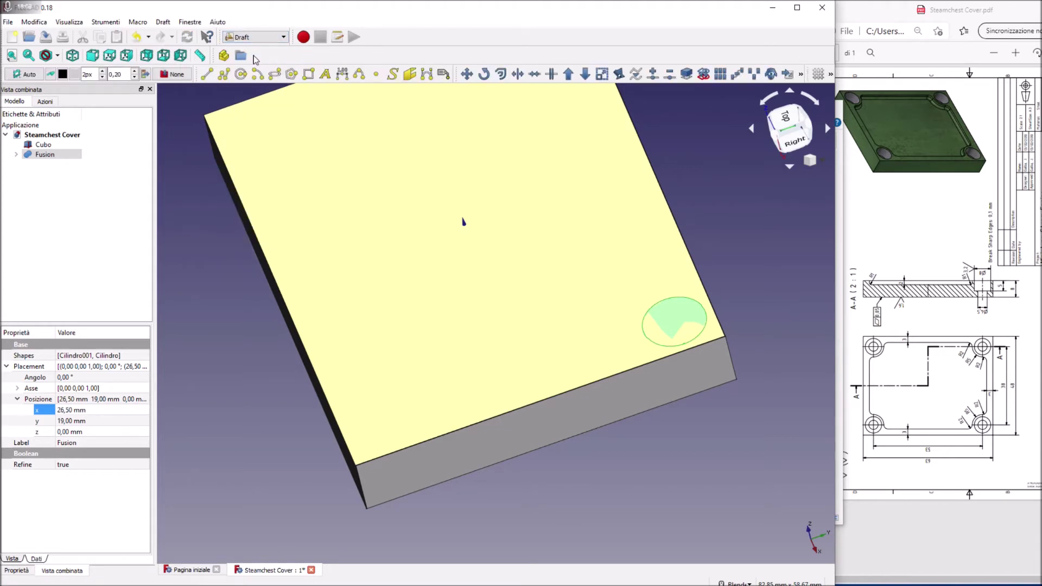
click(720, 74)
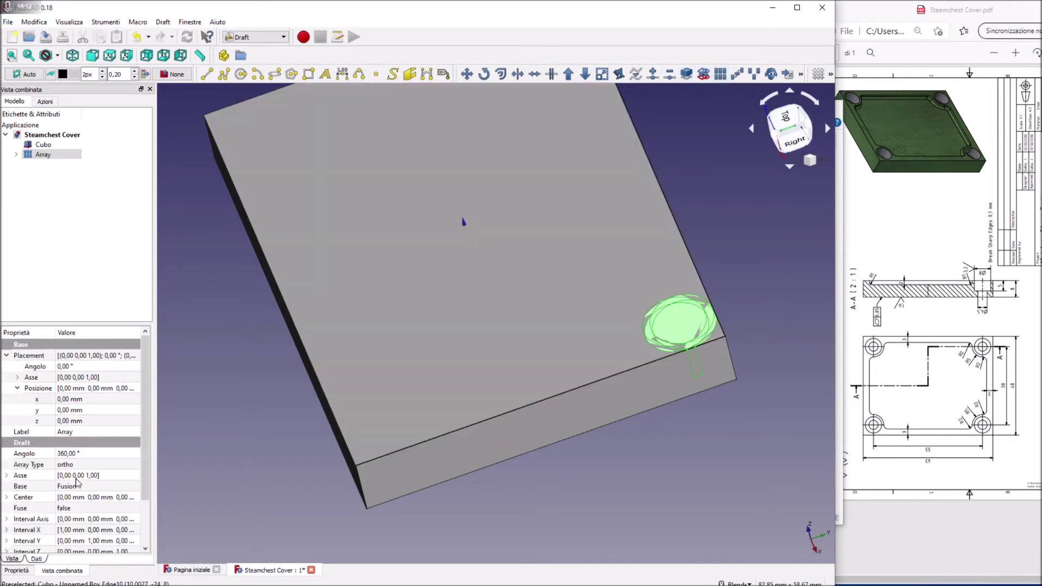
scroll(148, 464, down, 2)
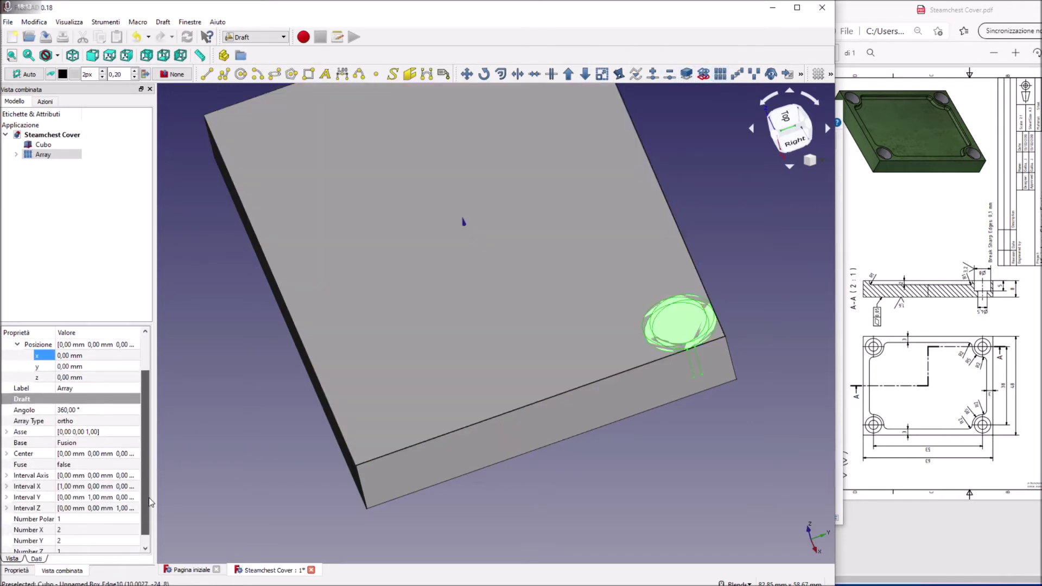
click(75, 541)
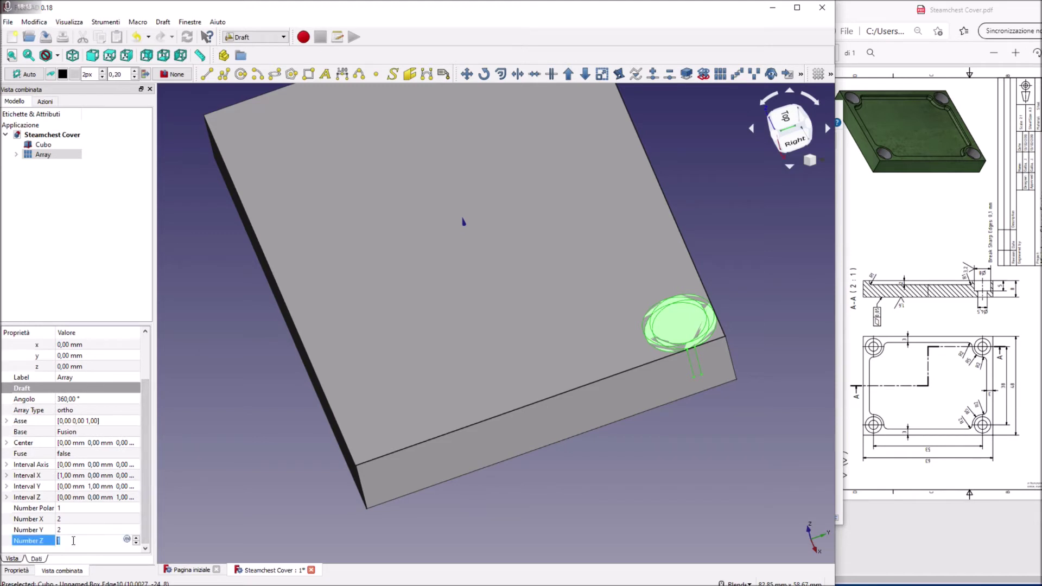
text(0)
click(65, 476)
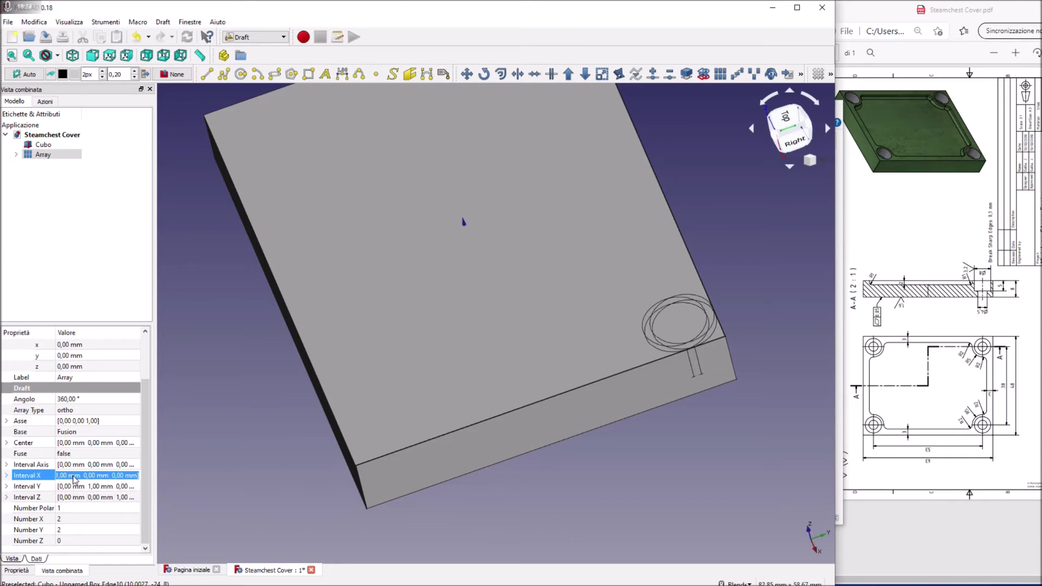
Set the array's Interval X spacing to x = -53 mm.
click(7, 476)
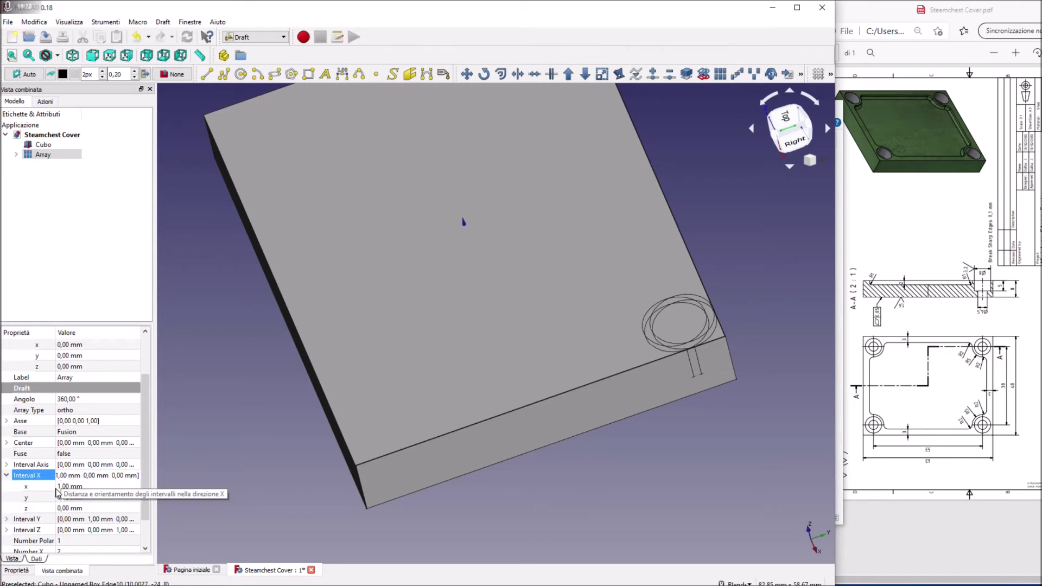
click(62, 486)
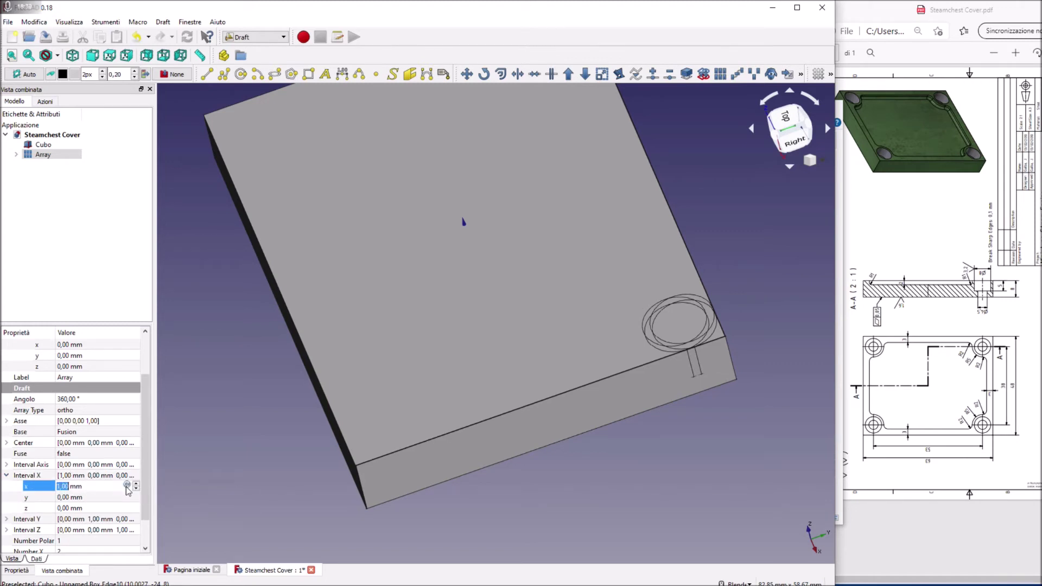
text(-53)
click(183, 491)
scroll(212, 470, down, 3)
scroll(212, 470, up, 3)
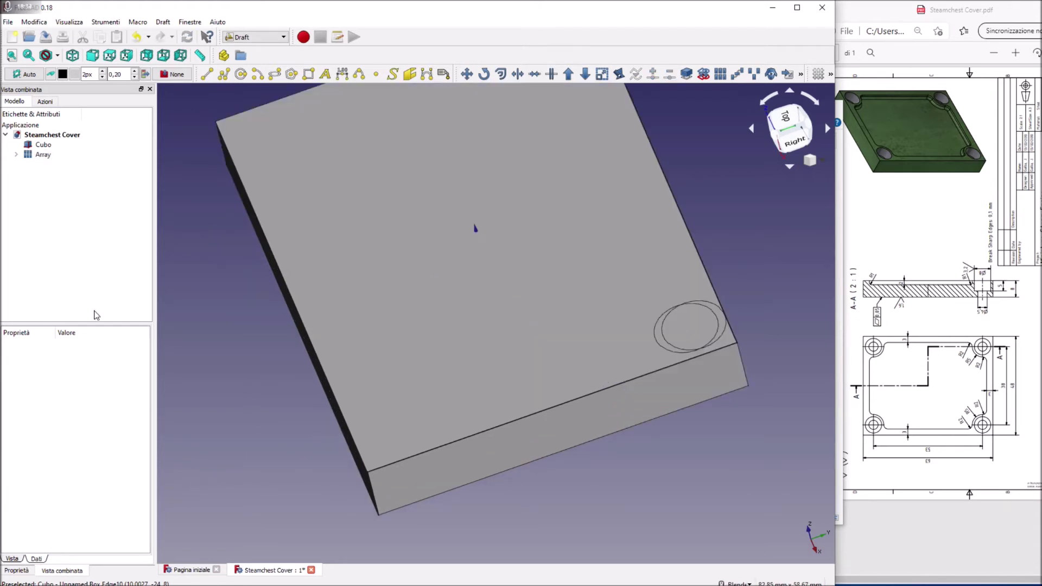
Set the array's Interval Y spacing to y = -38 mm, then select the Cubo plate.
click(31, 156)
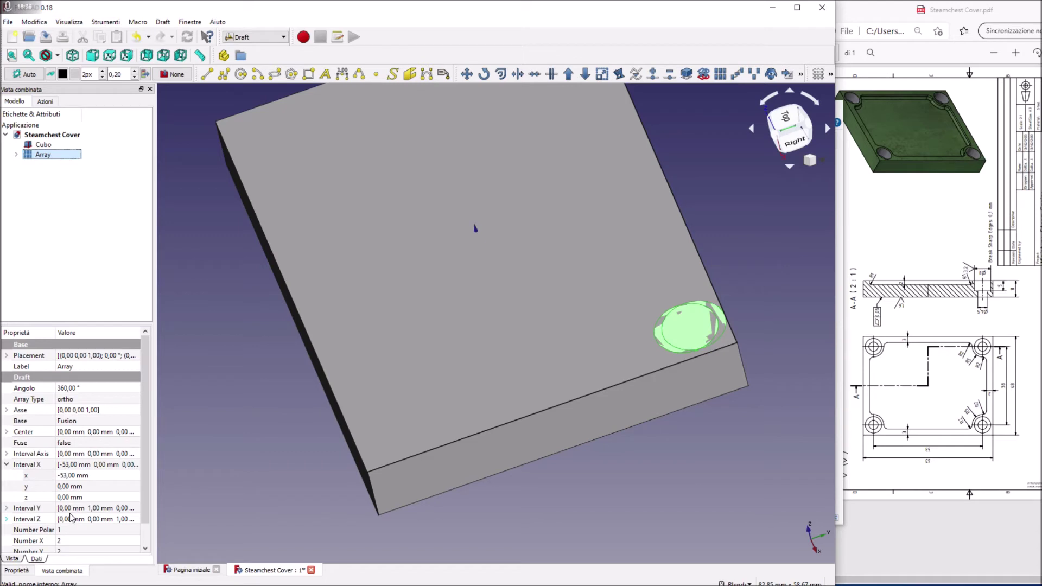
click(6, 509)
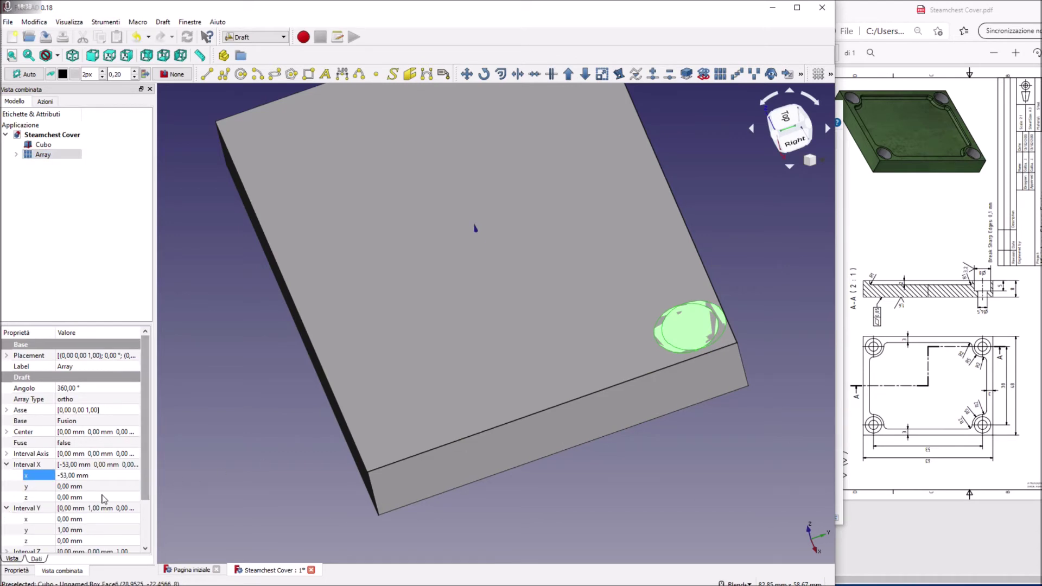
click(68, 531)
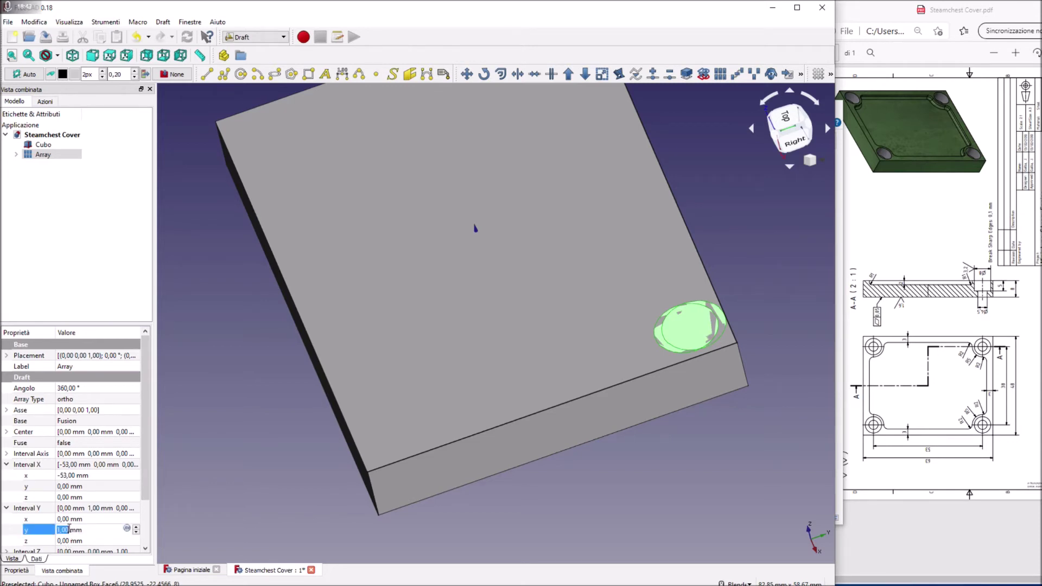
text(-38)
click(100, 519)
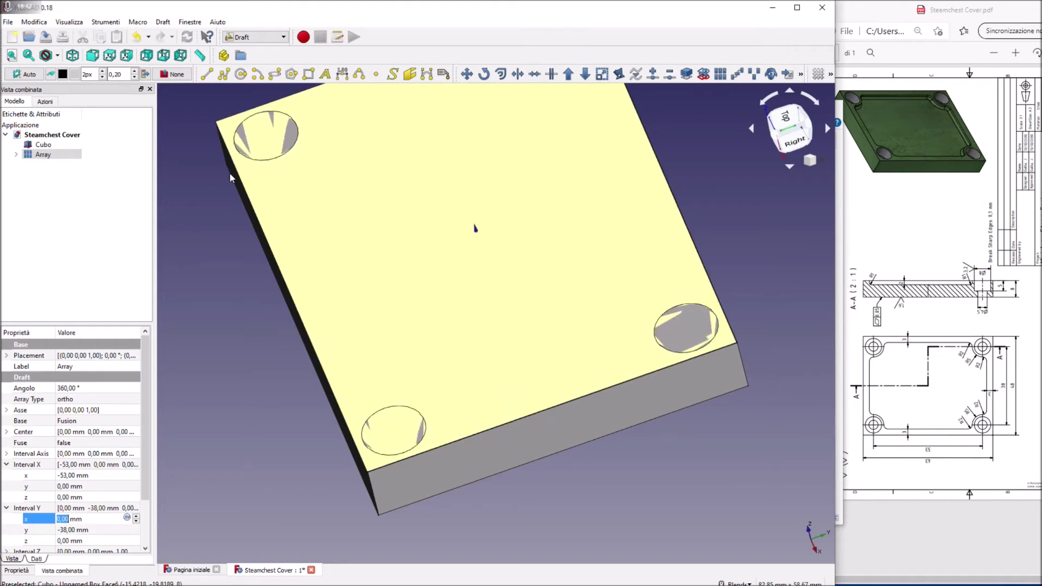
click(43, 145)
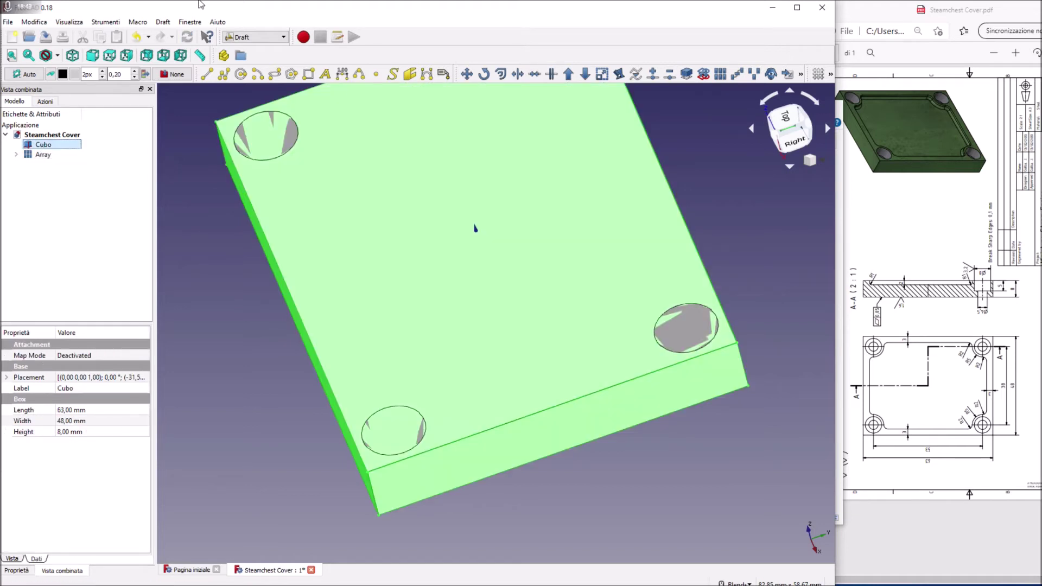
click(255, 36)
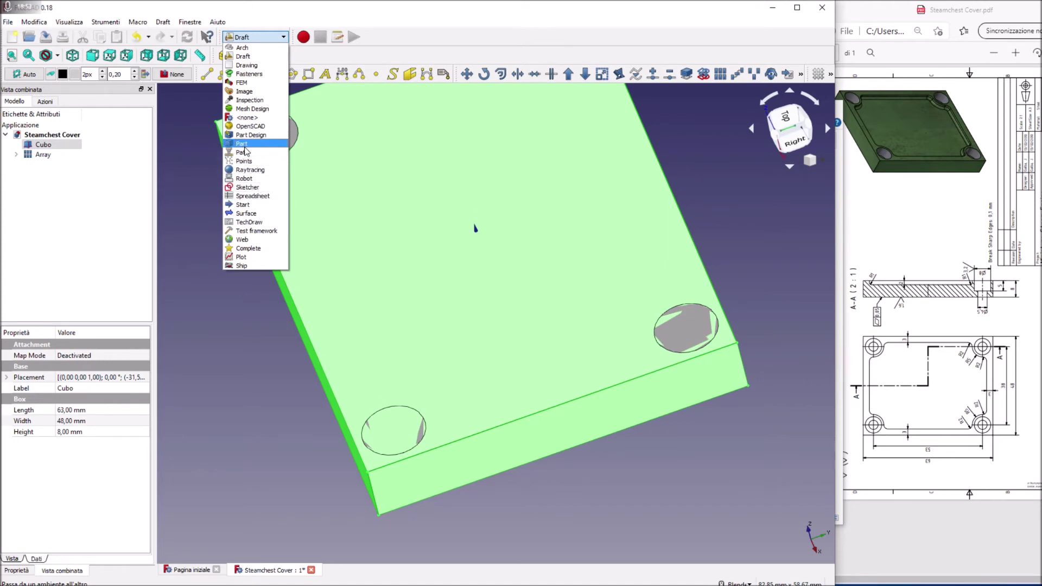
Boolean-cut the Array from Cubo in the Part workbench, then orbit to inspect the holes.
click(242, 143)
ctrl+click(40, 156)
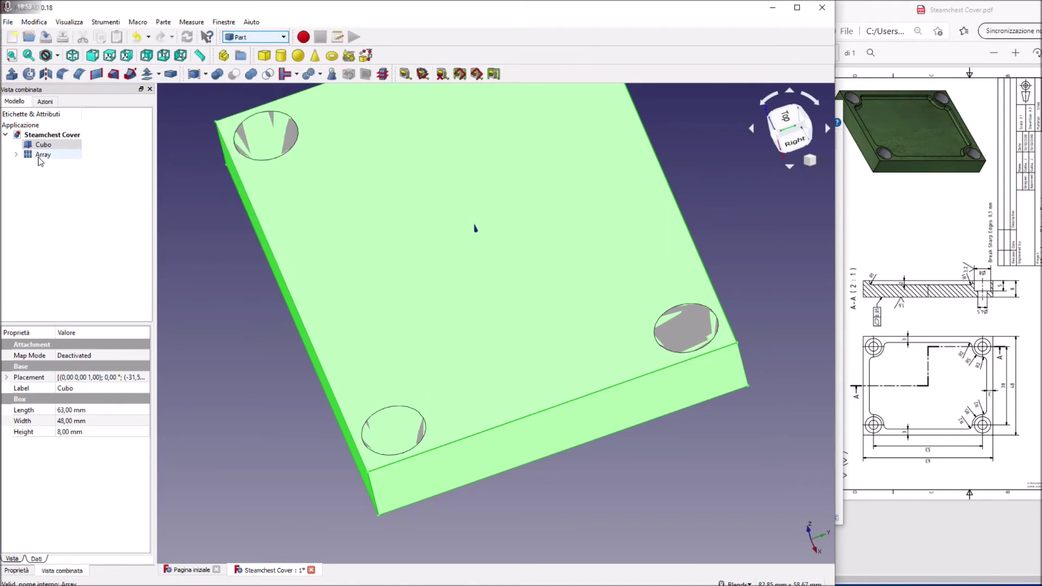
click(232, 73)
mouse_move(512, 240)
middle_down()
mouse_move(442, 251)
mouse_move(472, 246)
mouse_move(475, 227)
mouse_move(512, 233)
middle_up()
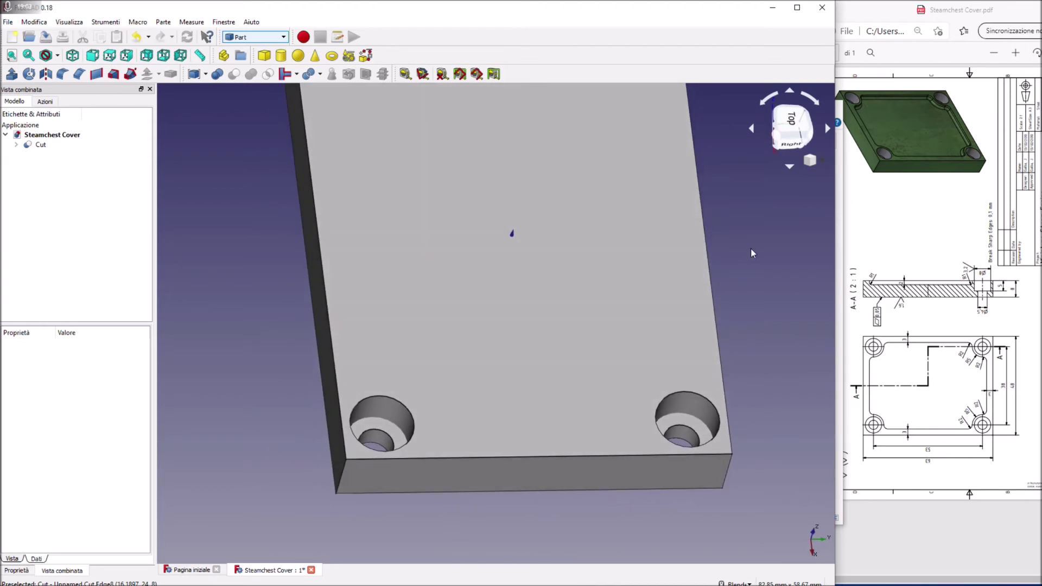
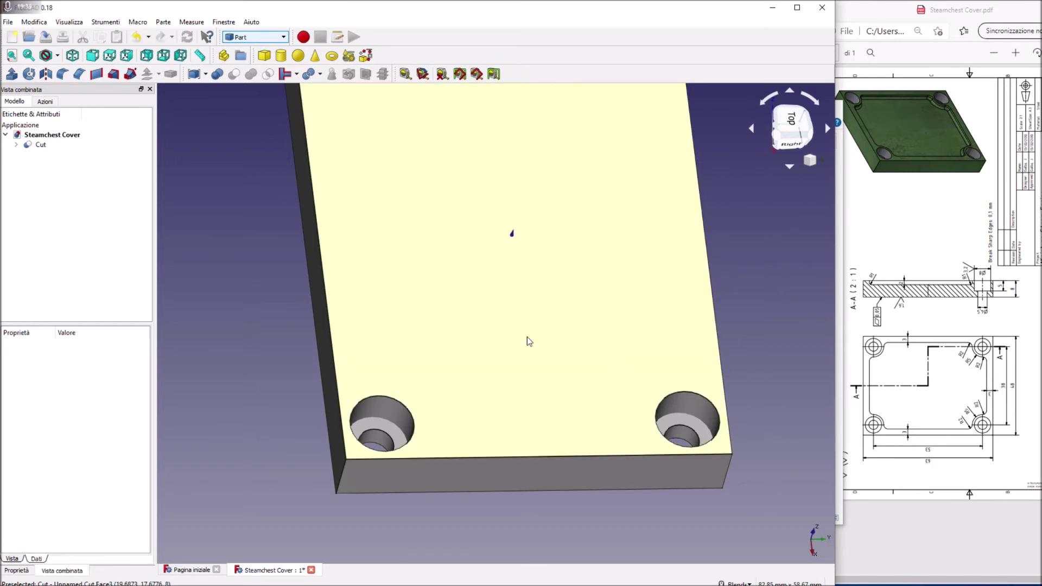
Create a new box, Cubo001, and set its length to 57 mm.
click(265, 56)
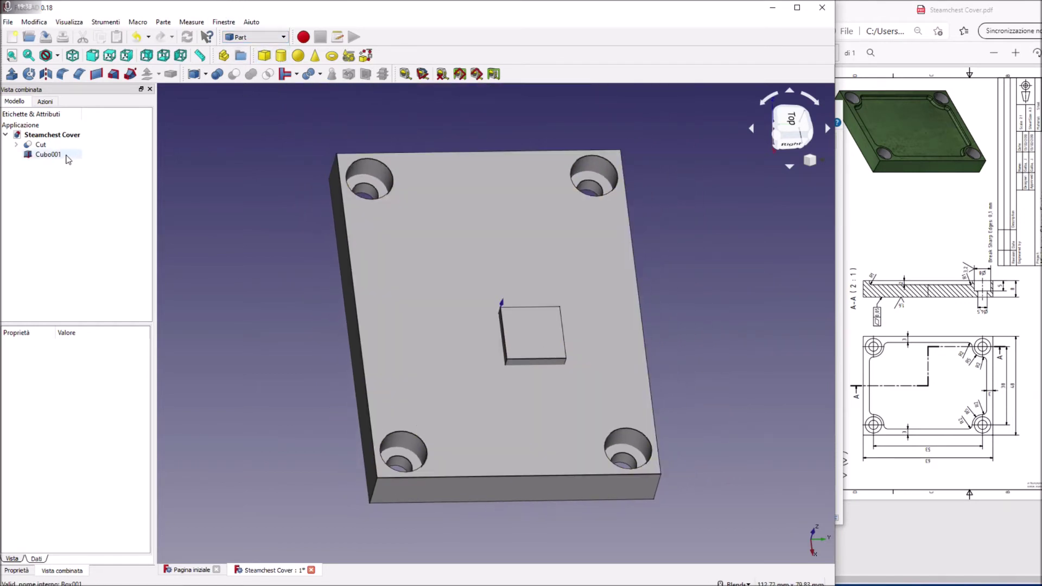
click(48, 154)
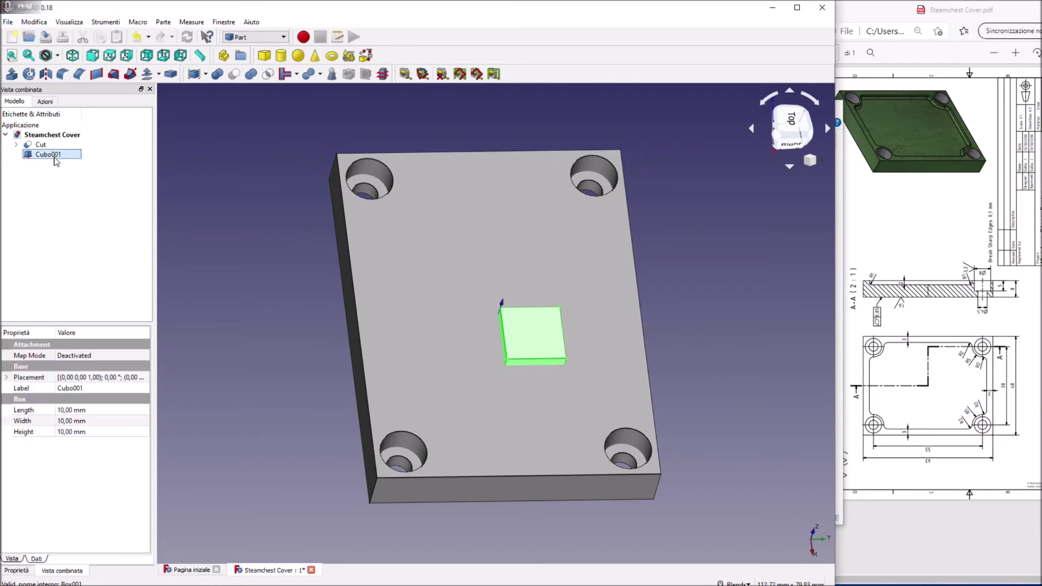
click(67, 411)
scroll(67, 410, up, 1)
scroll(67, 411, up, 2)
scroll(67, 410, up, 3)
scroll(66, 410, up, 5)
scroll(67, 411, up, 3)
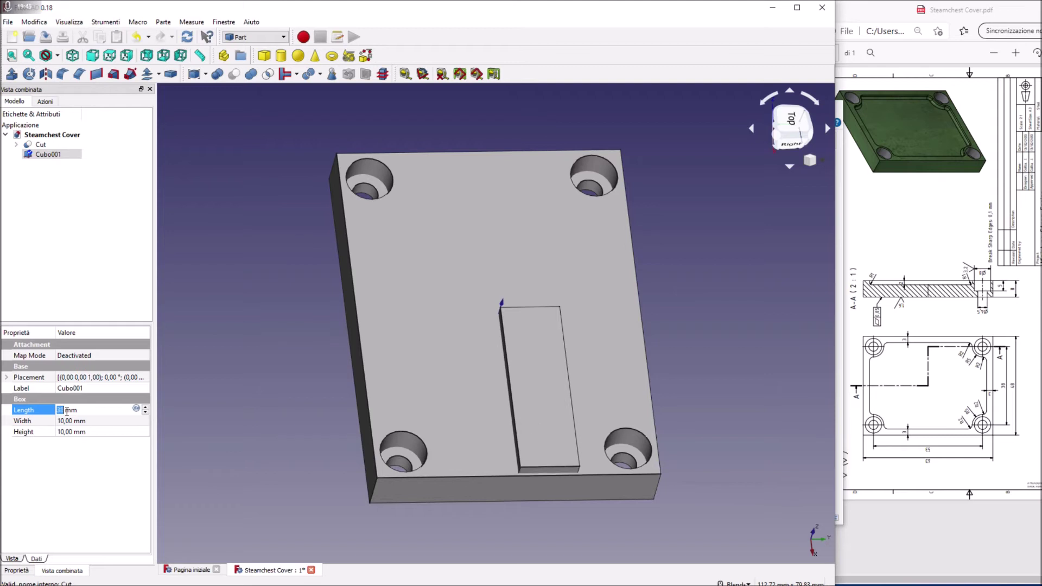
scroll(66, 411, up, 5)
scroll(67, 411, up, 5)
scroll(67, 411, up, 5)
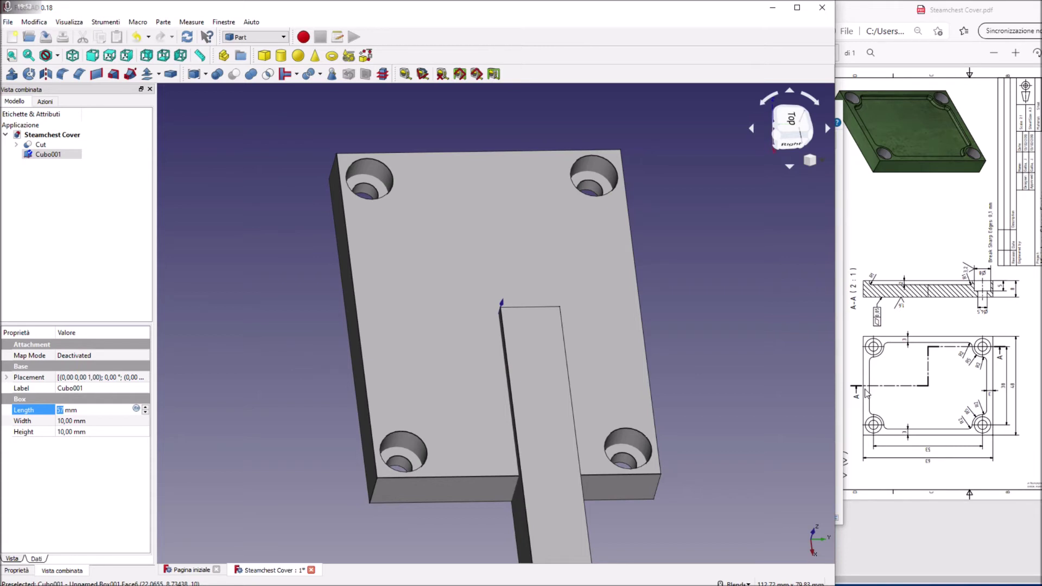
click(77, 419)
Set Cubo001's width to 42 mm, keeping its height at 10 mm.
text(11)
scroll(77, 420, up, 3)
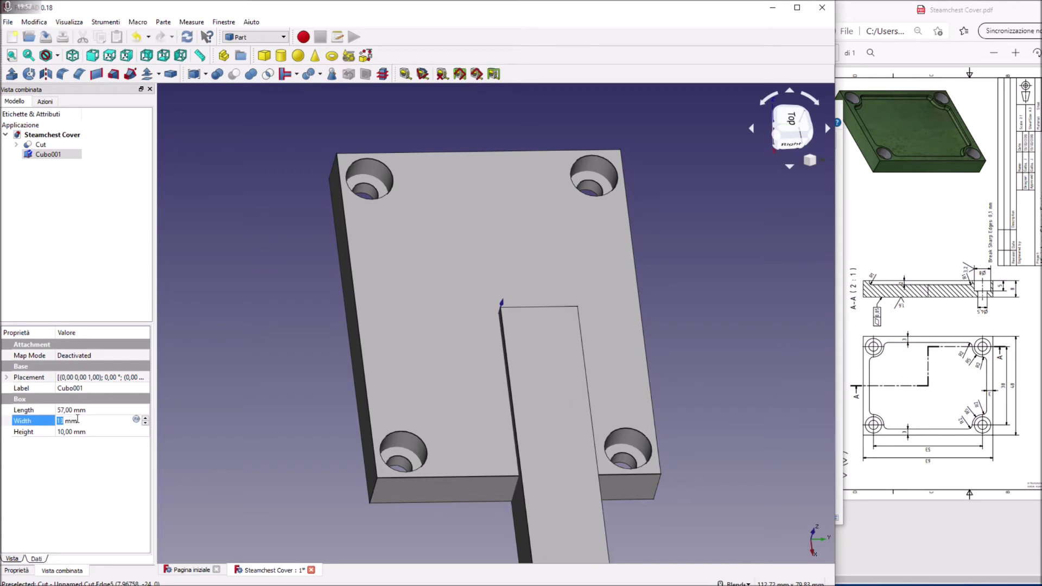
scroll(78, 420, up, 4)
scroll(77, 420, up, 3)
scroll(77, 420, up, 4)
scroll(78, 420, up, 3)
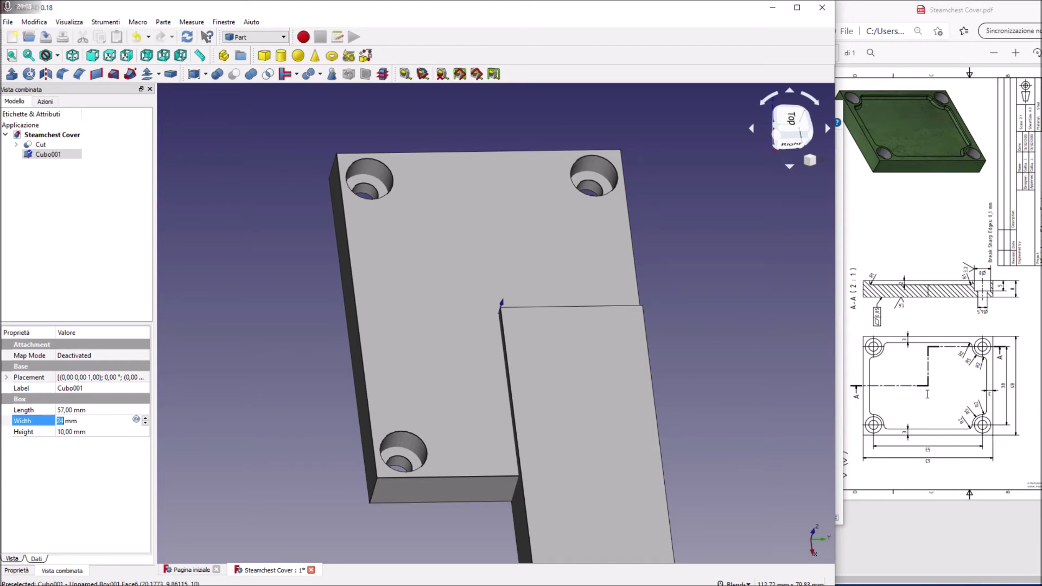
scroll(67, 422, up, 5)
scroll(66, 422, up, 3)
scroll(66, 422, up, 1)
scroll(66, 422, up, 2)
scroll(67, 423, up, 1)
scroll(66, 422, up, 1)
scroll(66, 422, up, 1)
scroll(67, 423, up, 1)
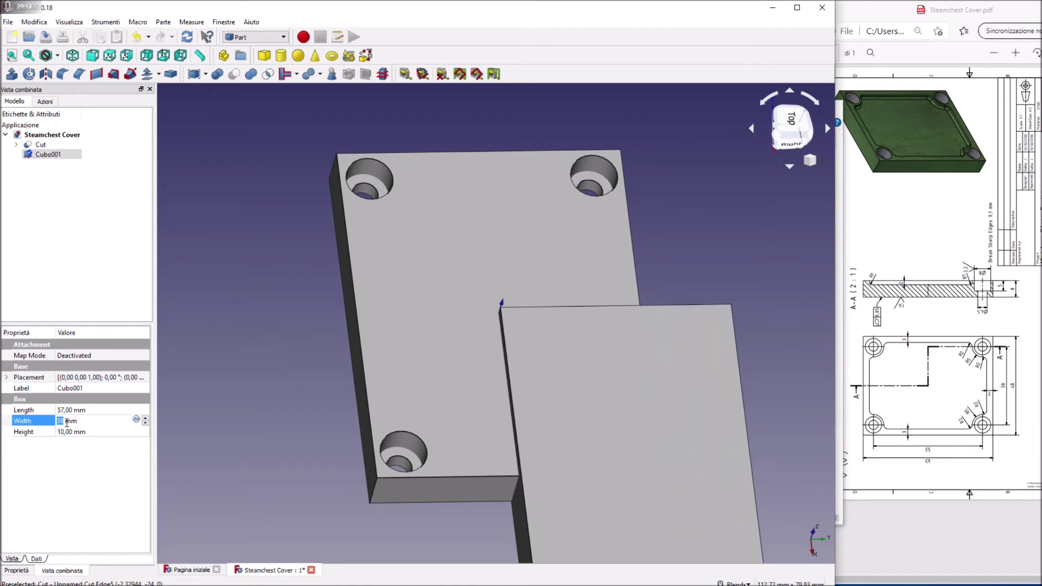
scroll(66, 422, up, 2)
scroll(67, 423, up, 1)
click(69, 432)
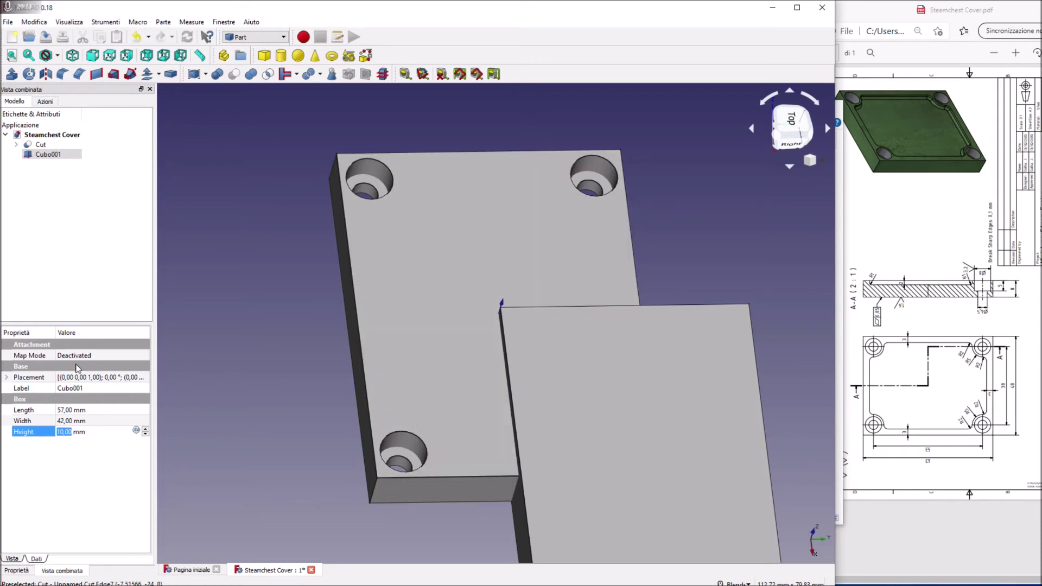
click(6, 377)
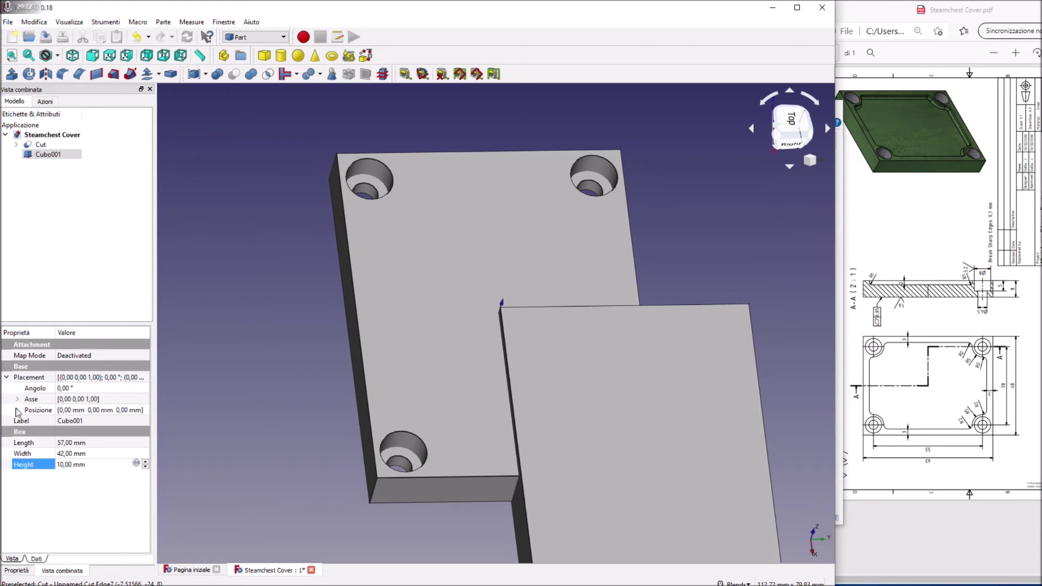
Set Cubo001's placement z position to 6 mm.
click(17, 410)
click(71, 443)
scroll(74, 443, up, 1)
scroll(73, 443, up, 1)
scroll(73, 443, up, 2)
scroll(74, 443, up, 1)
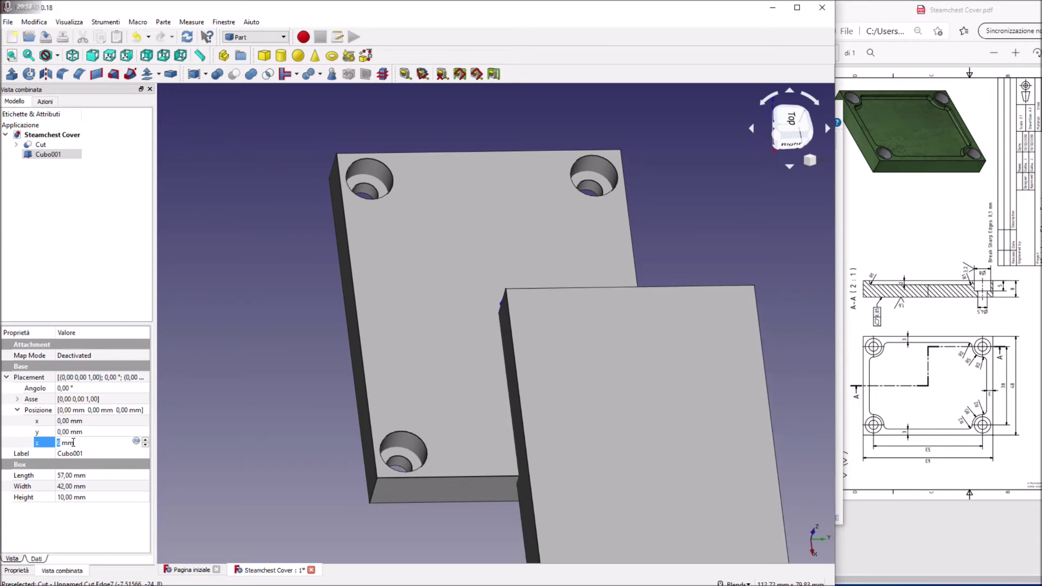
Set Cubo001's y position to -21 mm.
click(71, 432)
scroll(71, 432, down, 1)
scroll(71, 432, down, 1)
scroll(71, 433, down, 2)
scroll(71, 432, down, 2)
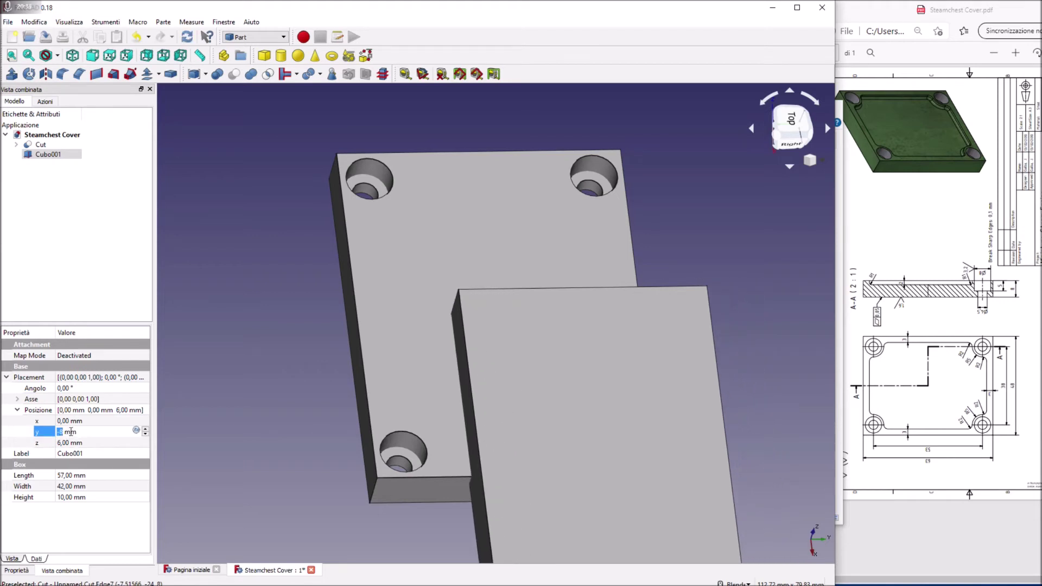
scroll(72, 432, down, 1)
scroll(71, 432, down, 2)
scroll(71, 433, down, 1)
scroll(71, 432, down, 4)
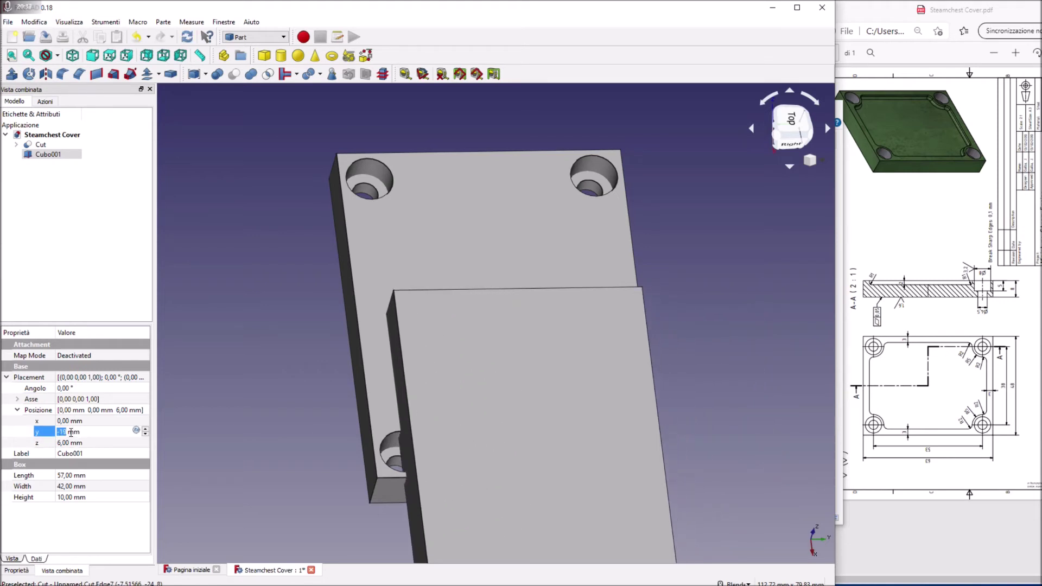
scroll(71, 432, down, 6)
scroll(71, 432, down, 1)
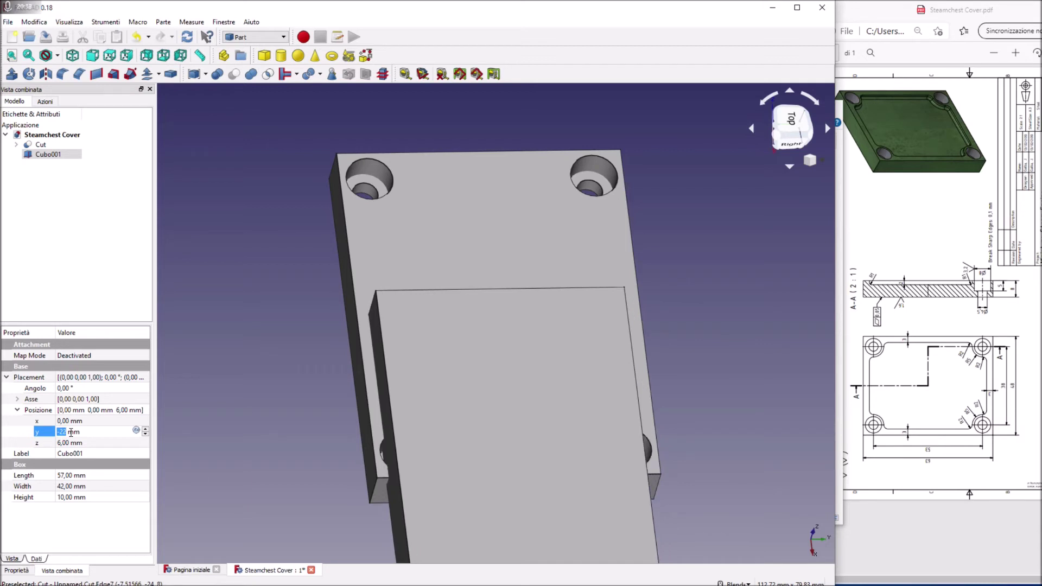
scroll(71, 433, up, 1)
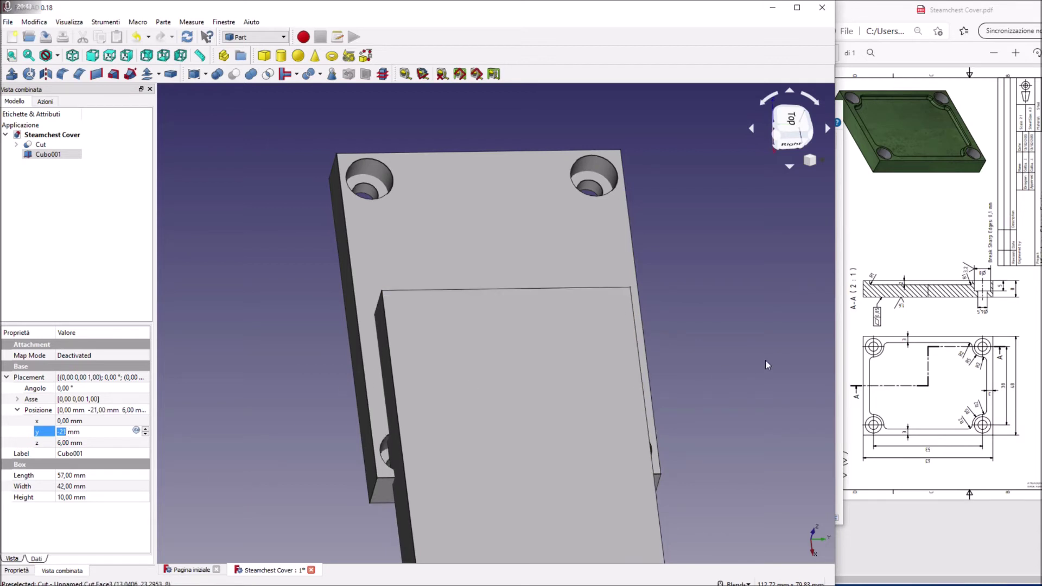
middle_drag(472, 386, 521, 379)
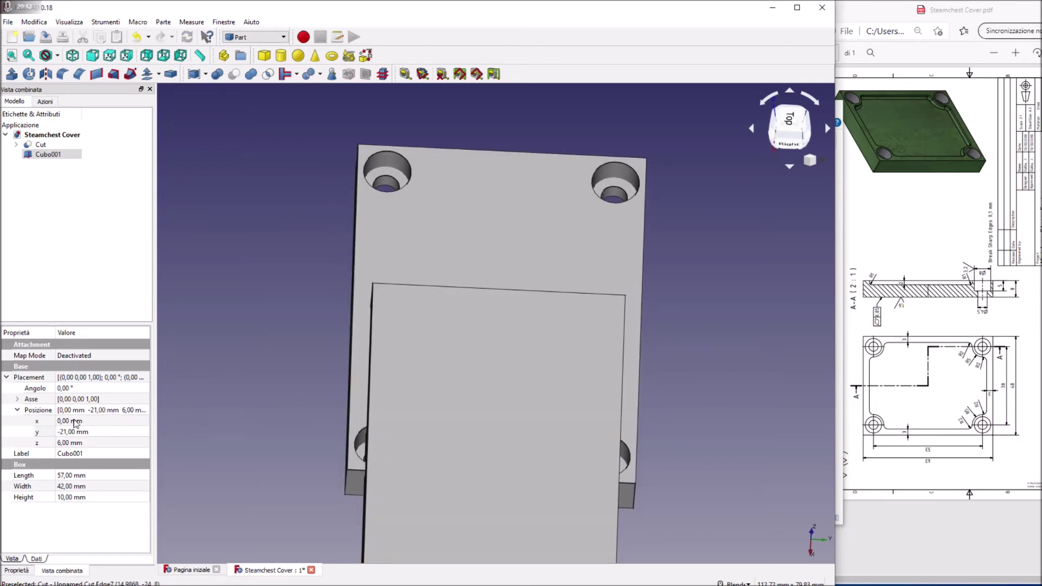
Set Cubo001's x position to -28,5 mm and check it's centred on the plate.
click(75, 422)
scroll(74, 421, up, 1)
scroll(75, 419, up, 2)
scroll(74, 419, up, 4)
scroll(75, 418, up, 6)
scroll(75, 419, up, 6)
scroll(74, 418, up, 4)
scroll(75, 418, up, 4)
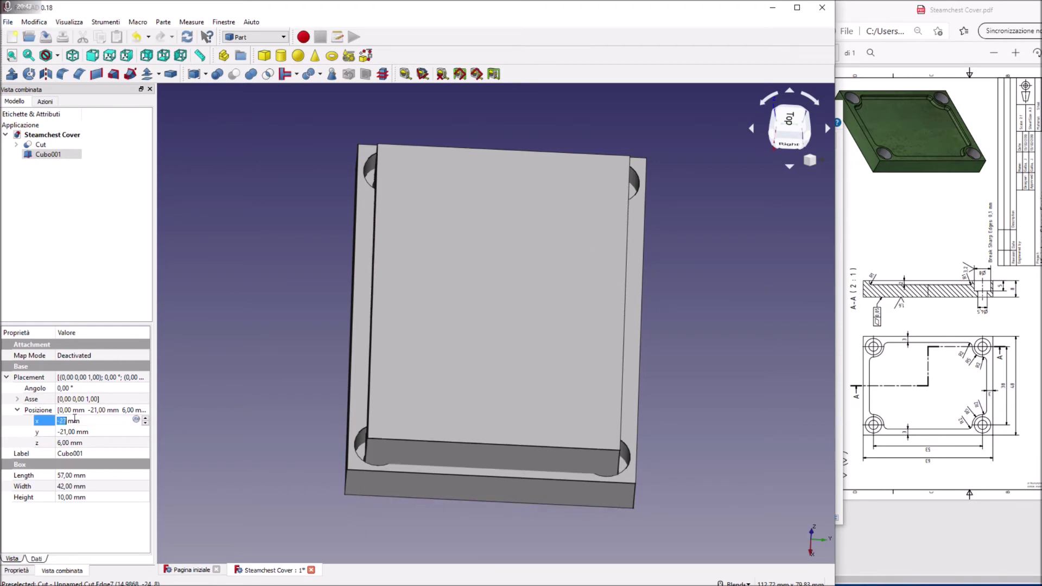
scroll(74, 419, up, 2)
text(-5)
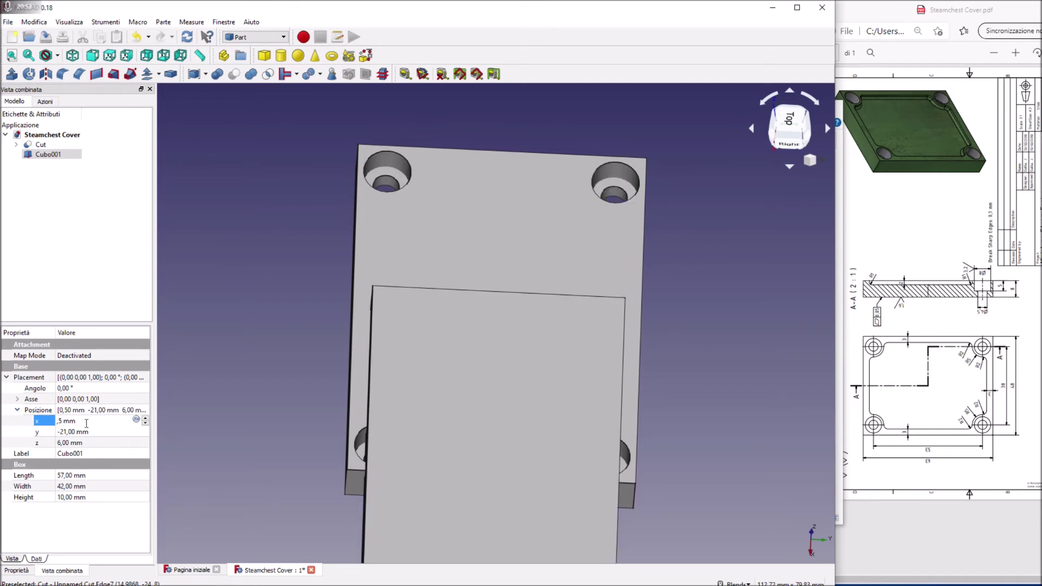
text(-2)
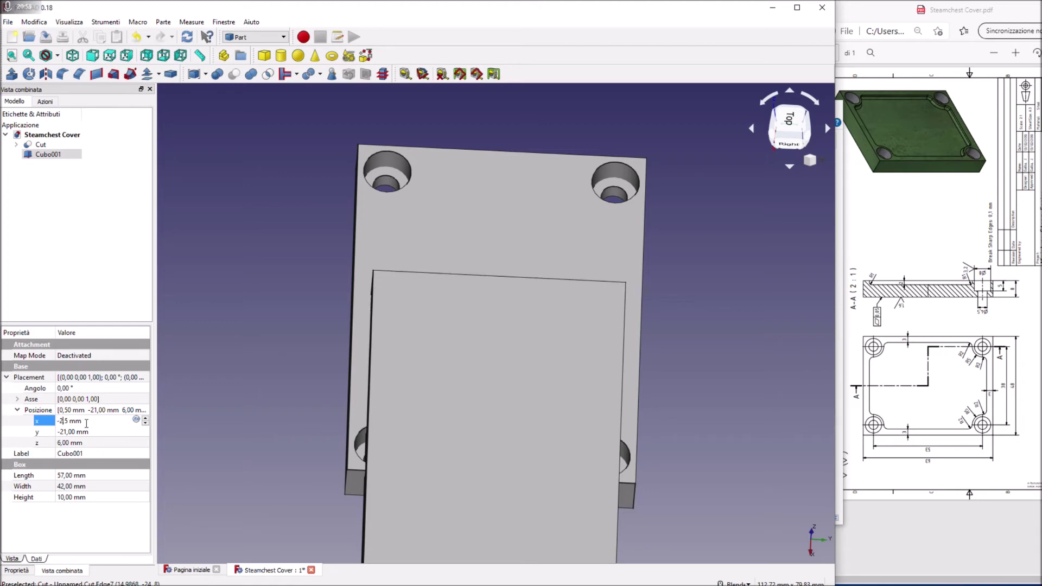
text(8)
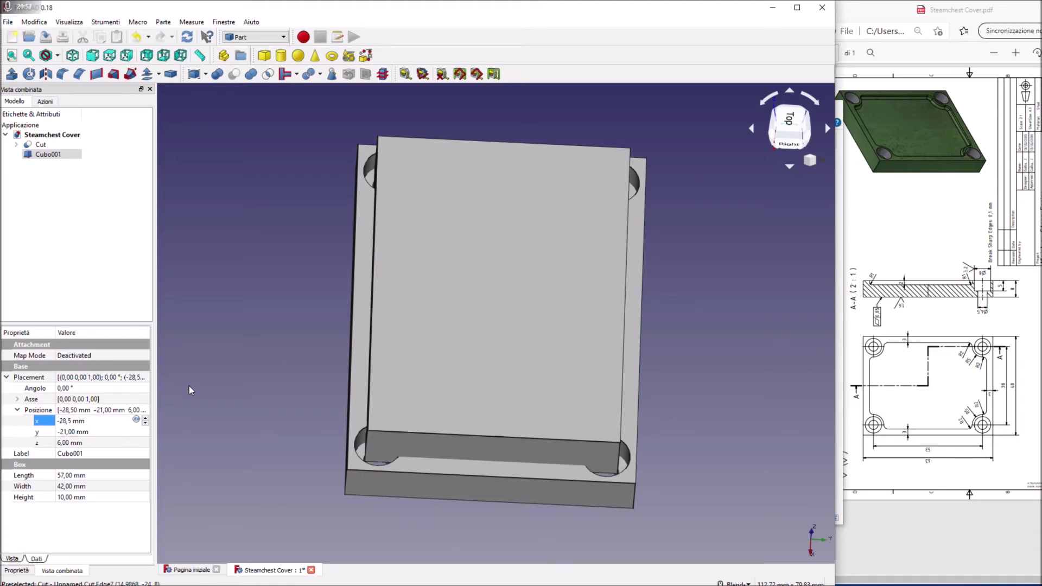
mouse_move(295, 346)
middle_down()
mouse_move(326, 336)
mouse_move(308, 317)
middle_up()
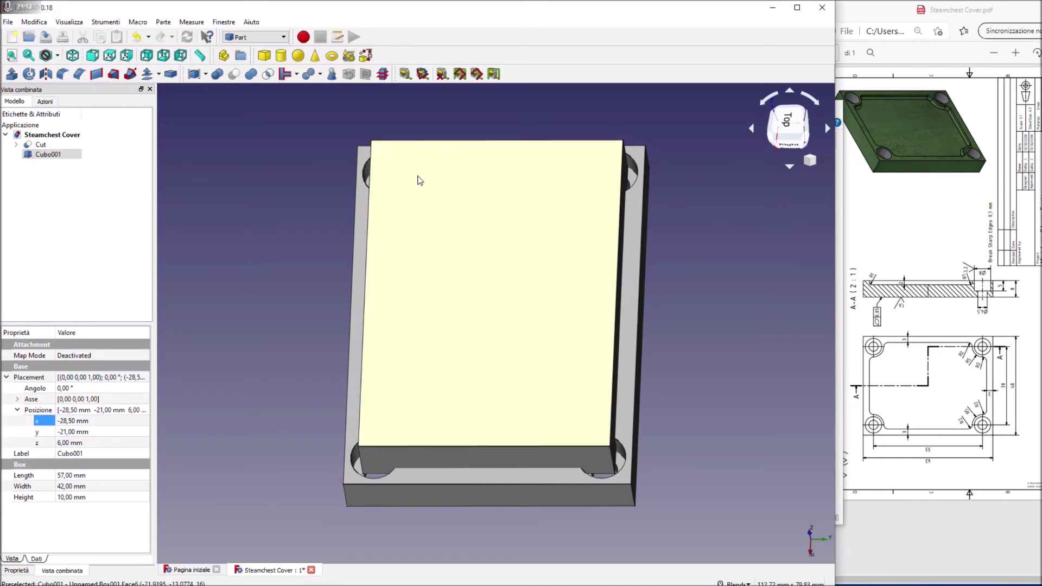
click(282, 56)
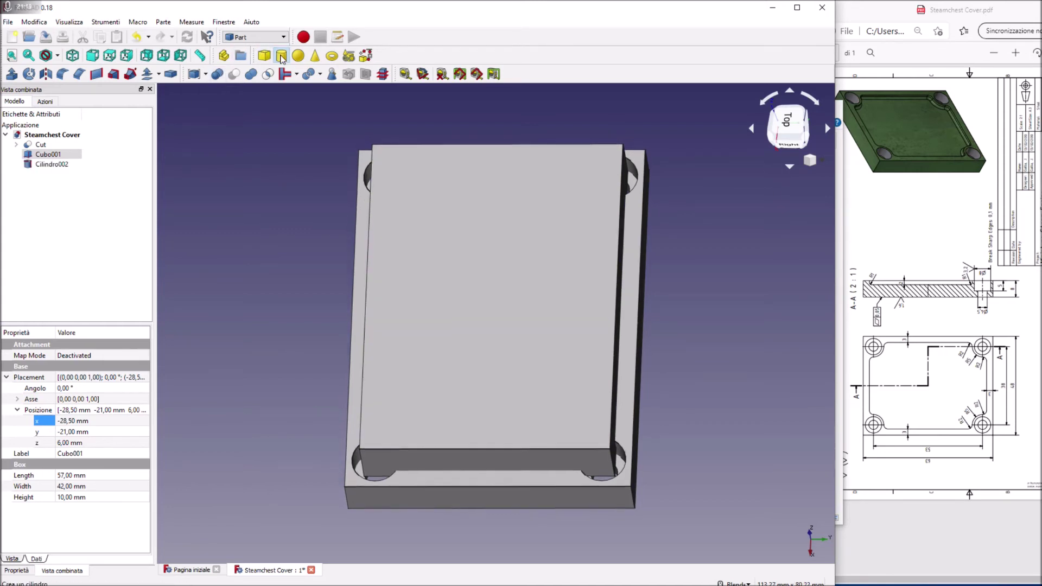
Give the new cylinder Cilindro002 a z position of 6 mm and a 5 mm radius.
click(55, 164)
click(66, 443)
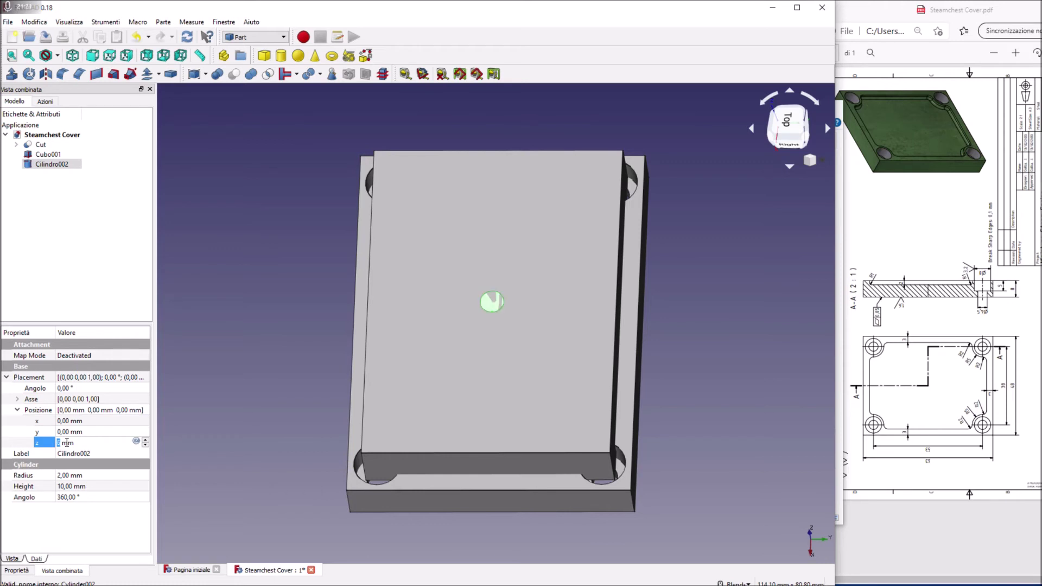
text(6)
click(84, 475)
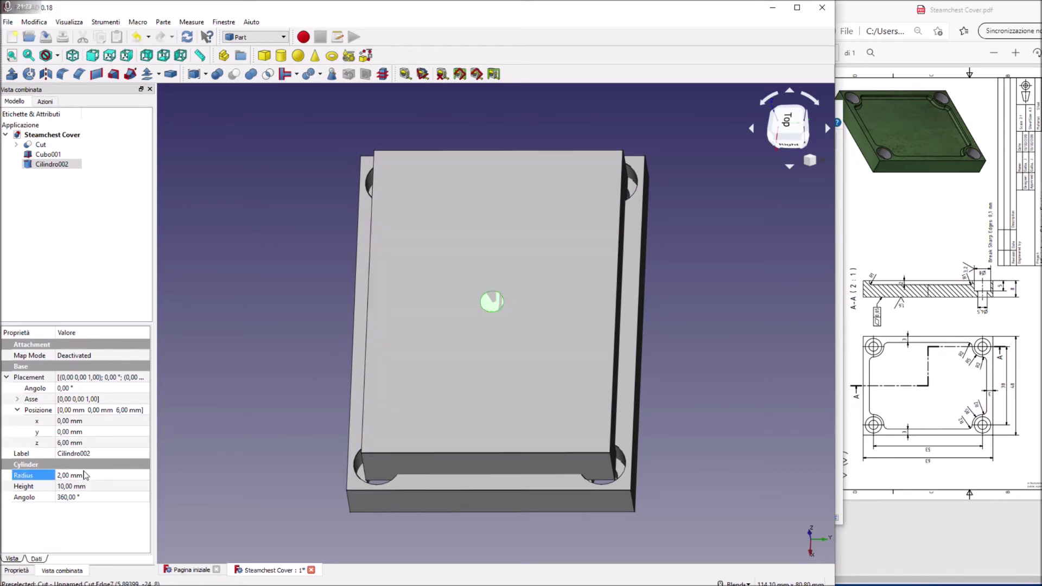
text(5)
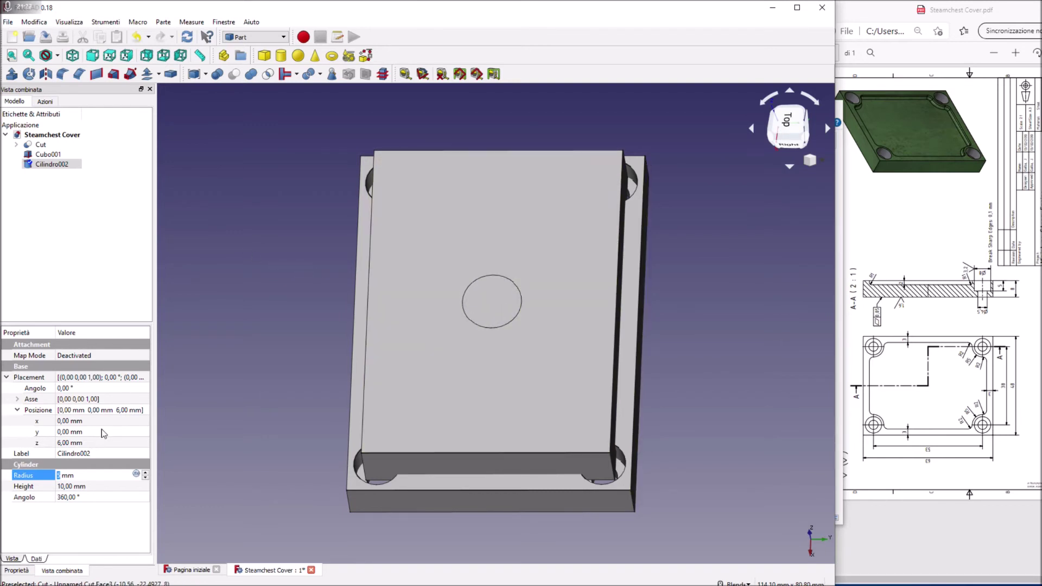
Set Cilindro002's y position to 21 mm.
click(69, 431)
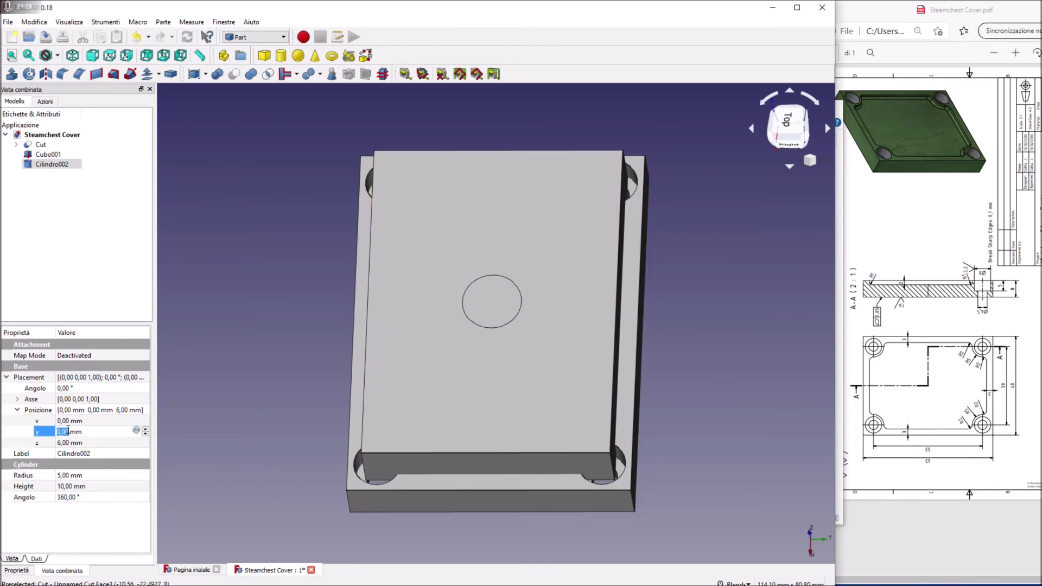
text(6)
scroll(68, 431, up, 5)
scroll(68, 430, up, 5)
scroll(68, 431, up, 5)
scroll(69, 430, up, 5)
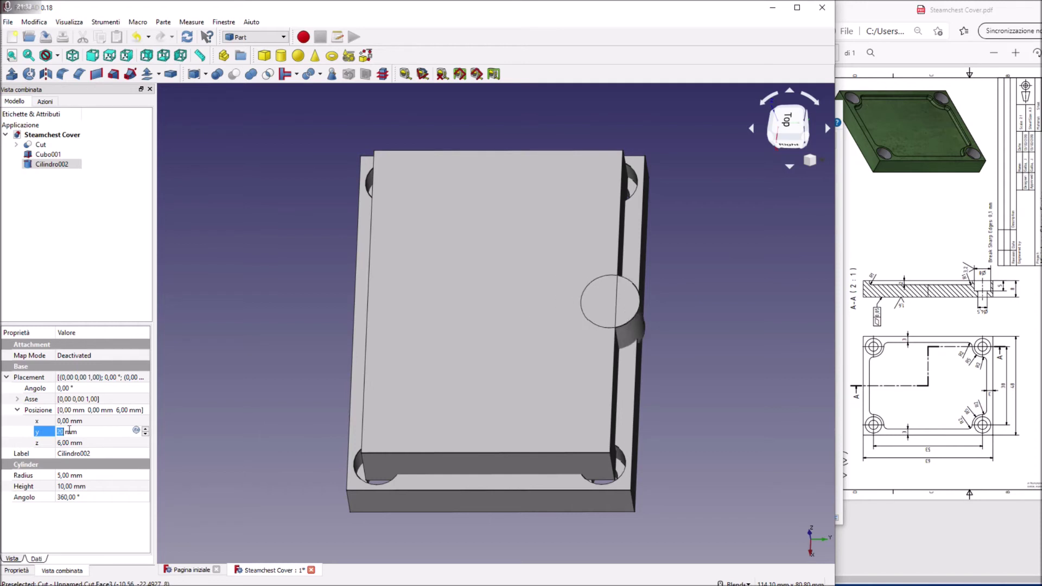
scroll(68, 430, up, 2)
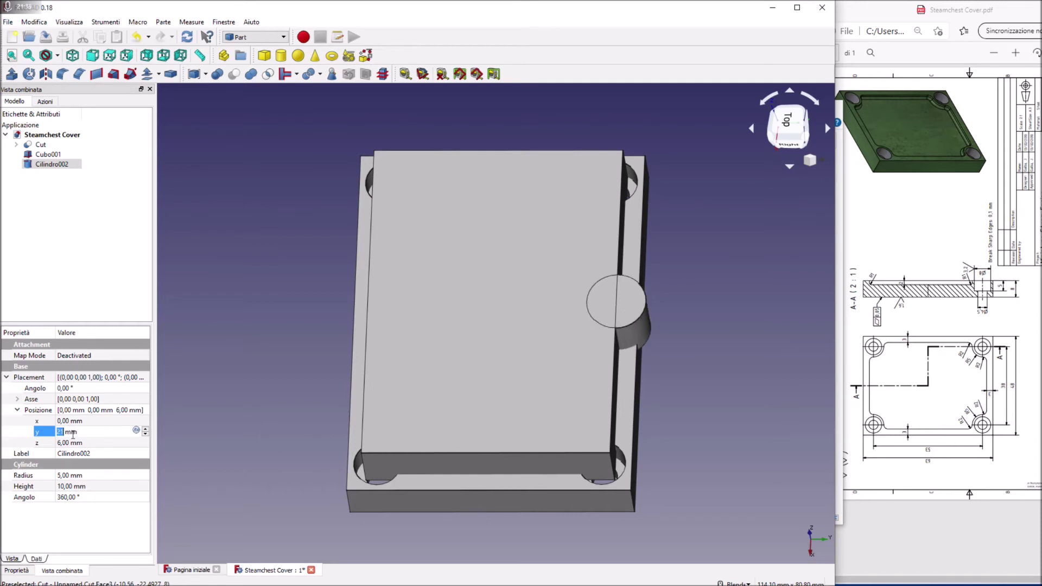
Set Cilindro002's x position to 28,50 mm.
click(70, 421)
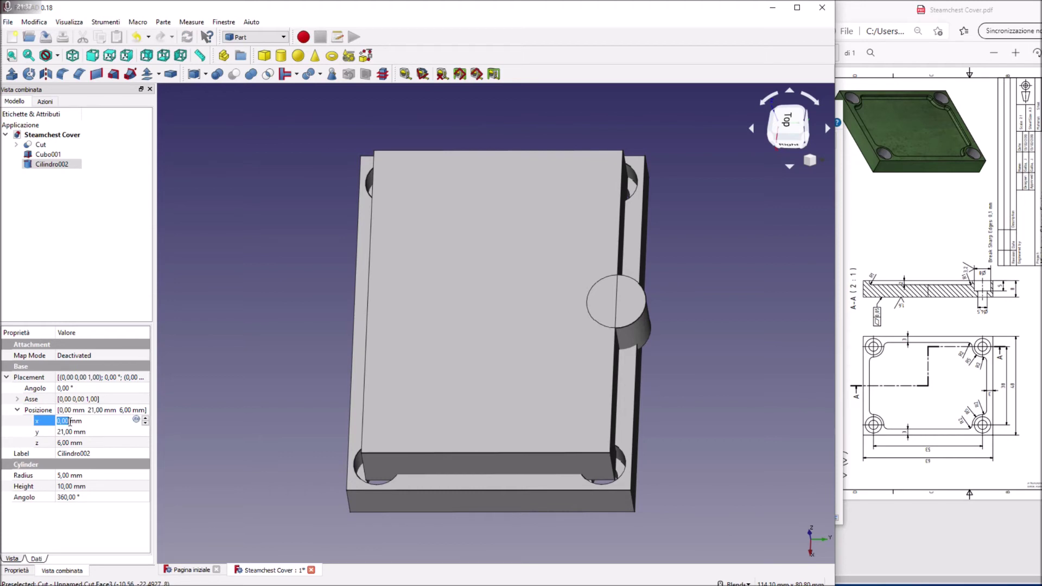
scroll(70, 421, up, 4)
scroll(70, 422, up, 4)
scroll(69, 422, up, 4)
scroll(68, 423, up, 4)
scroll(68, 423, up, 3)
scroll(67, 423, up, 3)
scroll(67, 423, up, 2)
scroll(68, 423, up, 2)
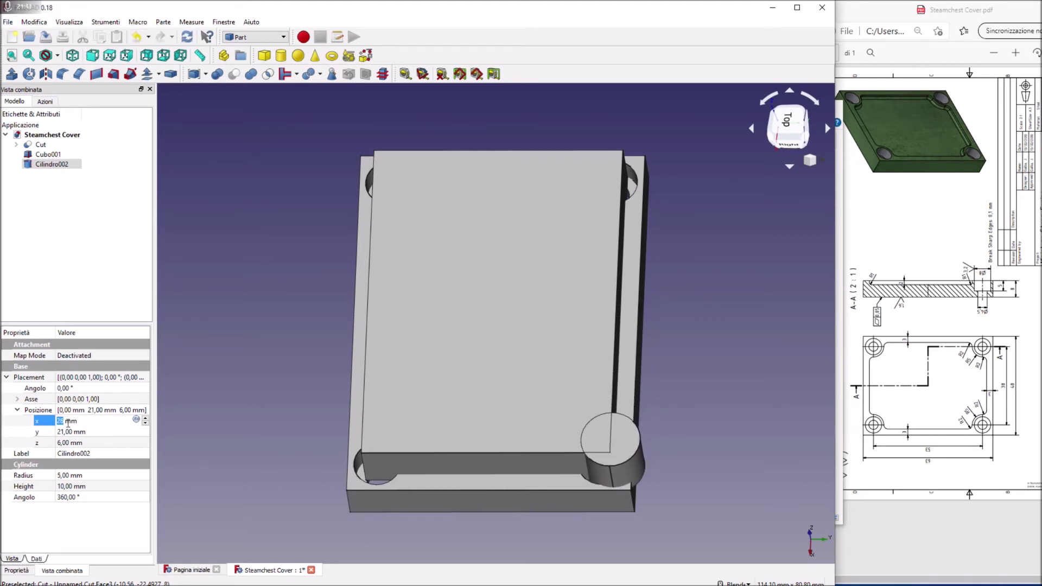
scroll(67, 423, up, 2)
text(5)
key(Return)
click(57, 421)
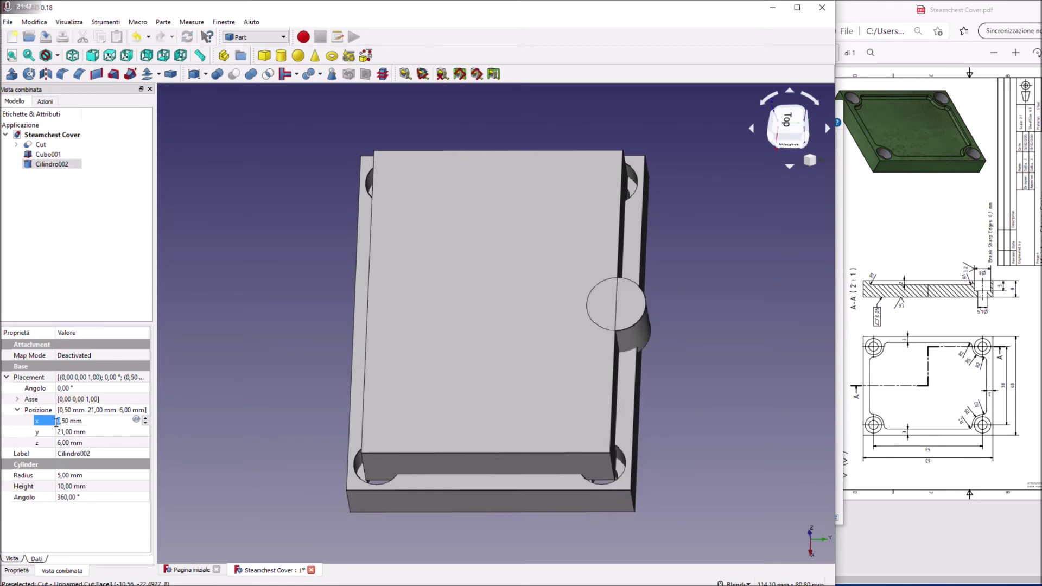
key(Delete)
text(28)
key(Return)
Tilt to a top-down view and hide the pocket box Cubo001 to reveal the plate's holes.
mouse_move(686, 350)
middle_down()
mouse_move(728, 326)
mouse_move(727, 412)
middle_up()
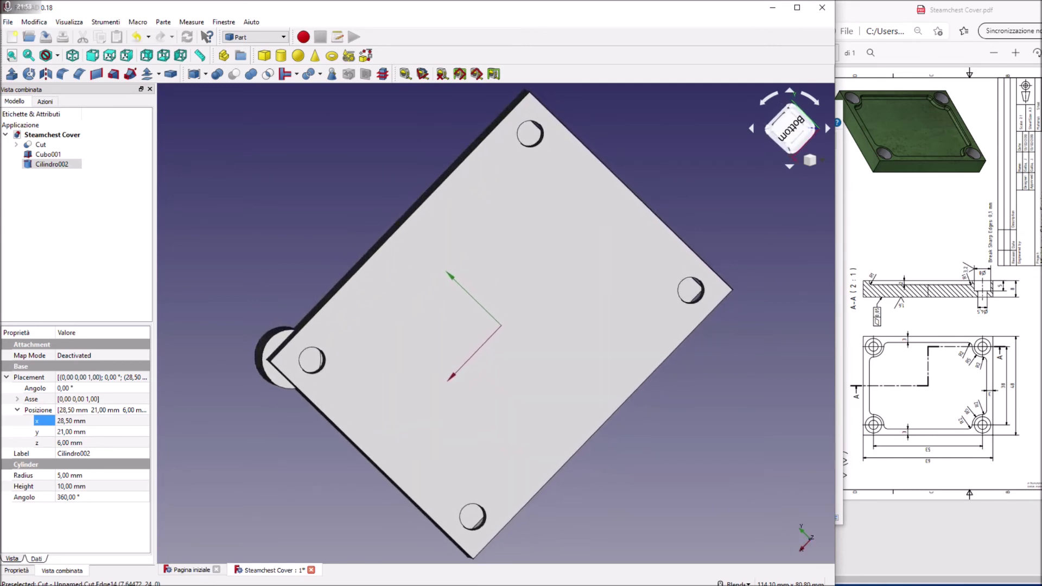
middle_drag(472, 228, 474, 313)
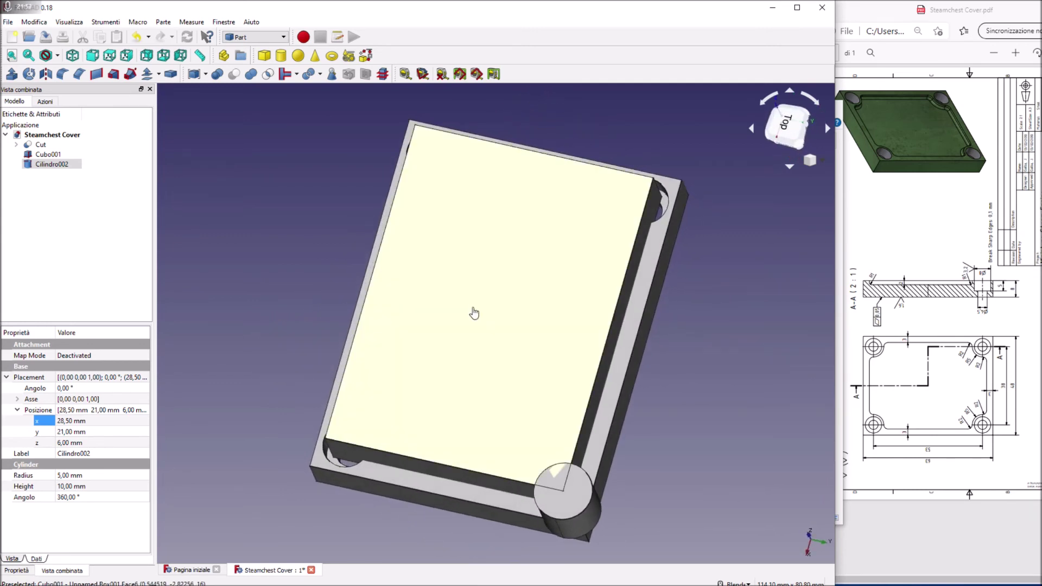
click(474, 313)
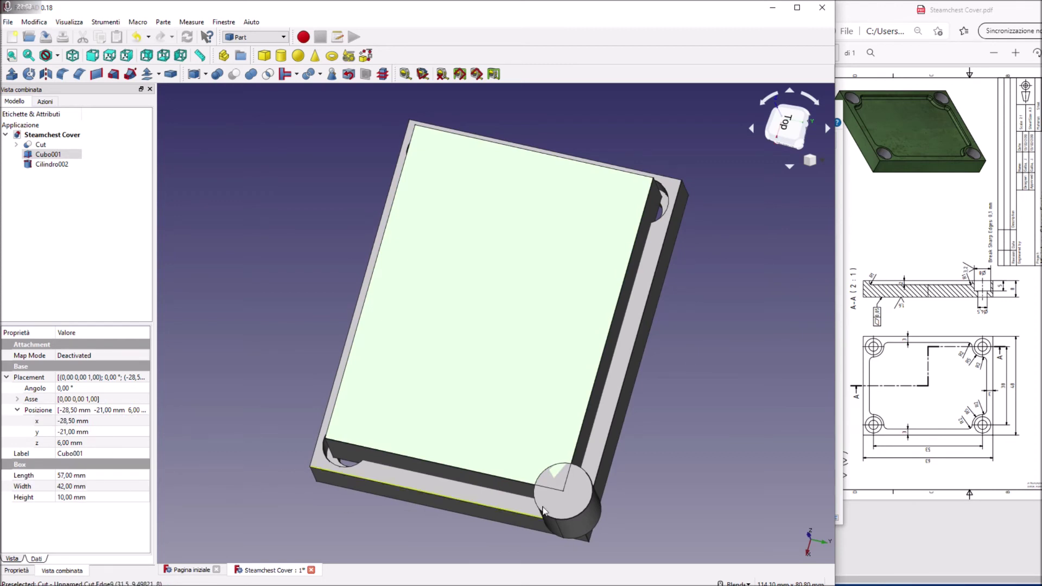
middle_drag(521, 325, 521, 260)
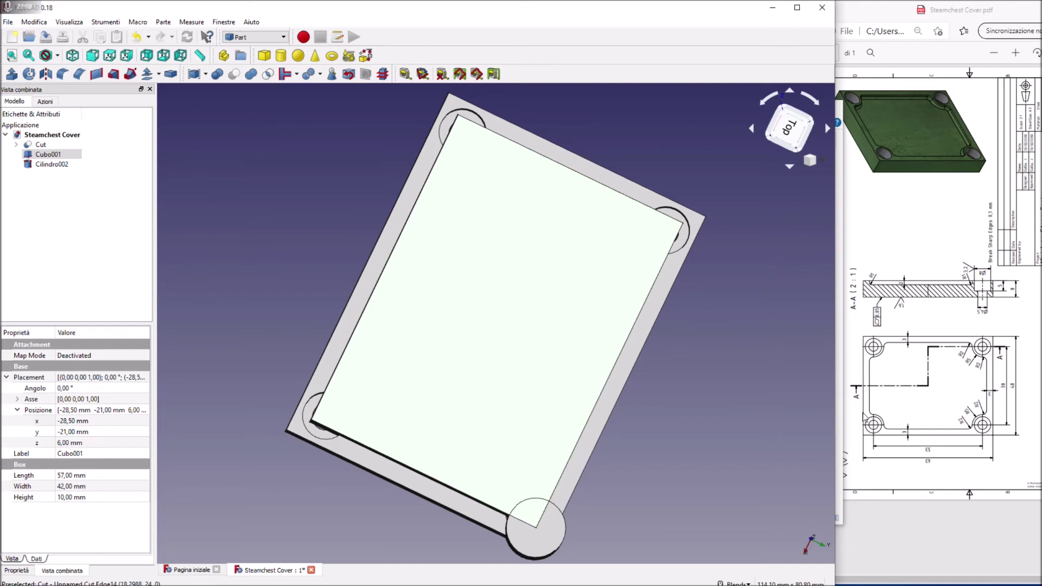
click(528, 380)
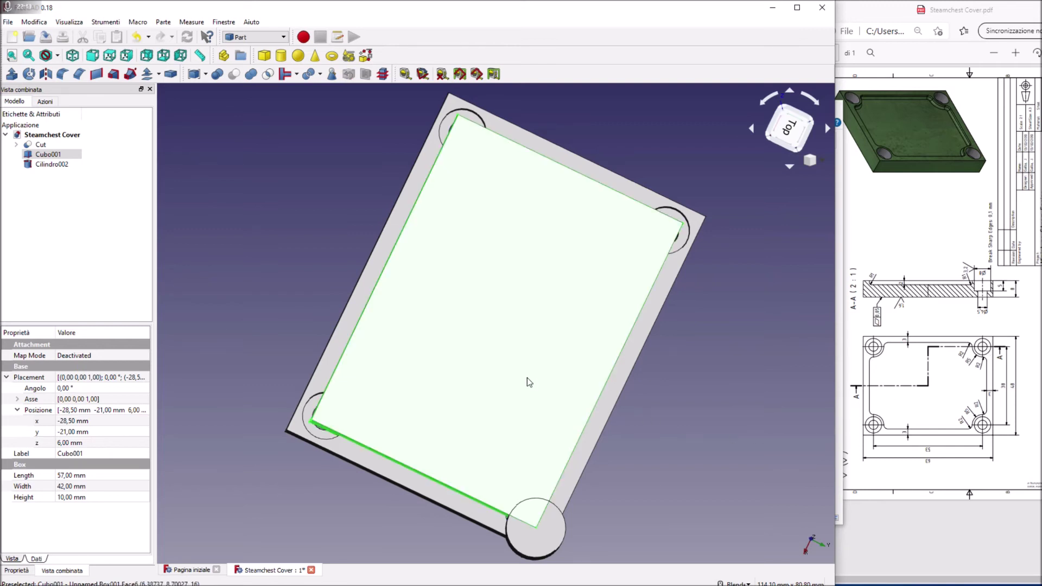
key(space)
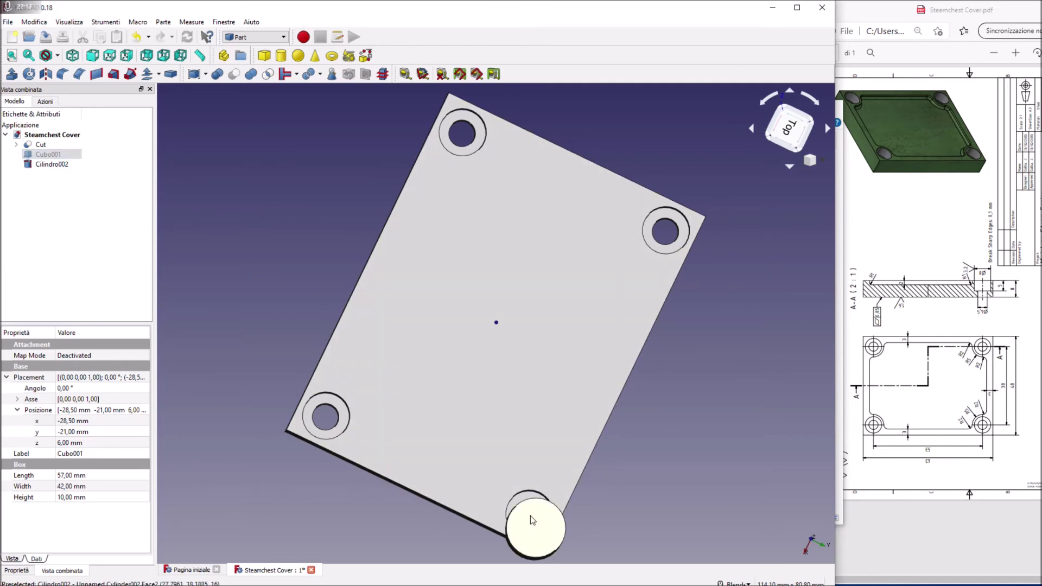
click(54, 166)
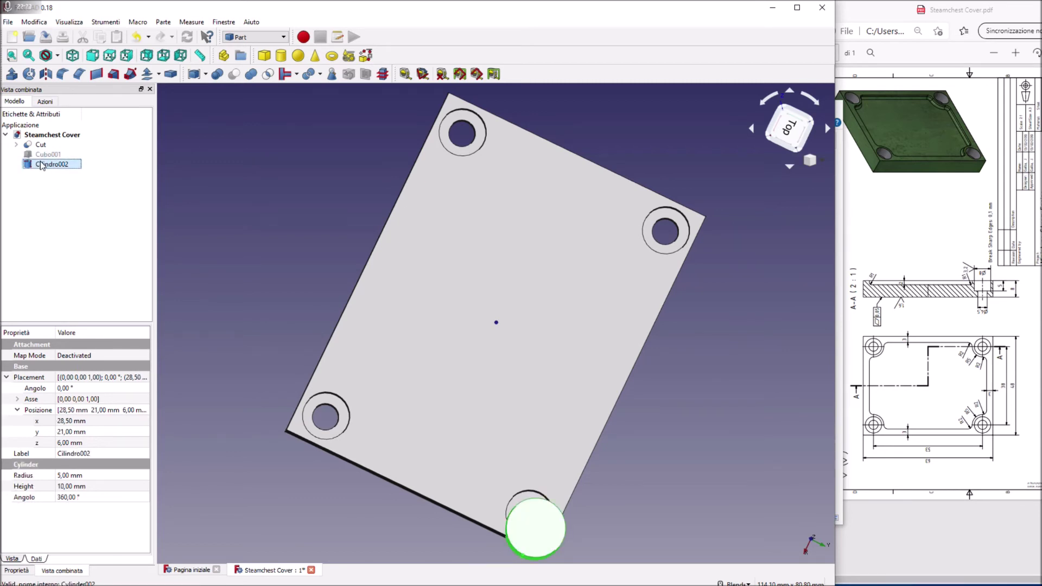
click(17, 145)
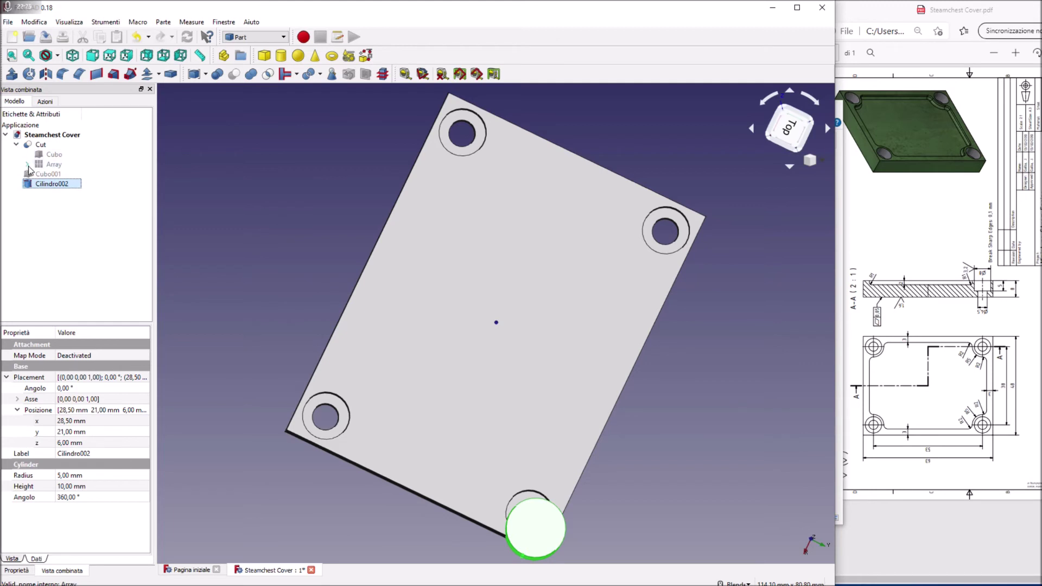
click(26, 164)
click(38, 175)
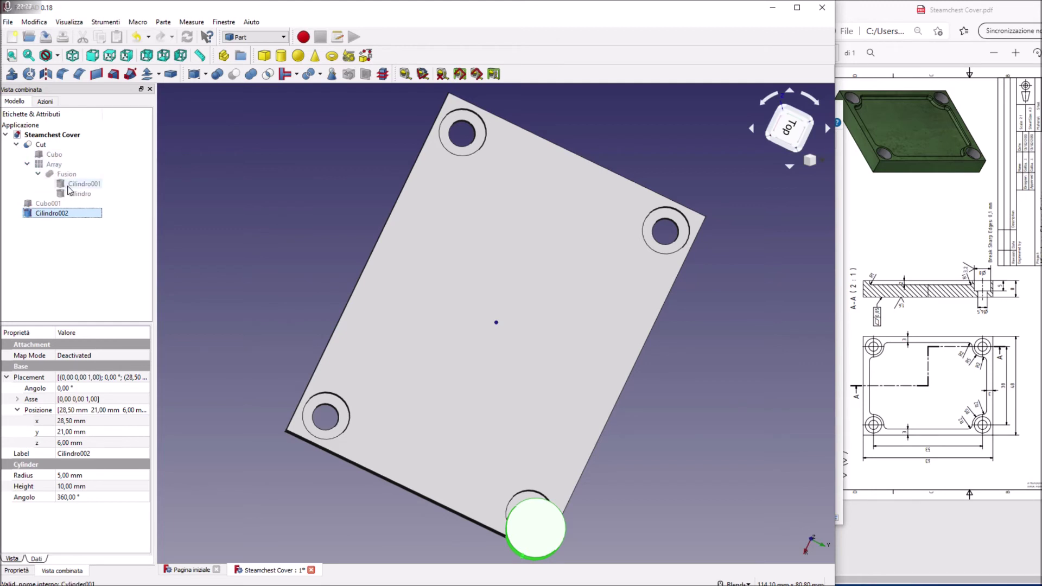
click(76, 184)
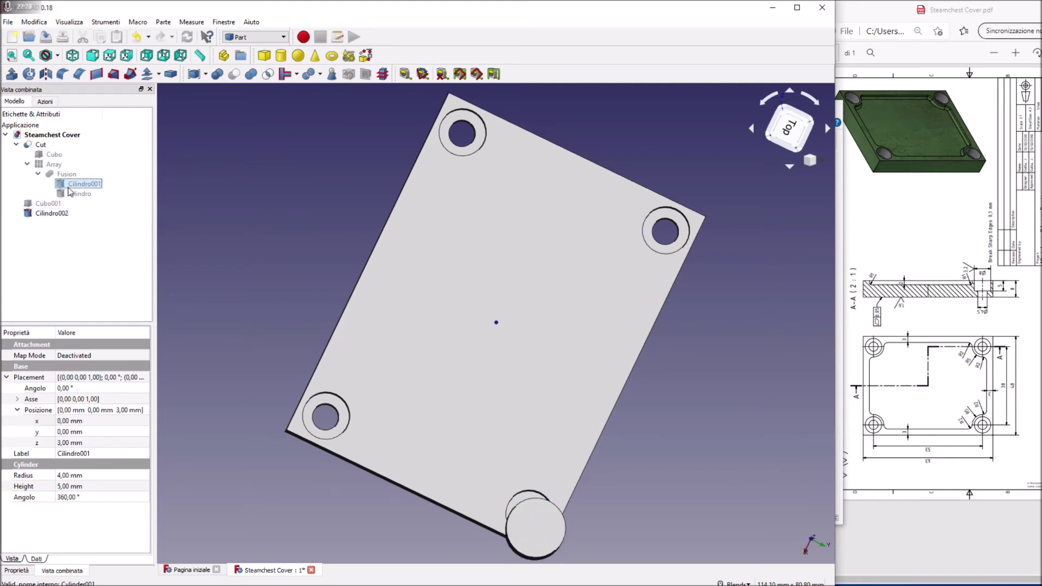
click(74, 194)
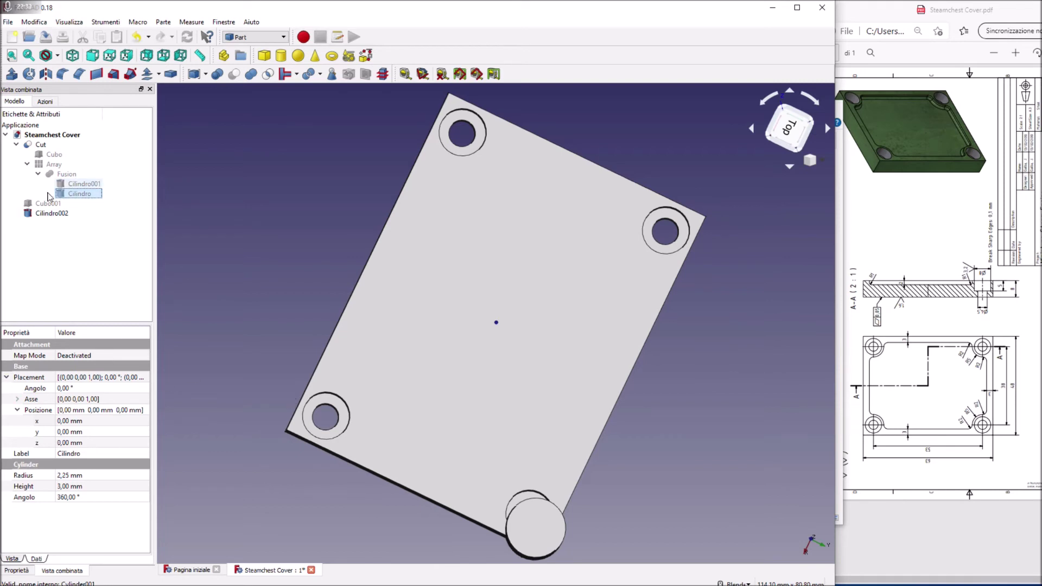
click(17, 145)
click(51, 164)
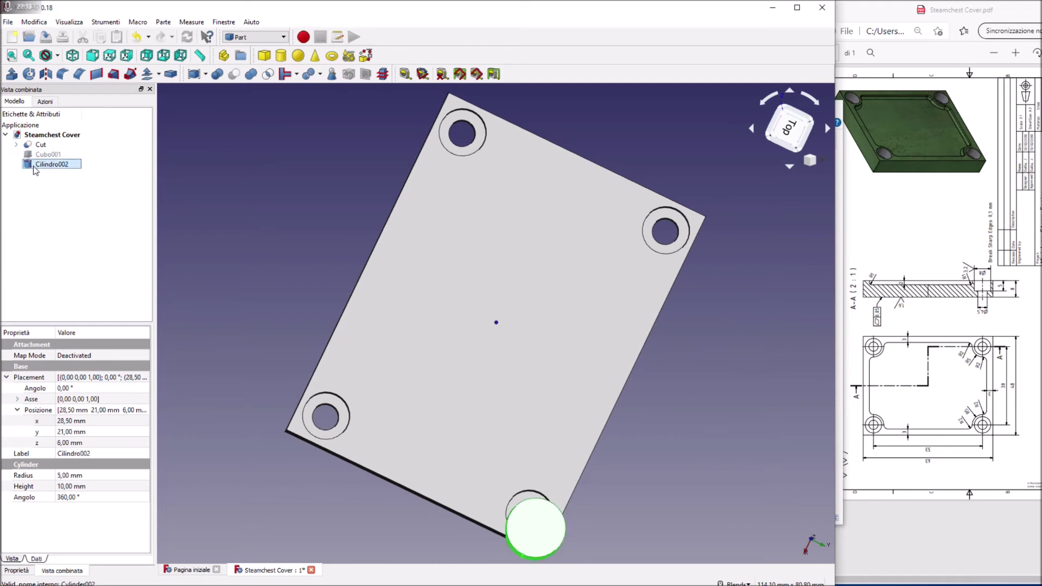
middle_drag(540, 532, 609, 460)
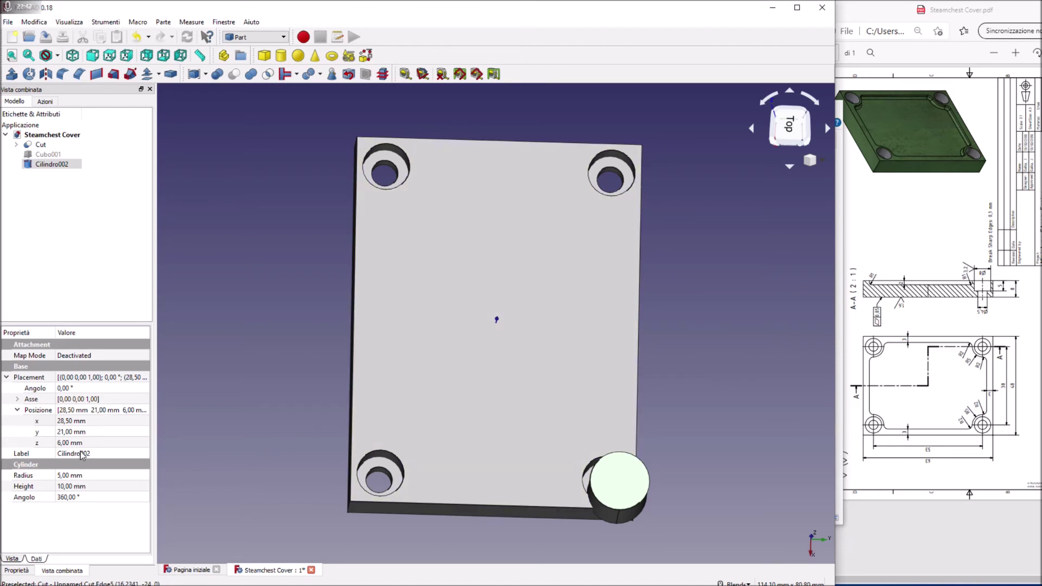
Move Cilindro002 inward to y 19 mm and x 26,50 mm over the corner hole.
click(74, 433)
text(19)
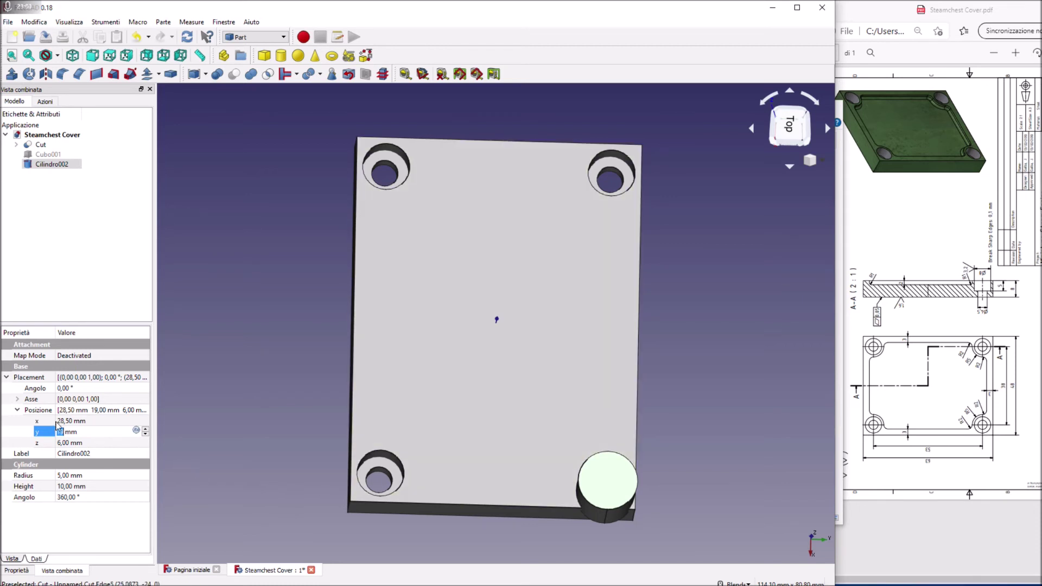
click(62, 421)
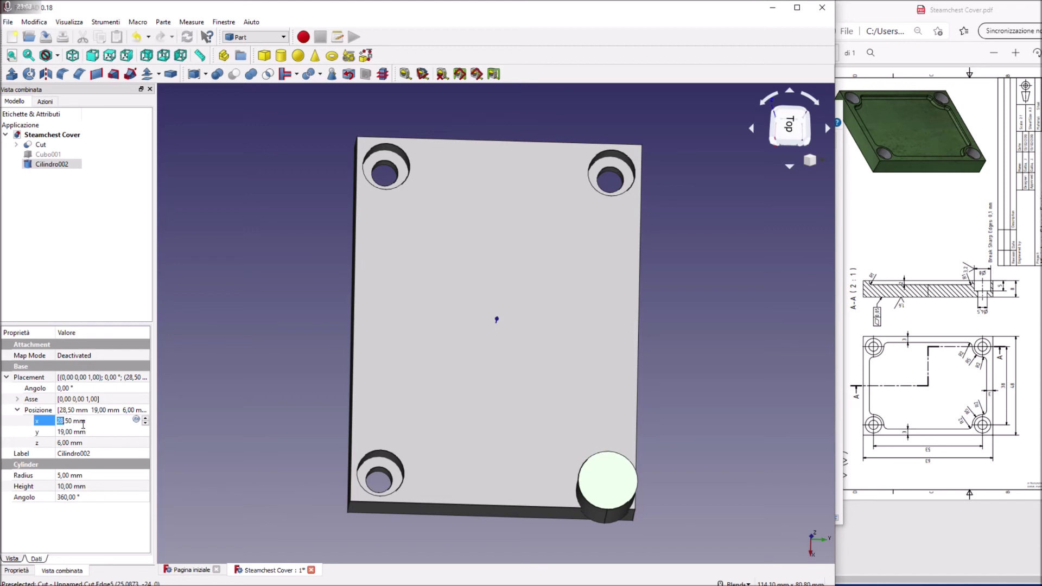
text(26)
mouse_move(496, 320)
middle_down()
mouse_move(505, 217)
mouse_move(498, 320)
middle_up()
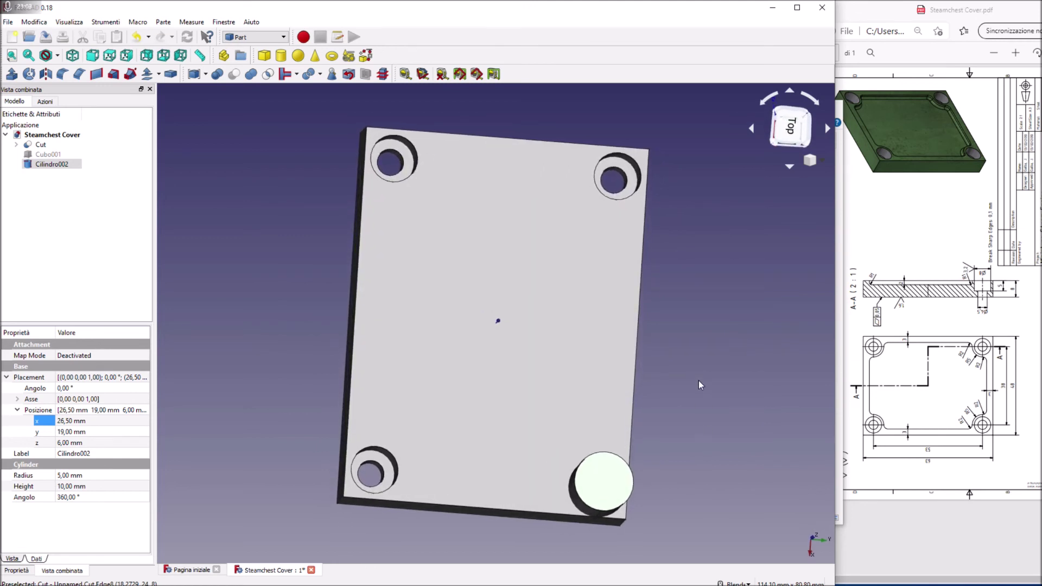
click(54, 154)
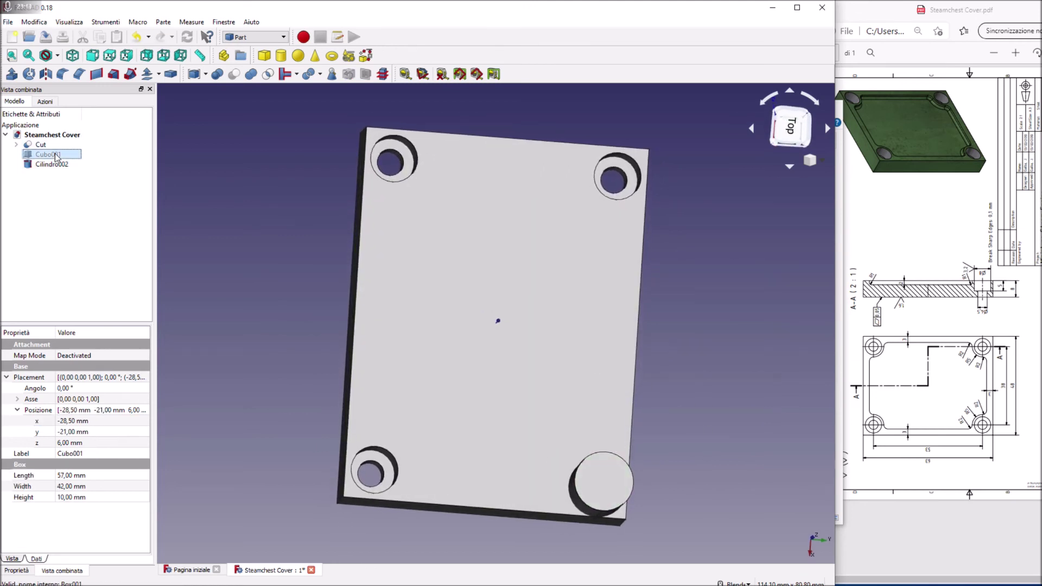
Unhide Cubo001, then add a default 10 × 10 × 10 mm cube, Cubo002, and select it.
click(57, 157)
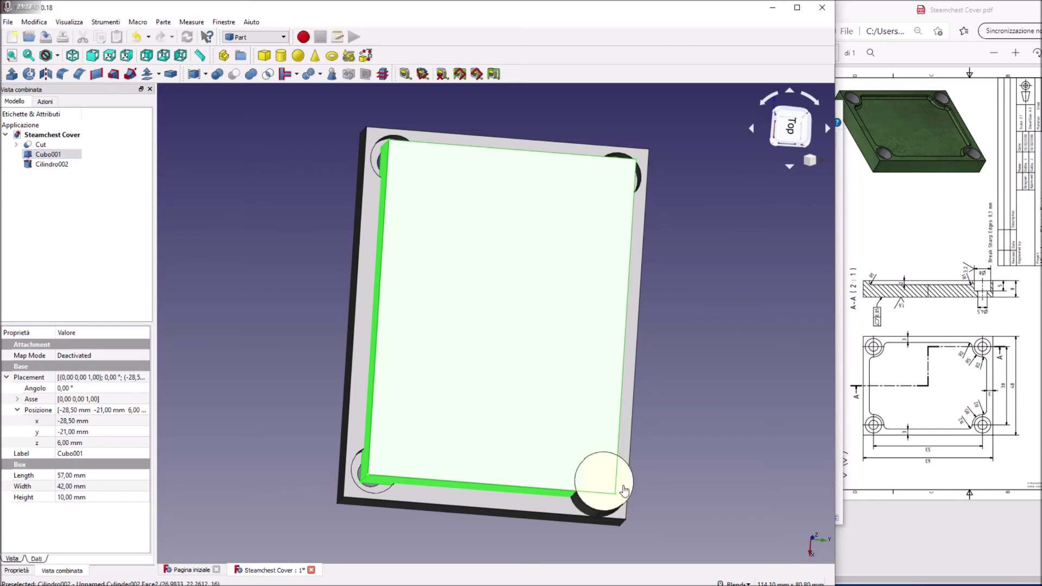
click(52, 165)
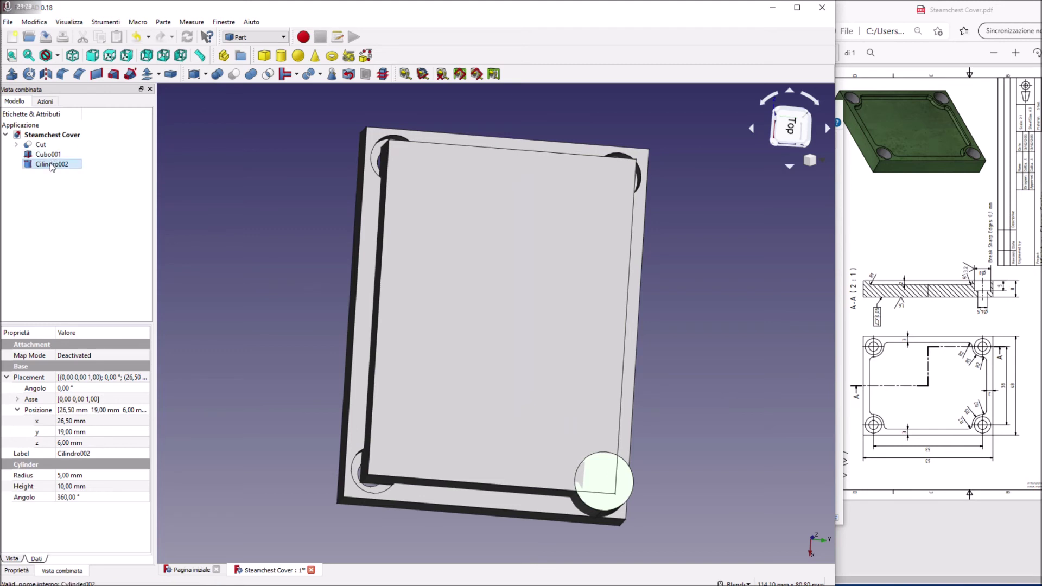
click(61, 197)
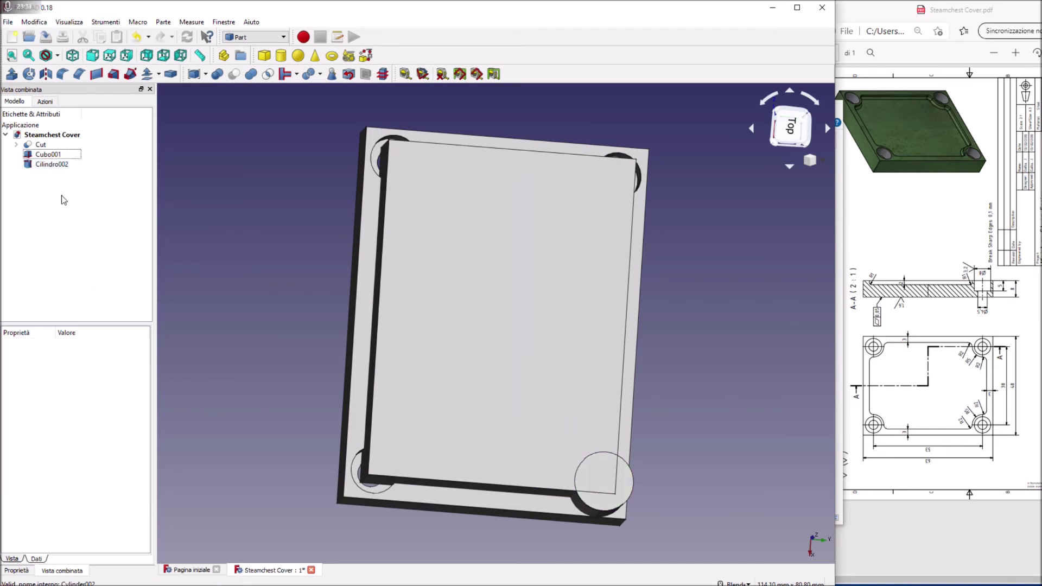
click(264, 55)
click(49, 173)
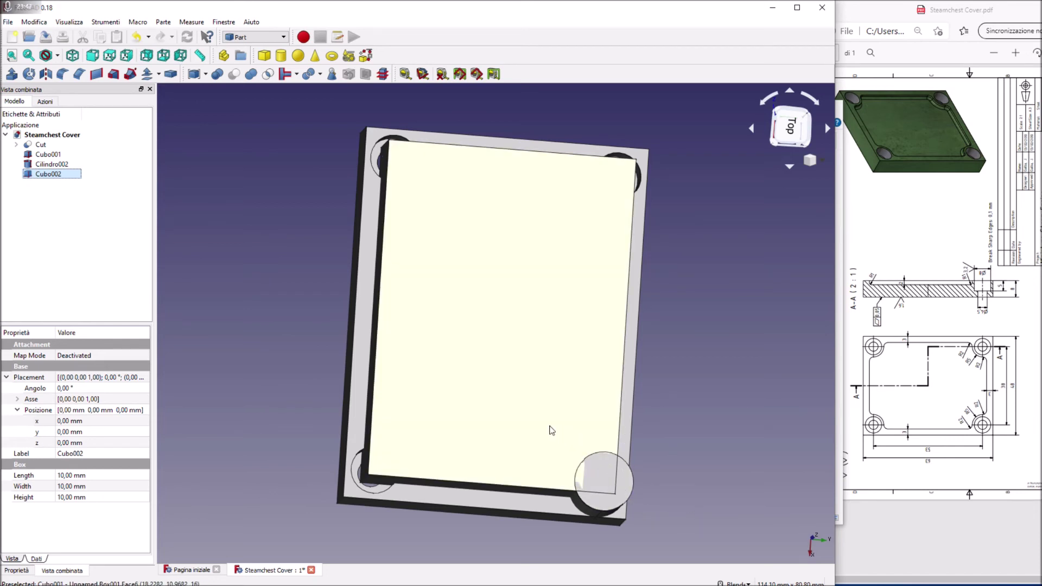
Set Cubo002's z position to 6 mm and restore its width to 10 mm.
click(67, 443)
text(3)
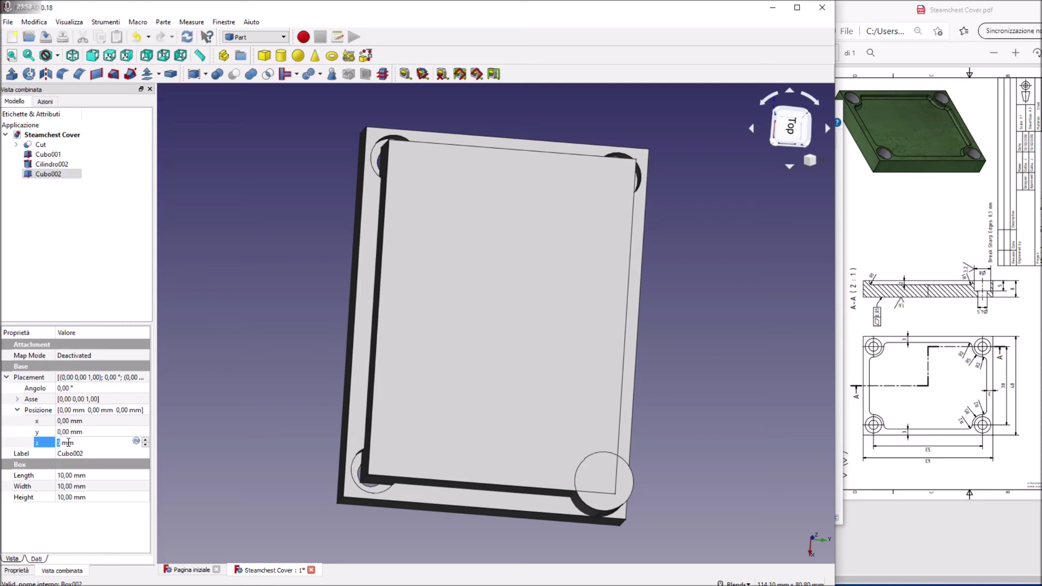
text(6)
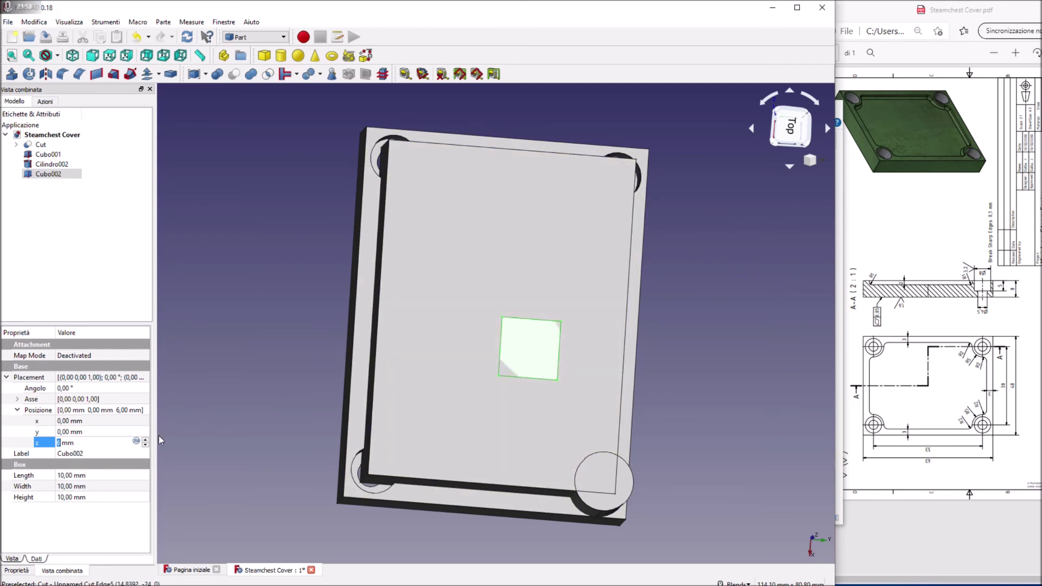
click(76, 476)
text(7)
scroll(77, 475, down, 1)
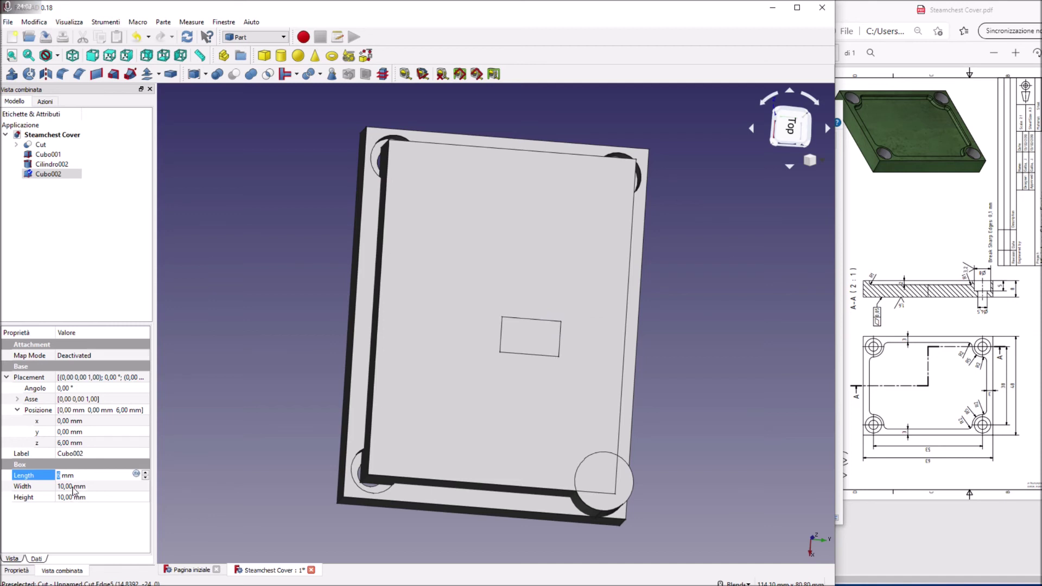
click(73, 487)
scroll(73, 487, down, 2)
scroll(73, 487, down, 1)
scroll(73, 487, down, 1)
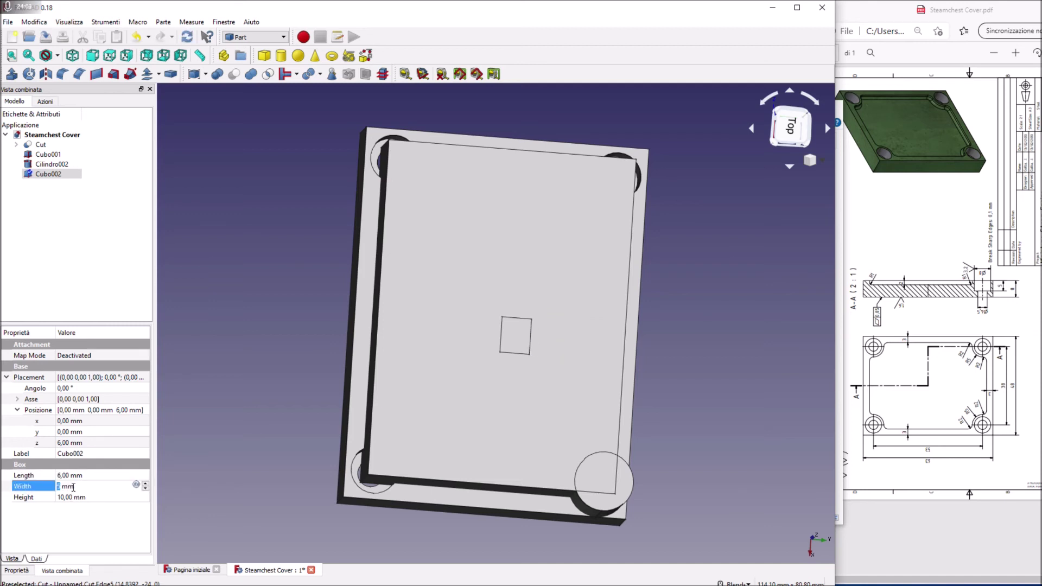
click(77, 475)
scroll(78, 473, down, 1)
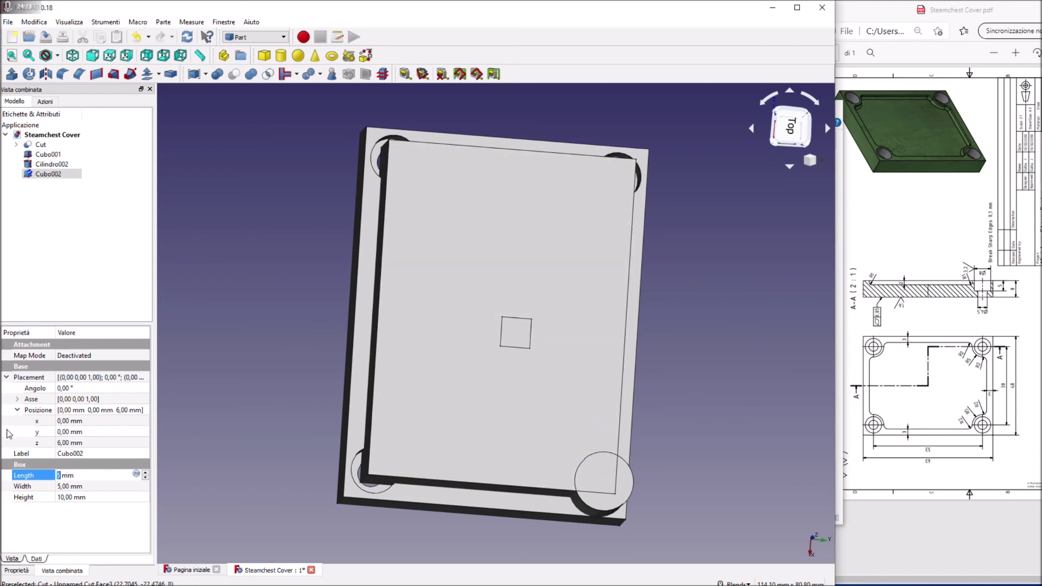
scroll(66, 476, up, 1)
scroll(66, 475, up, 2)
scroll(66, 475, up, 1)
scroll(66, 475, up, 1)
click(70, 487)
scroll(70, 486, up, 1)
scroll(70, 487, up, 2)
scroll(69, 486, up, 2)
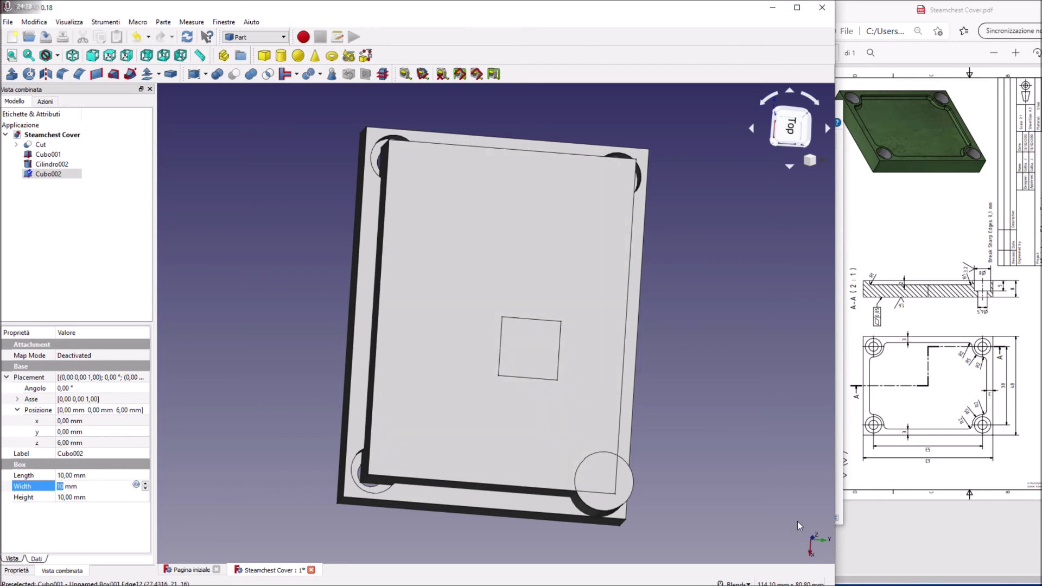
Set Cubo002's y and x positions to -5 mm.
click(68, 431)
scroll(68, 431, down, 1)
scroll(67, 432, down, 1)
scroll(68, 431, down, 2)
scroll(68, 431, down, 1)
click(66, 423)
scroll(66, 423, up, 1)
scroll(66, 423, up, 1)
scroll(66, 423, down, 1)
scroll(67, 423, down, 2)
scroll(68, 423, down, 1)
scroll(68, 422, down, 3)
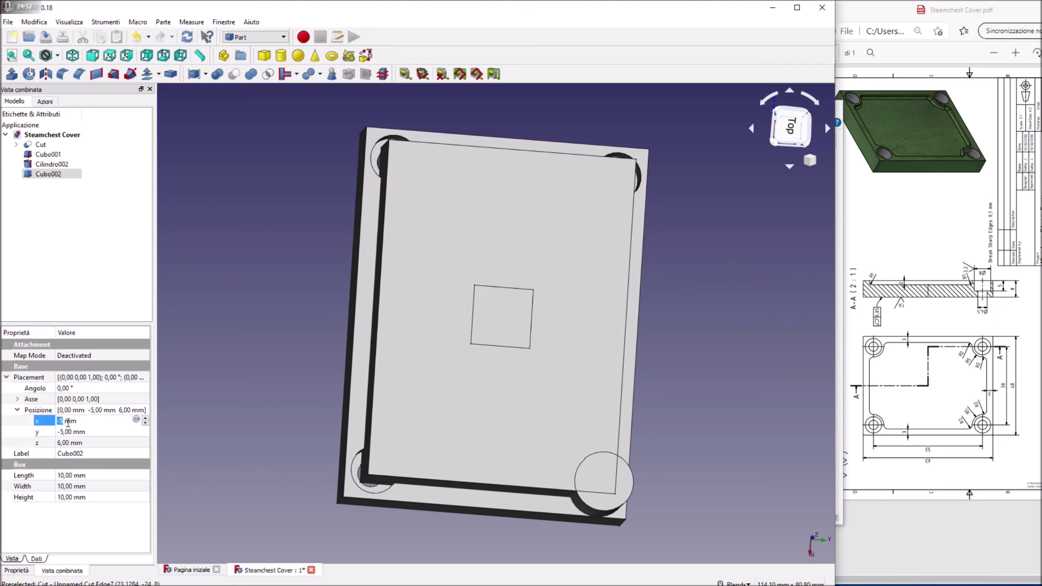
click(95, 245)
Reselect Cubo002 and open its full Placement editor.
click(52, 164)
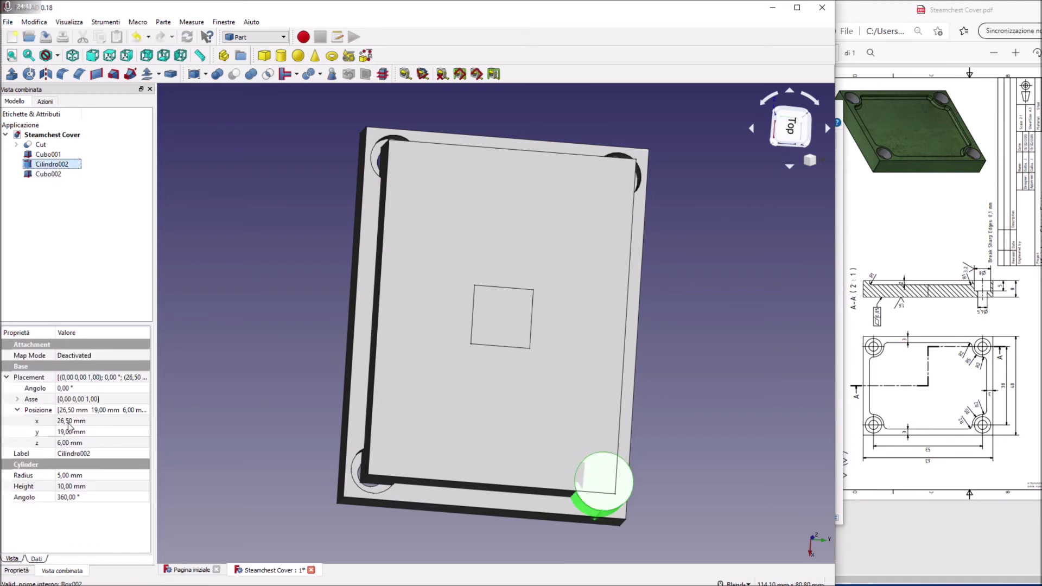
click(43, 174)
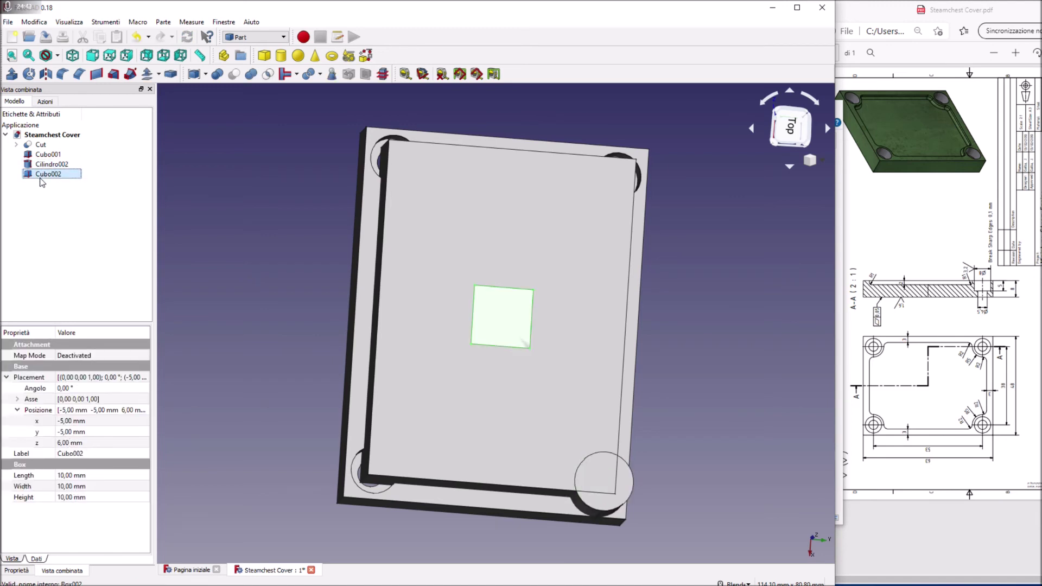
click(91, 378)
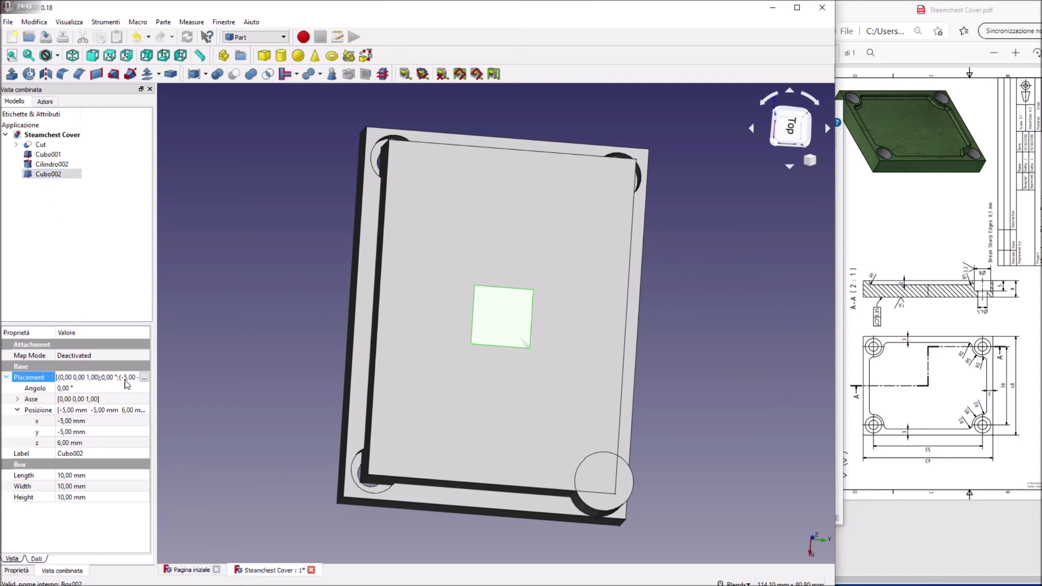
click(144, 378)
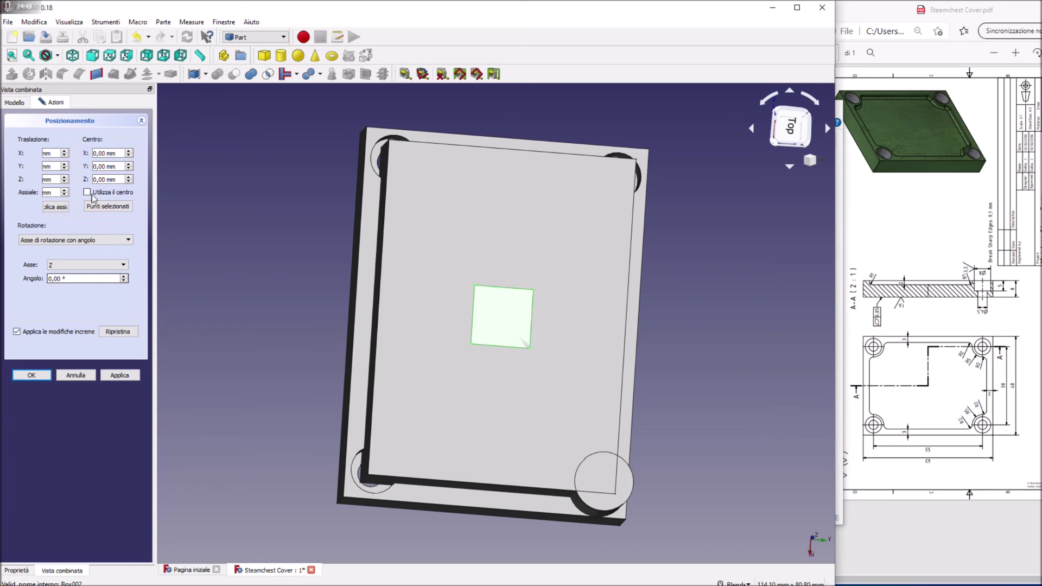
Enter the incremental X translation 6,5 and the Y translation value.
click(56, 166)
click(53, 152)
scroll(53, 153, up, 5)
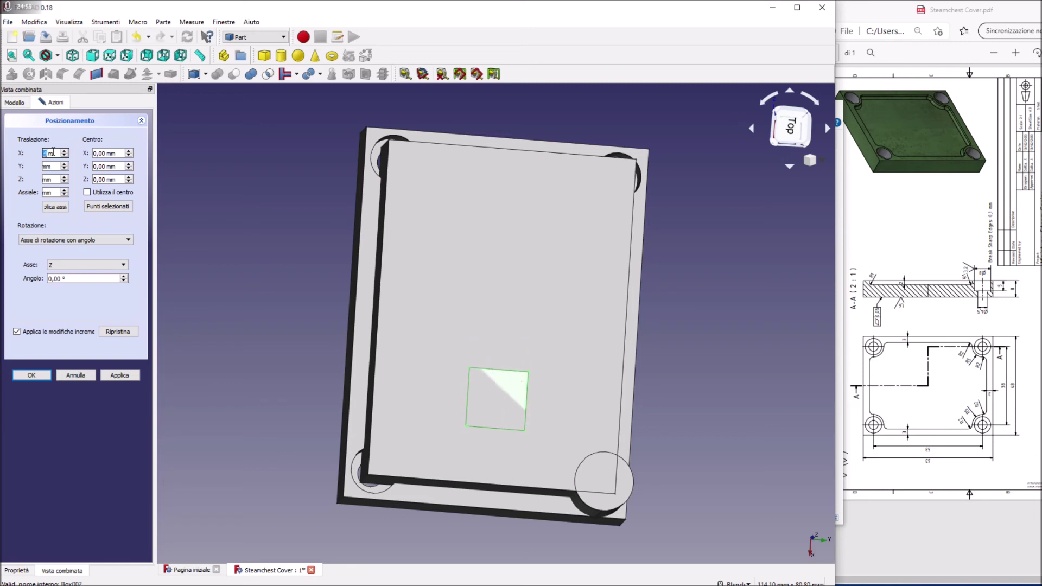
scroll(53, 152, up, 2)
scroll(53, 152, up, 2)
scroll(53, 152, up, 1)
scroll(54, 153, up, 1)
scroll(53, 153, up, 1)
scroll(53, 153, up, 1)
scroll(53, 152, up, 1)
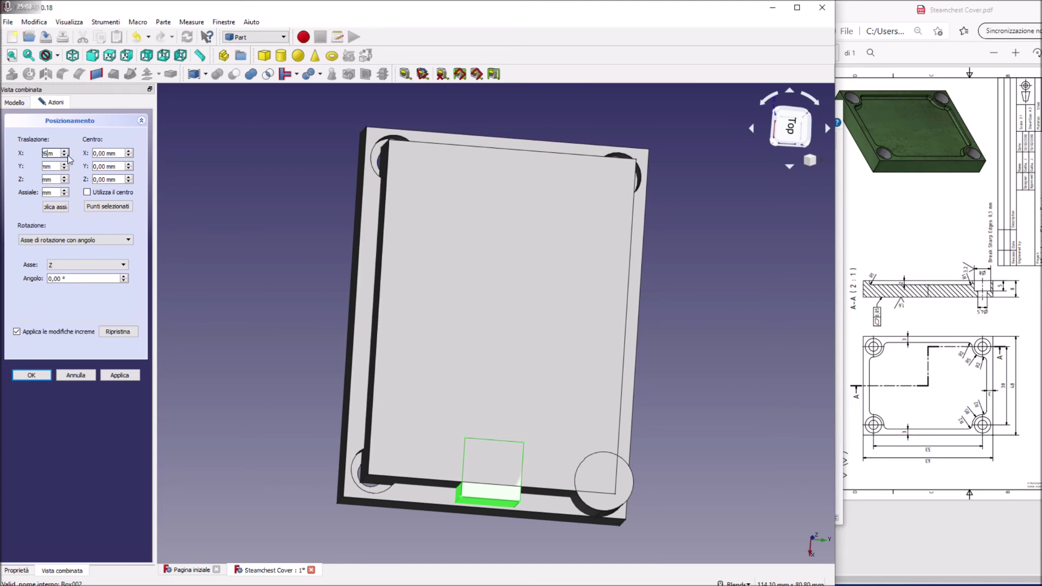
text(5)
click(52, 167)
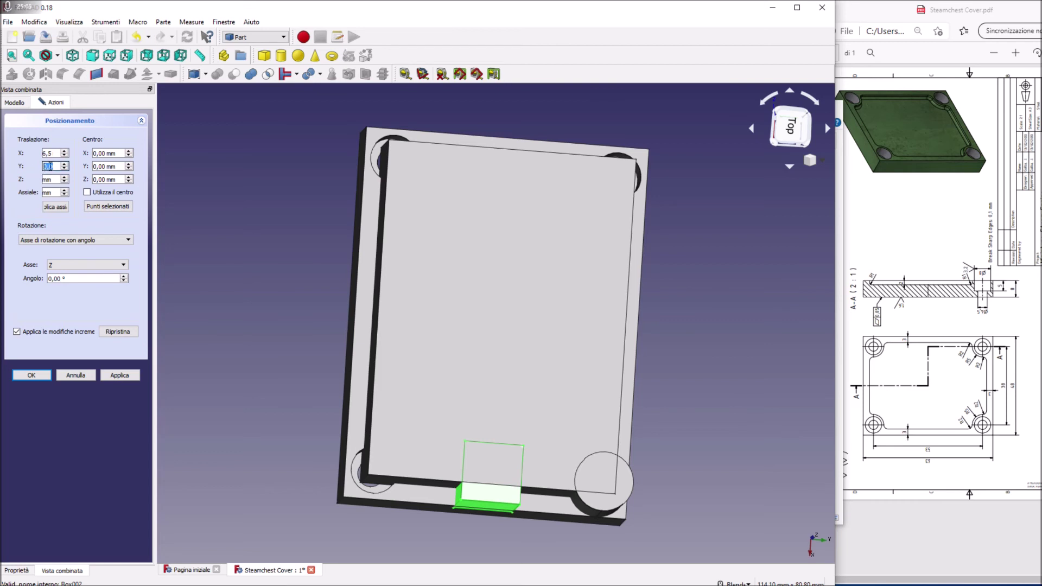
text(3)
Apply the move so Cubo002 sits at x 21.5, y 14, z 6 mm, and confirm.
scroll(55, 167, up, 3)
scroll(54, 167, up, 3)
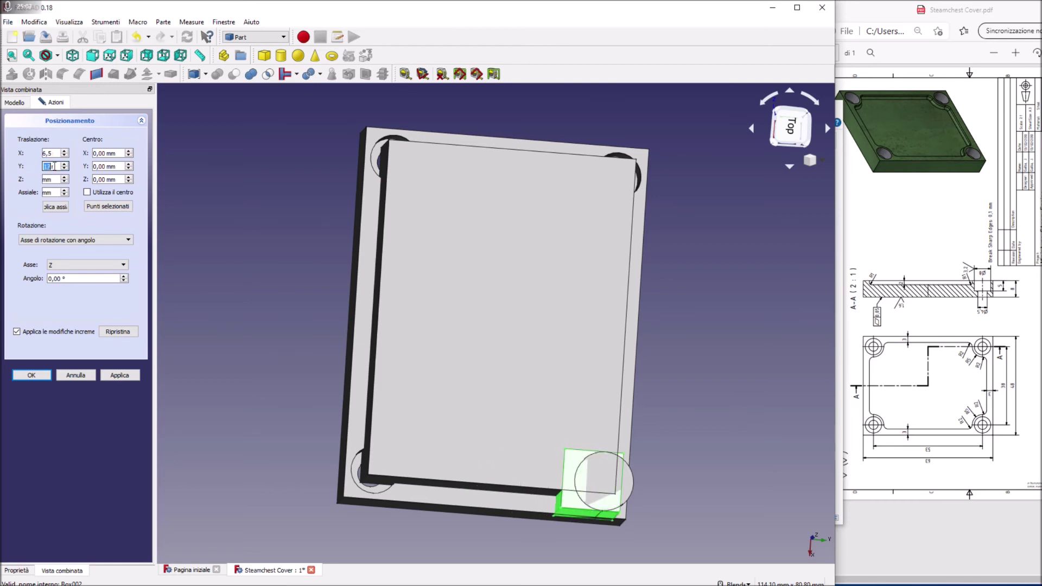
scroll(54, 167, up, 2)
scroll(54, 166, up, 2)
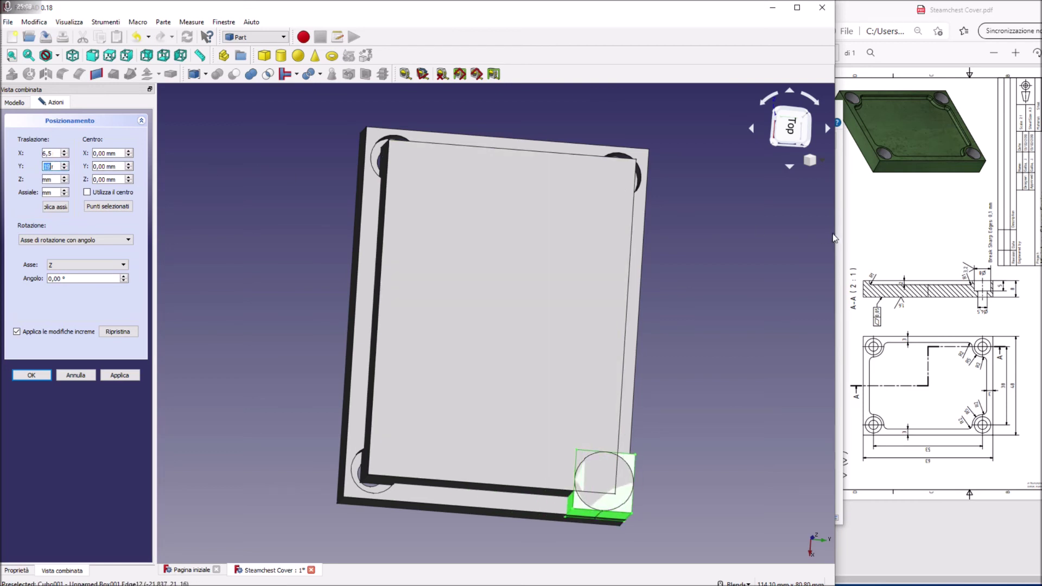
click(121, 375)
click(30, 375)
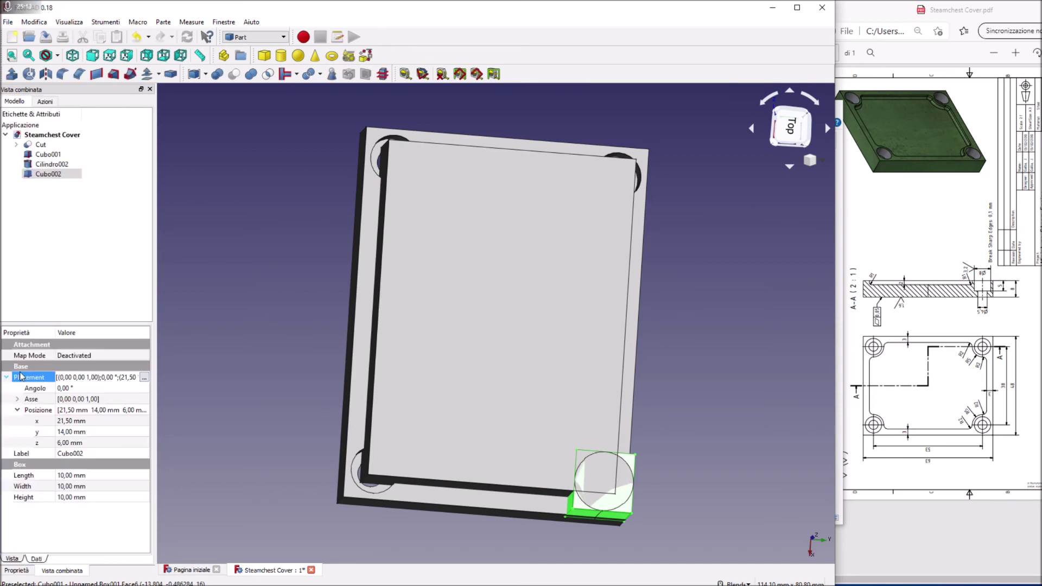
Delete Cilindro002 and make a Draft rectangular array of Cubo002.
click(55, 165)
key(Delete)
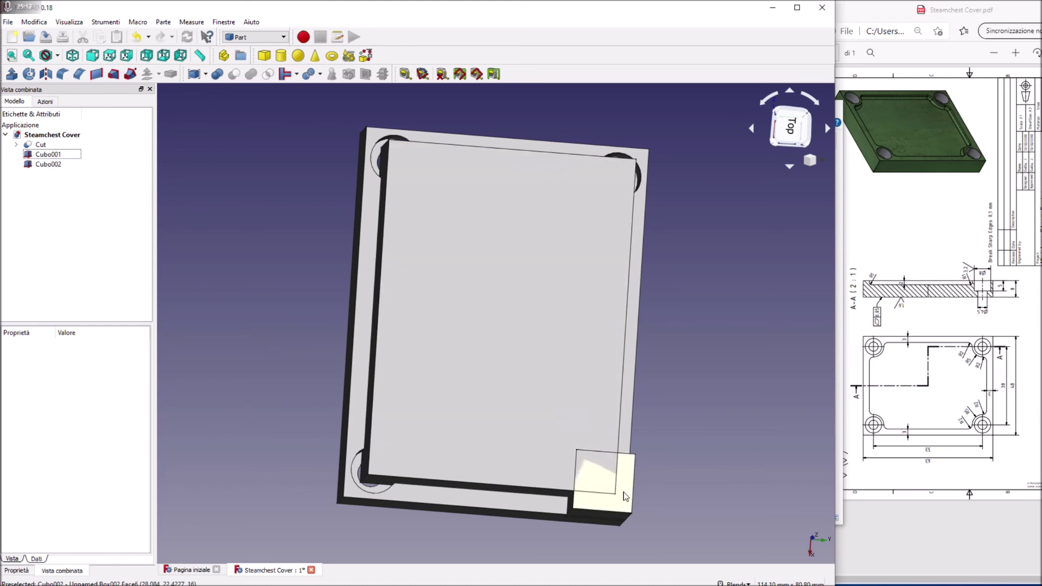
click(602, 475)
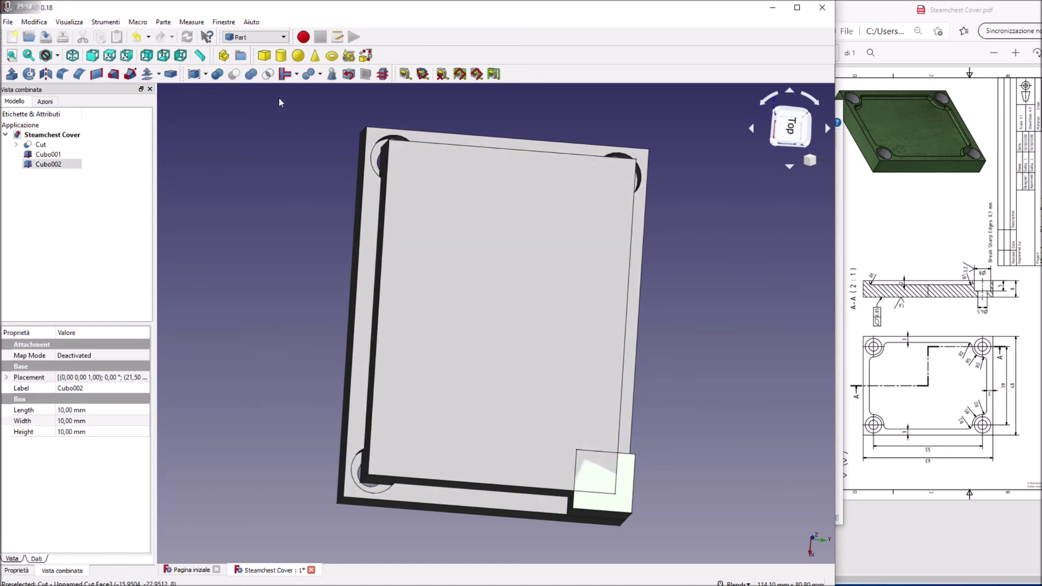
click(269, 37)
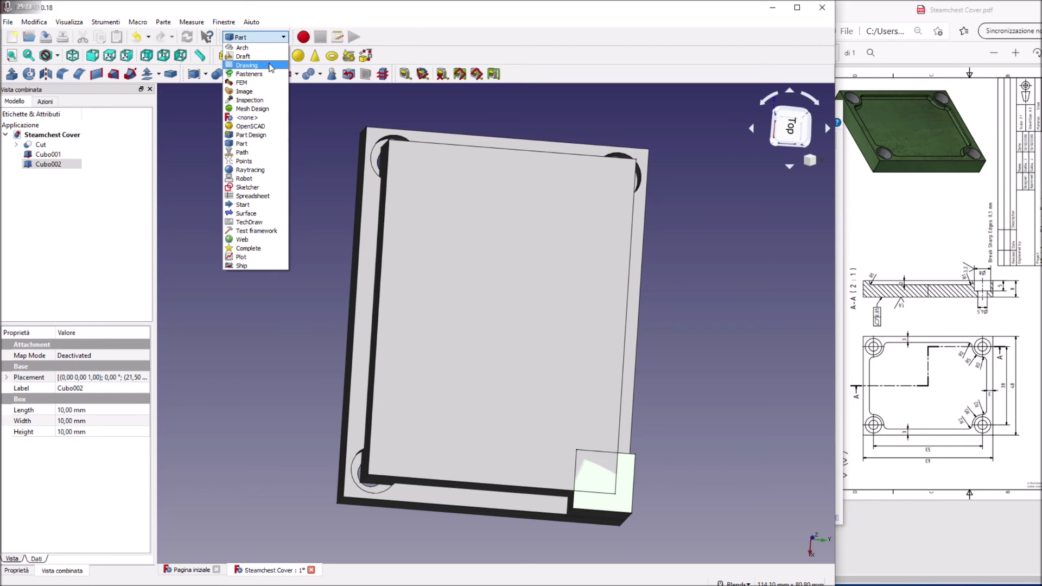
click(260, 57)
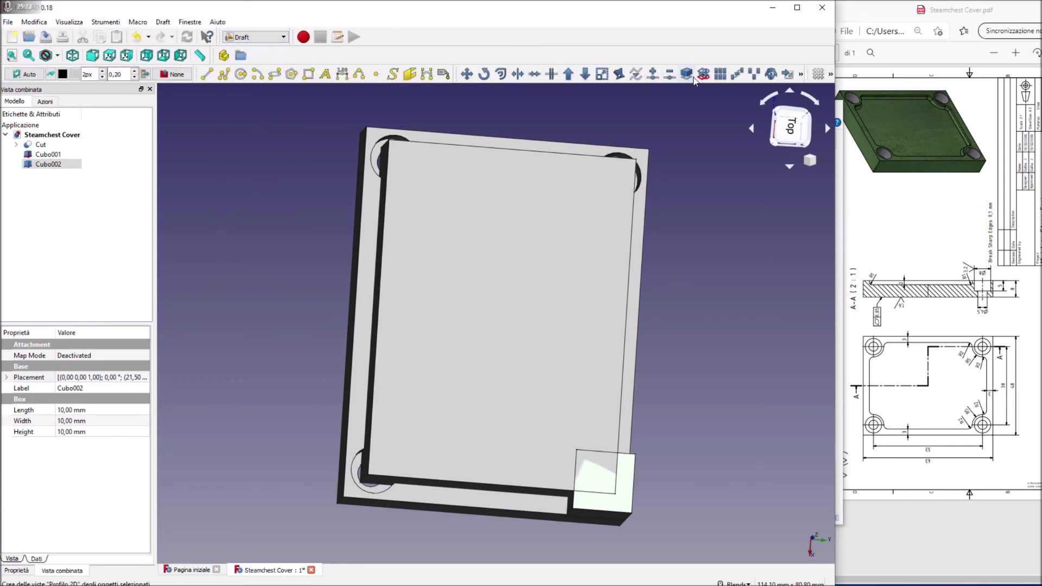
click(717, 76)
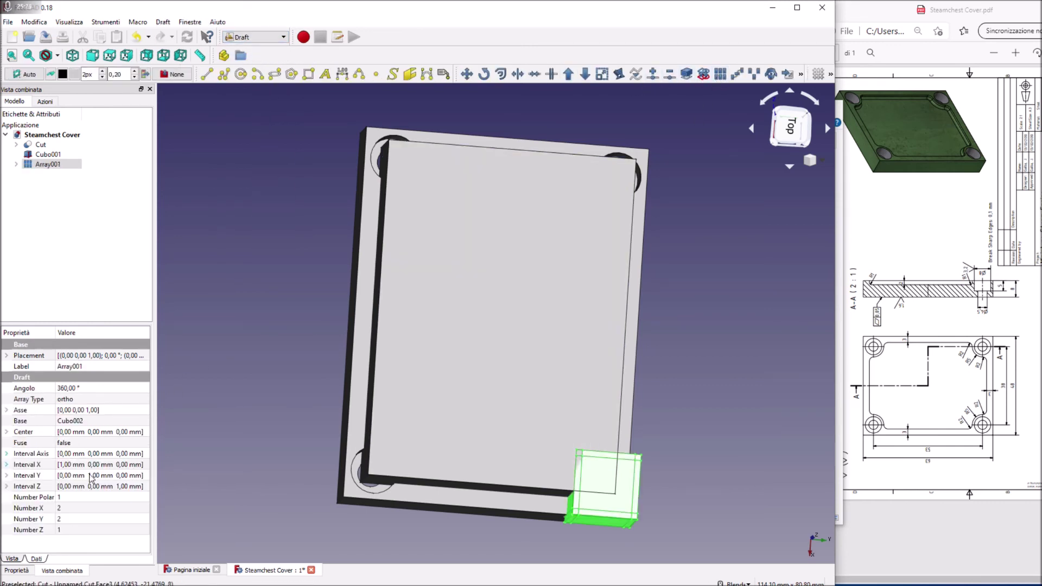
Set Array001's X interval to -53 mm and Y interval to -38 mm.
click(76, 529)
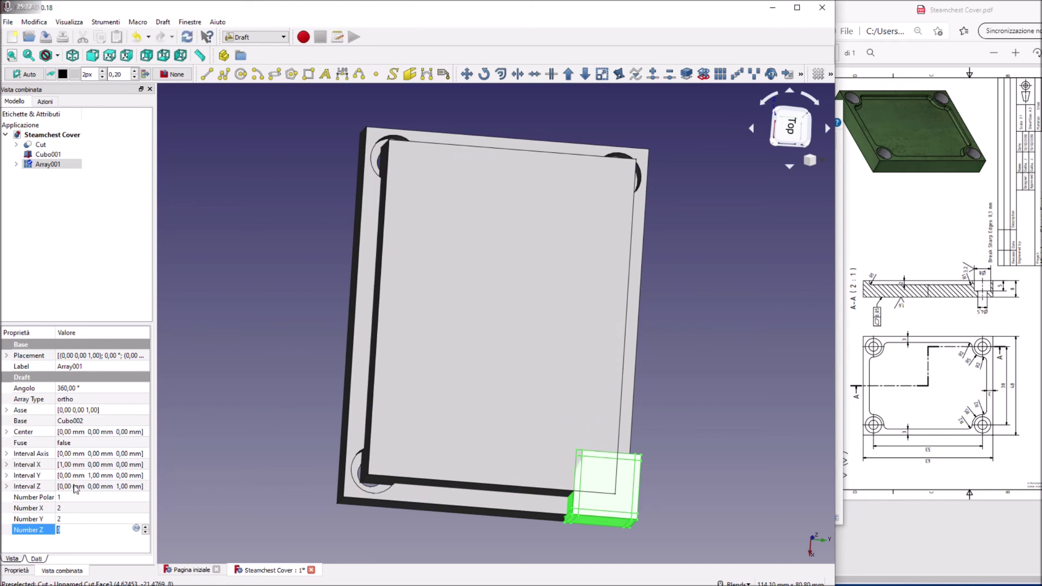
click(7, 465)
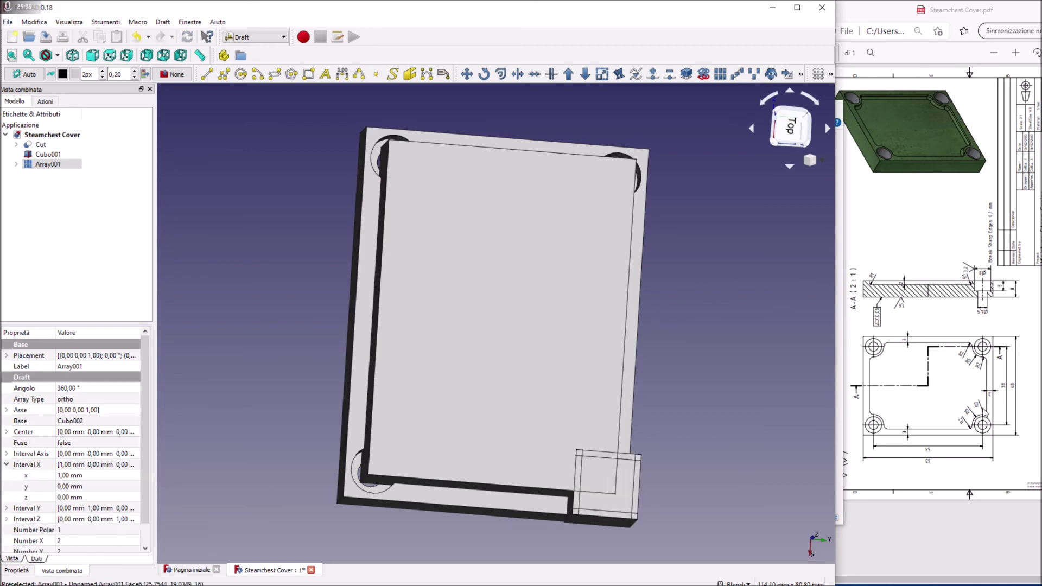
click(69, 476)
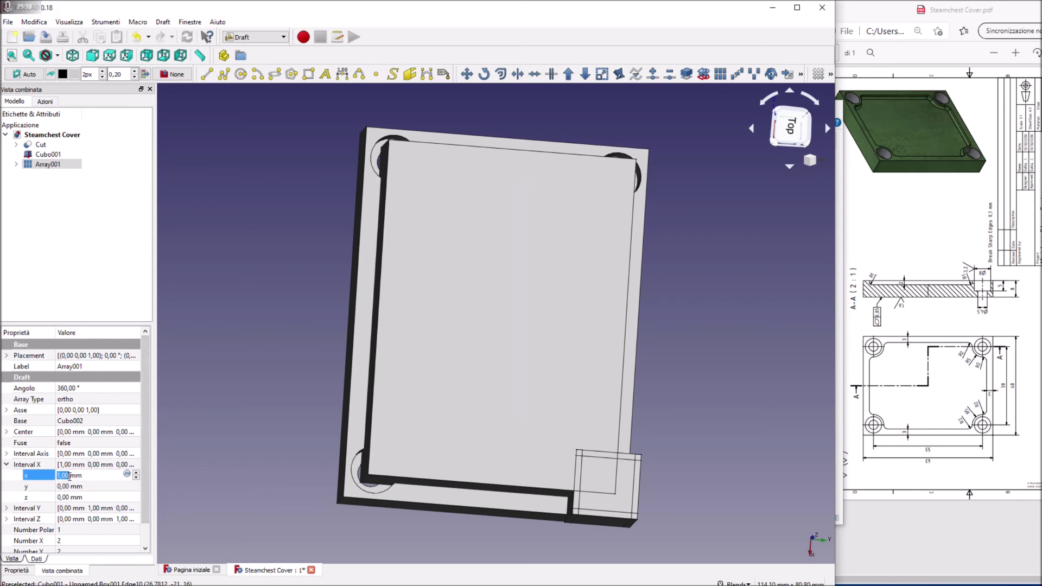
text(-53)
key(Tab)
key(Tab)
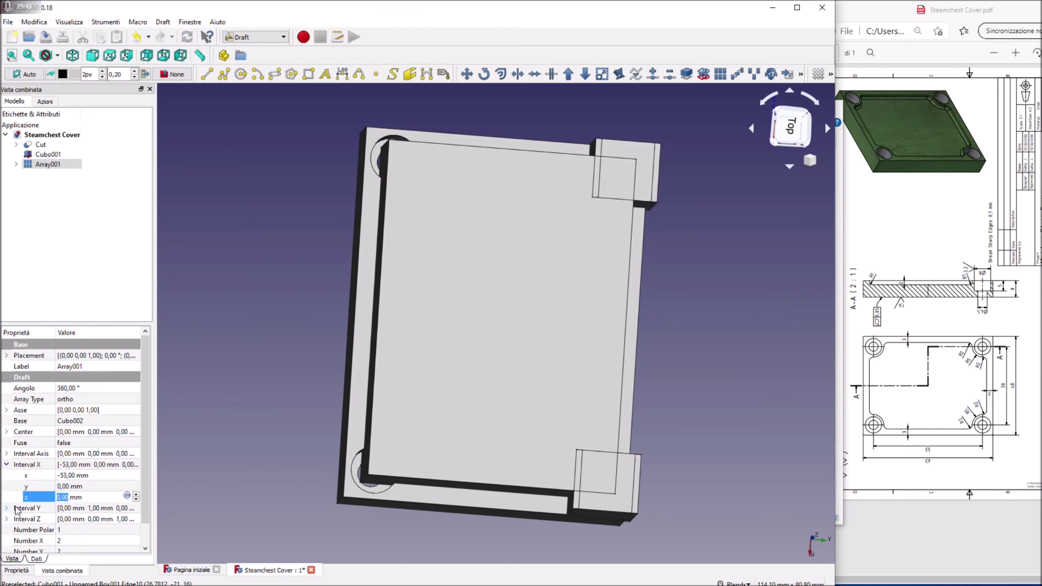
click(6, 508)
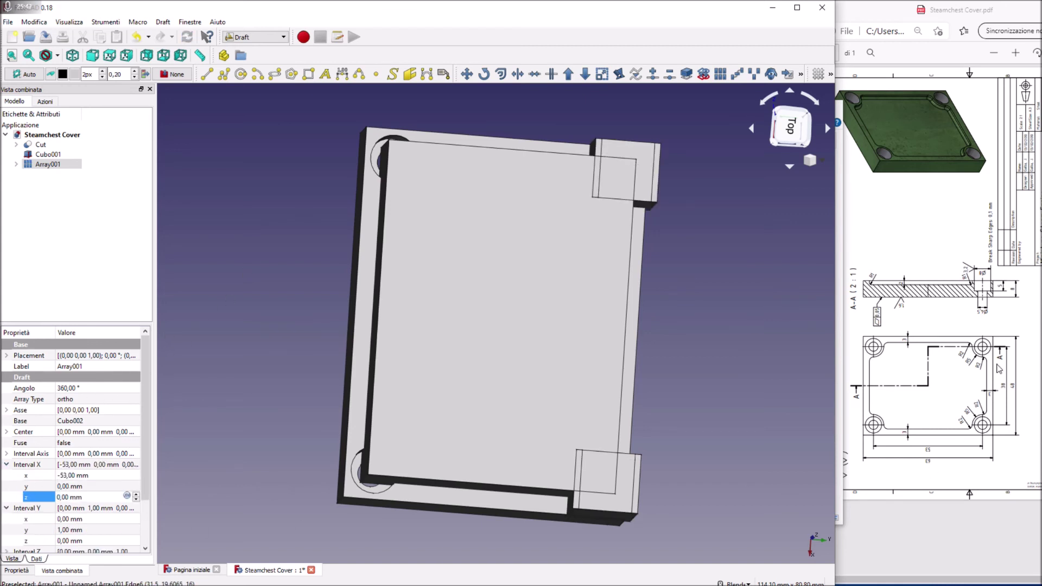
click(71, 531)
text(-38)
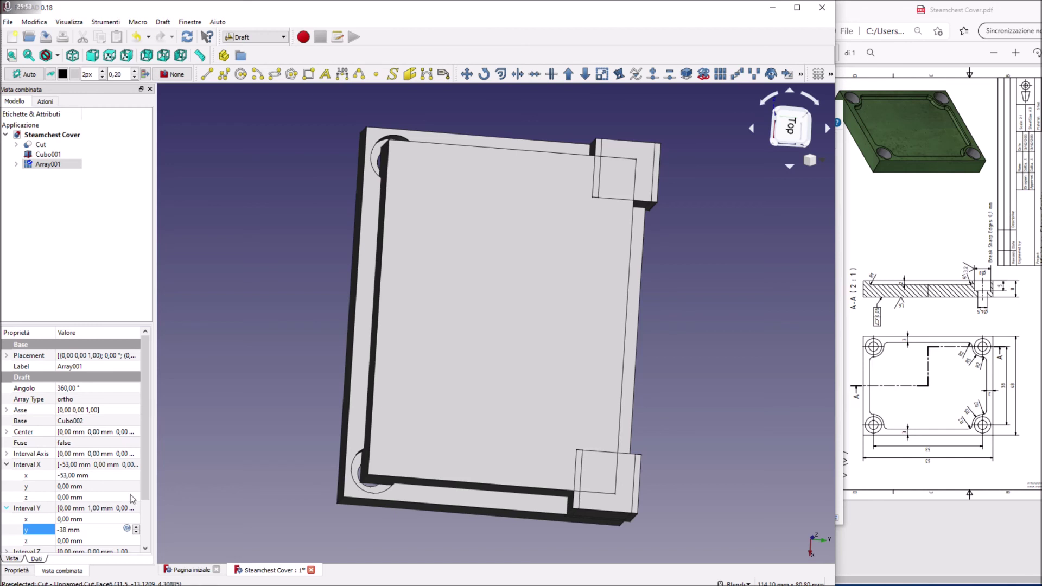
click(244, 384)
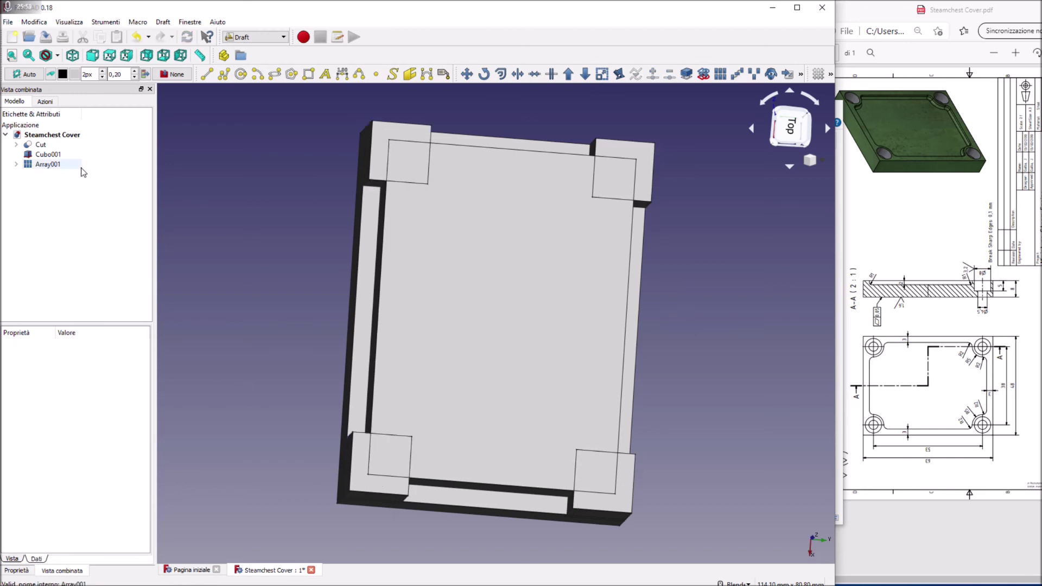
Cut Array001 from the pocket box Cubo001 in the Part workbench, producing Cut001.
click(54, 156)
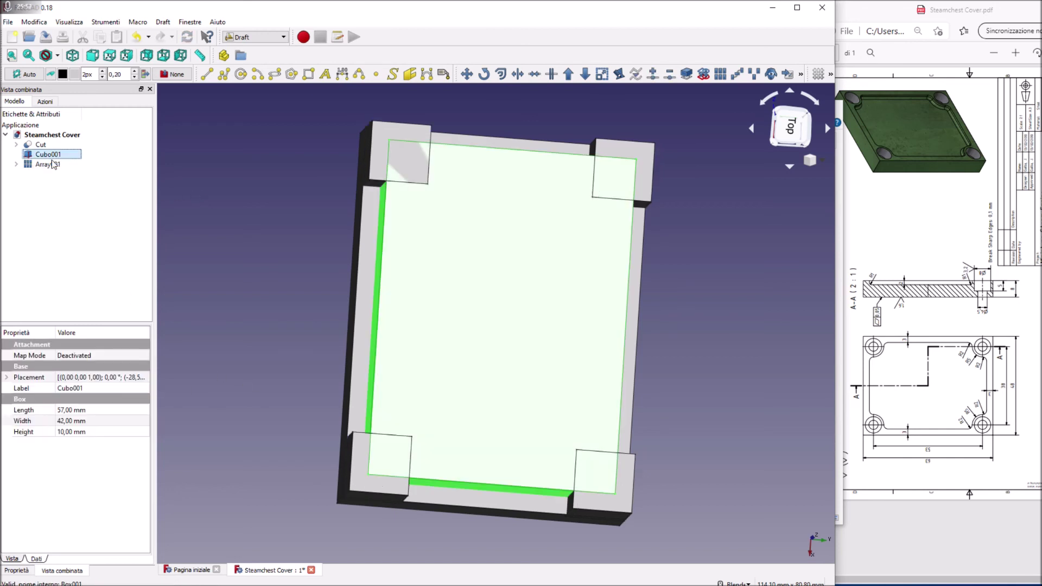
ctrl+click(48, 166)
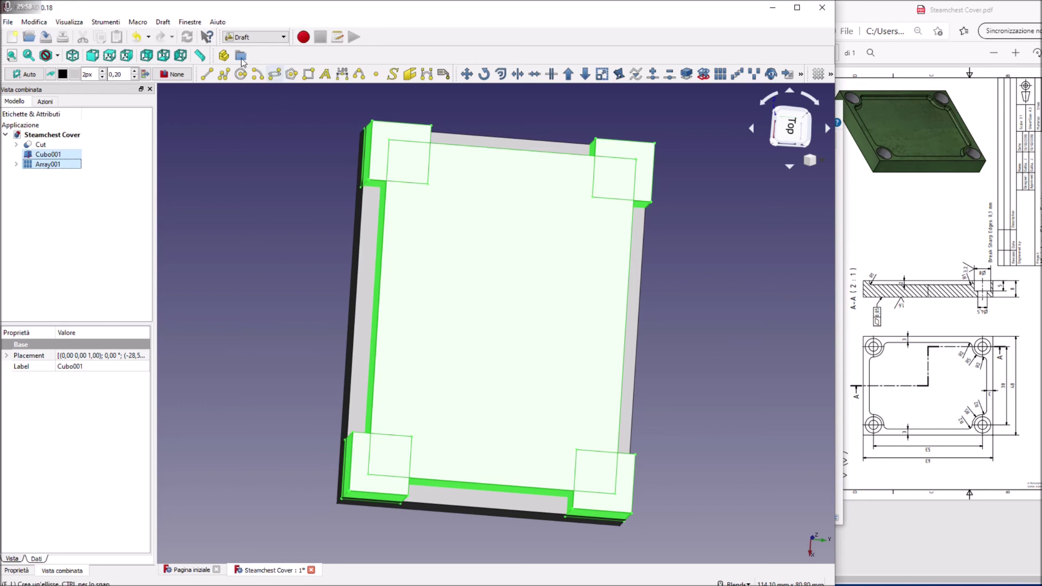
click(255, 37)
click(259, 153)
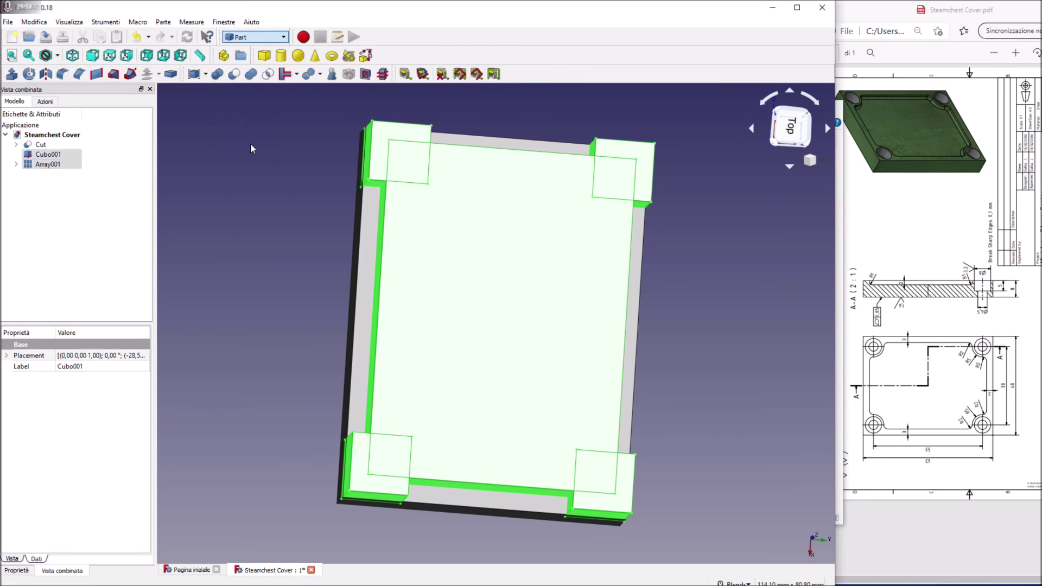
click(234, 74)
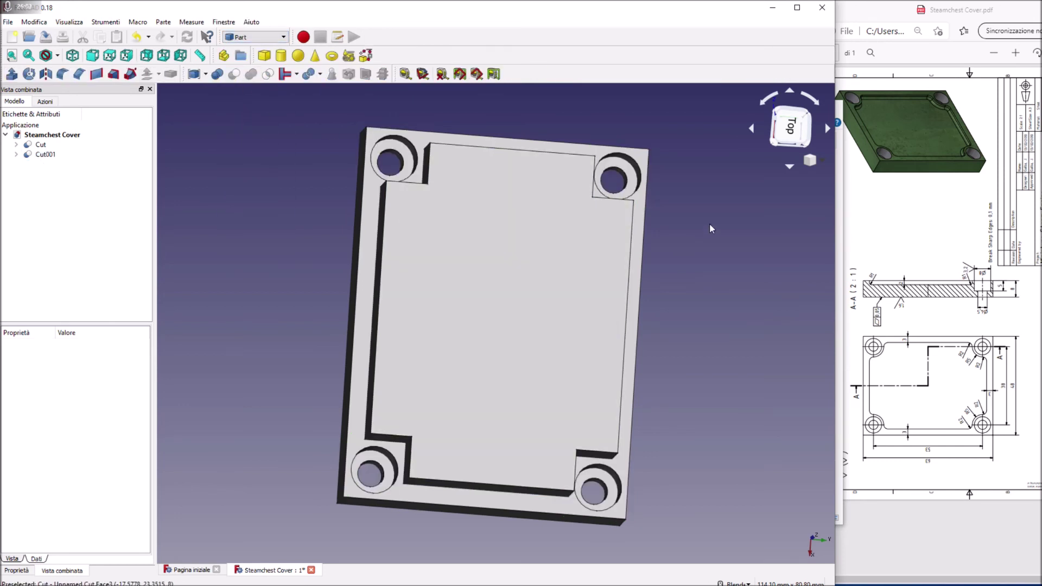
middle_drag(710, 229, 630, 261)
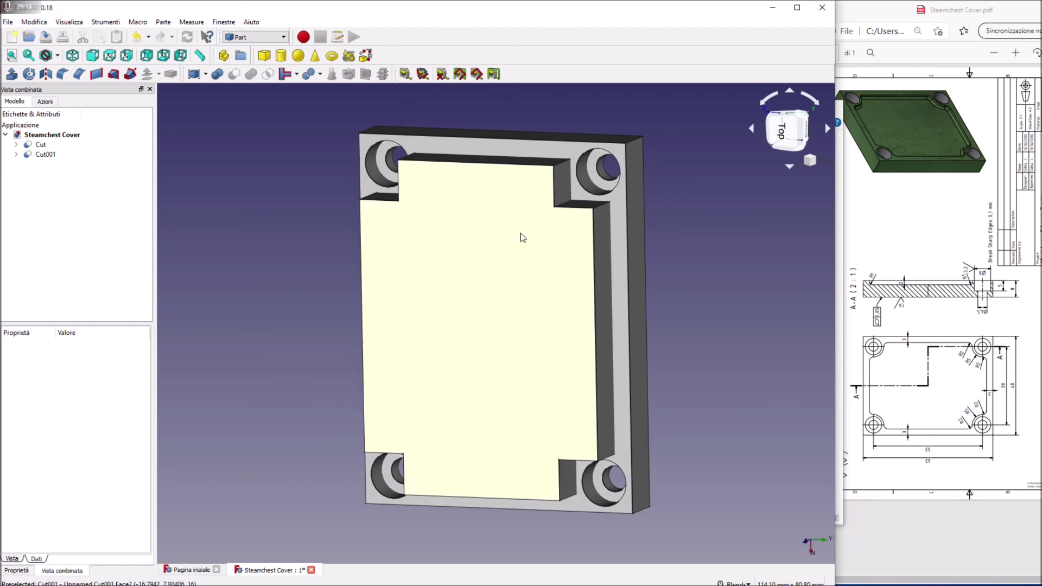
click(520, 233)
click(568, 206)
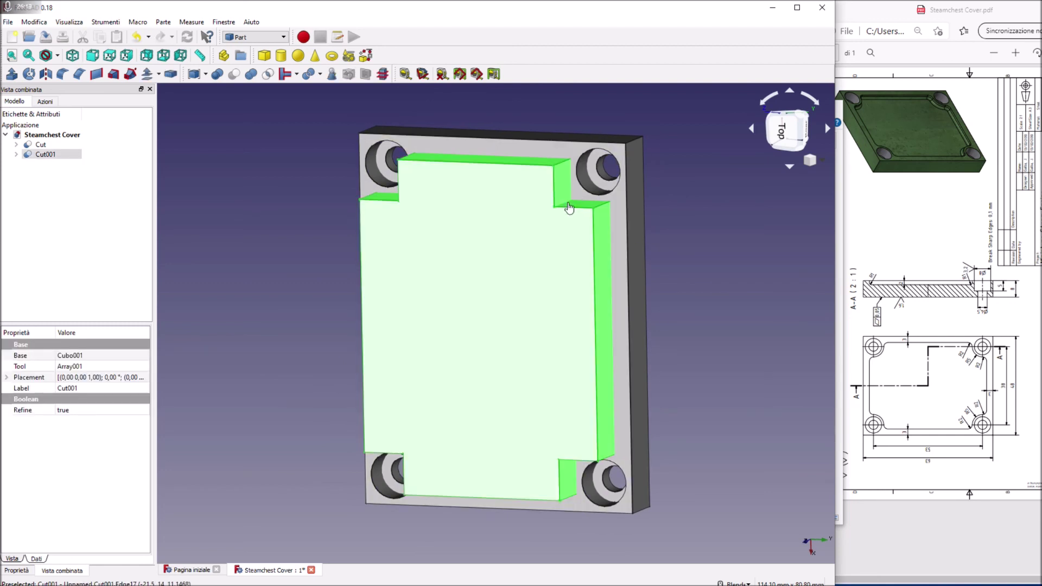
Switch the model's draw style to wireframe.
click(564, 209)
right_click(524, 257)
click(554, 346)
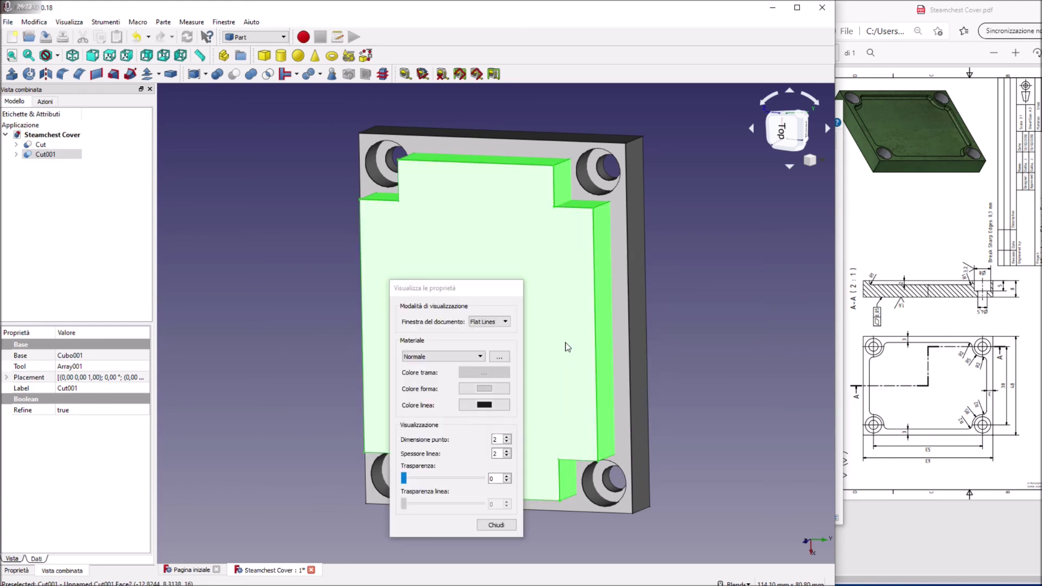
click(496, 525)
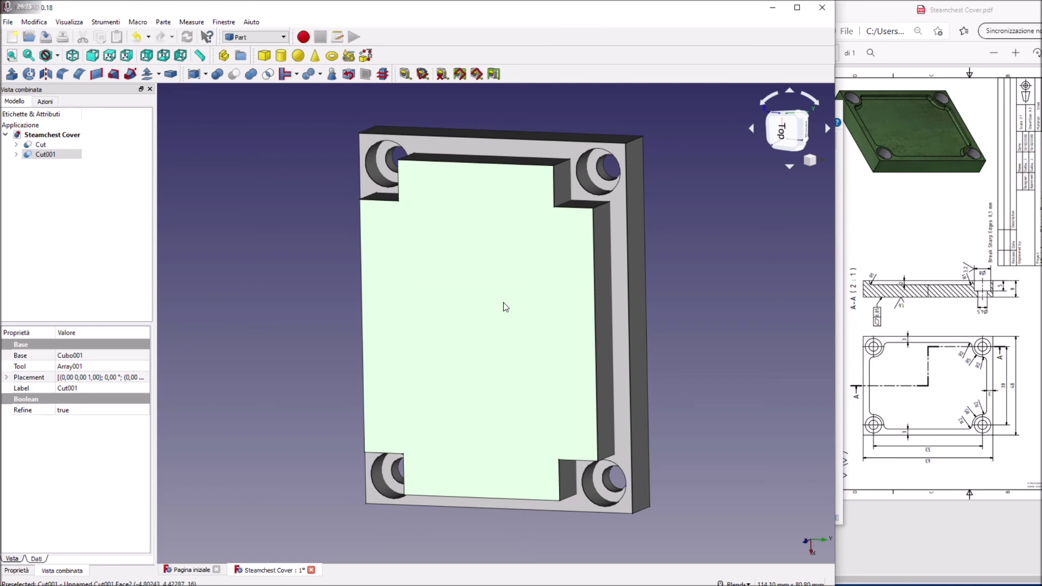
right_click(503, 302)
mouse_move(544, 334)
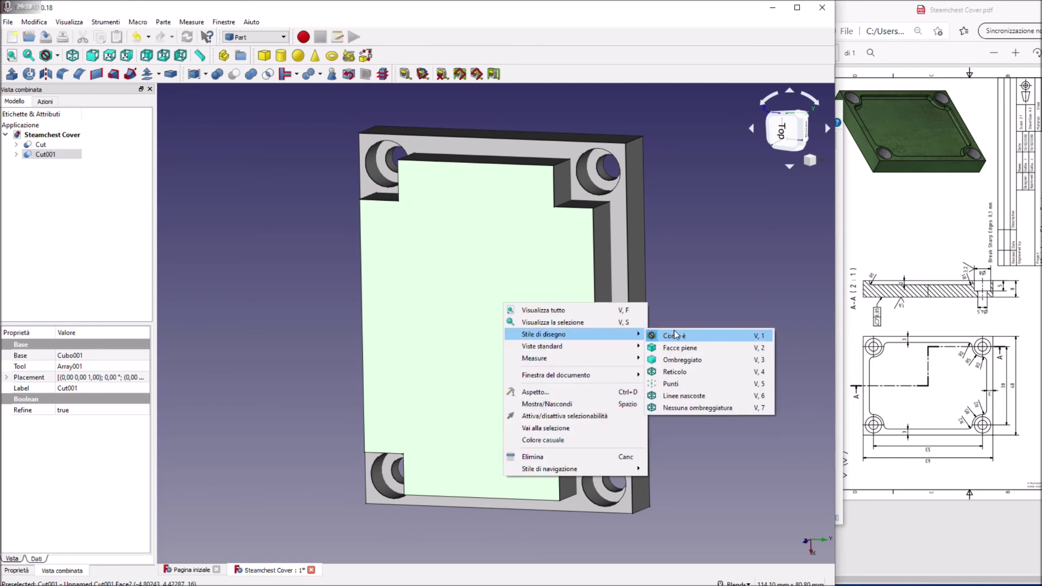
click(676, 371)
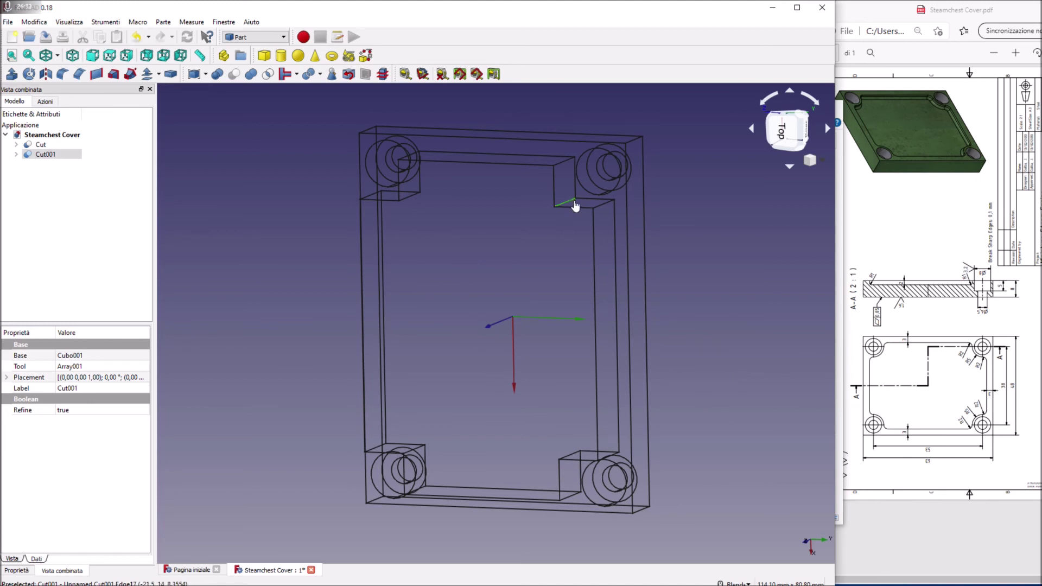
Fillet the recess's four inner corner edges at 4,99 mm radius.
ctrl+click(410, 196)
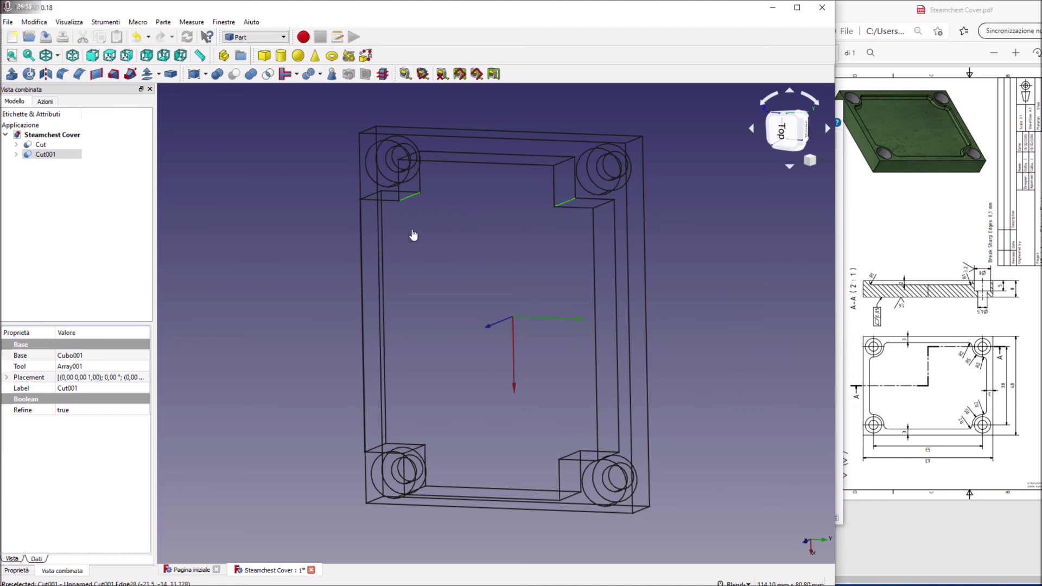
ctrl+click(419, 450)
click(62, 73)
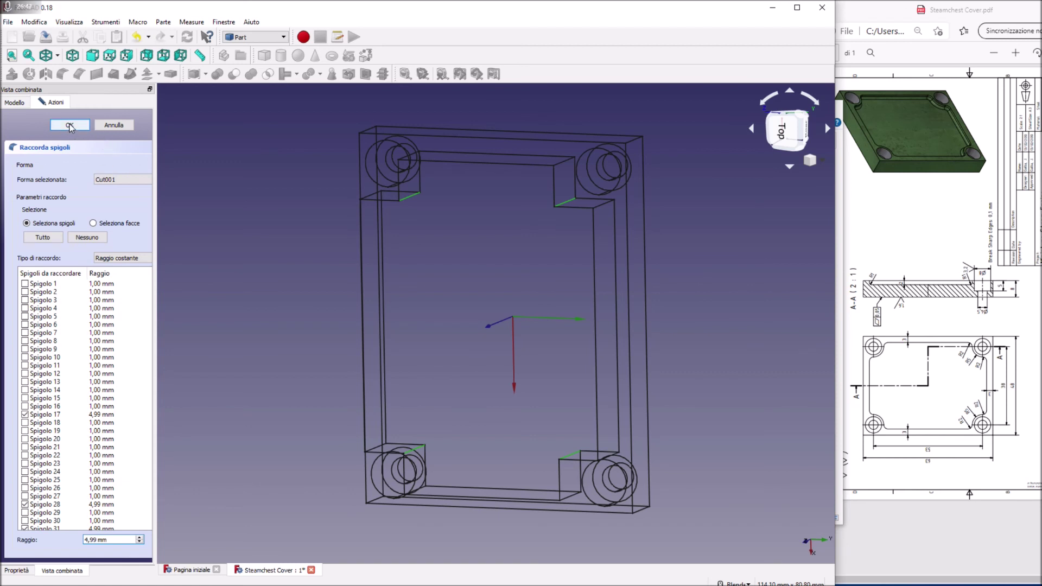
click(70, 126)
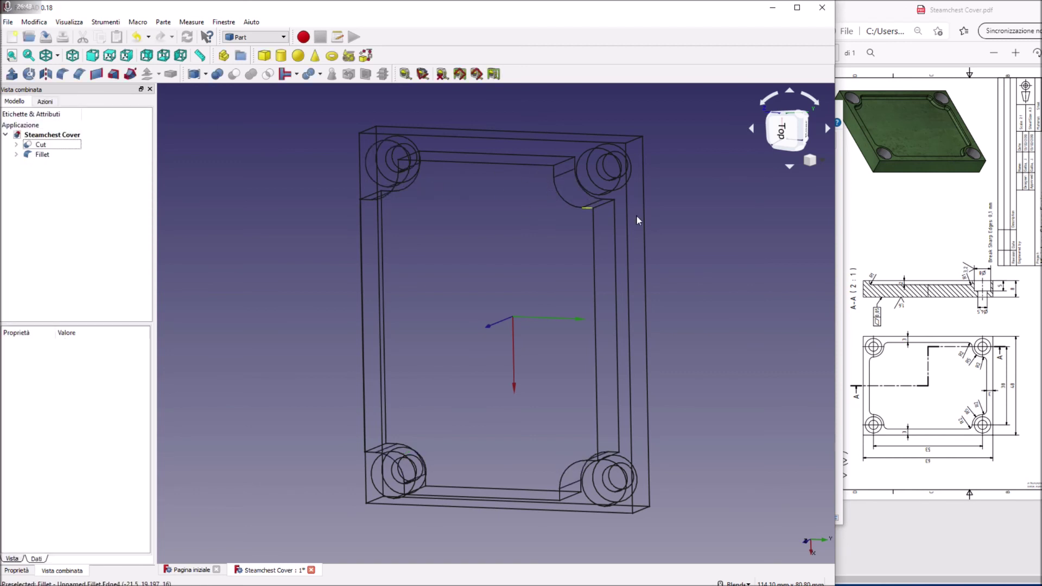
middle_drag(636, 216, 741, 279)
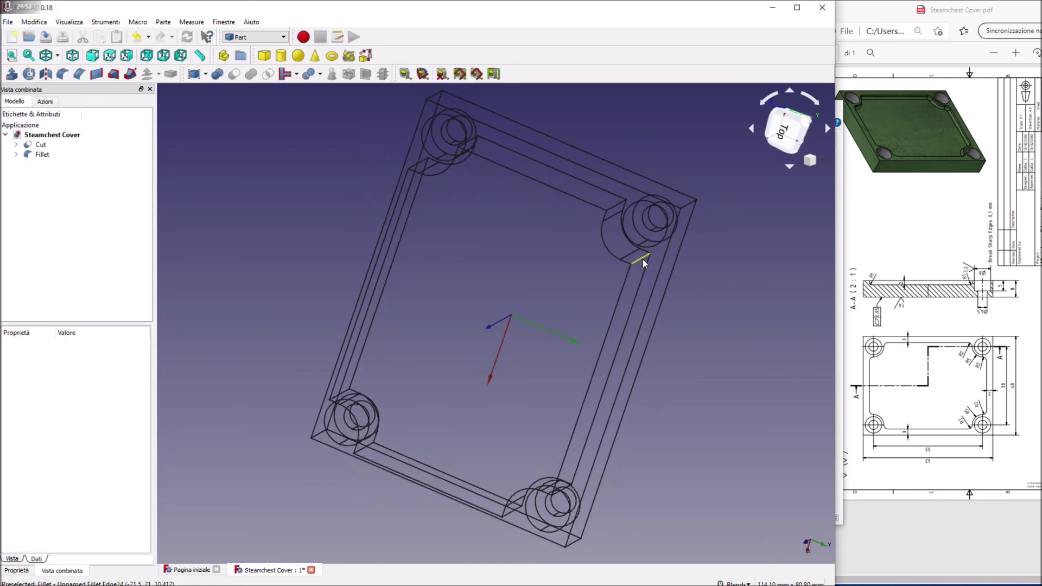
Fillet the pocket body's corner and notch-side edges at 1.99 mm as Fillet001.
click(641, 258)
ctrl+click(617, 205)
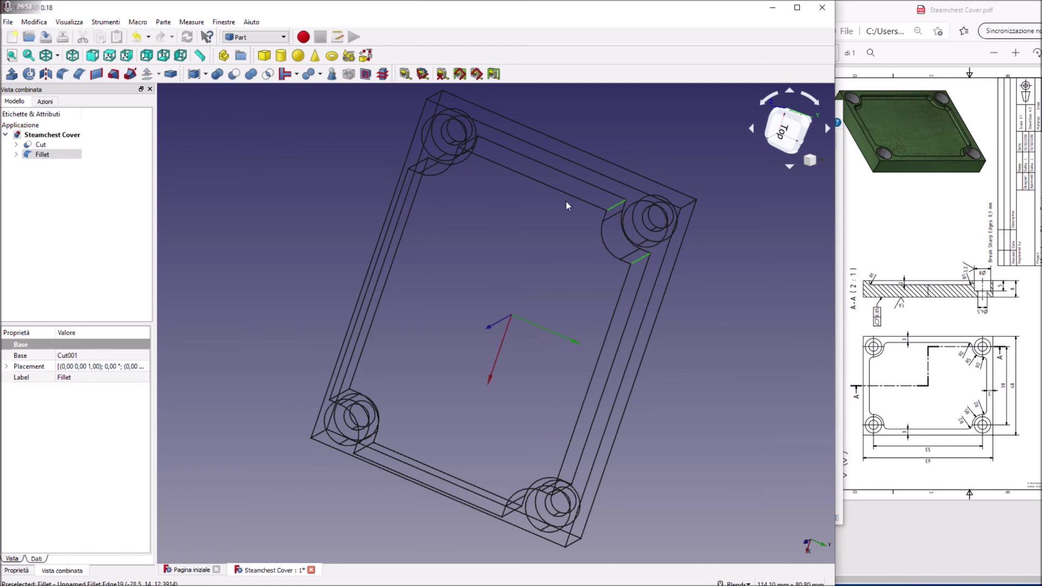
ctrl+click(469, 141)
ctrl+click(425, 165)
ctrl+click(344, 394)
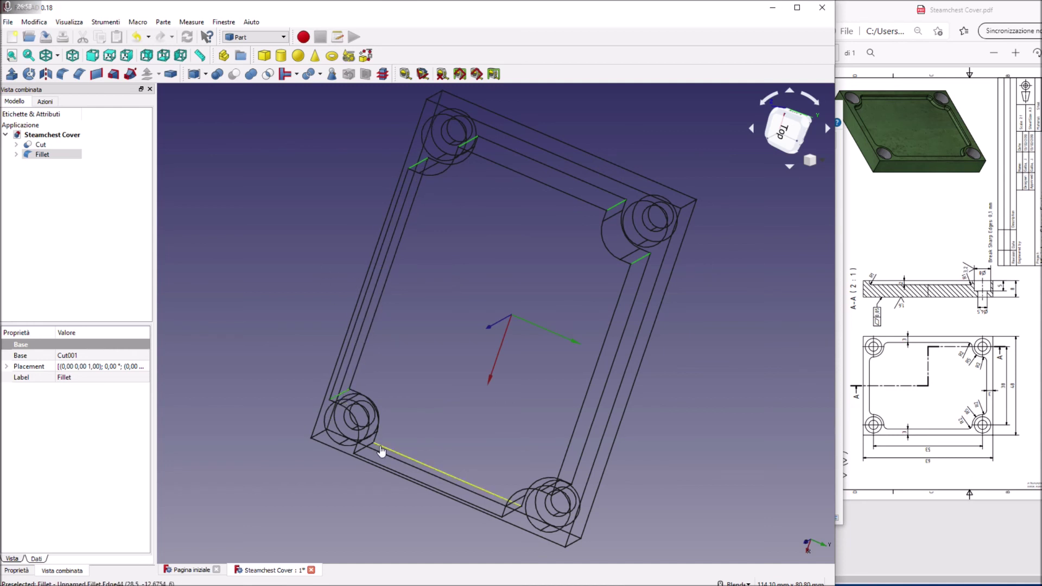
ctrl+click(510, 512)
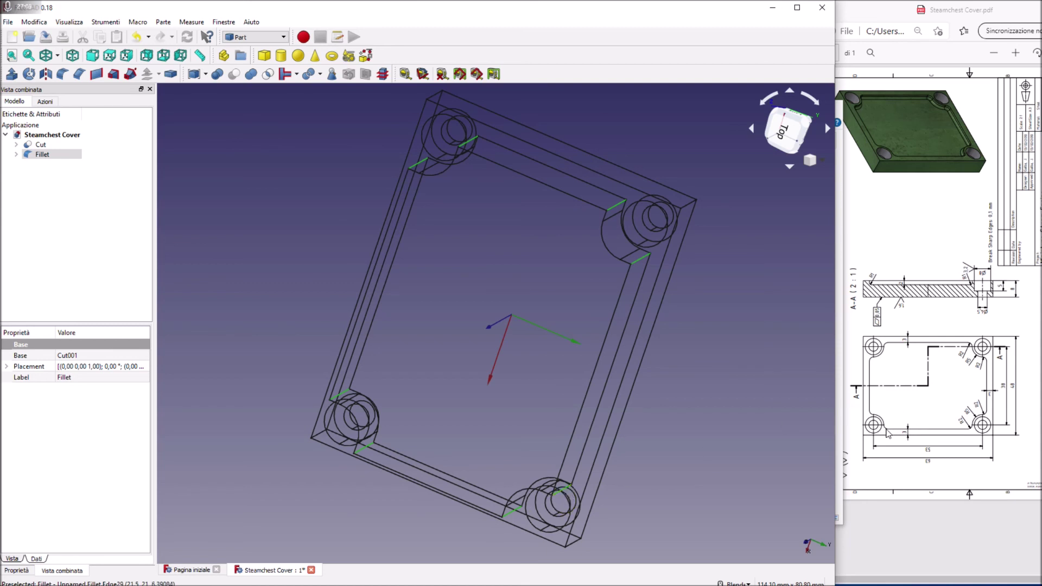
click(62, 75)
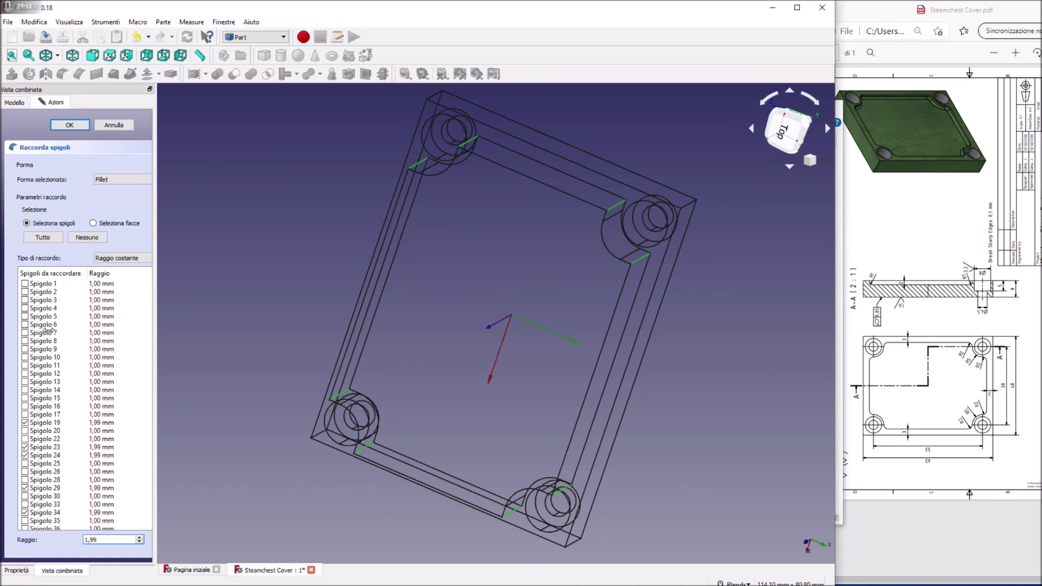
click(69, 126)
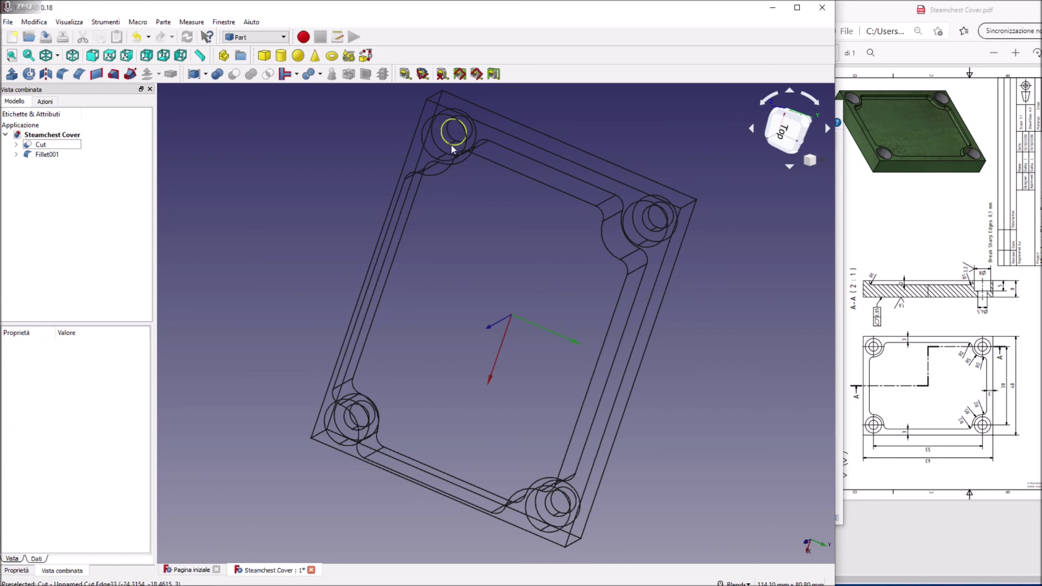
Return to shaded display and cut Fillet001 from the plate, giving Cut002.
right_click(494, 266)
mouse_move(535, 298)
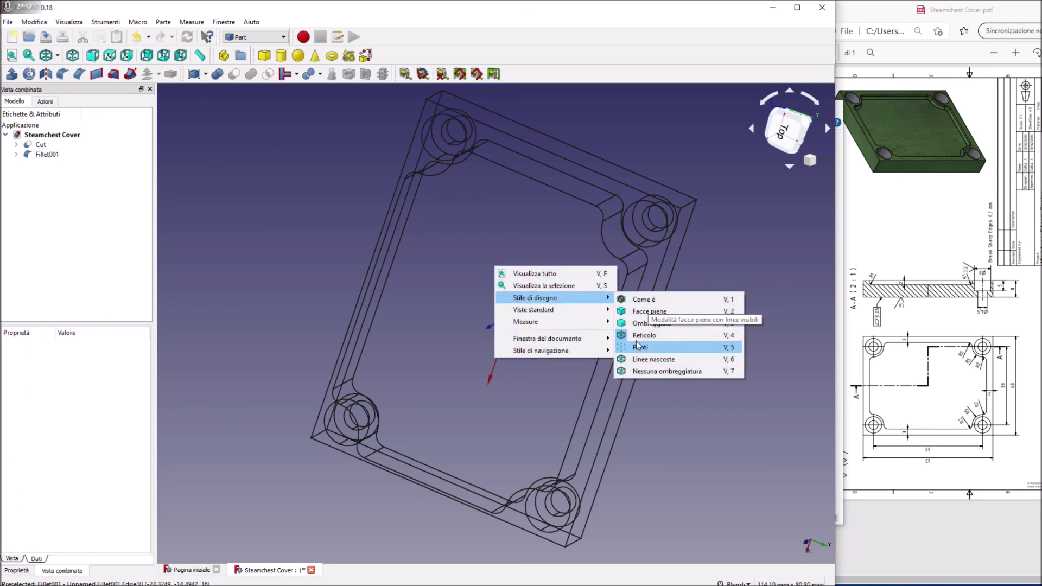
click(641, 323)
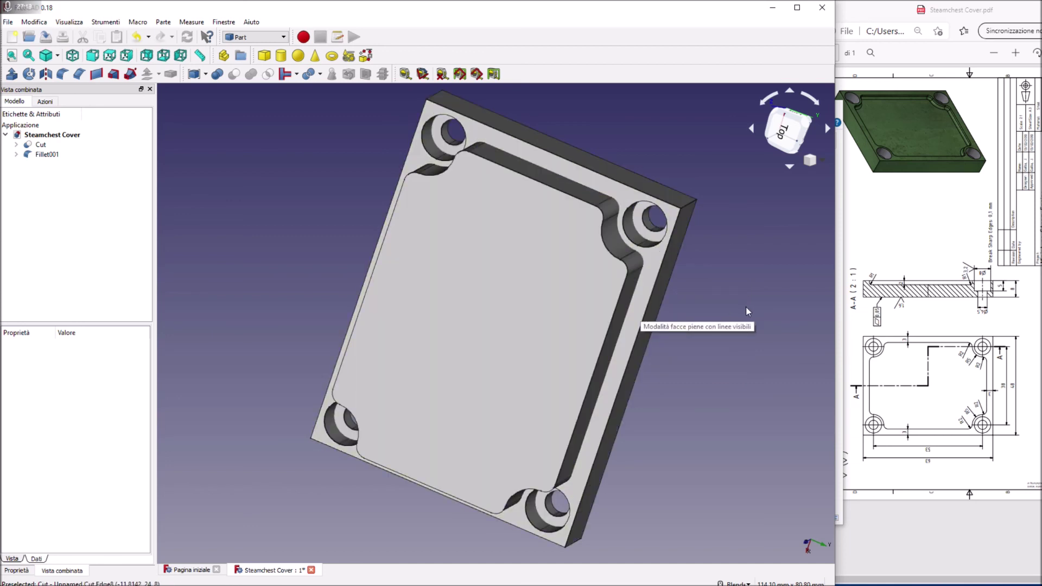
mouse_move(748, 305)
middle_down()
mouse_move(678, 347)
mouse_move(646, 280)
middle_up()
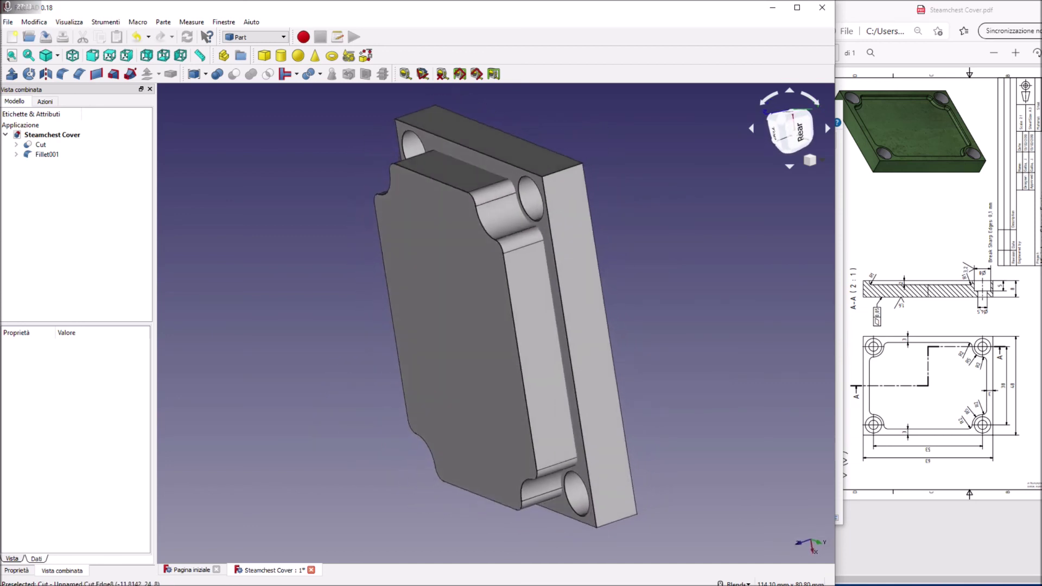
click(616, 265)
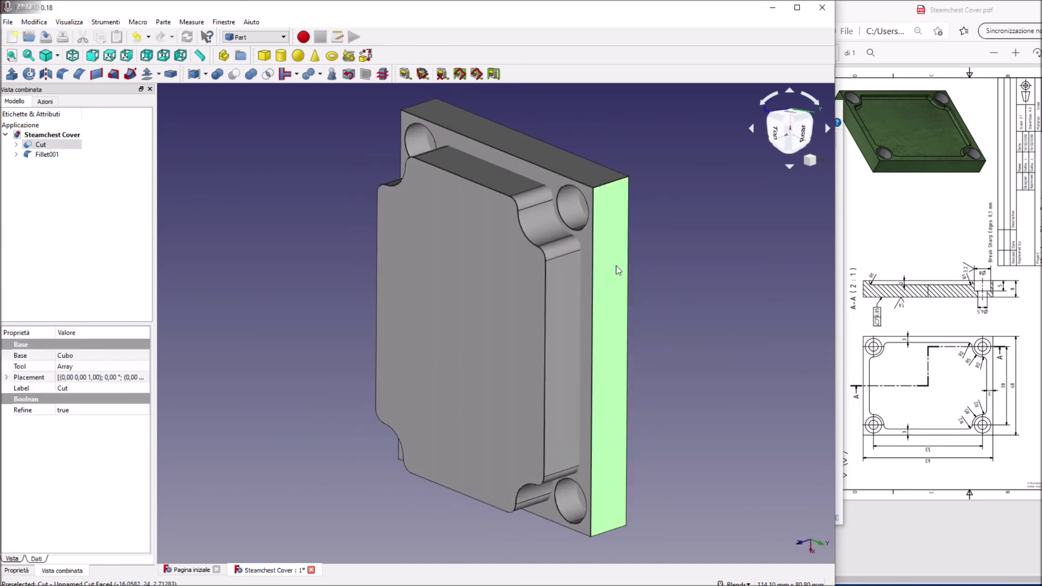
ctrl+click(496, 270)
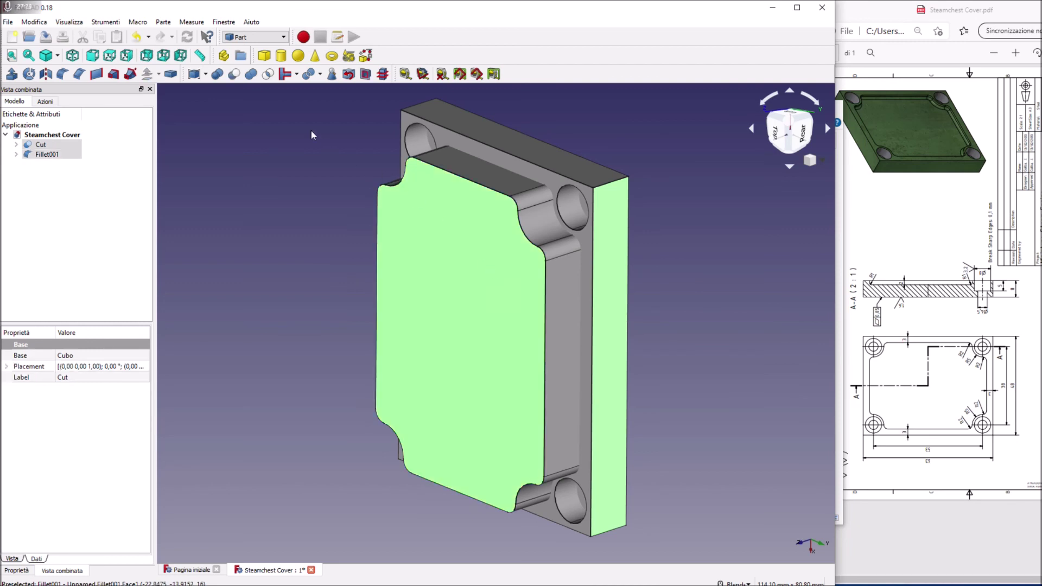
click(233, 74)
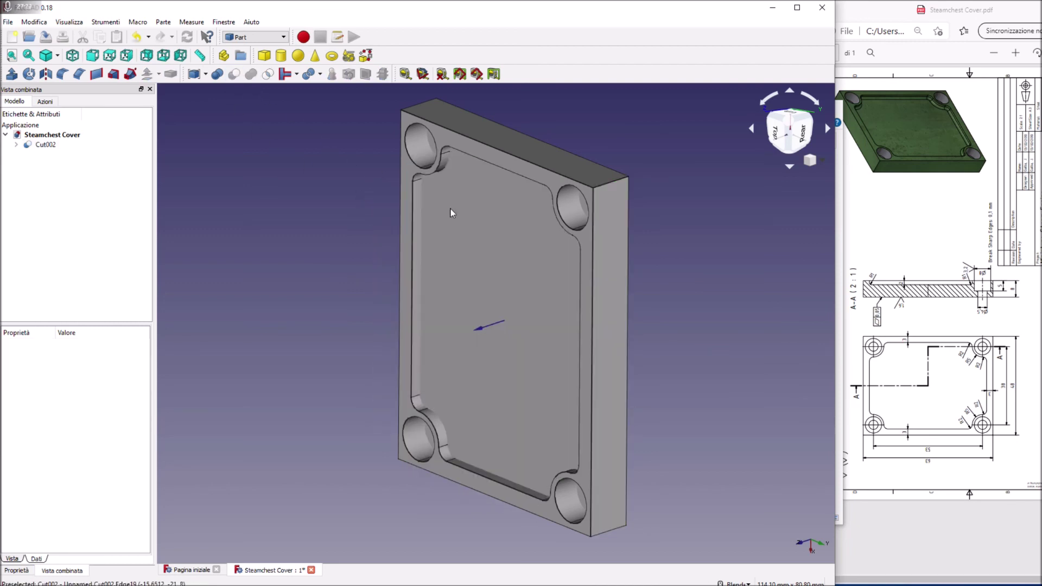
middle_drag(667, 240, 613, 234)
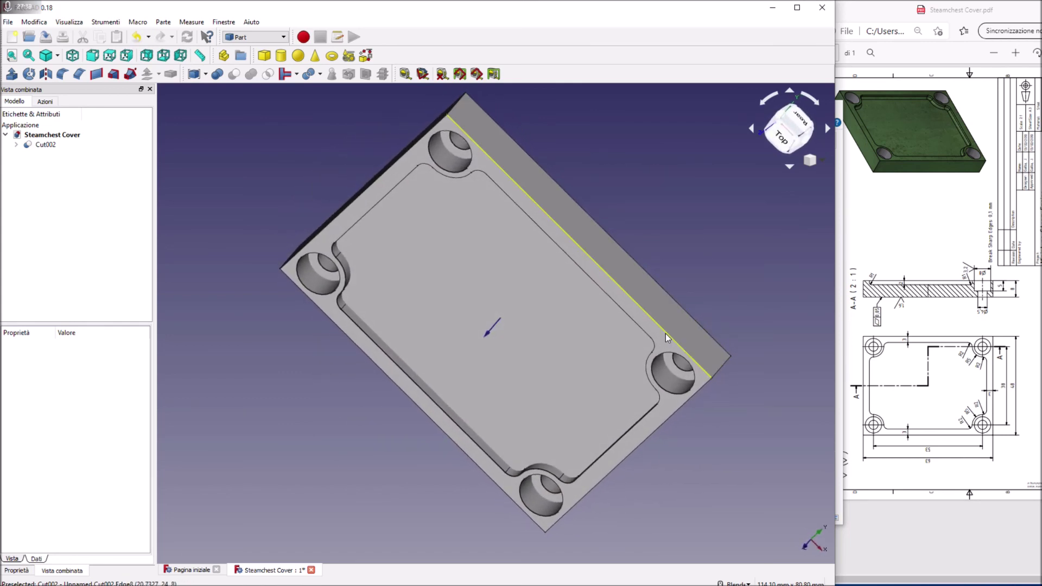
Chamfer the pocket rim edge at 0.20 mm.
click(638, 324)
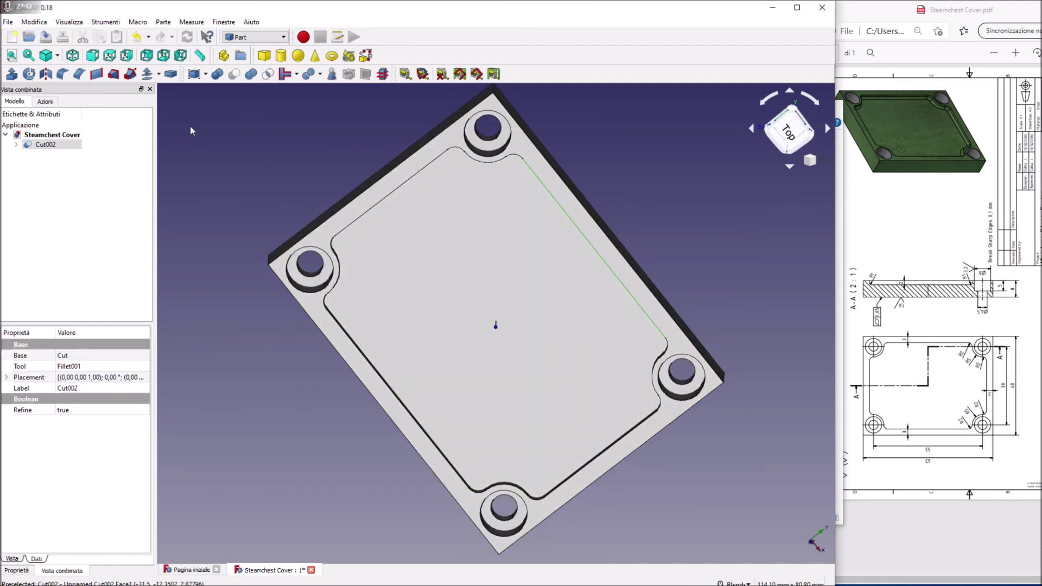
click(79, 80)
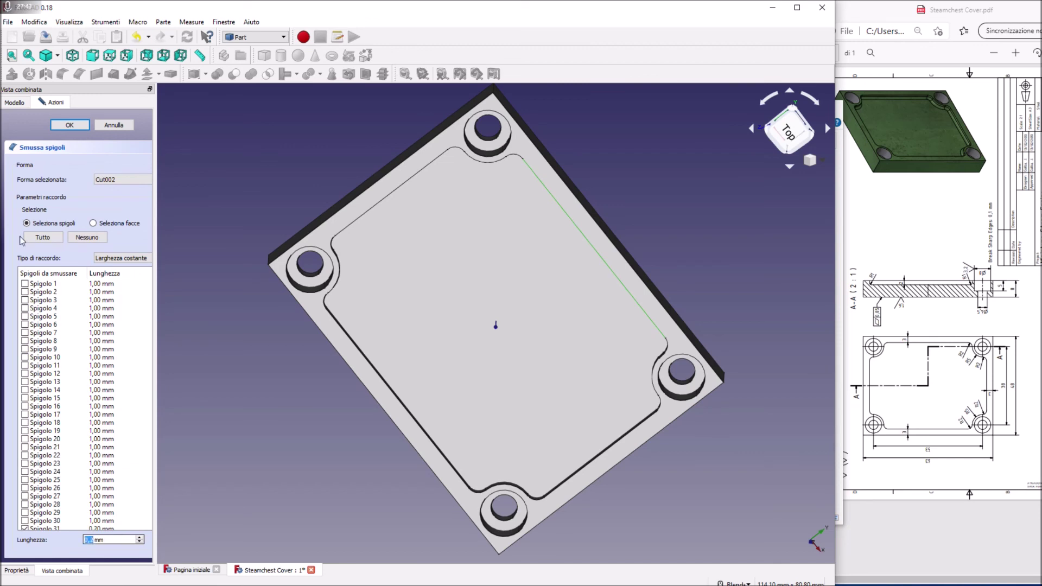
click(70, 125)
mouse_move(504, 314)
middle_down()
mouse_move(521, 304)
mouse_move(497, 321)
middle_up()
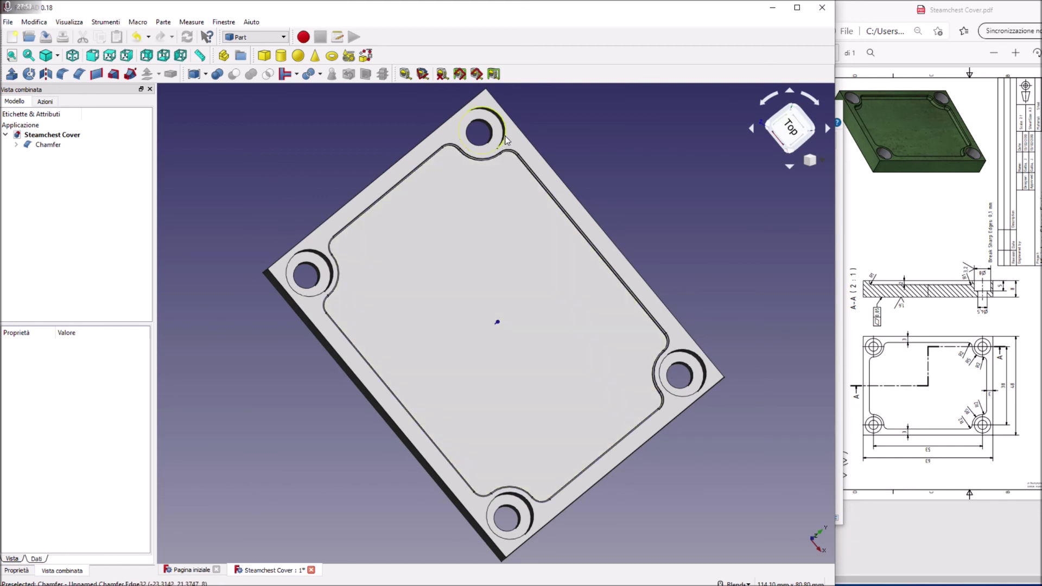
Select the four corner holes' counterbore edges and switch to the bottom view.
click(498, 148)
click(320, 257)
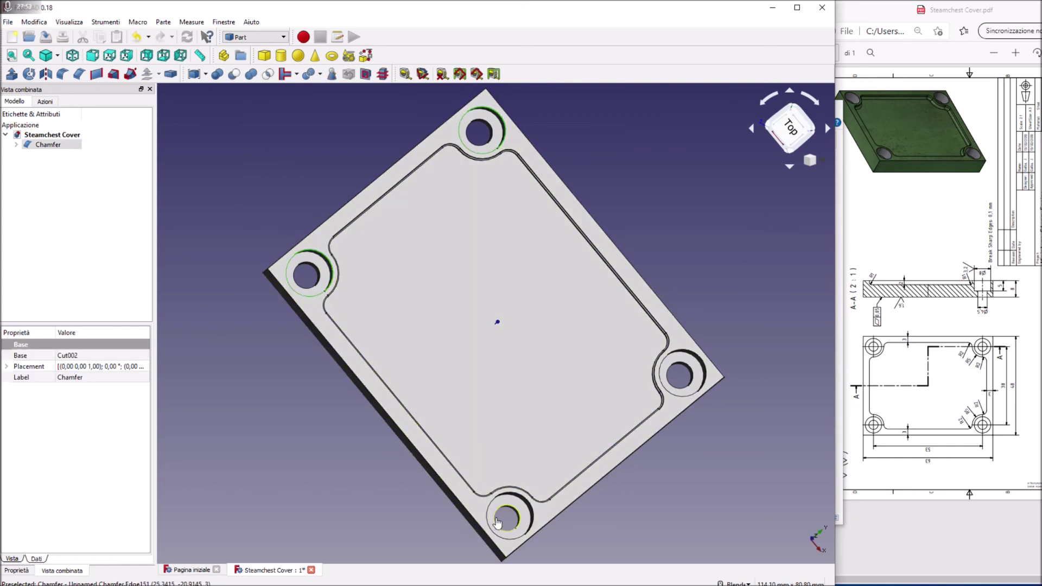
click(492, 506)
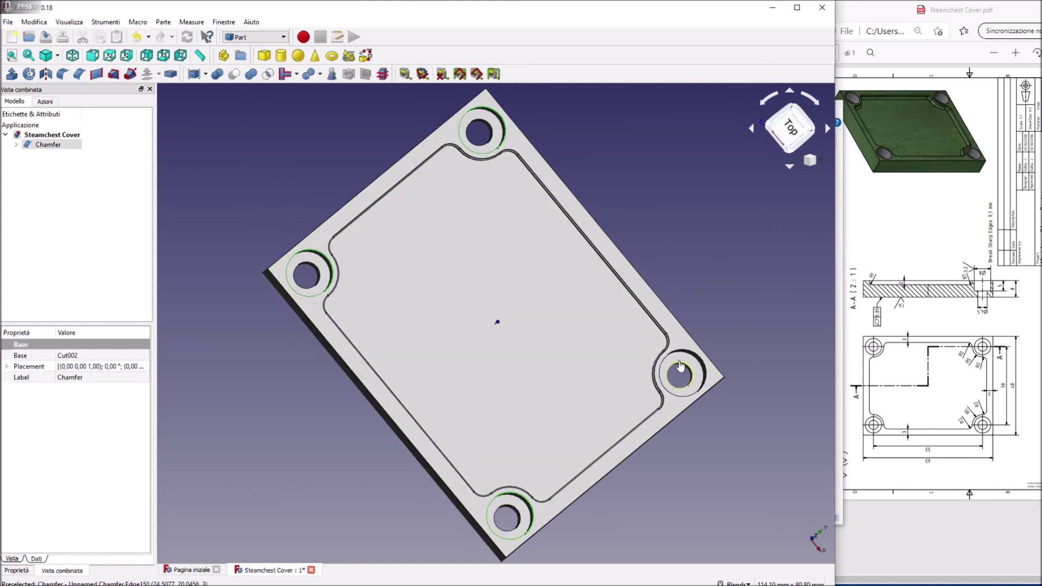
click(682, 357)
key(5)
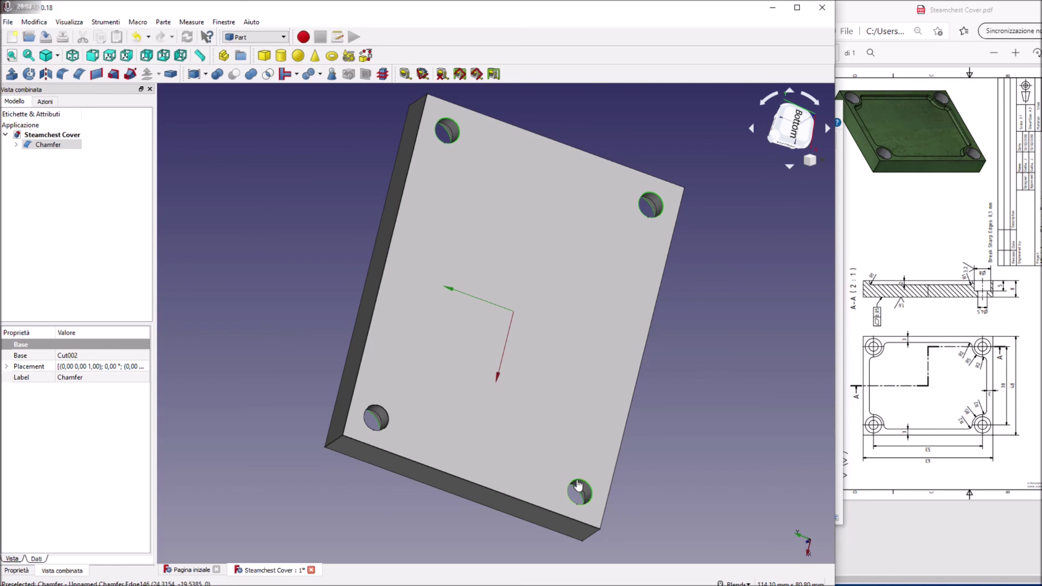
Chamfer the four hole edges at 0.20 mm as Chamfer001.
click(79, 74)
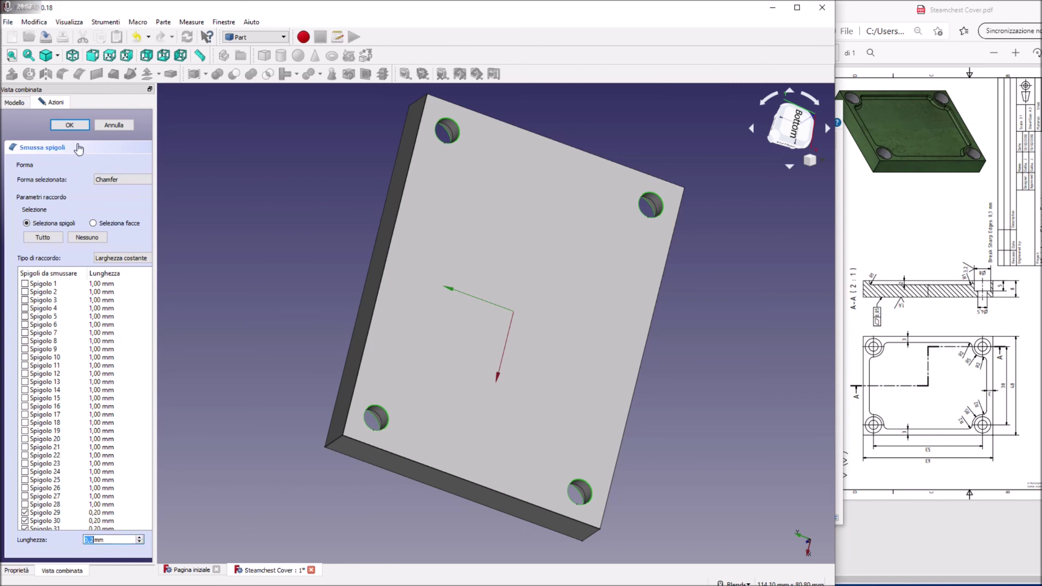
click(71, 125)
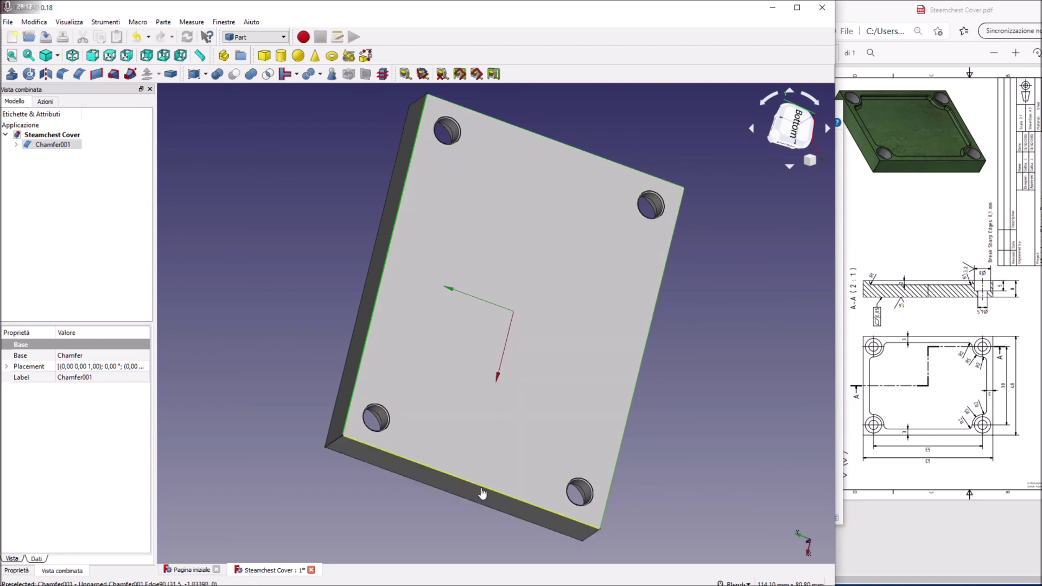
middle_drag(445, 461, 591, 238)
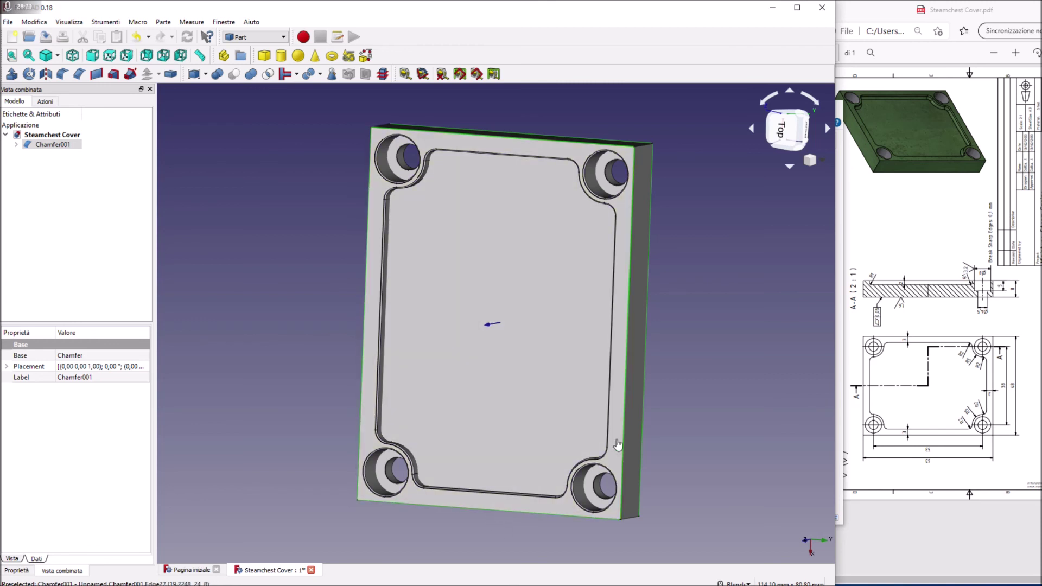
Chamfer the plate's outer edges at 0.30 mm as Chamfer002.
click(79, 74)
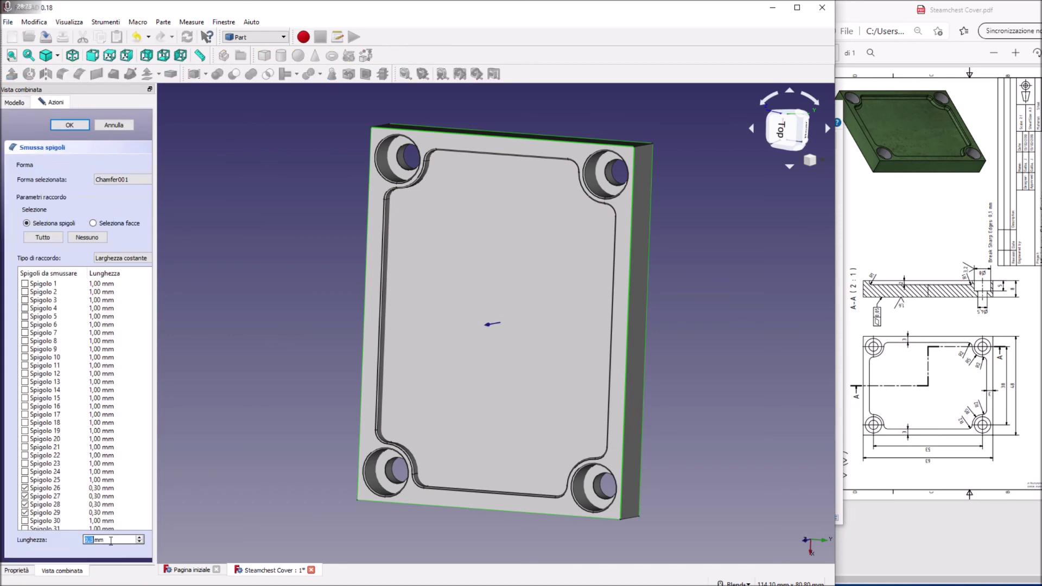
click(70, 125)
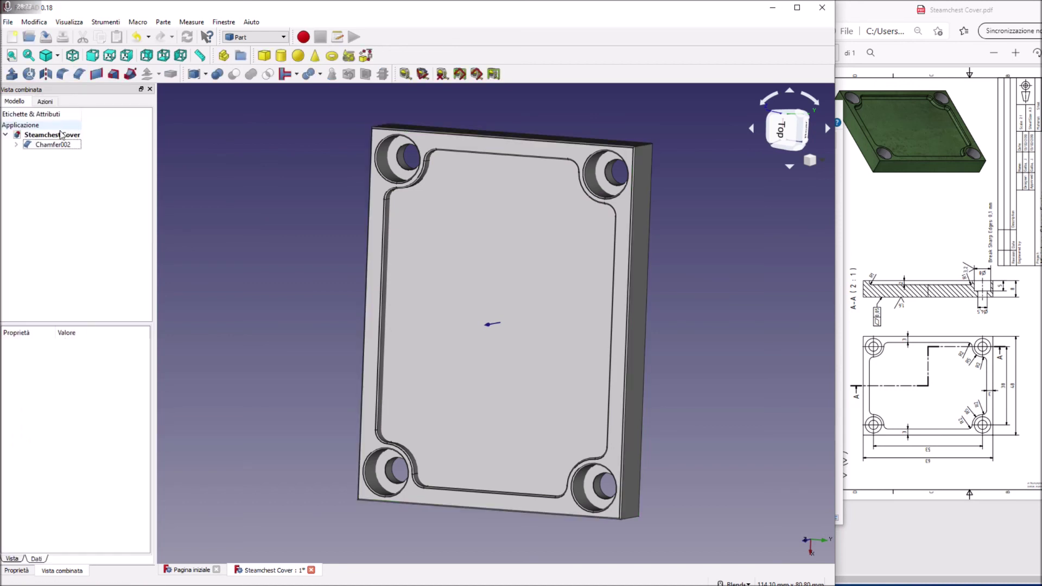
right_click(497, 264)
Set the plate's shape colour to mint green #55aa7f in its Appearance settings.
click(488, 260)
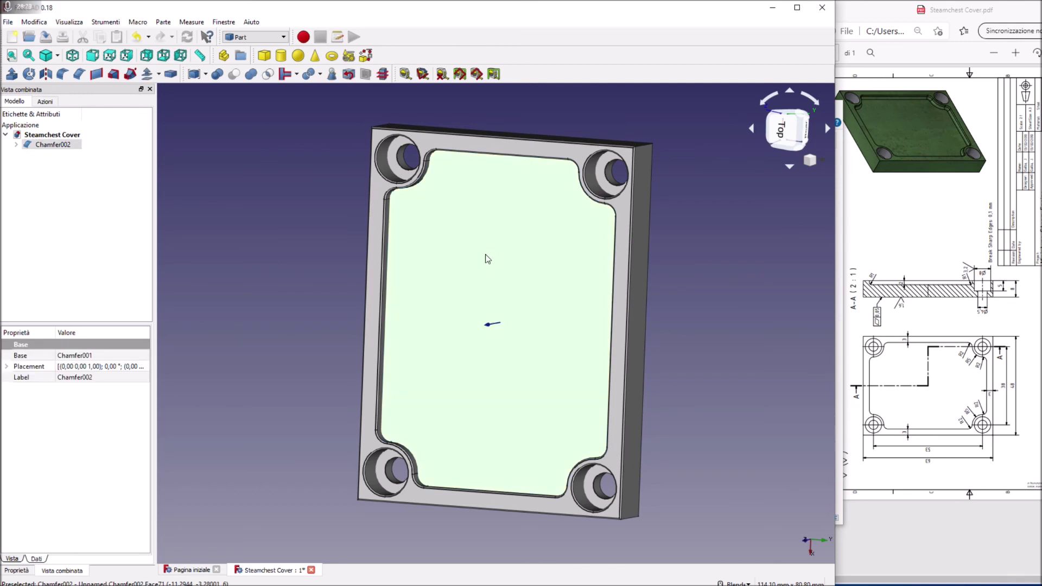
right_click(486, 255)
click(522, 341)
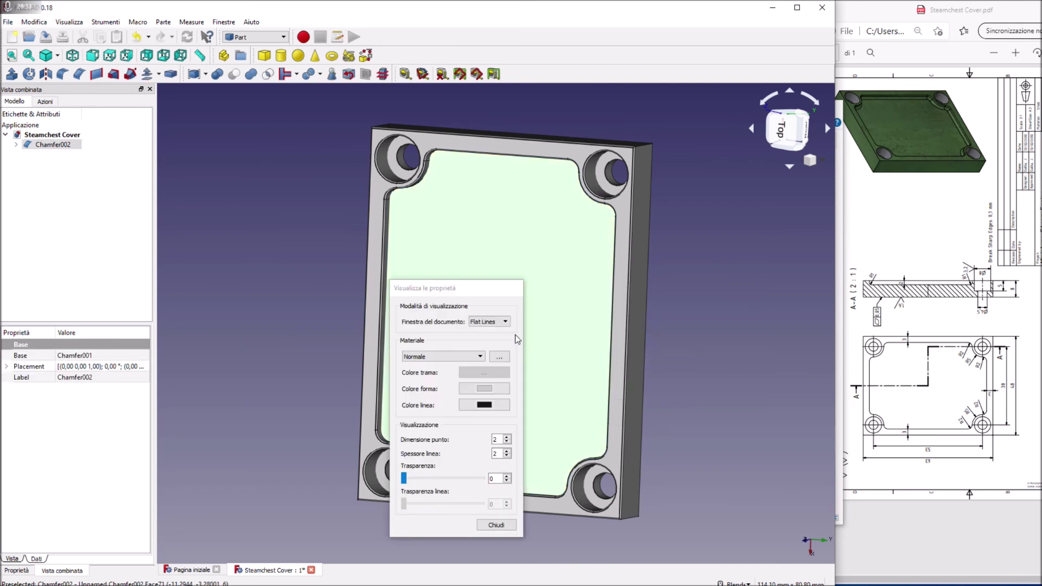
click(480, 357)
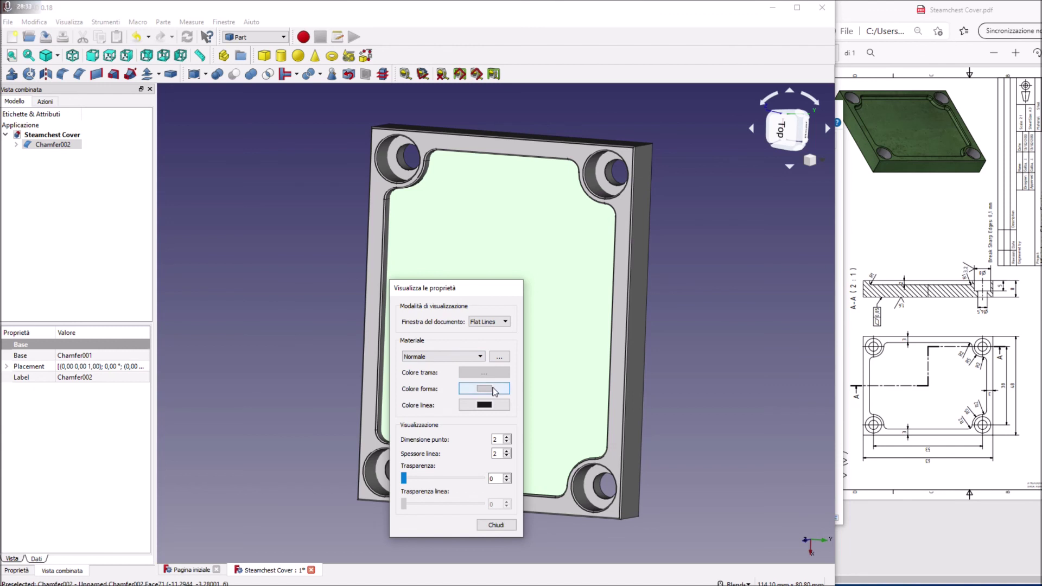
click(492, 388)
click(390, 332)
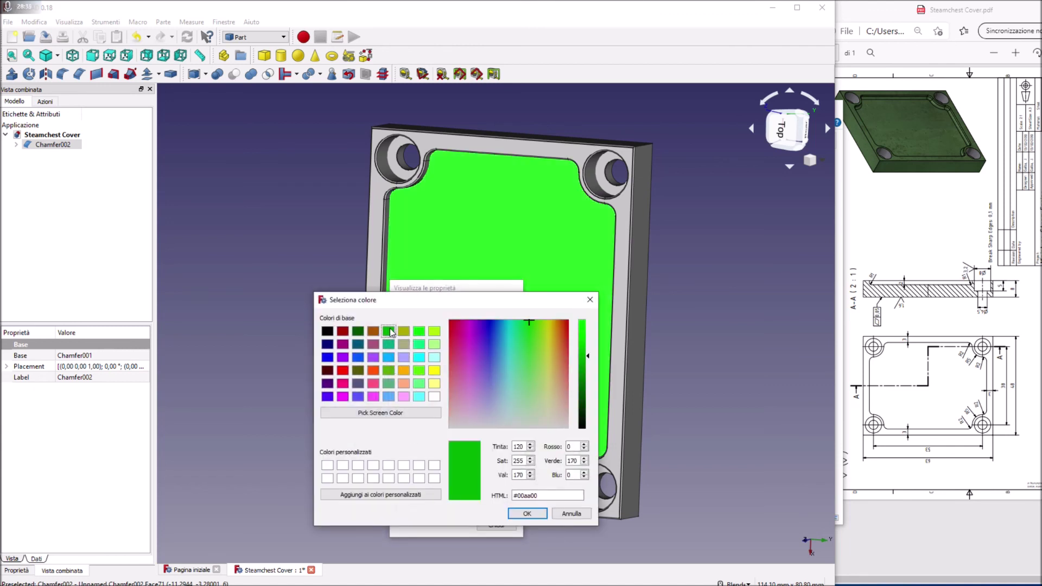
click(390, 373)
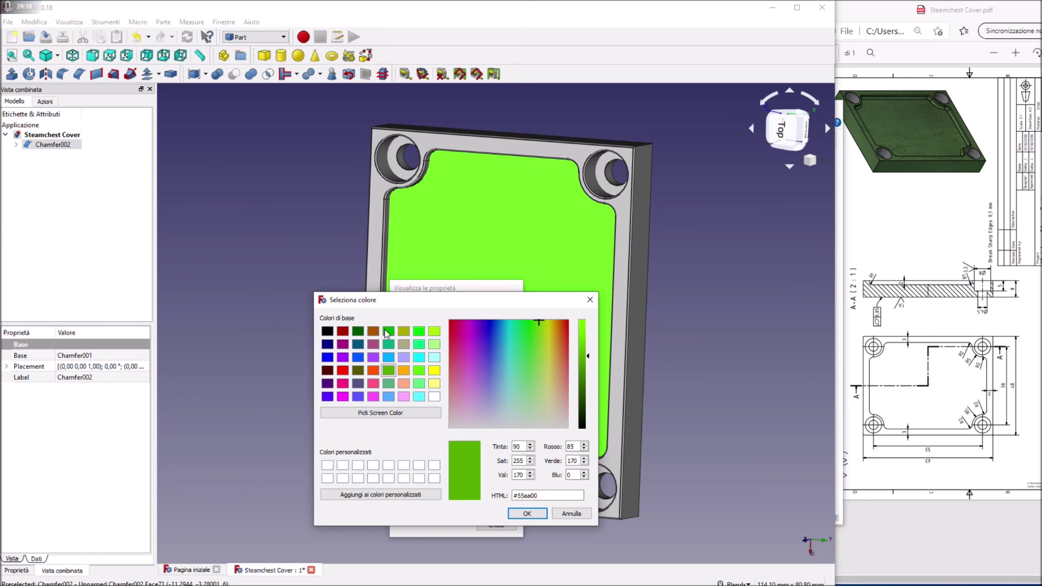
click(390, 384)
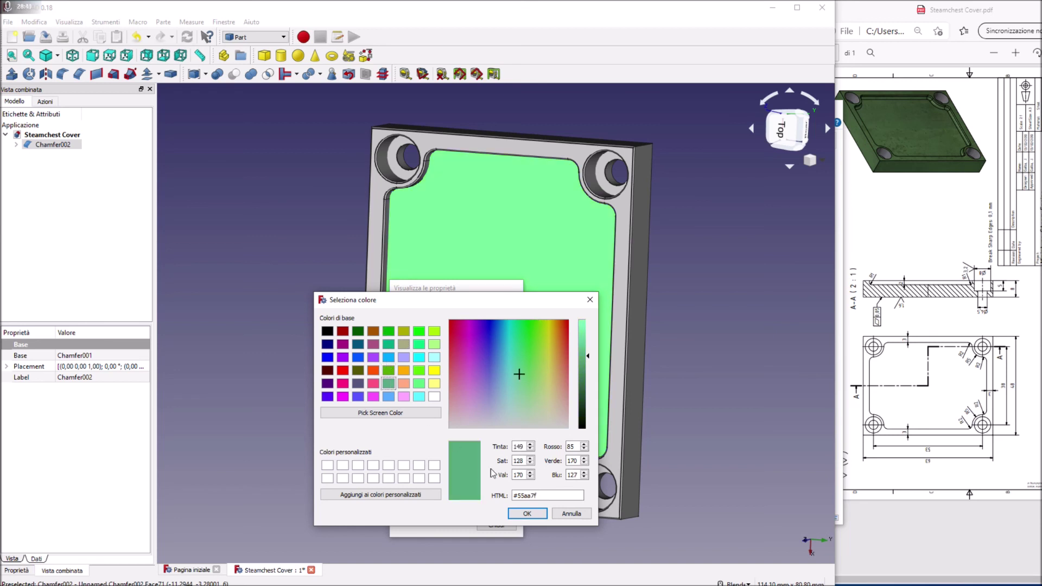
click(526, 514)
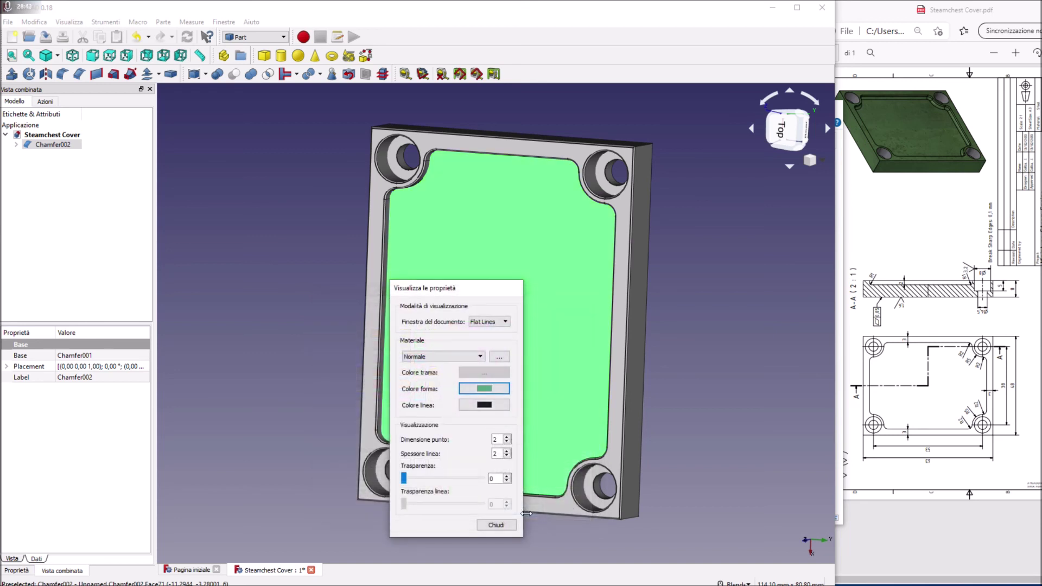
click(491, 530)
click(728, 383)
middle_drag(725, 375, 678, 380)
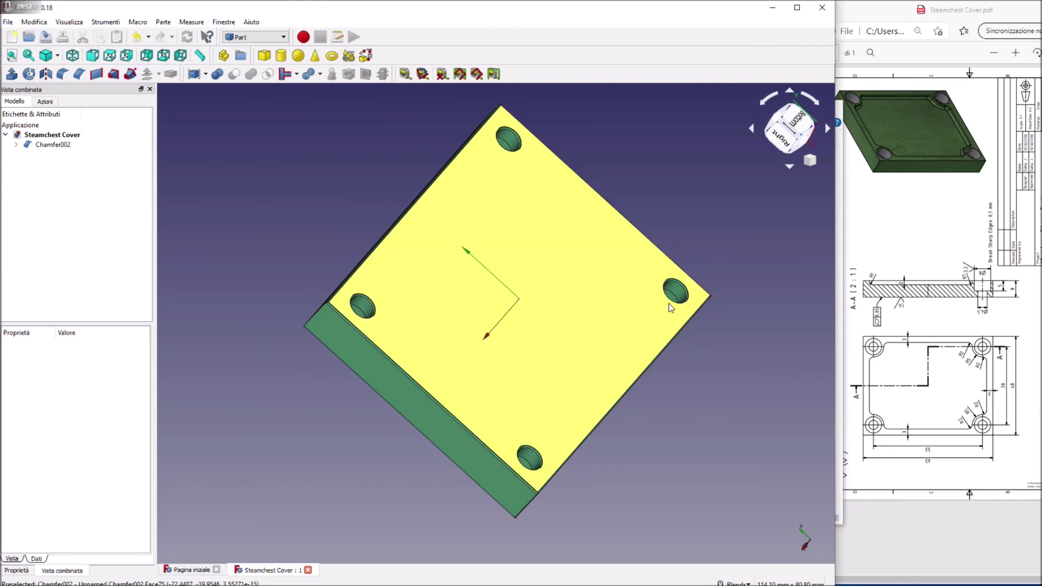
middle_drag(669, 307, 598, 304)
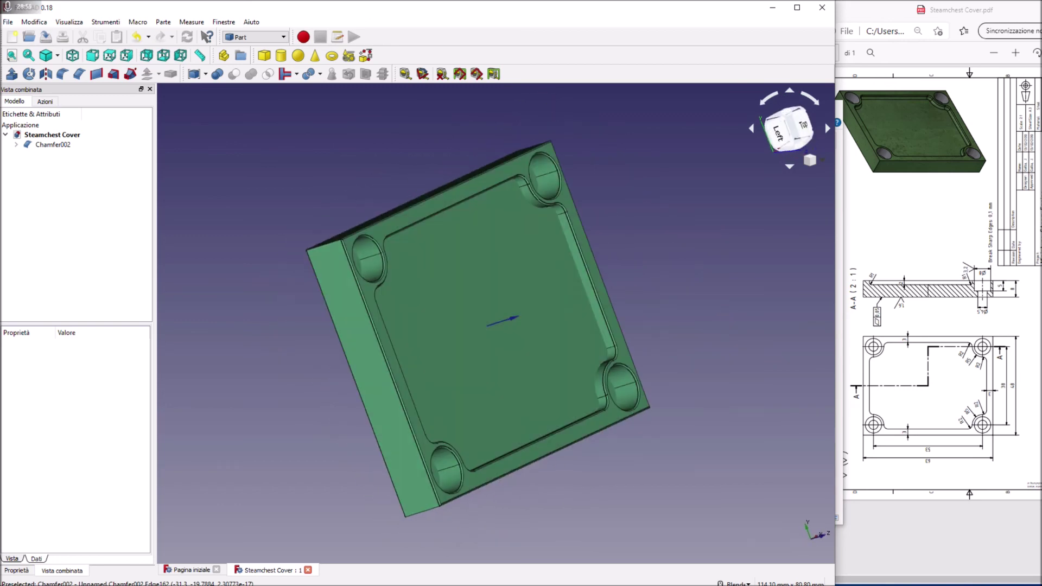